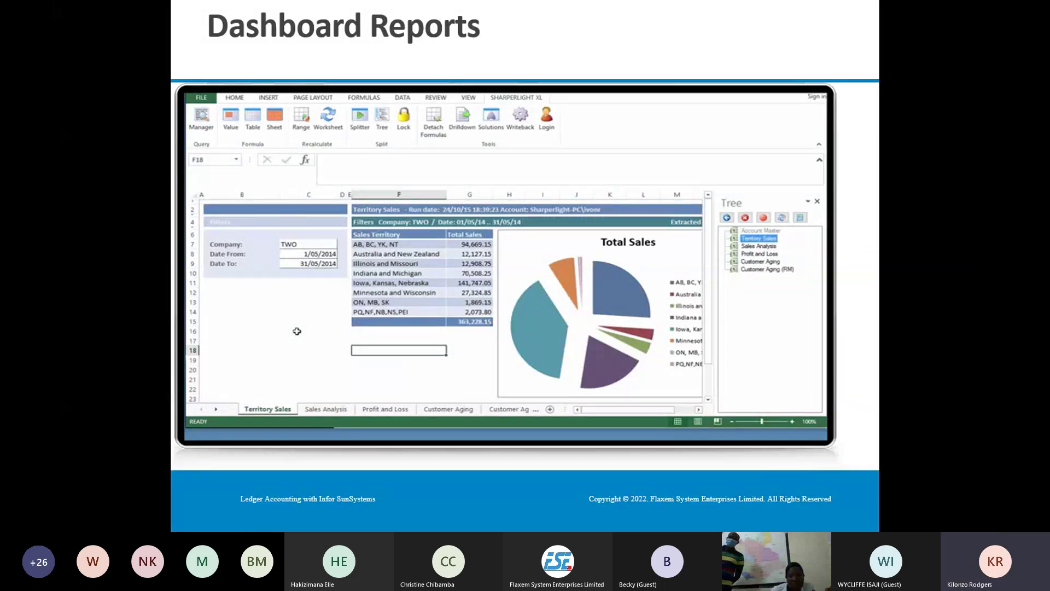
# Step: End the PowerPoint slide show at the demo slide, switch to Infor SunSystems and leave the business unit lookup
pyautogui.press('Right')
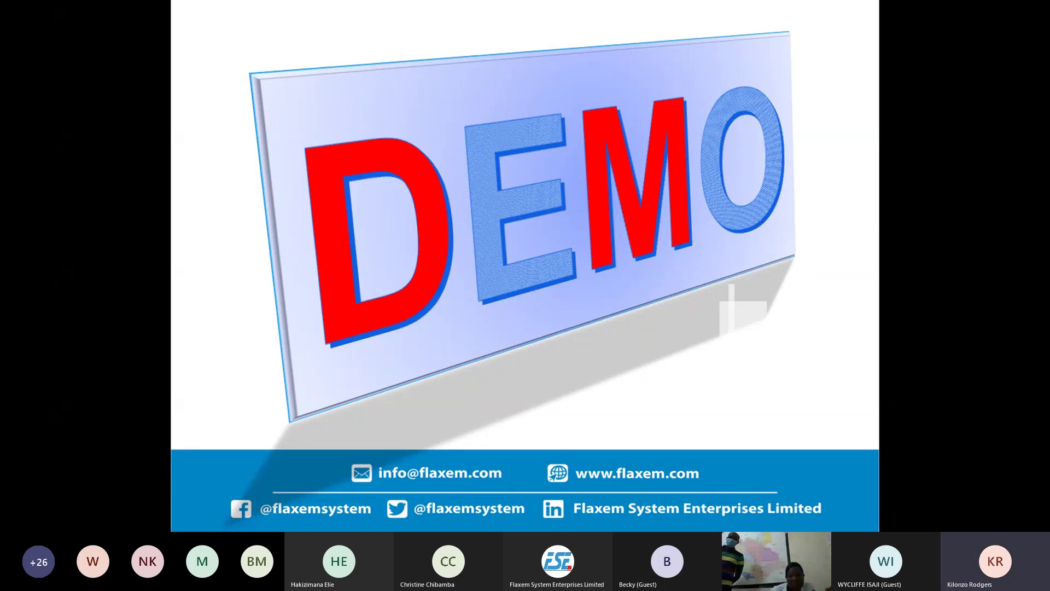
pyautogui.press('Escape')
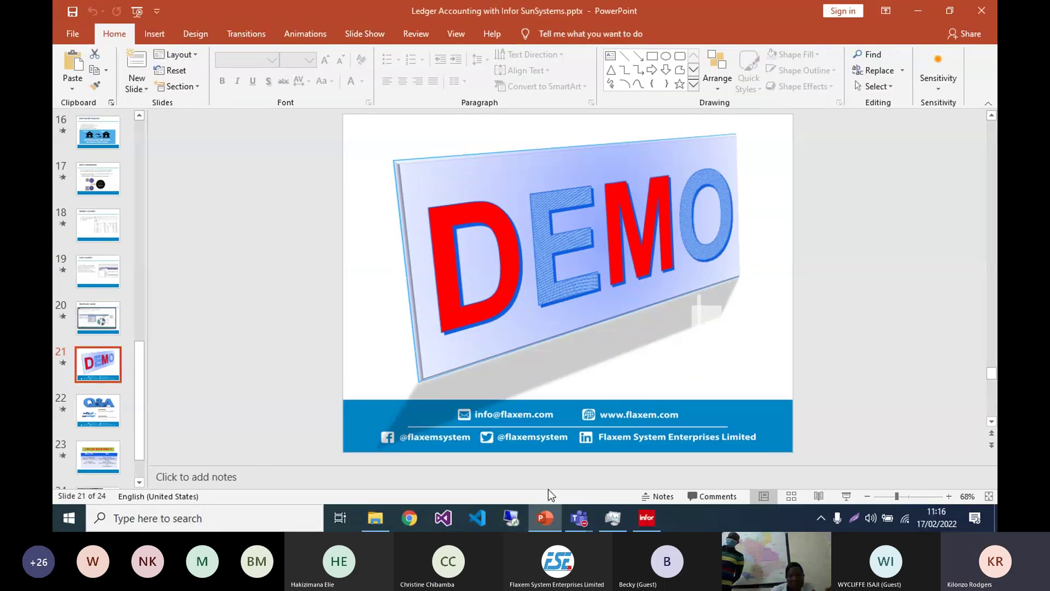
pyautogui.click(642, 522)
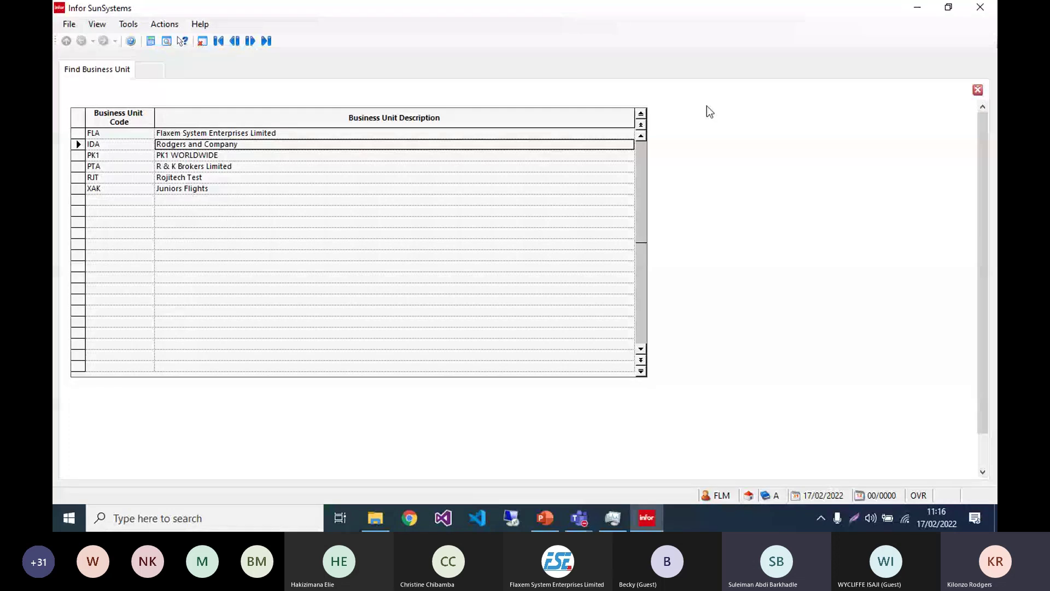
pyautogui.press('Escape')
pyautogui.press('Escape')
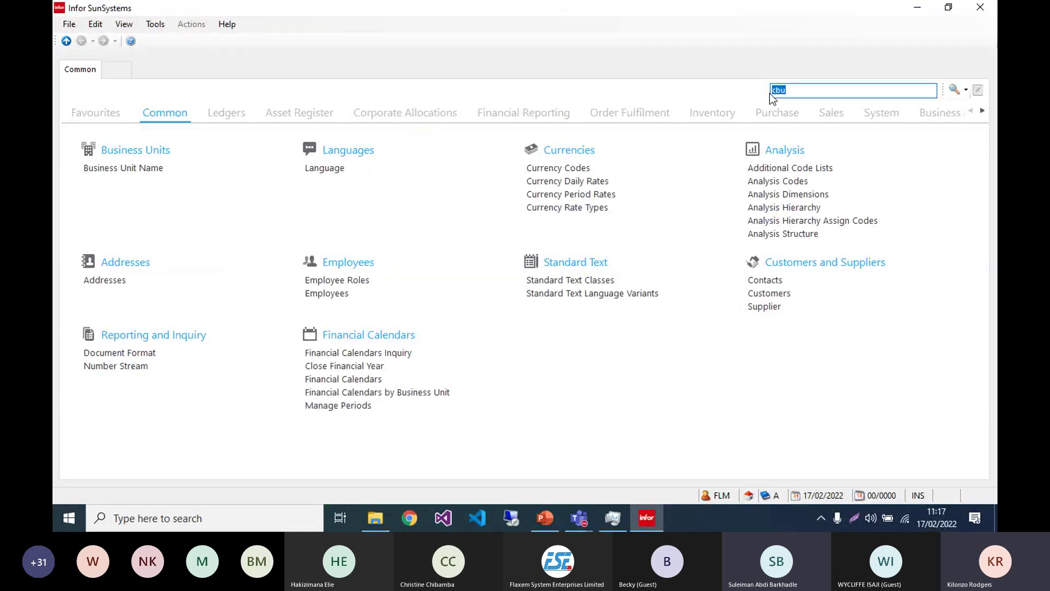
# Step: Open Ledger Entry for business unit RJT with journal type JV
pyautogui.write('le')
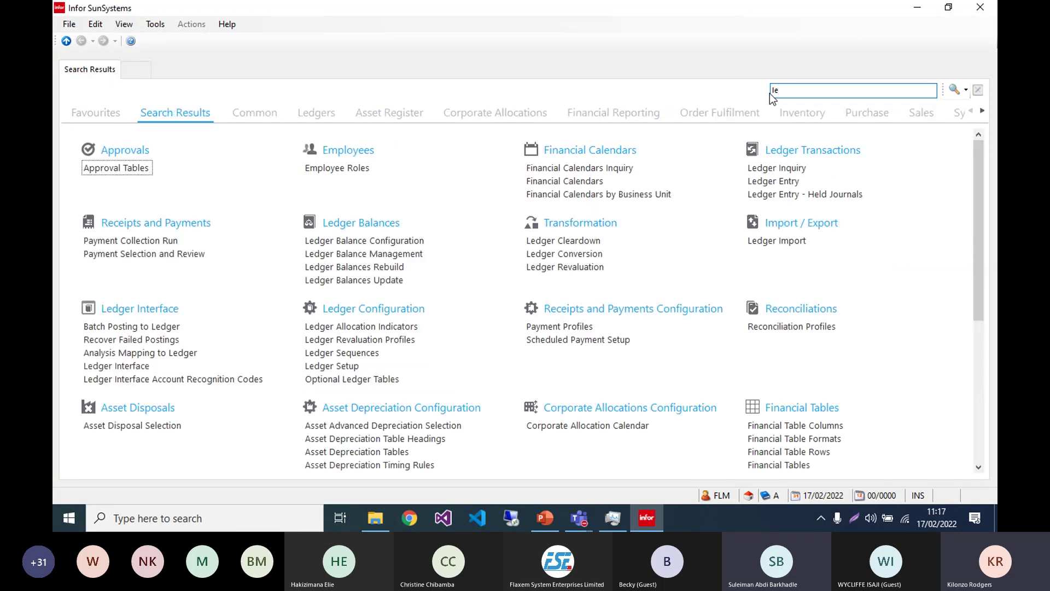
pyautogui.write('n')
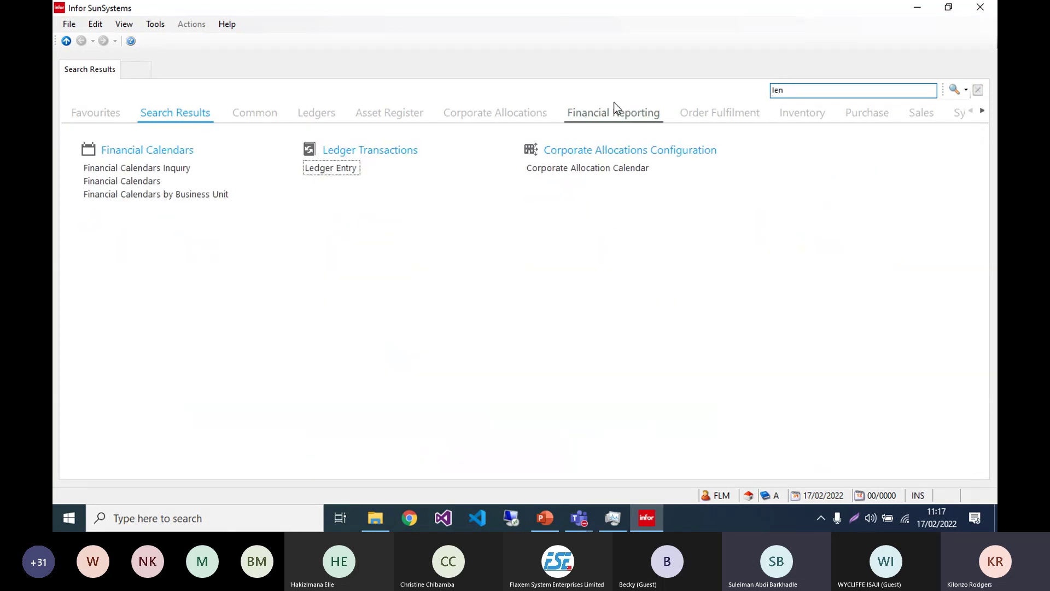
pyautogui.click(318, 122)
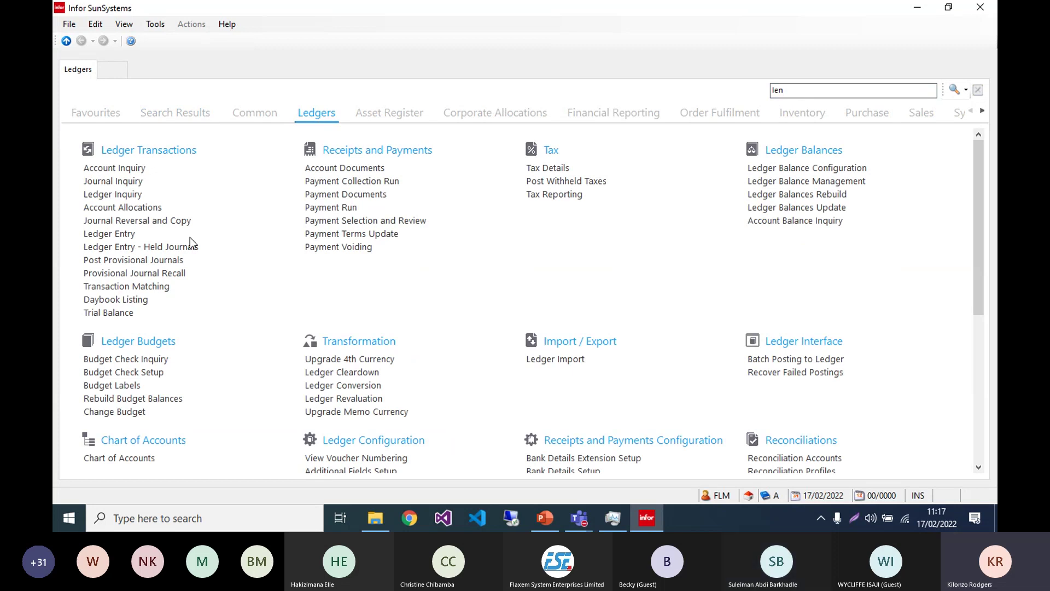
pyautogui.click(190, 237)
pyautogui.write('NEF')
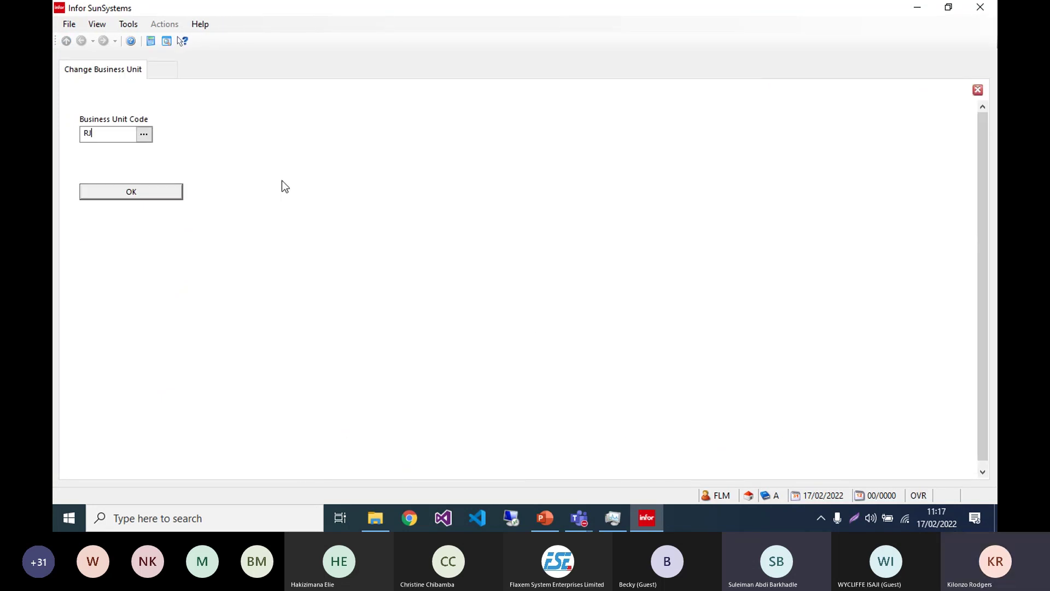
pyautogui.press('Return')
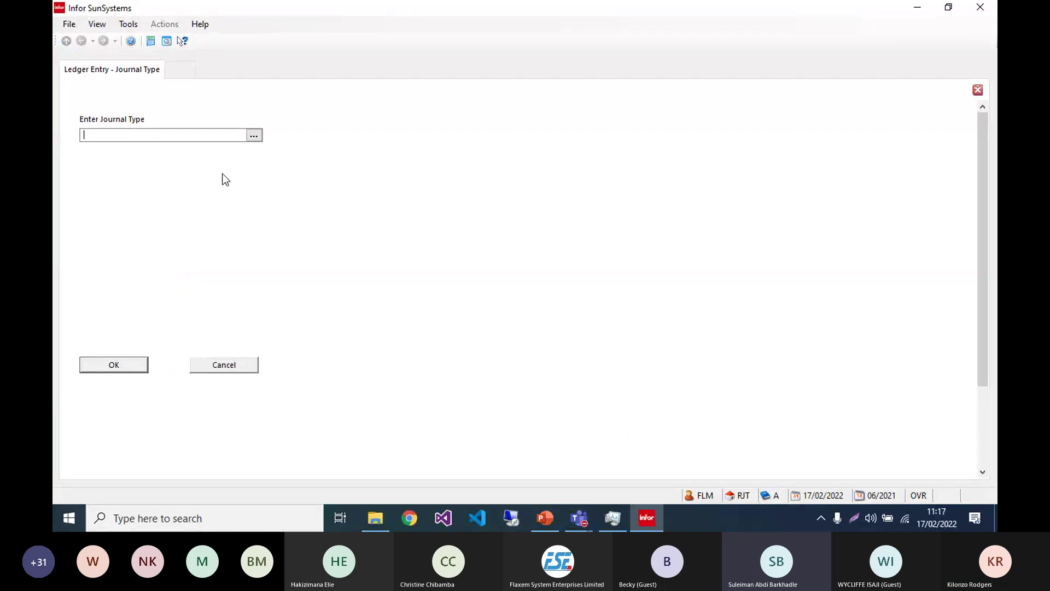
pyautogui.write('JV')
pyautogui.press('Return')
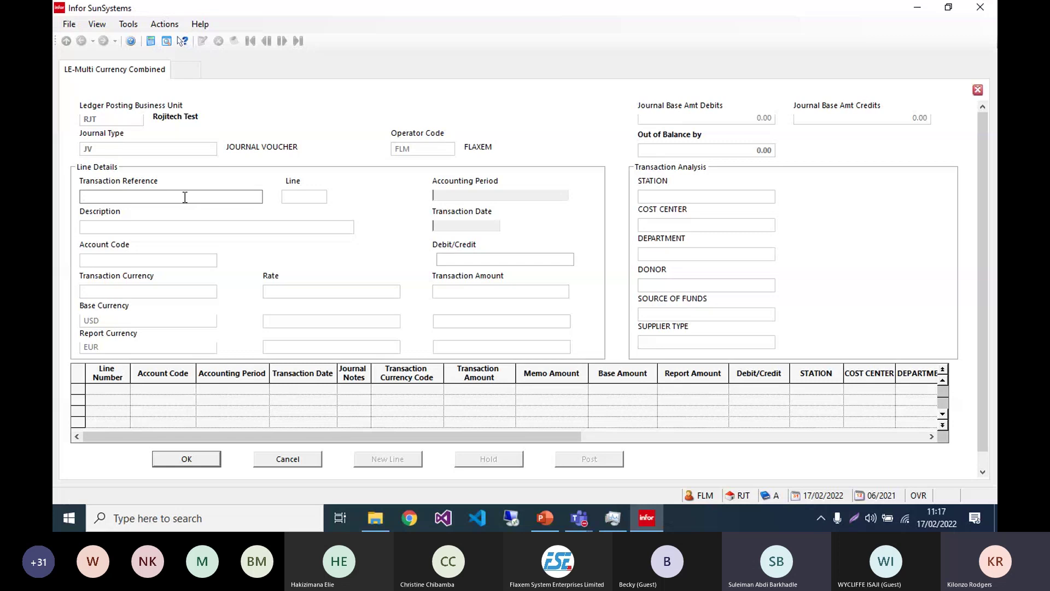
# Step: Enter transaction reference INV-0013 and the description "Purchase computer software" for the journal
pyautogui.write('INV-0013')
pyautogui.press('Return')
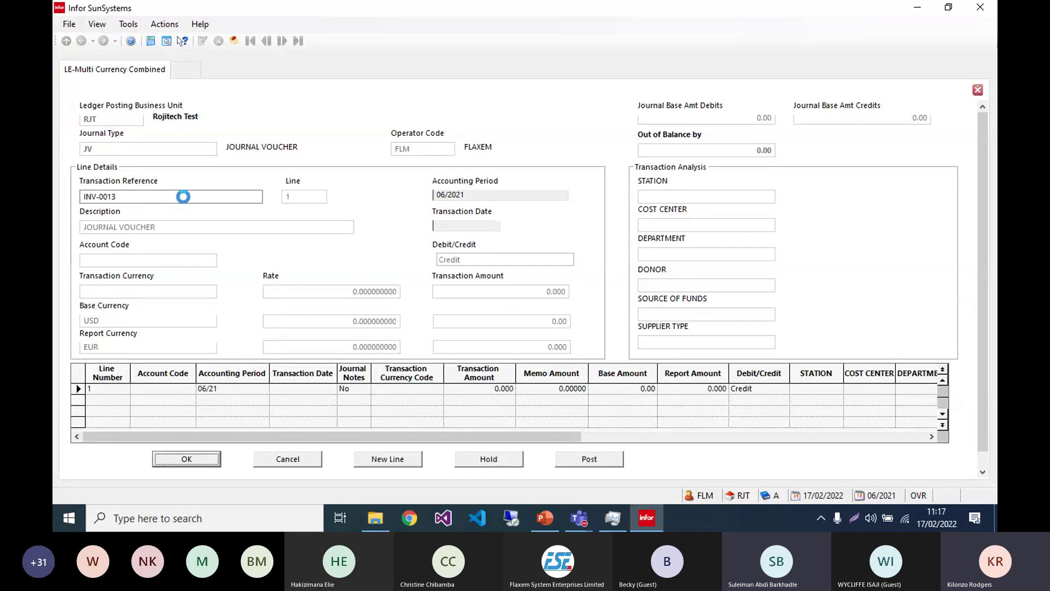
pyautogui.click(181, 227)
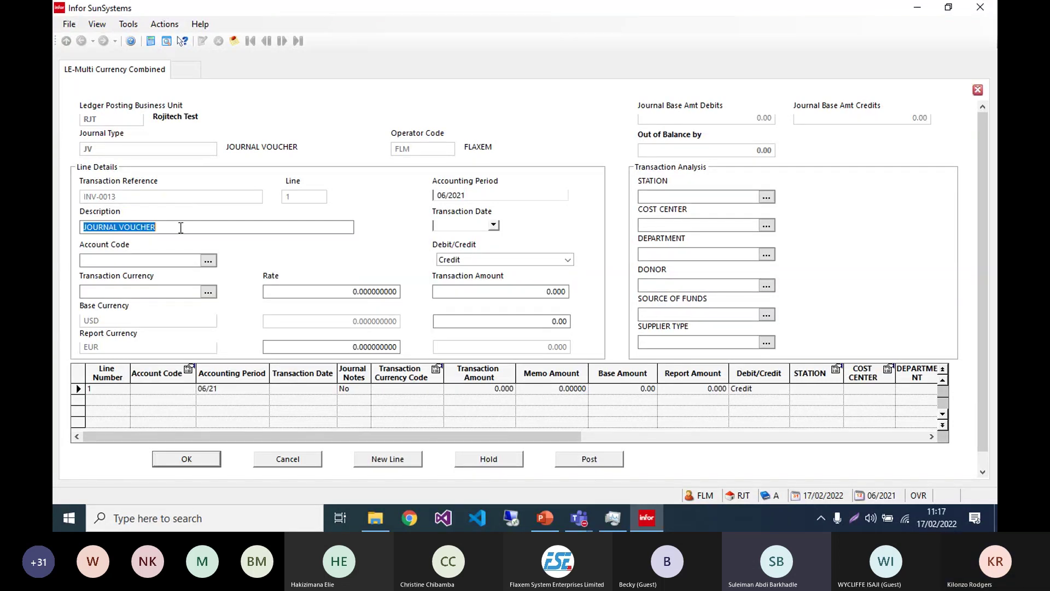
pyautogui.write('Purchase com')
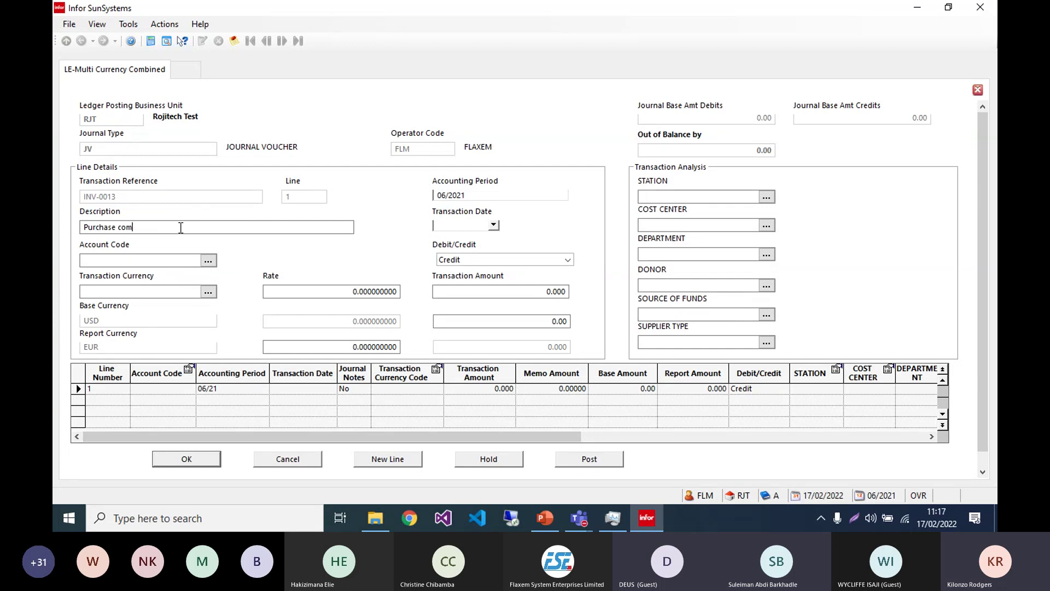
pyautogui.write('puter sofr')
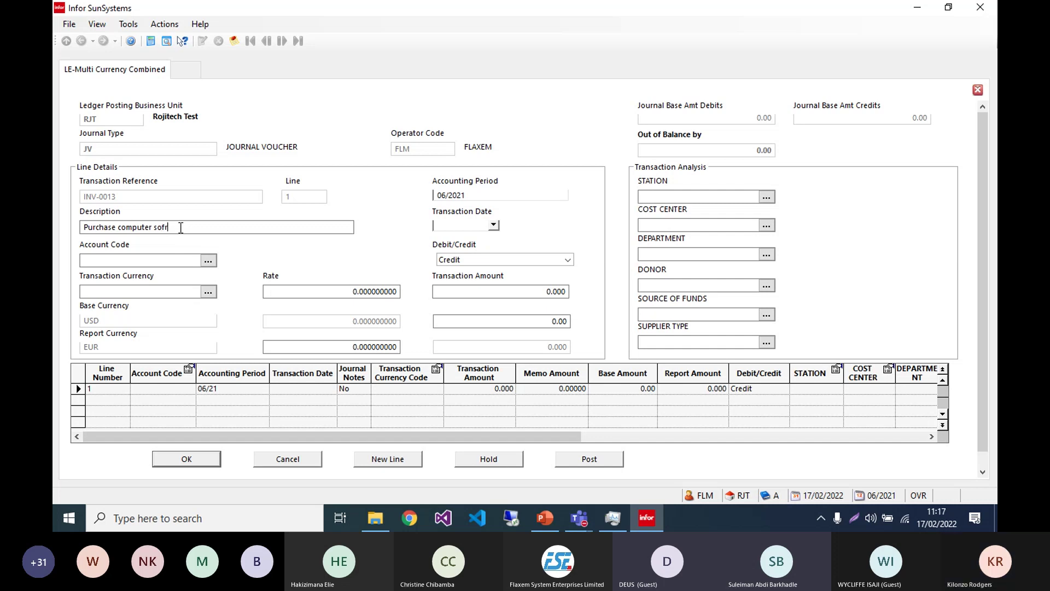
pyautogui.write('ware')
# Step: Look up and assign account code CTA001 to the first line and set its transaction date to 17/02/2022
pyautogui.click(181, 261)
pyautogui.write('CT')
pyautogui.click(211, 258)
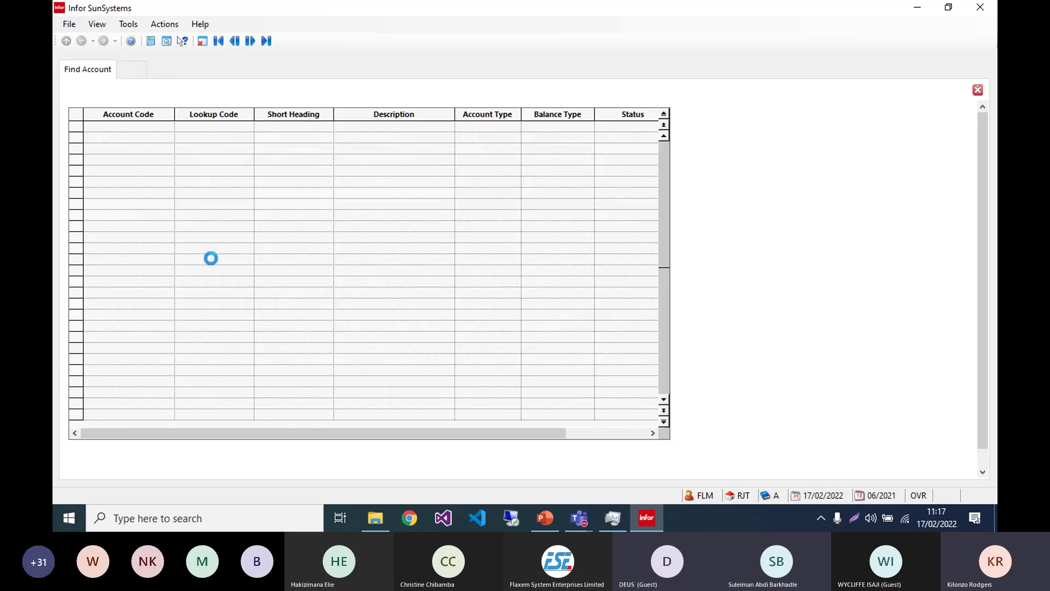
pyautogui.doubleClick(105, 127)
pyautogui.click(494, 226)
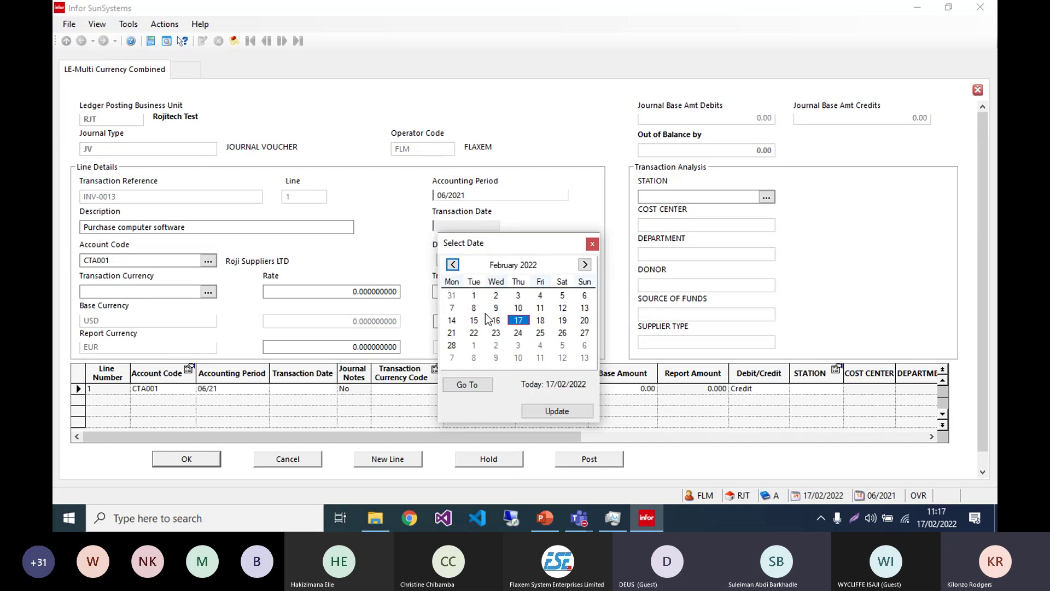
pyautogui.click(518, 321)
# Step: Set the first line's station to NBO and its transaction currency to KES
pyautogui.click(671, 198)
pyautogui.write('NBO')
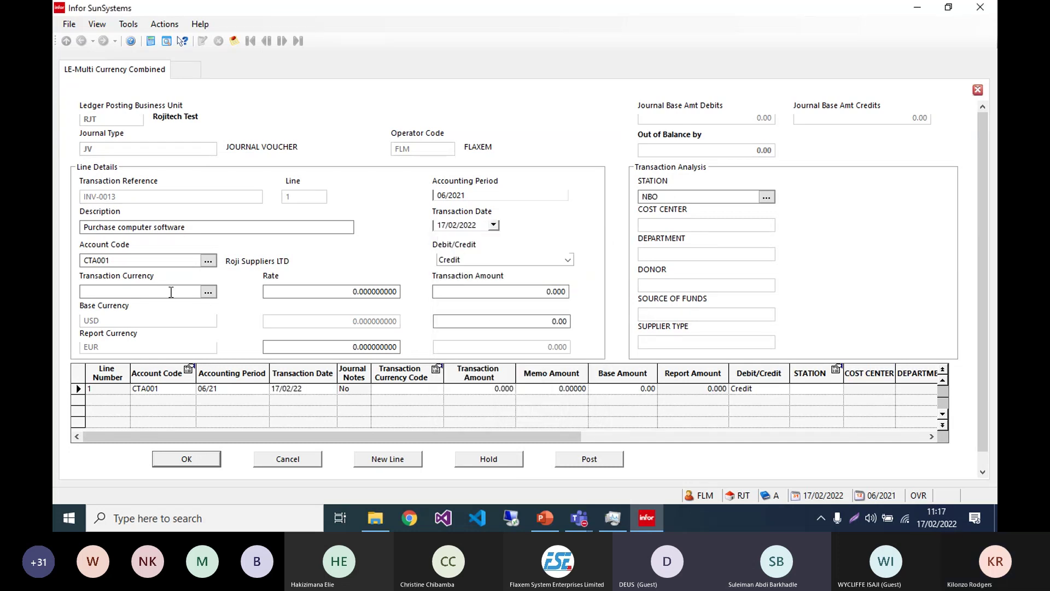
pyautogui.click(164, 290)
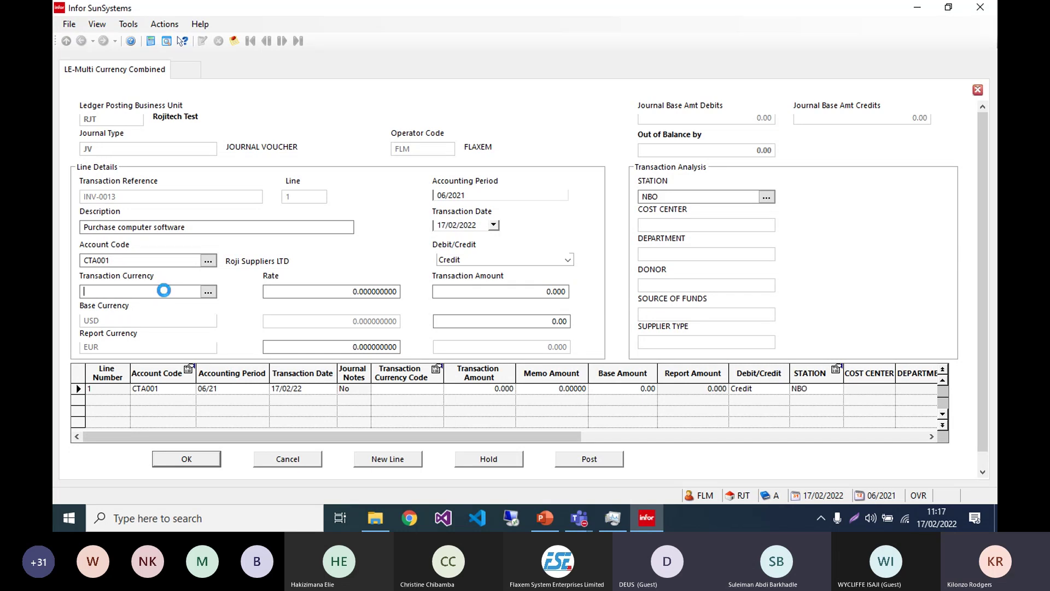
pyautogui.write('KES')
pyautogui.press('Tab')
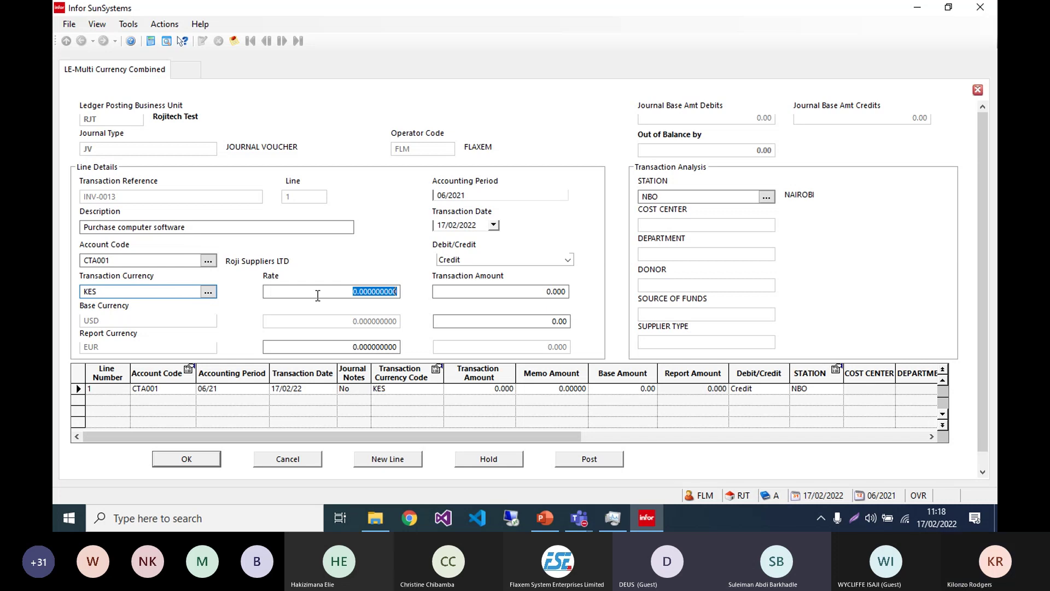
# Step: Set the transaction amount to 89,000 and save the first line as a credit
pyautogui.click(541, 291)
pyautogui.write('6')
pyautogui.write('9000')
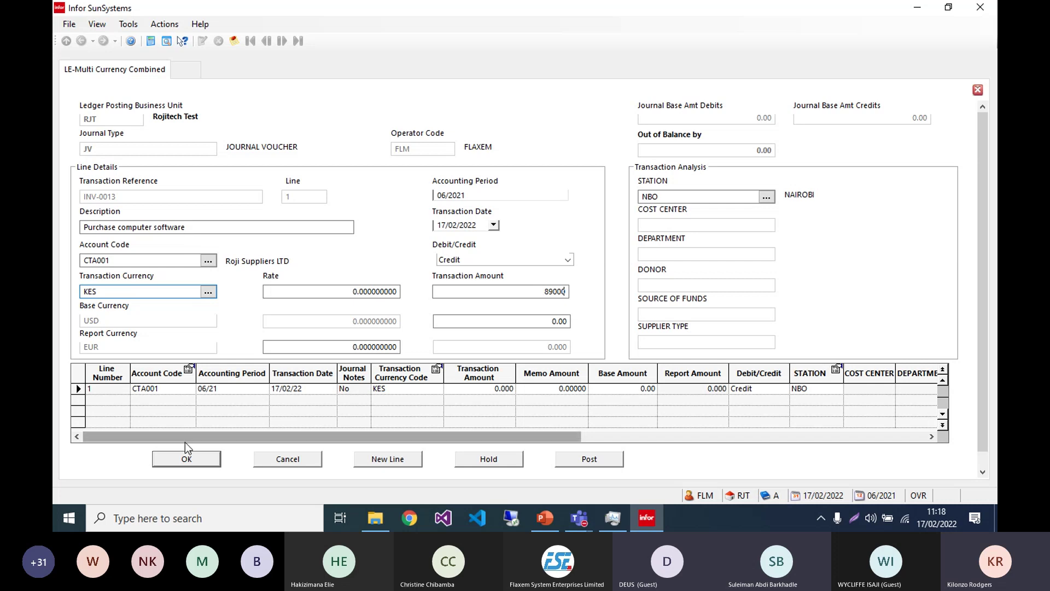
pyautogui.click(193, 457)
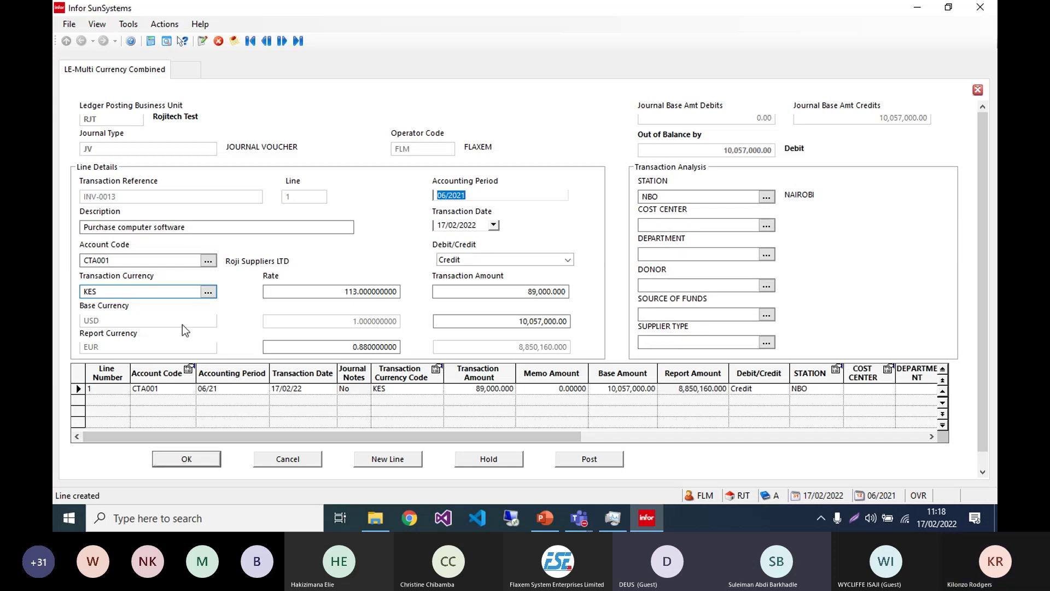
pyautogui.click(161, 296)
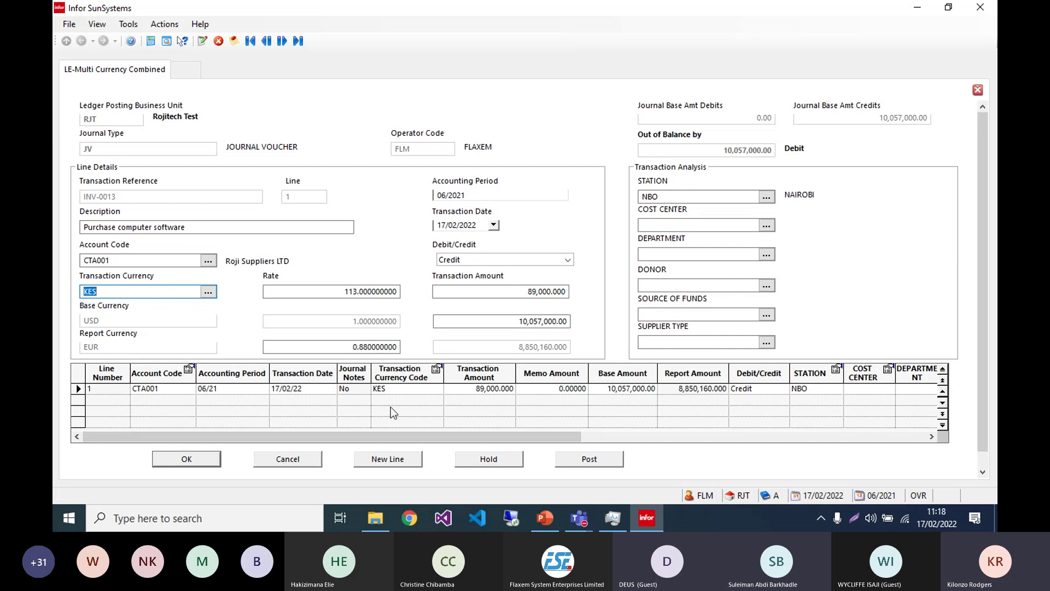
# Step: Add a second journal line with account code 3401001
pyautogui.click(397, 462)
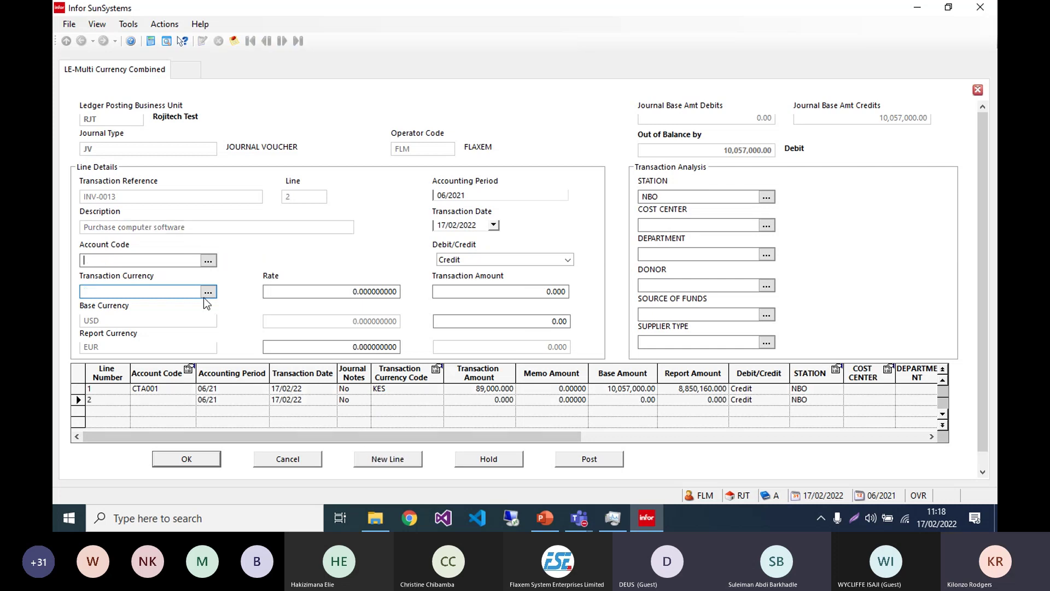
pyautogui.write('34010')
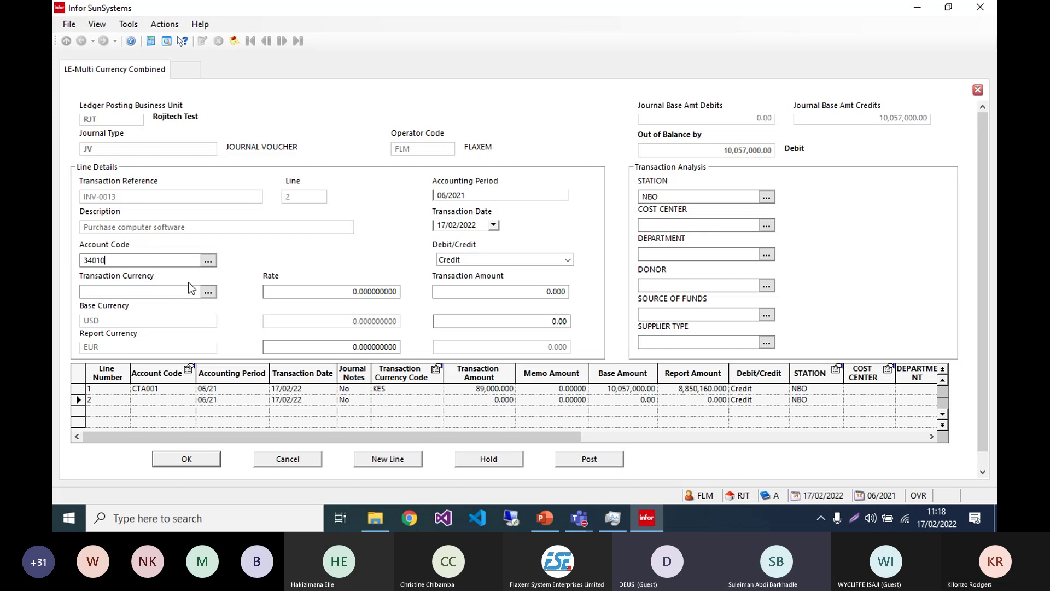
pyautogui.write('01')
pyautogui.press('Tab')
# Step: Set the second line to a debit with a transaction amount of 89,000 and save the line
pyautogui.click(454, 293)
pyautogui.write('89000')
pyautogui.click(466, 259)
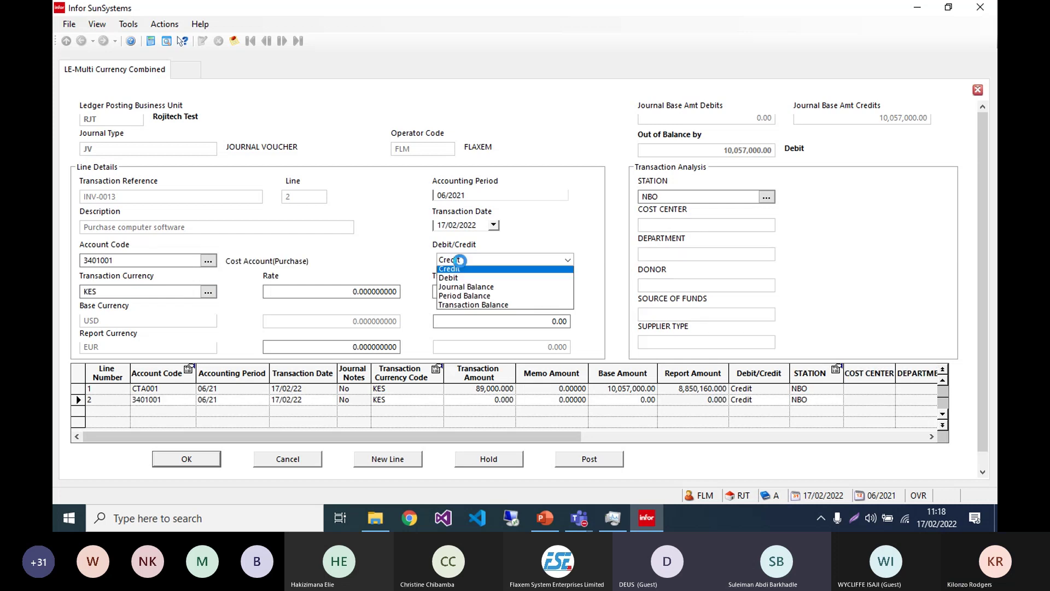
pyautogui.click(457, 280)
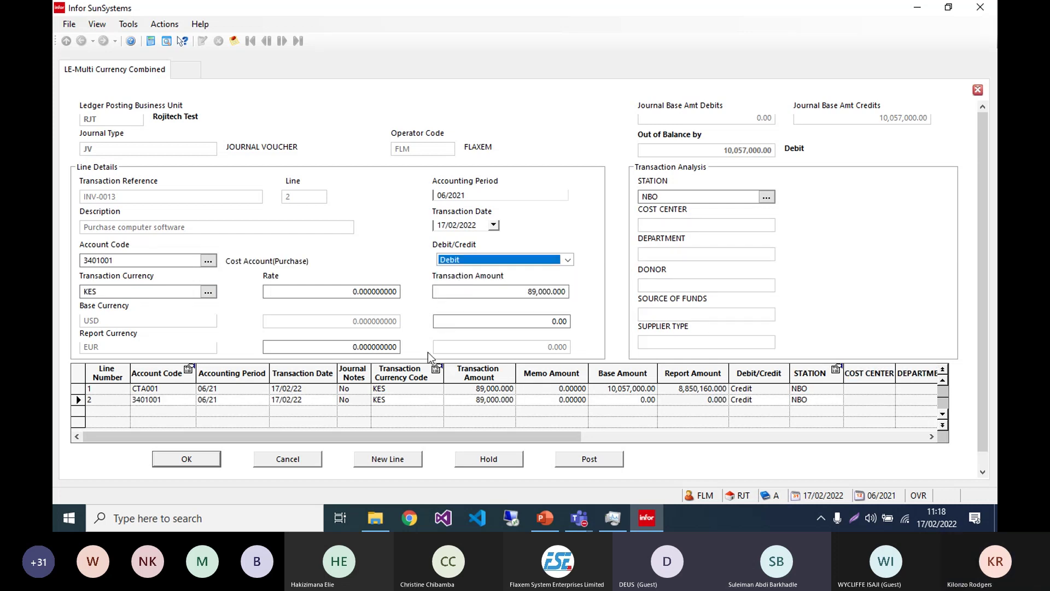
pyautogui.click(185, 458)
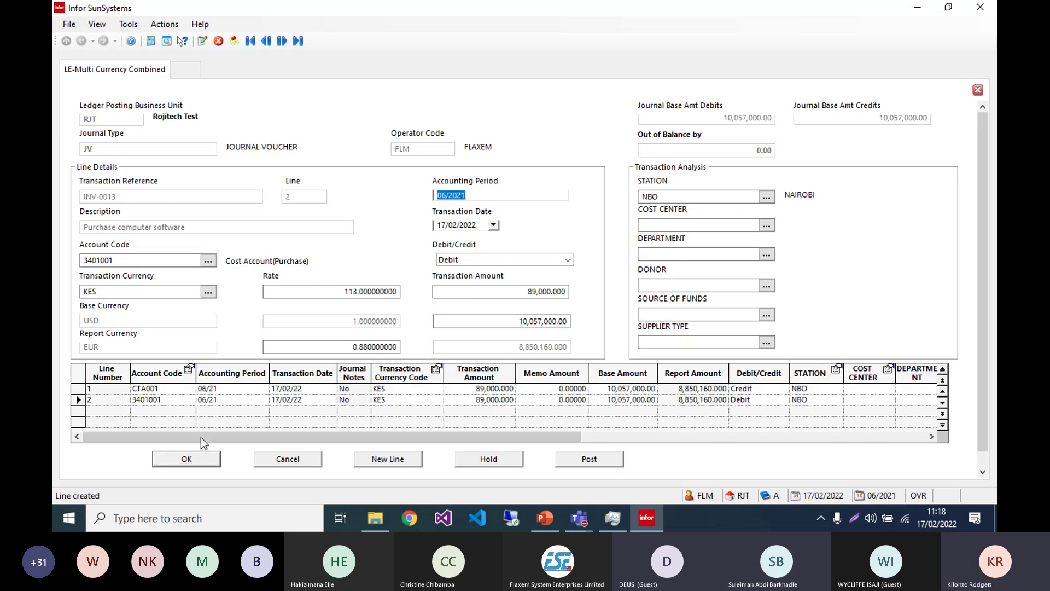
# Step: Examine the debit line's transaction currency, transaction amount, conversion rate and base amount
pyautogui.click(141, 292)
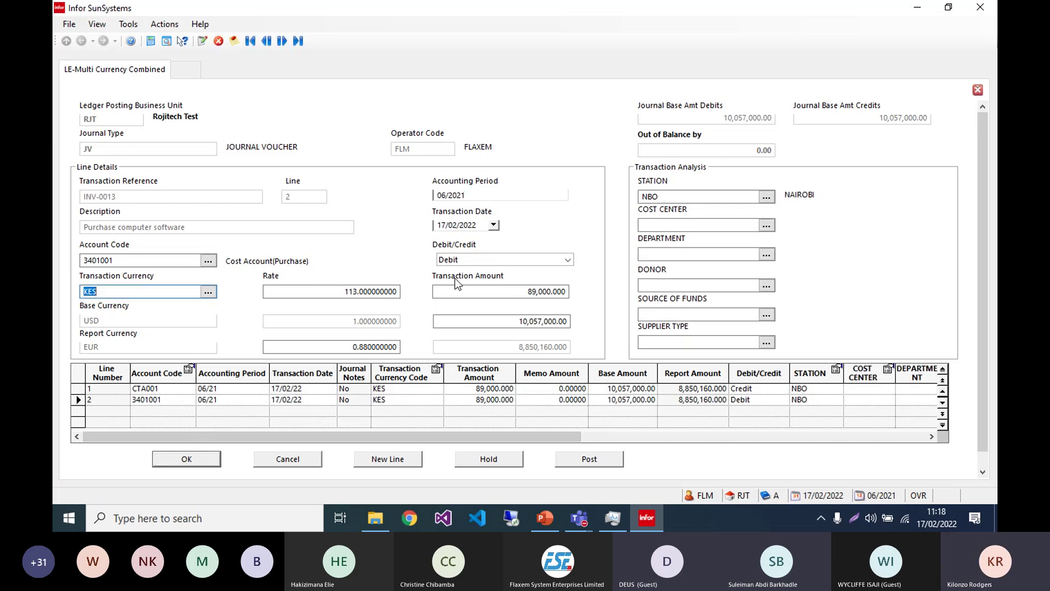
pyautogui.click(485, 290)
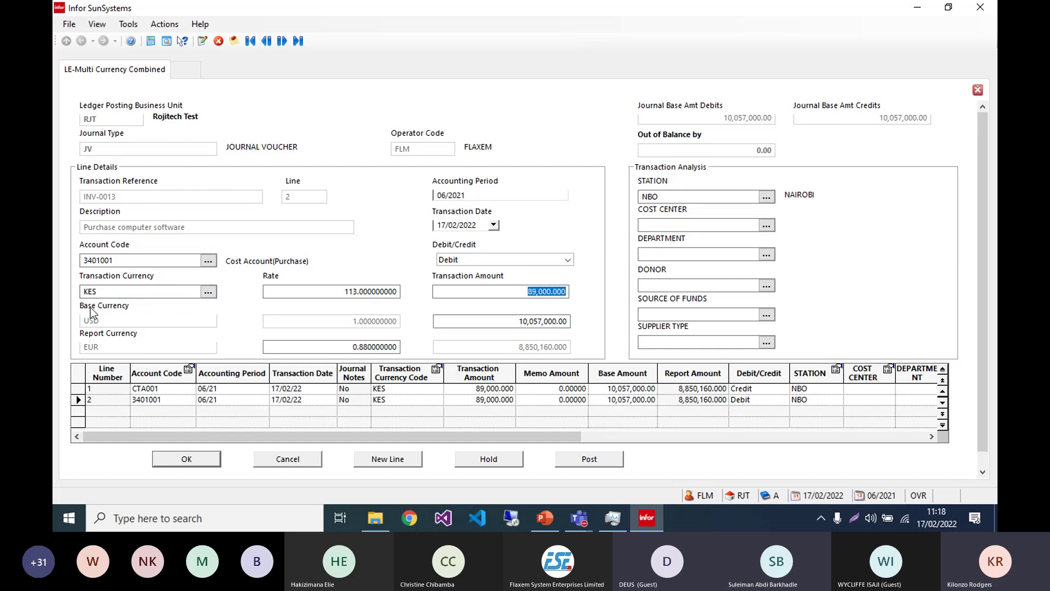
pyautogui.click(319, 292)
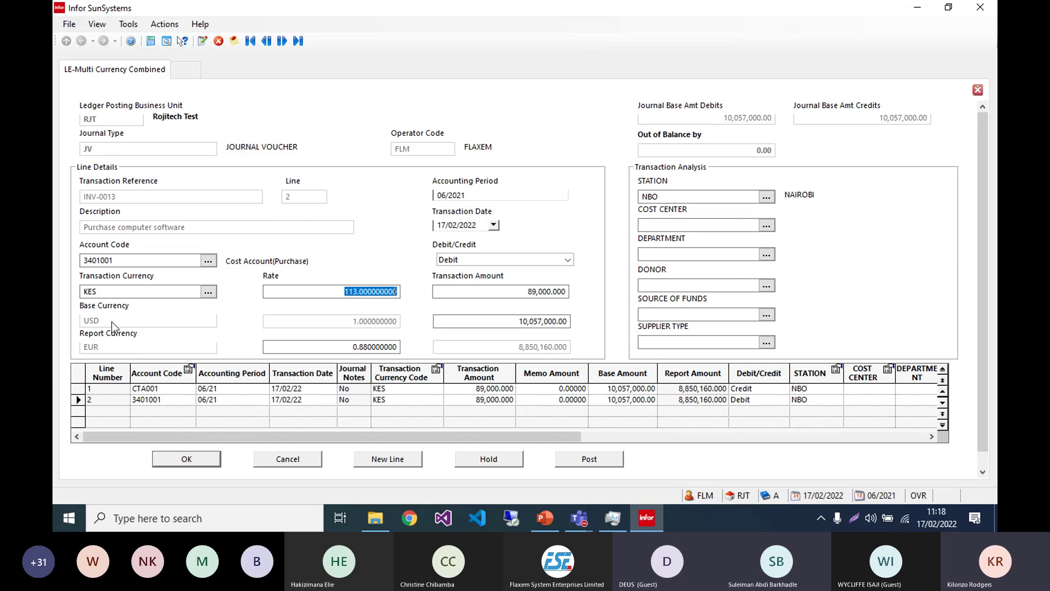
pyautogui.click(520, 321)
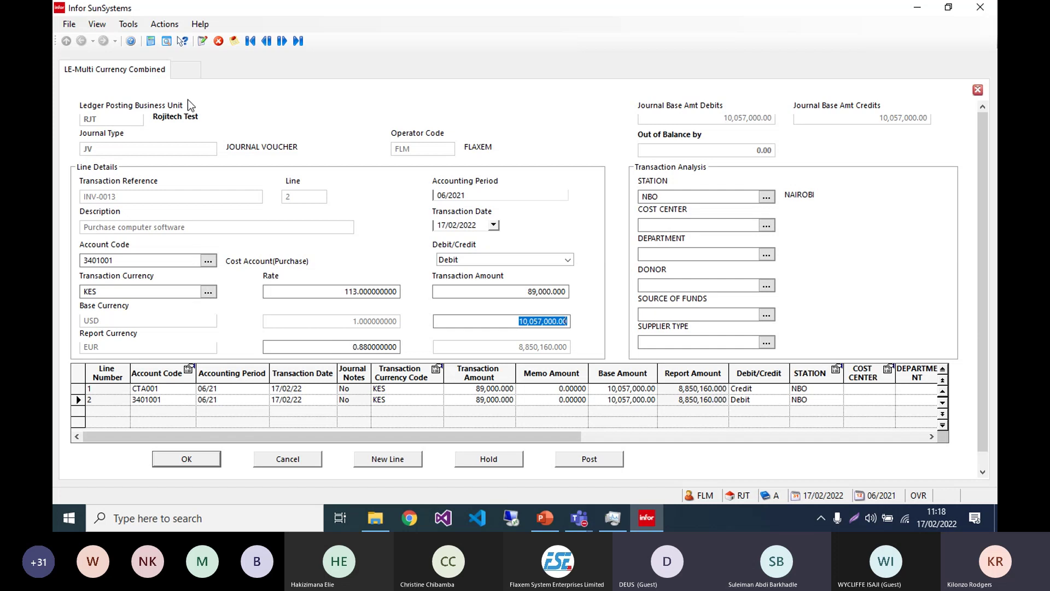
# Step: Search the functions for "cn" alongside the open journal and open Currency Codes
pyautogui.click(193, 73)
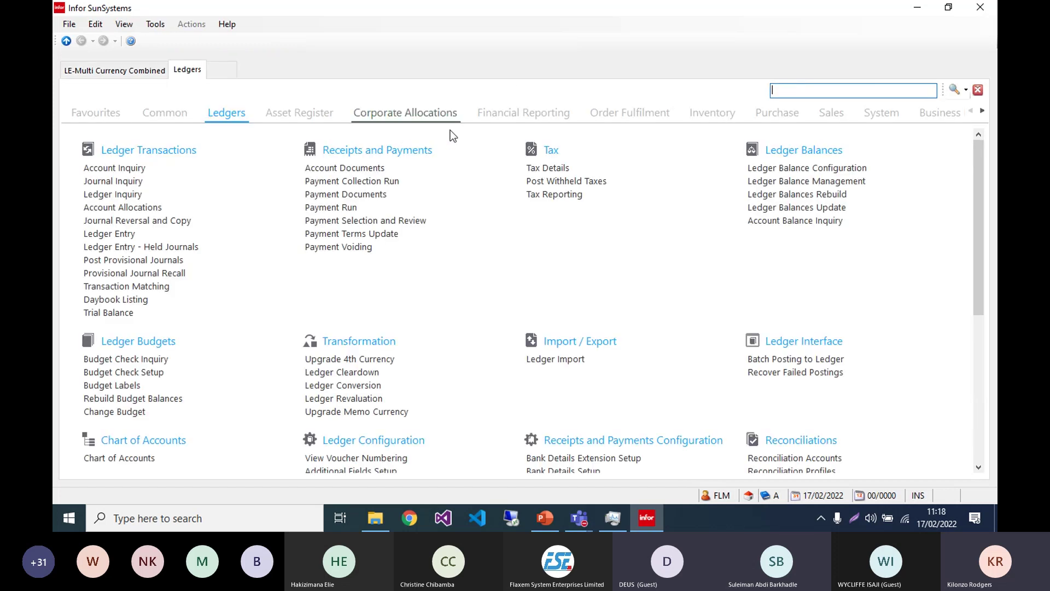
pyautogui.write('cb')
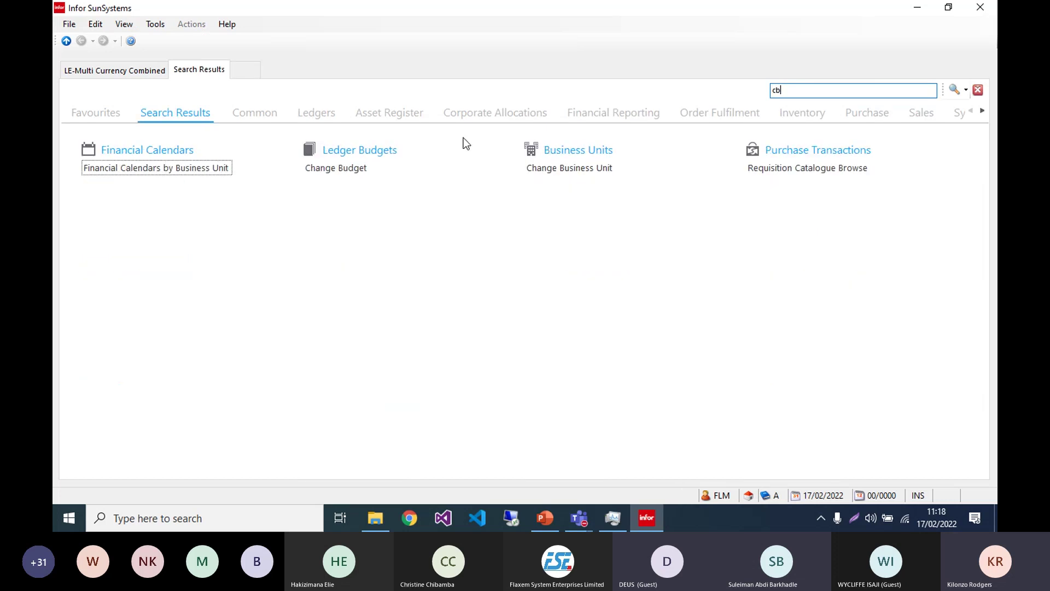
pyautogui.press('BackSpace')
pyautogui.write('n')
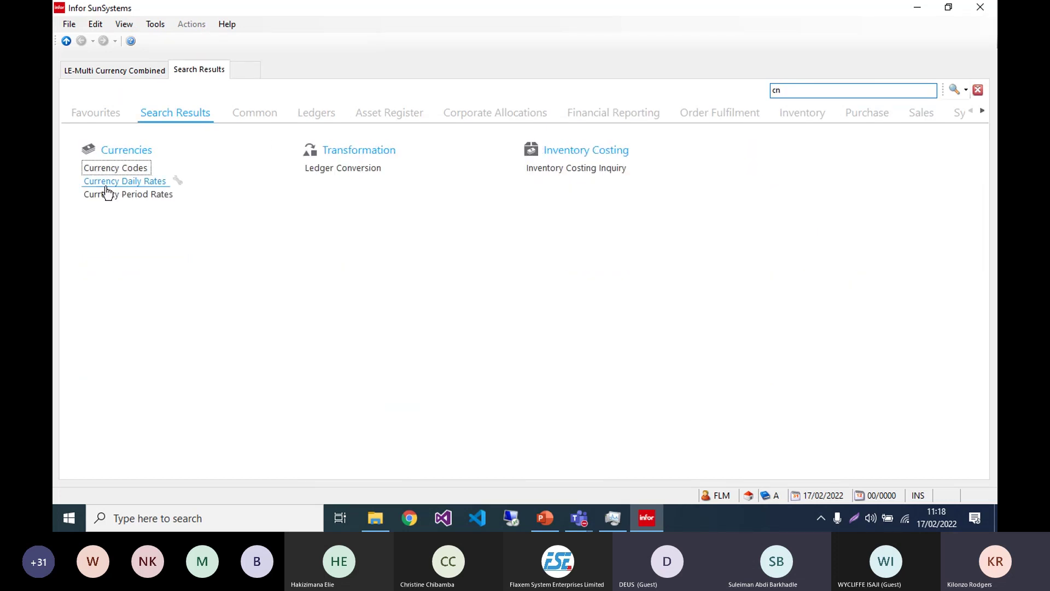
pyautogui.click(123, 171)
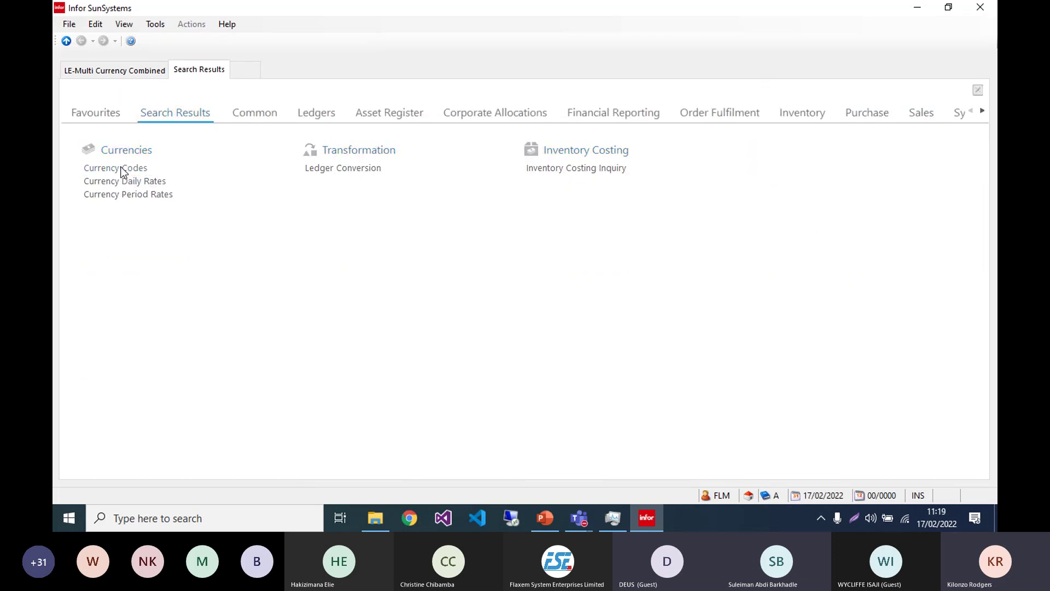
# Step: Open the currency codes for business unit PK1, look at the EUR entry in the list and cancel the lookup
pyautogui.write('PK1')
pyautogui.press('Return')
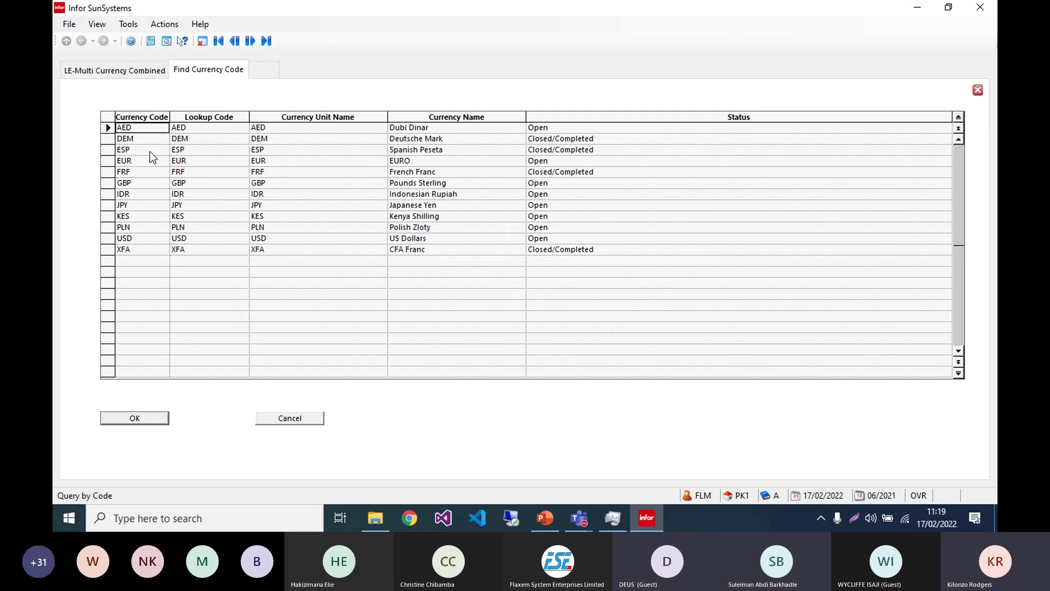
pyautogui.click(154, 165)
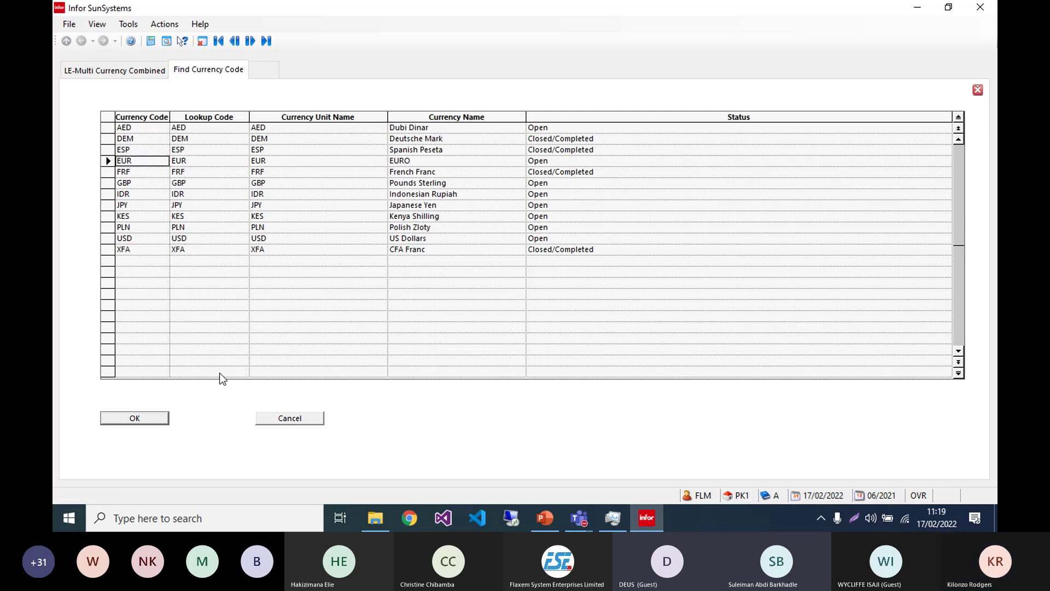
pyautogui.click(288, 419)
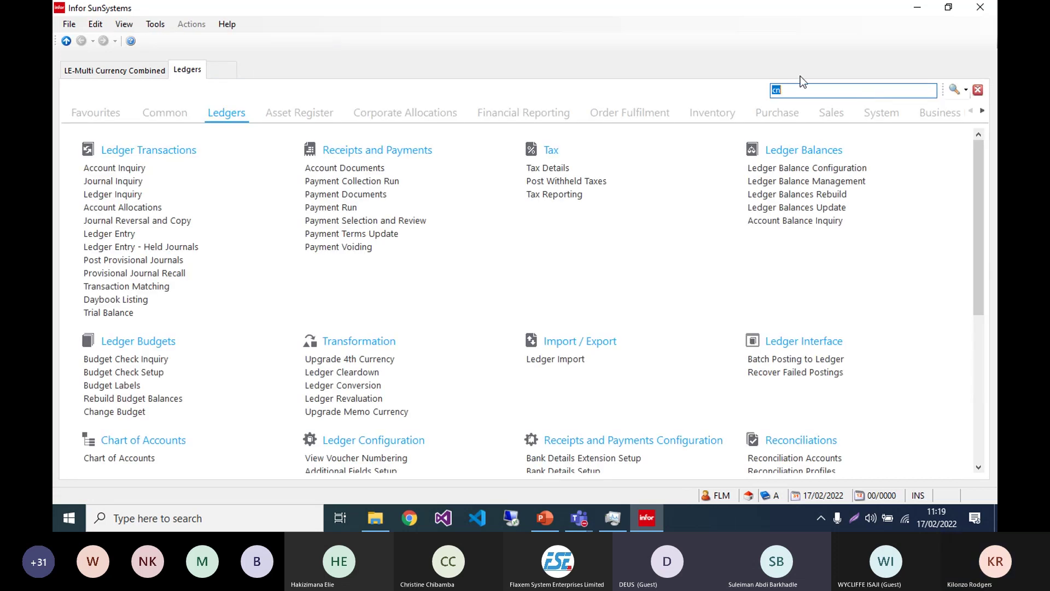
# Step: Search the functions for "cn" to bring up the currency functions again
pyautogui.press('BackSpace')
pyautogui.write('n')
pyautogui.press('Return')
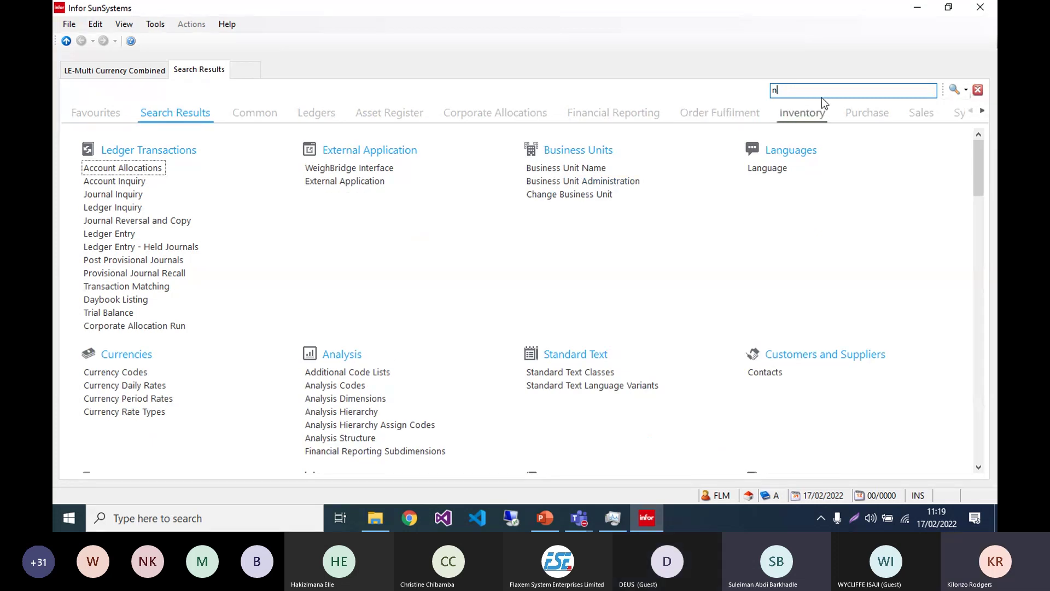
pyautogui.press('BackSpace')
pyautogui.write('c')
pyautogui.press('Return')
pyautogui.write('n')
pyautogui.press('Return')
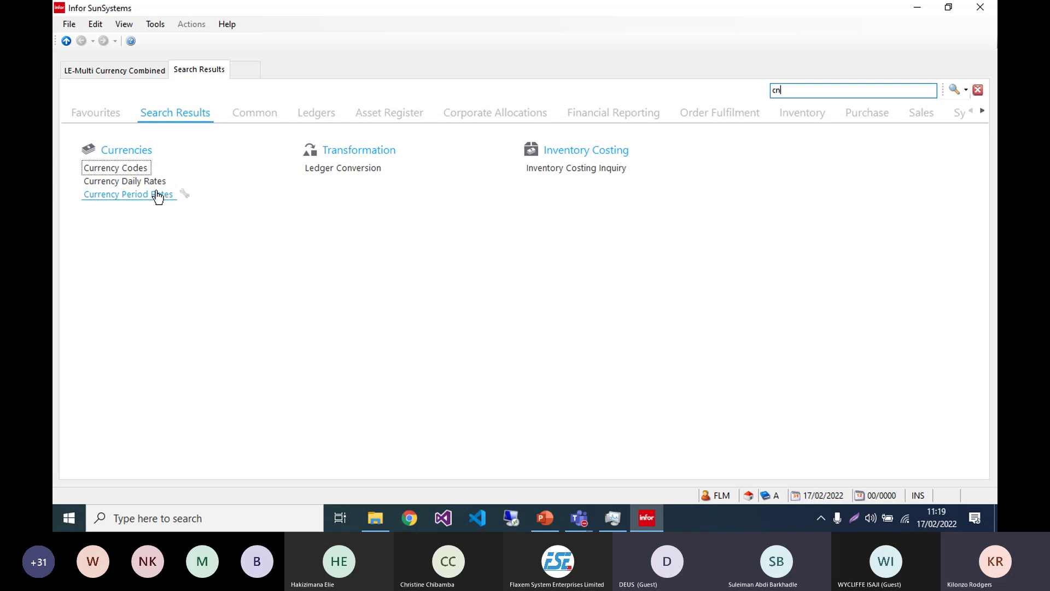
# Step: Return to the INV-0013 journal, place it on hold and close the ledger entry form
pyautogui.click(123, 71)
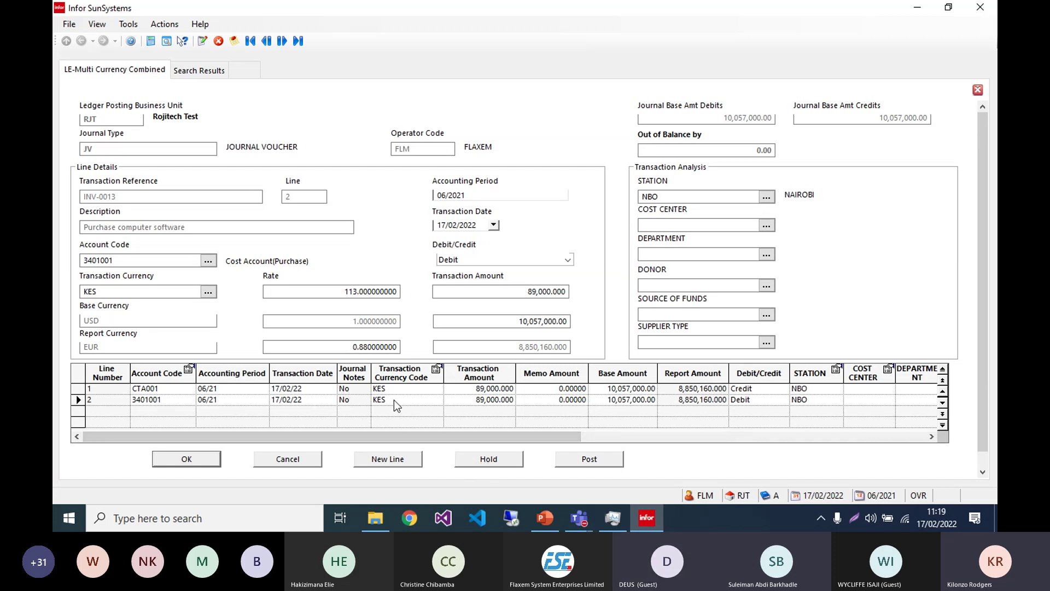
pyautogui.scroll(-1, 397, 408)
pyautogui.click(484, 457)
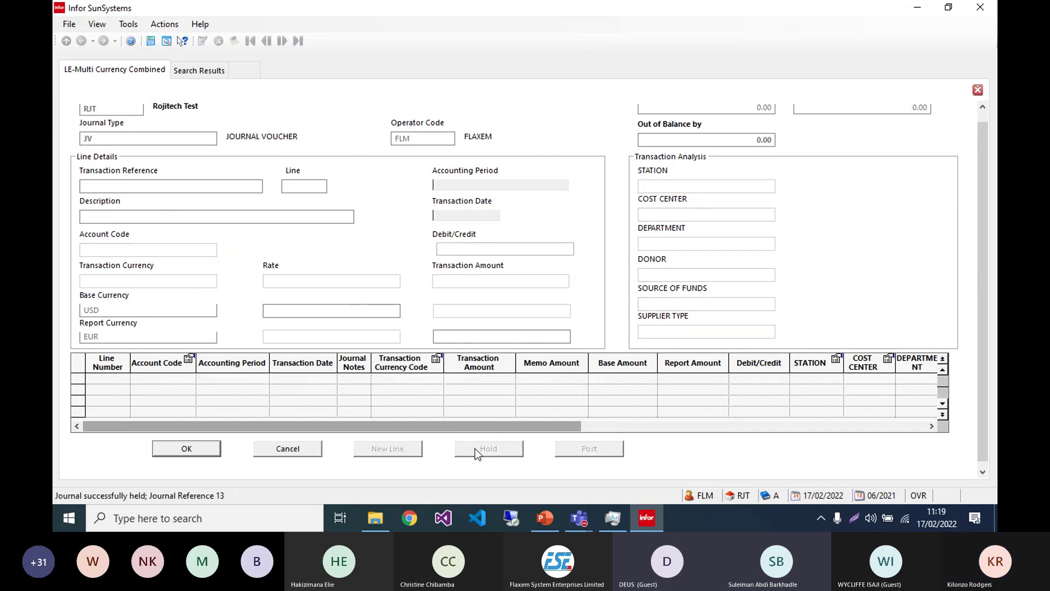
pyautogui.moveTo(984, 134); pyautogui.dragTo(979, 116)
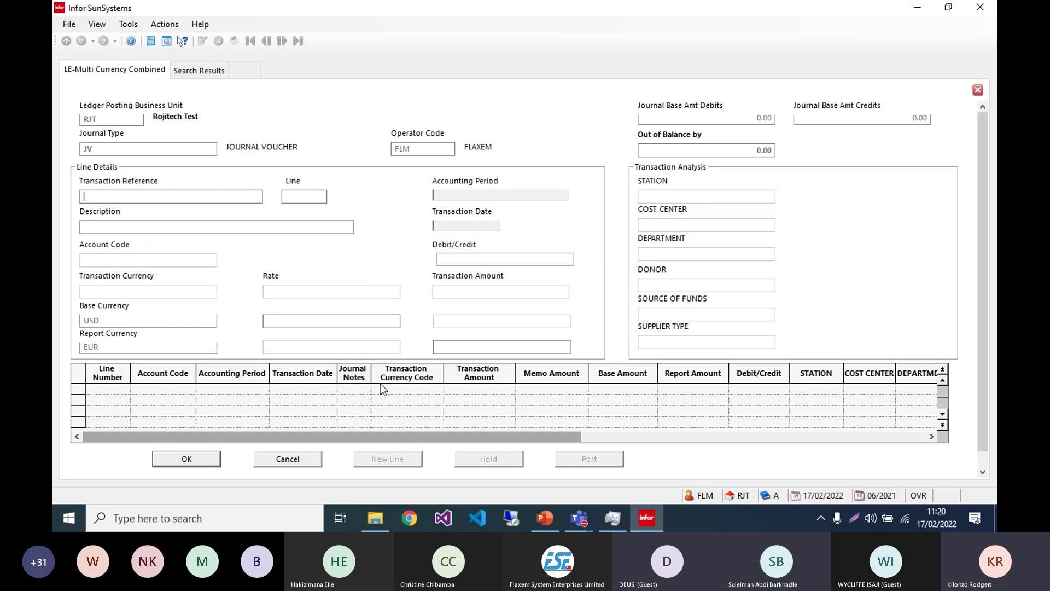
pyautogui.click(978, 91)
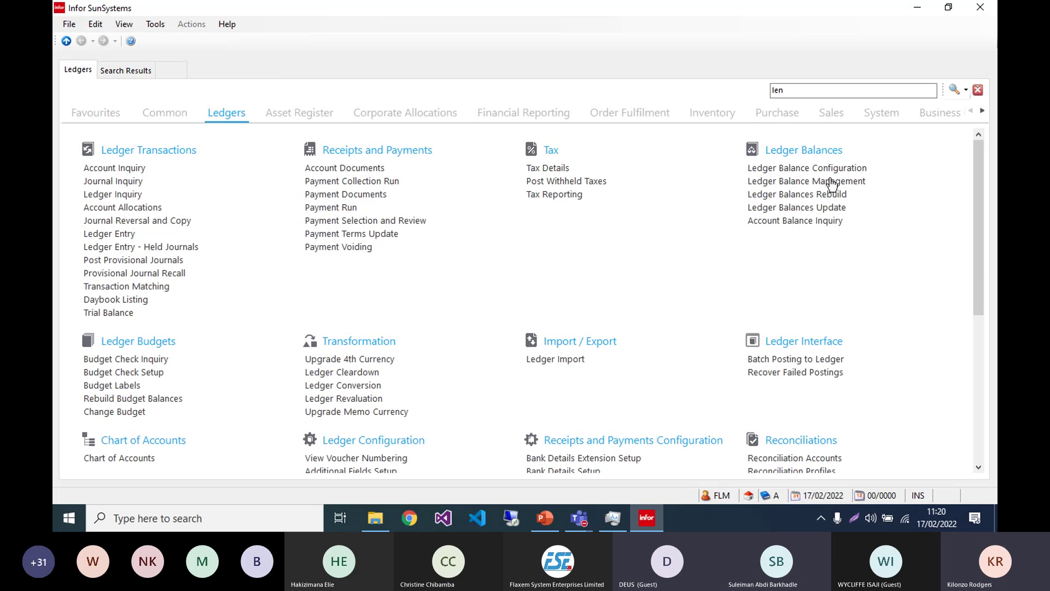
# Step: Open the held journals for business unit RJT and recall held journal 13
pyautogui.click(161, 251)
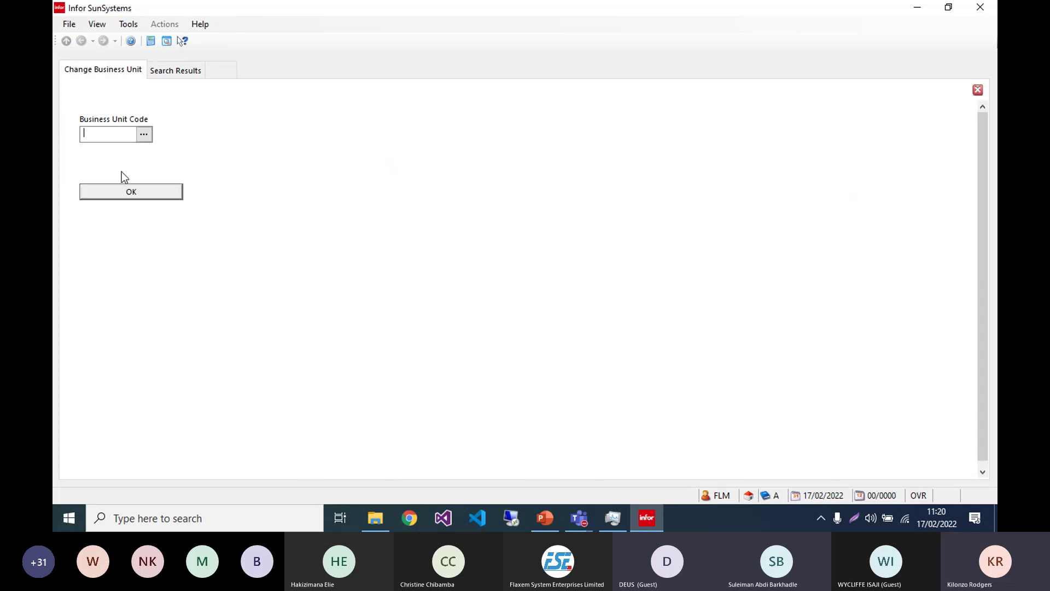
pyautogui.write('RJT')
pyautogui.press('Return')
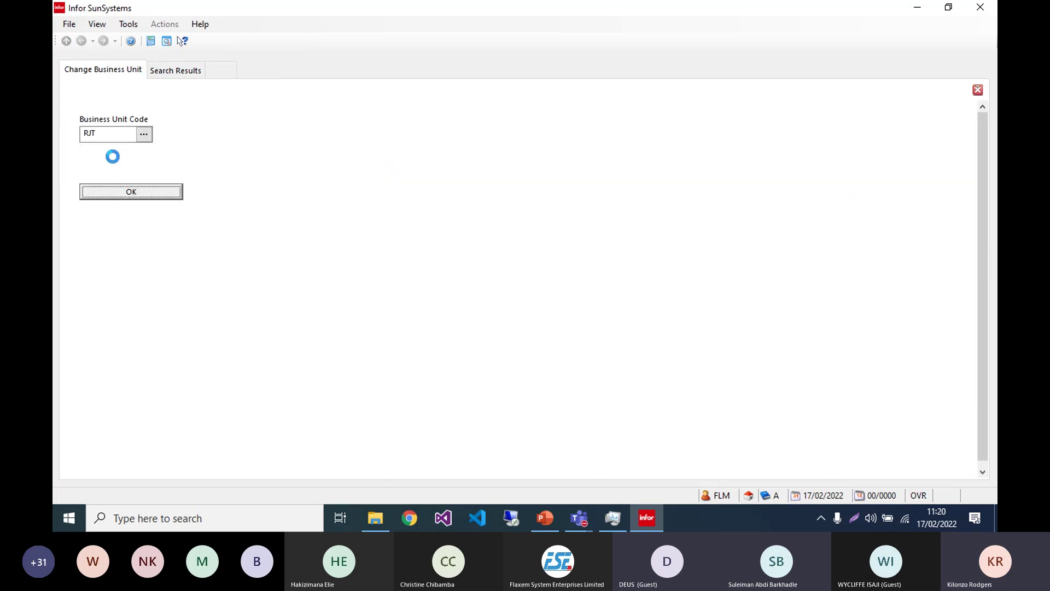
pyautogui.click(115, 234)
pyautogui.click(146, 433)
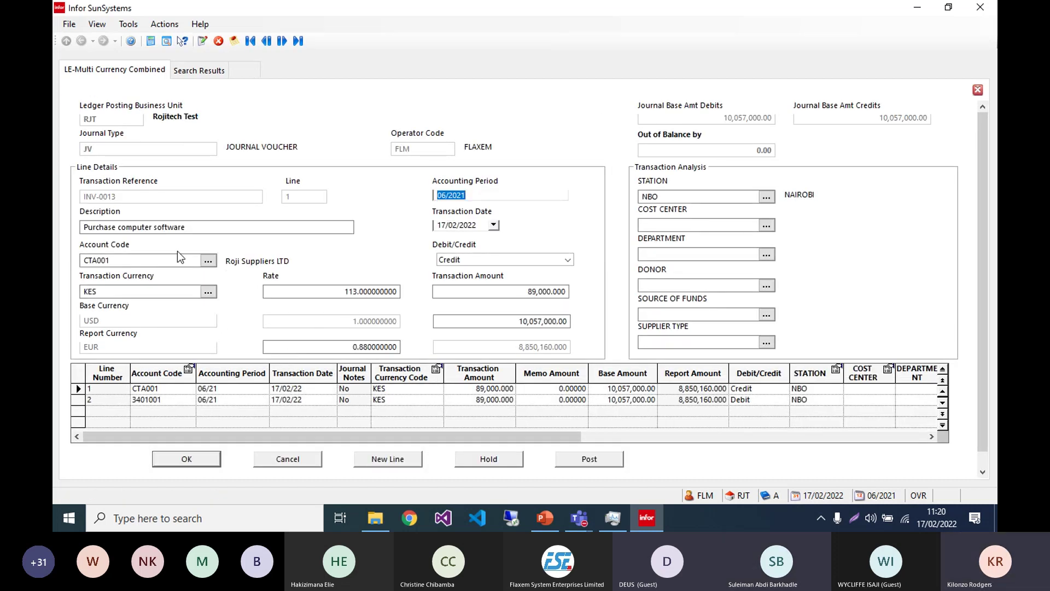
# Step: Post the recalled INV-0013 journal and close the ledger entry and held journals forms
pyautogui.click(591, 459)
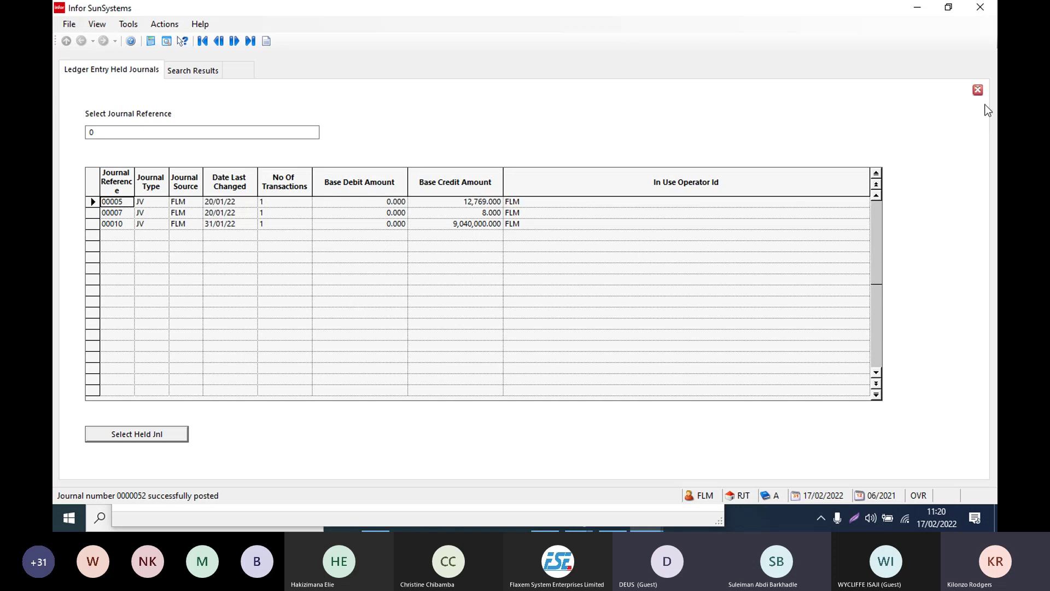
pyautogui.click(977, 90)
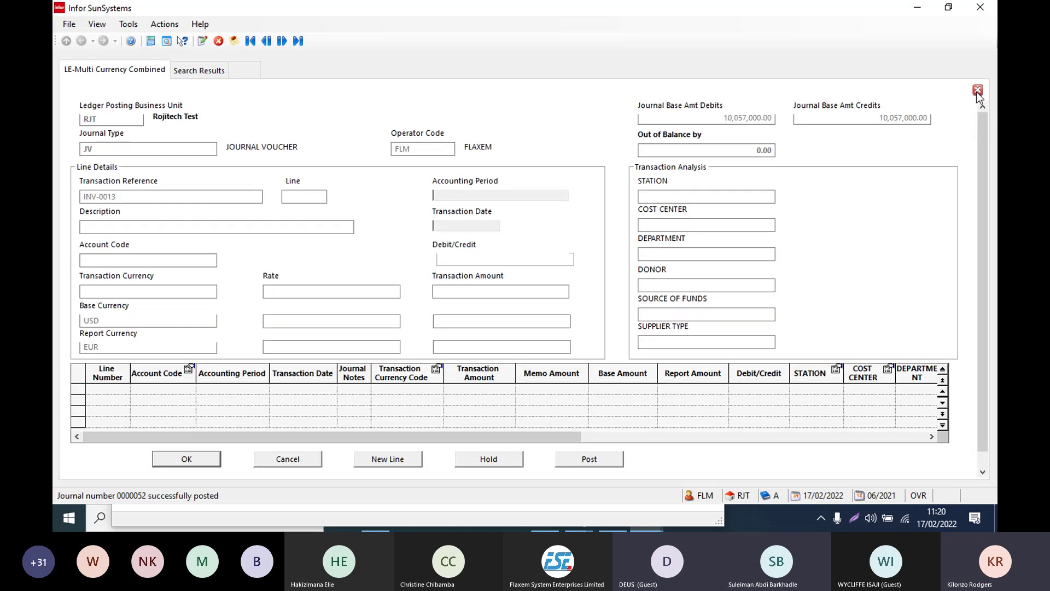
pyautogui.click(978, 90)
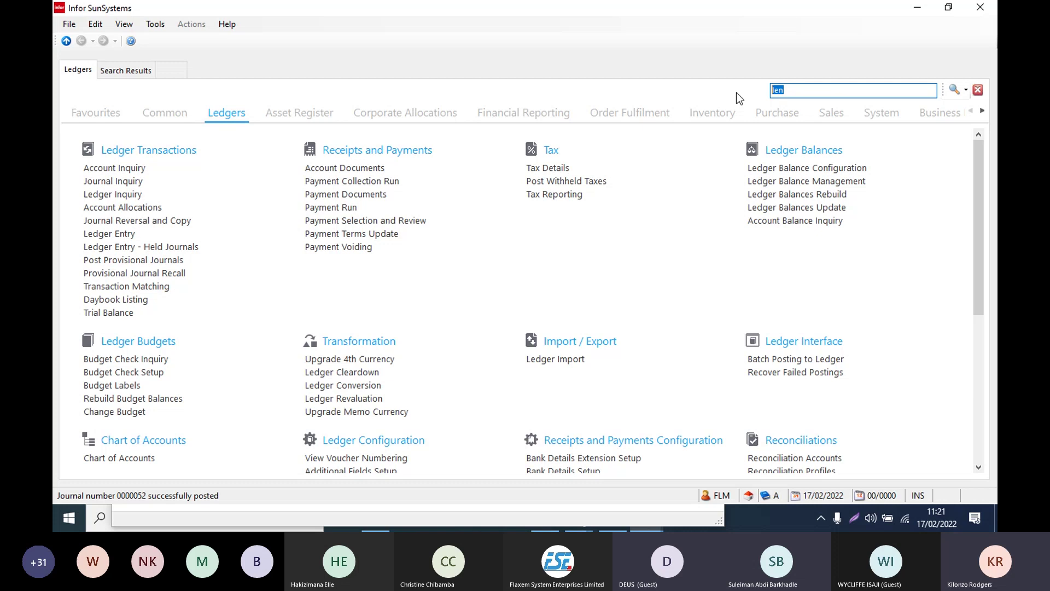
# Step: Search the functions for "len" and start a Ledger Entry in business unit RJT with journal type INTER
pyautogui.write('leb')
pyautogui.press('BackSpace')
pyautogui.write('n')
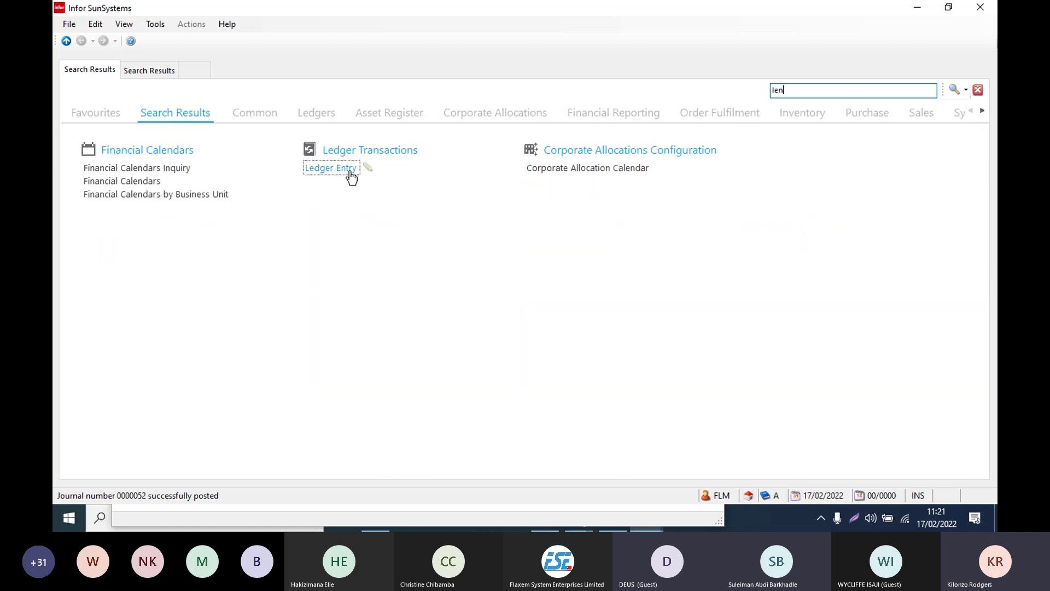
pyautogui.click(346, 168)
pyautogui.write('FLM')
pyautogui.press('Return')
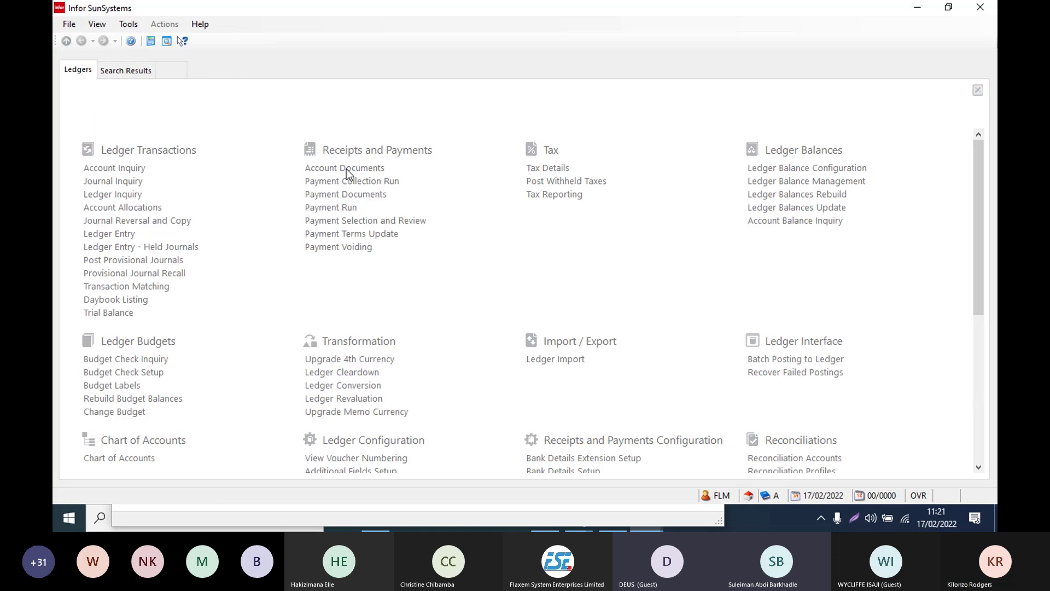
pyautogui.write('MCJV')
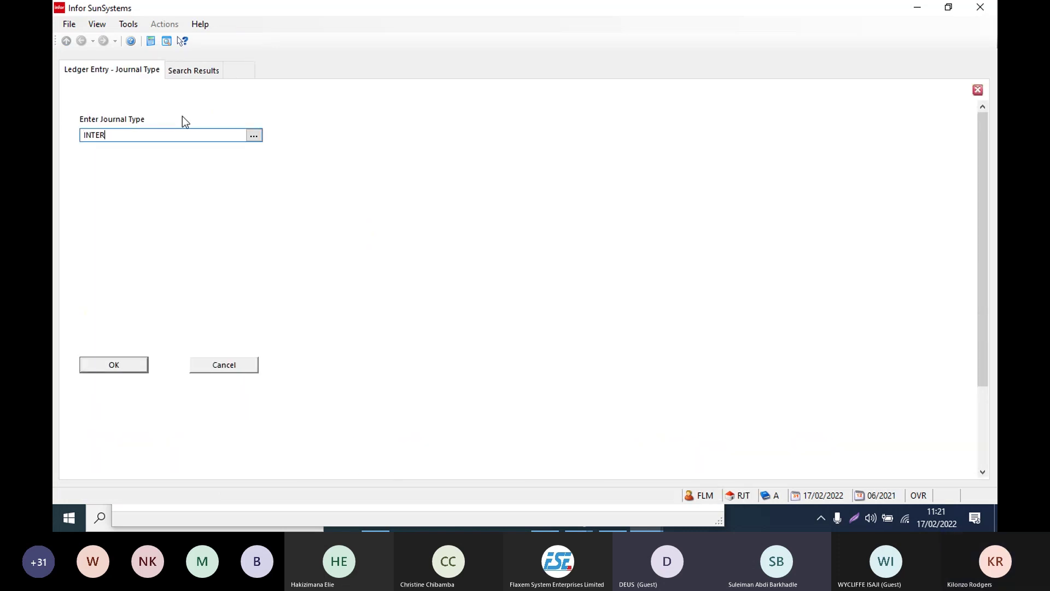
pyautogui.press('Return')
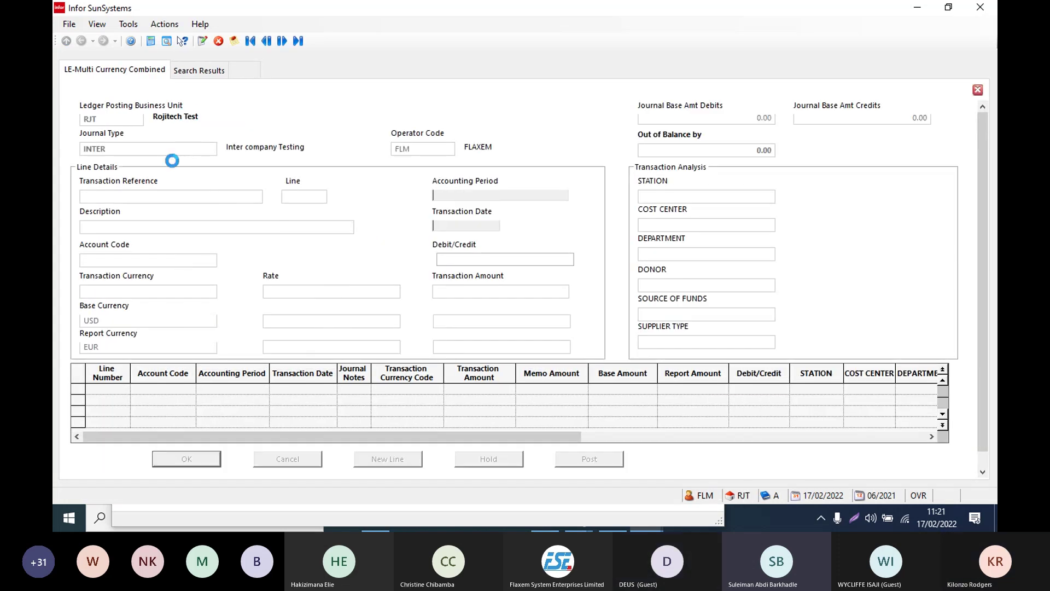
# Step: Enter "INTERCOMPANY demo" as the new journal's transaction reference
pyautogui.write('INTER')
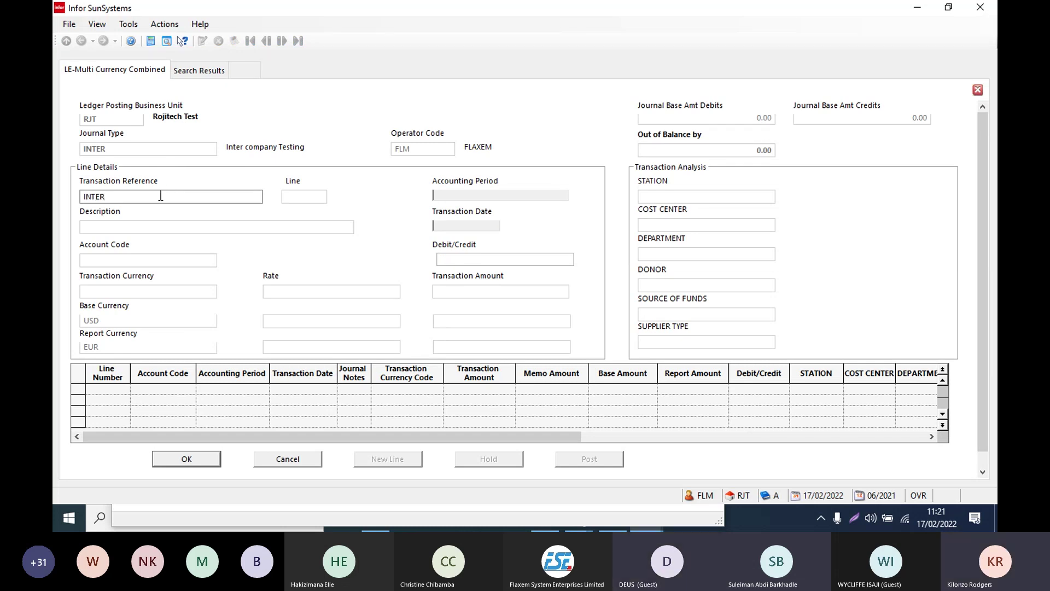
pyautogui.write('COMPN')
pyautogui.press('BackSpace')
pyautogui.write('A')
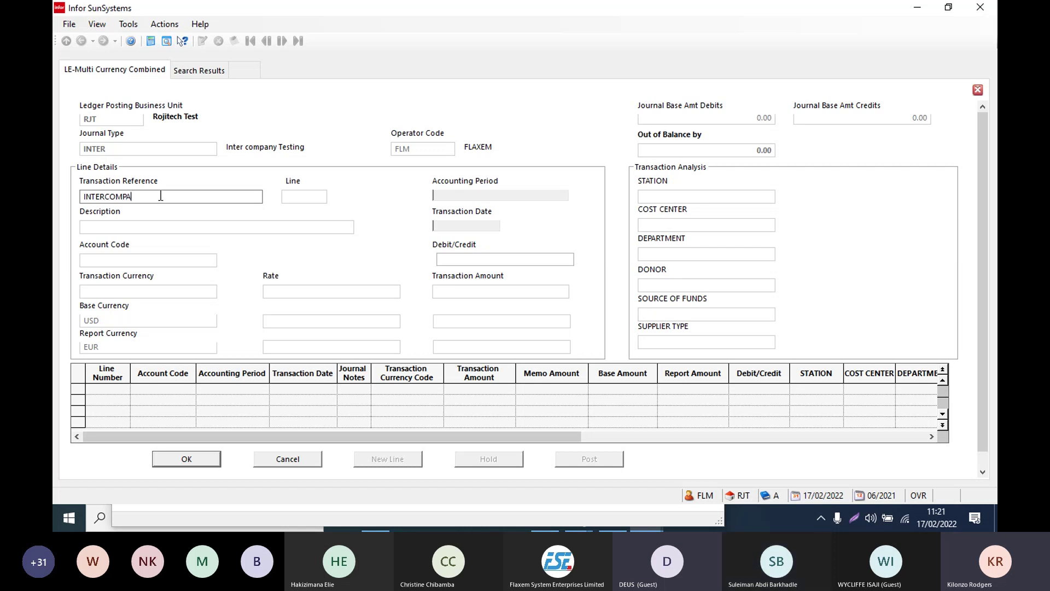
pyautogui.write('NY demo')
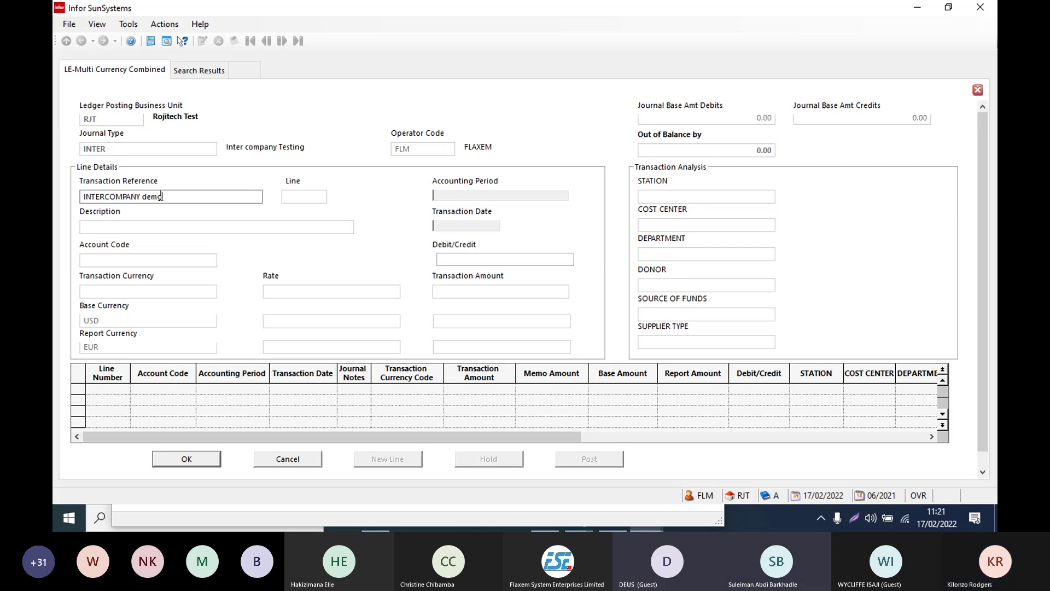
pyautogui.press('Tab')
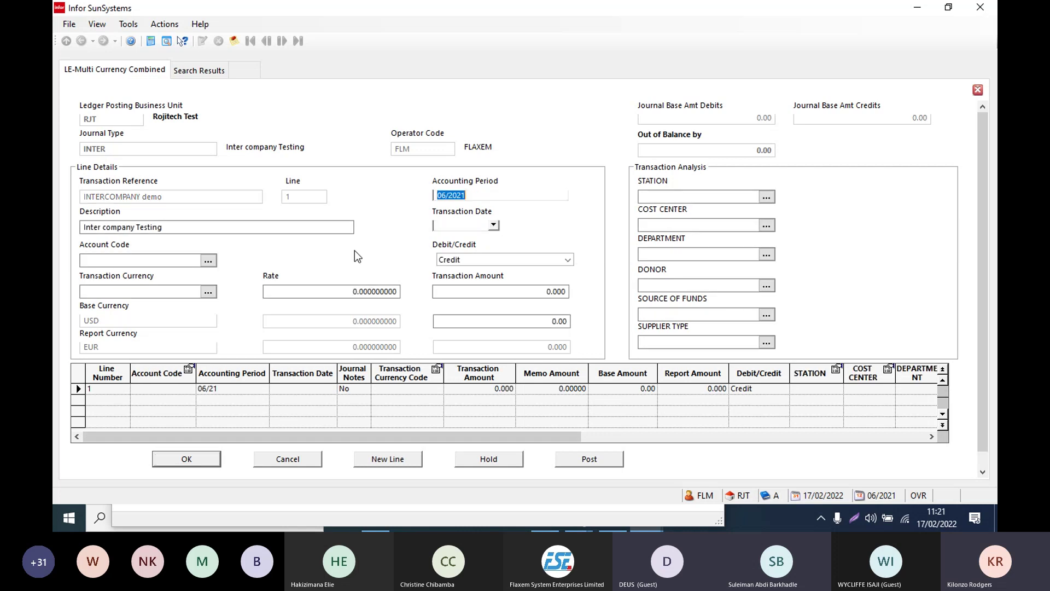
# Step: Set the first line's transaction date to 17/02/2022 and its account code to DTA001
pyautogui.press('Tab')
pyautogui.click(494, 225)
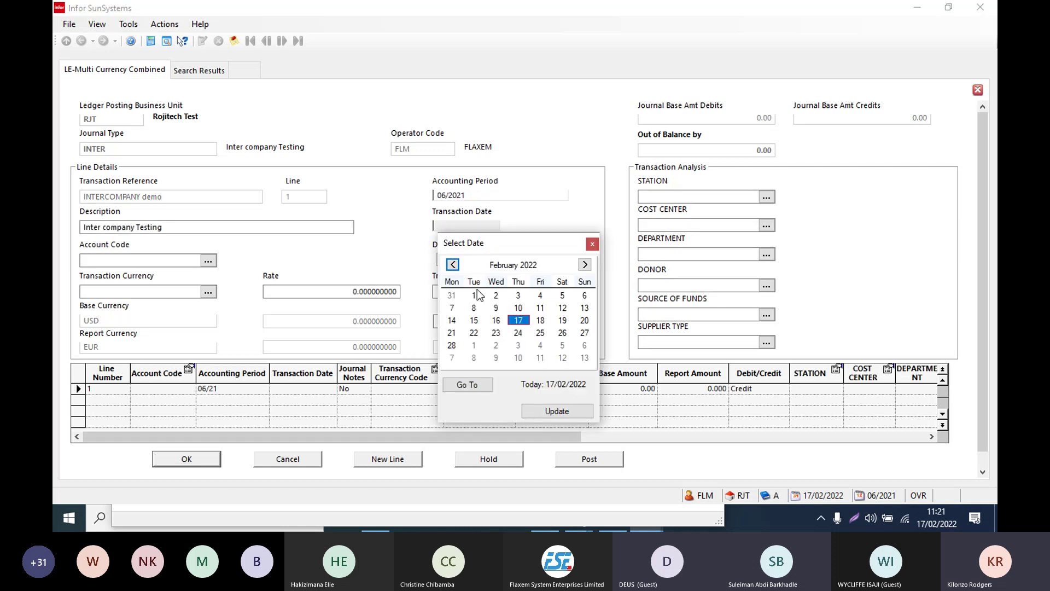
pyautogui.click(515, 321)
pyautogui.click(108, 260)
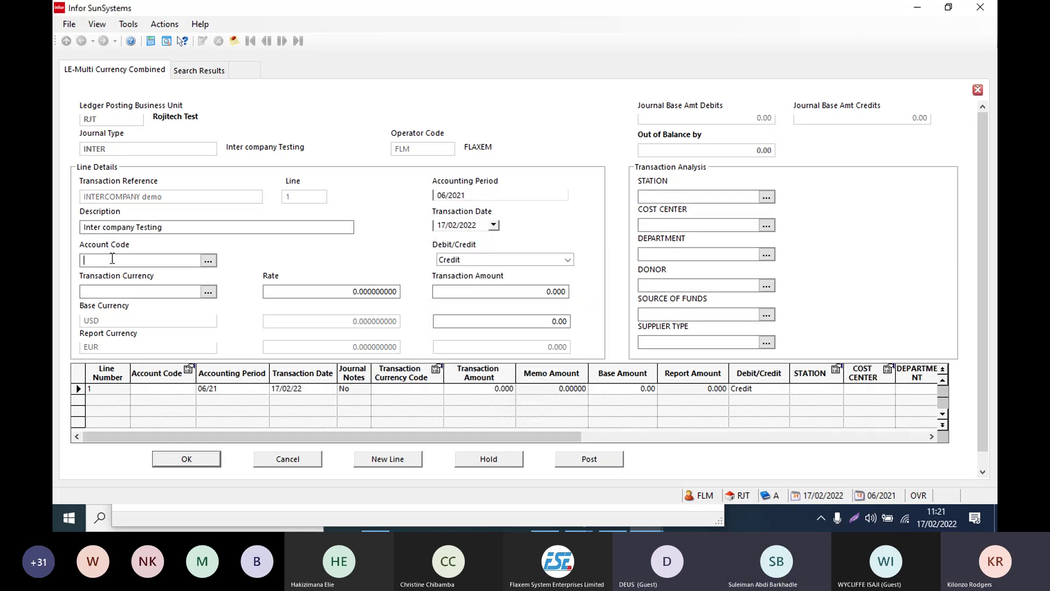
pyautogui.write('D')
pyautogui.click(208, 260)
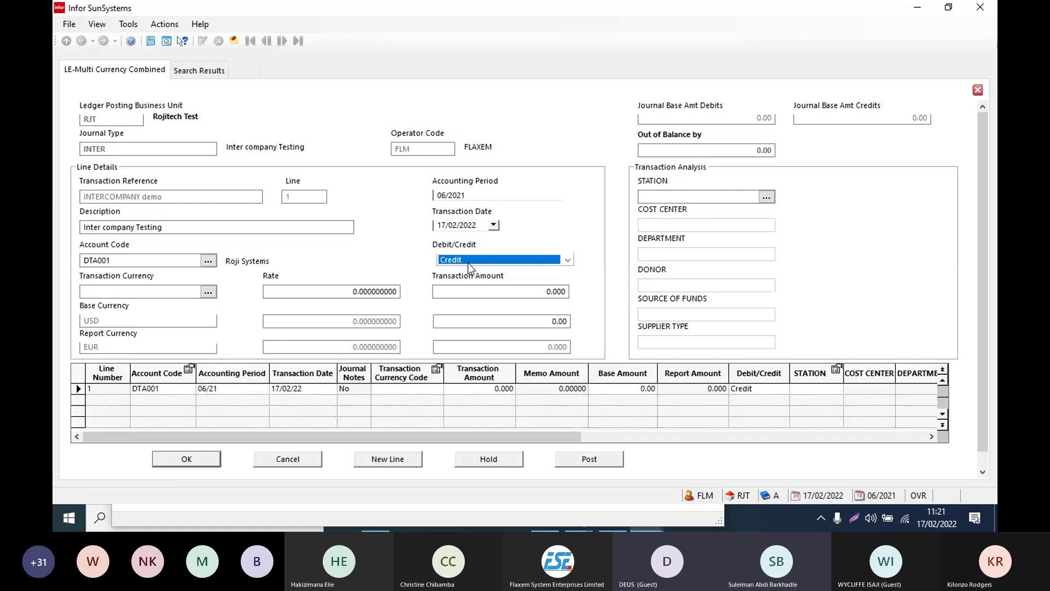
# Step: Make the first line a debit and enter a transaction amount of 90,000, dismissing the journal listing report window
pyautogui.click(468, 263)
pyautogui.click(462, 281)
pyautogui.click(468, 292)
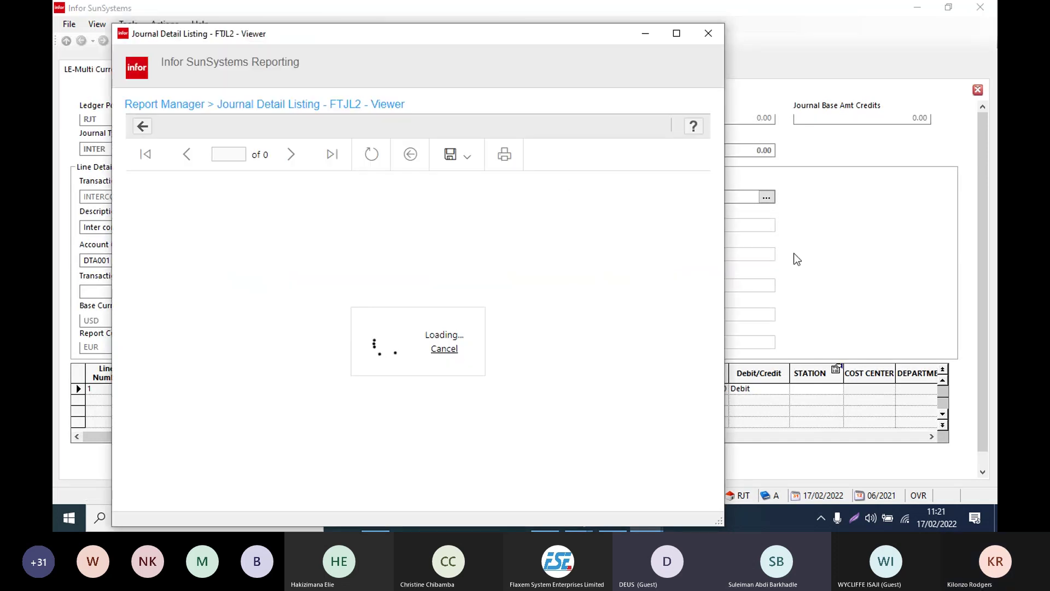
pyautogui.click(793, 253)
pyautogui.write('900')
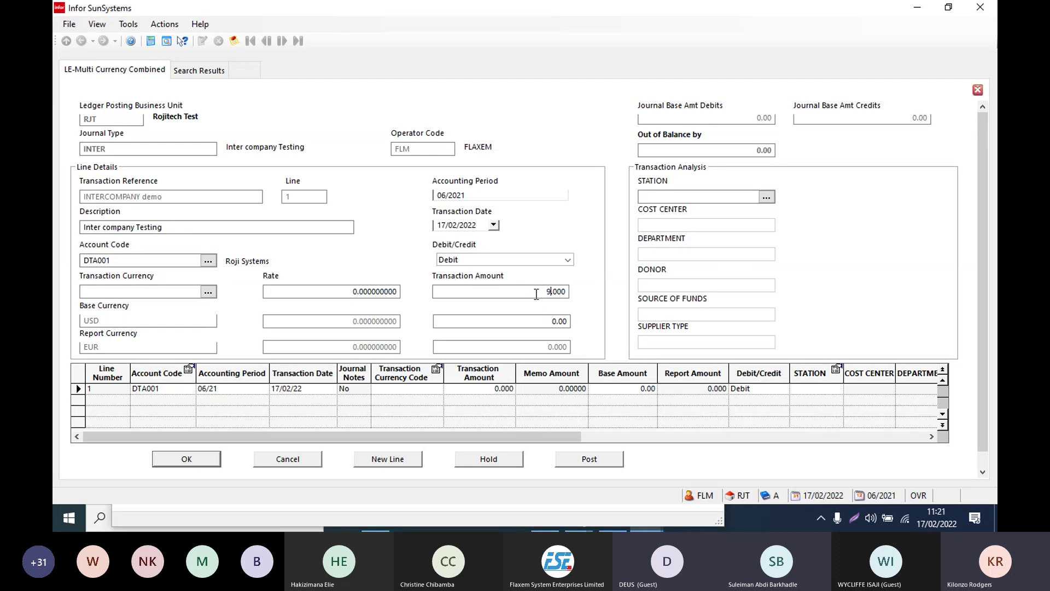
pyautogui.write('0')
# Step: Set the debit line's transaction currency to EUR and its station to NBO, and save the line
pyautogui.click(135, 294)
pyautogui.write('EUR')
pyautogui.click(471, 289)
pyautogui.press('Return')
pyautogui.click(378, 132)
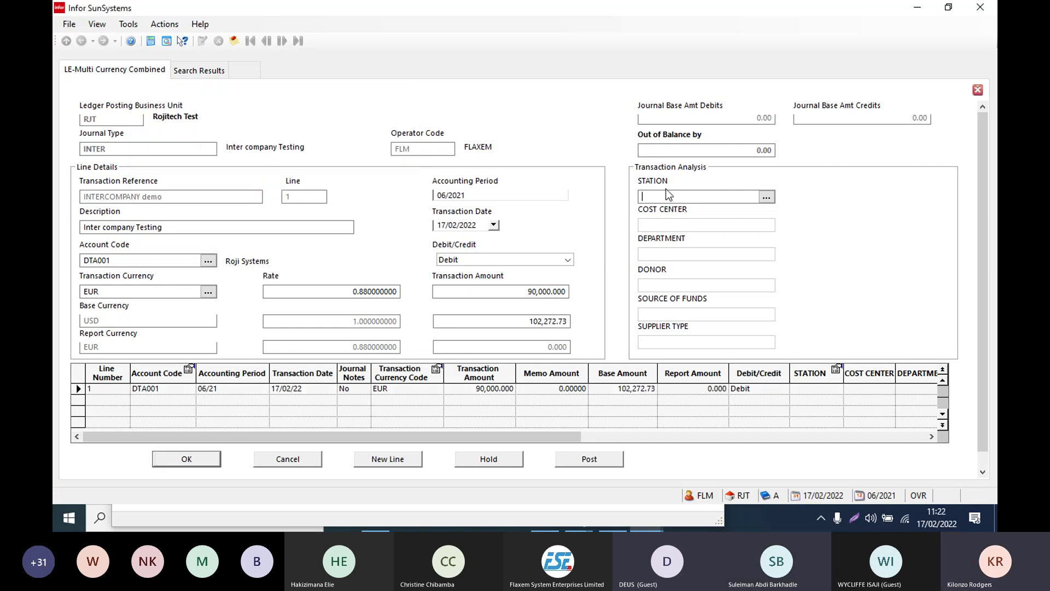
pyautogui.write('NBO')
pyautogui.press('Return')
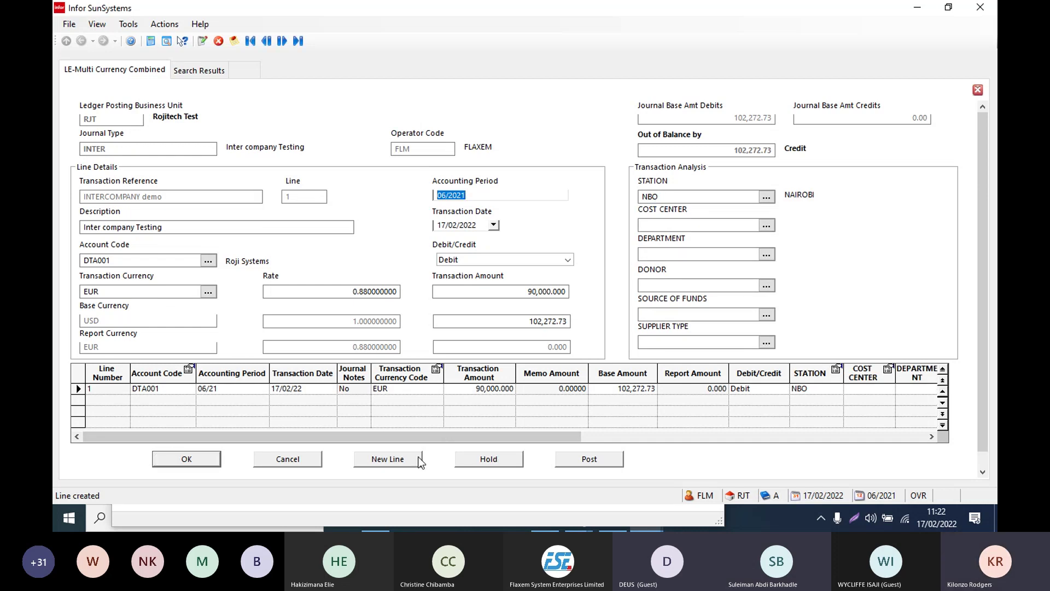
# Step: Add a second journal line with account code 3101001
pyautogui.click(388, 459)
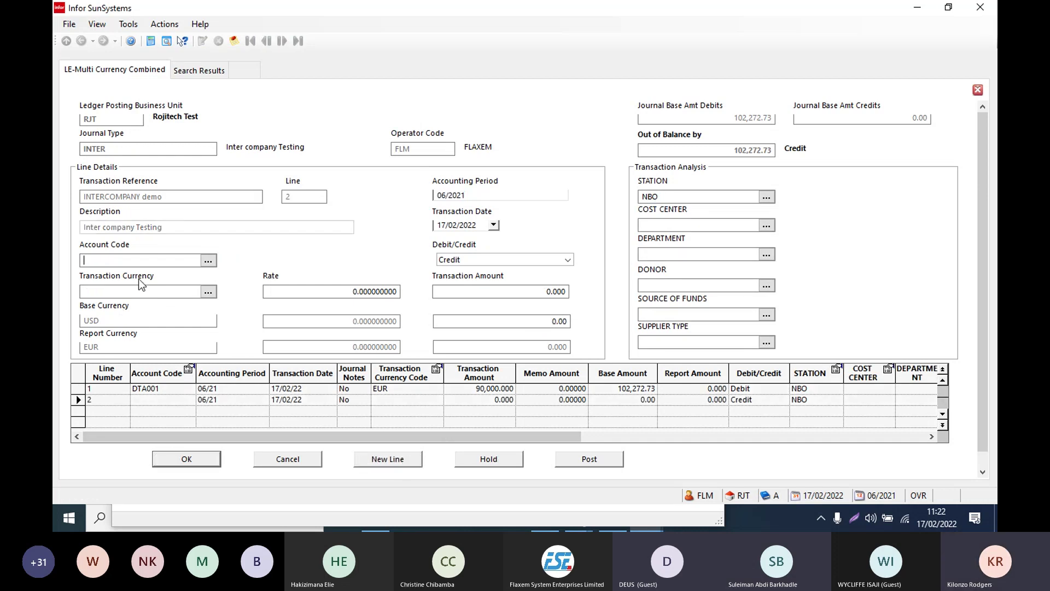
pyautogui.write('3101001')
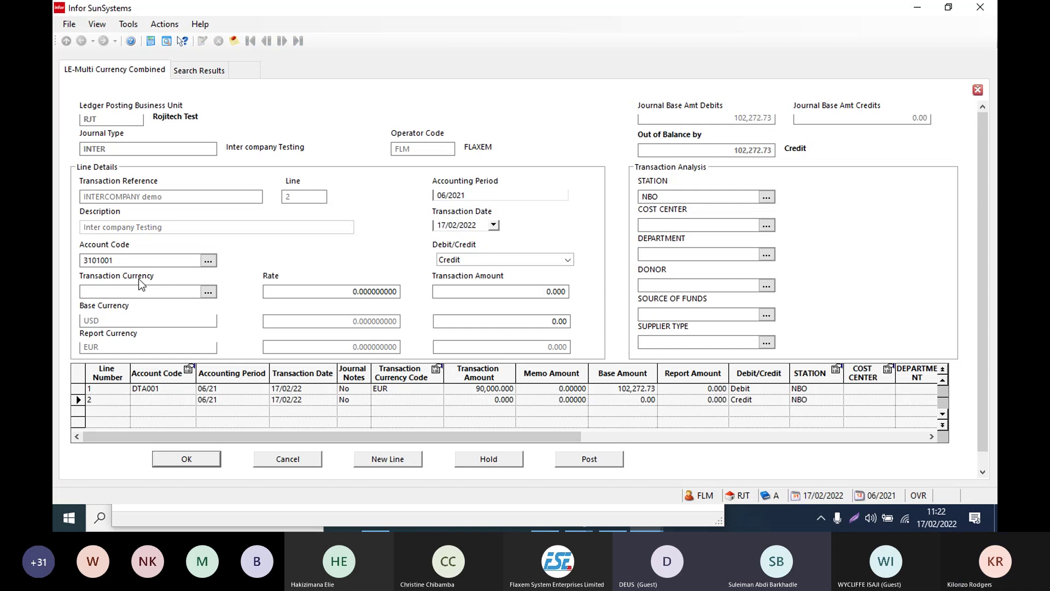
pyautogui.press('Tab')
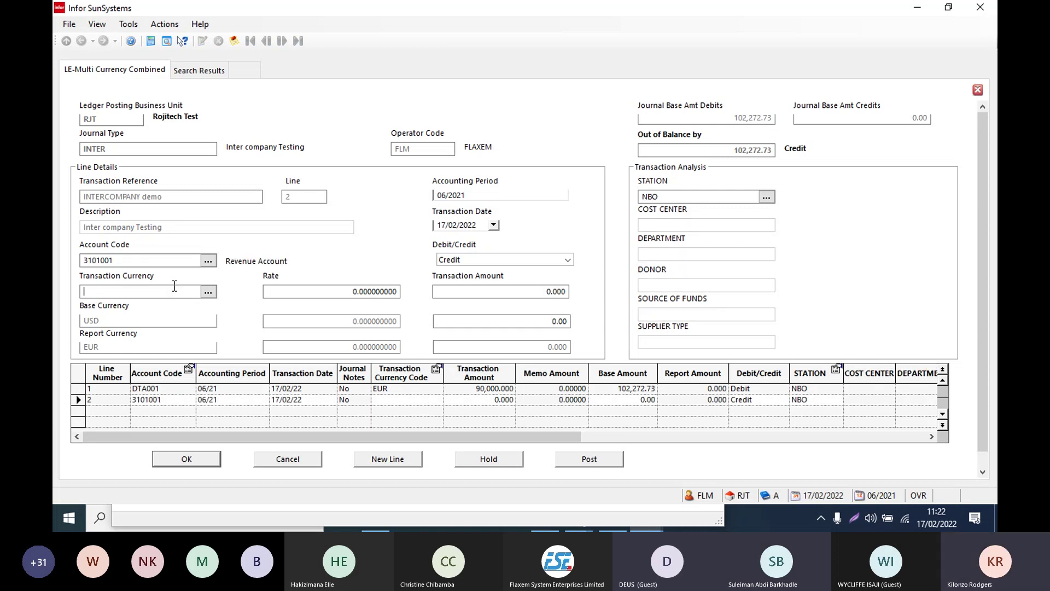
# Step: Set the second line's currency to EUR and its amount to 90,000, save the line and post the journal
pyautogui.write('EUR')
pyautogui.click(454, 292)
pyautogui.write('90000')
pyautogui.click(206, 459)
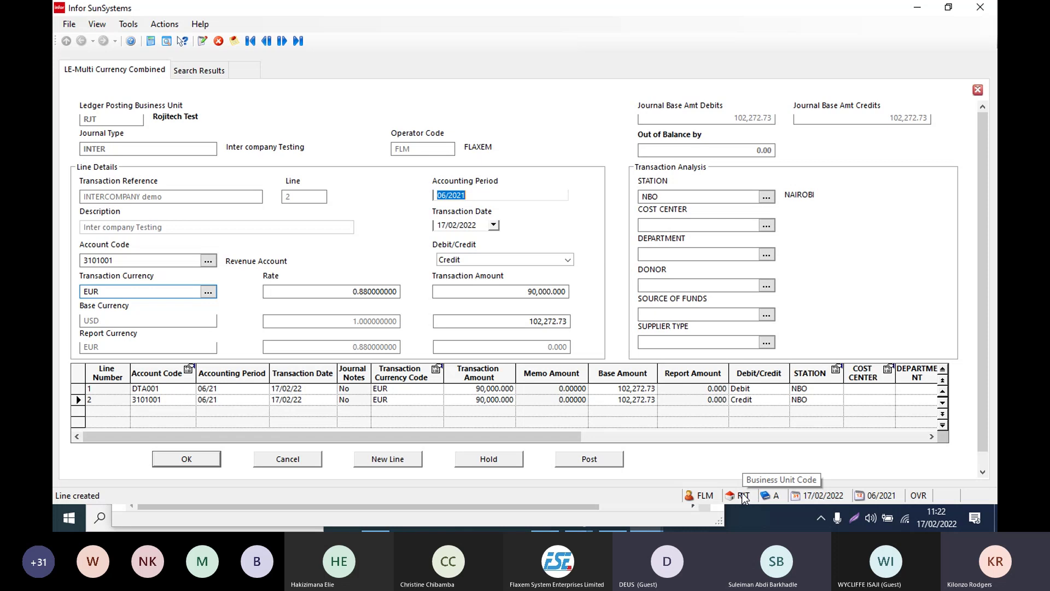
pyautogui.click(599, 463)
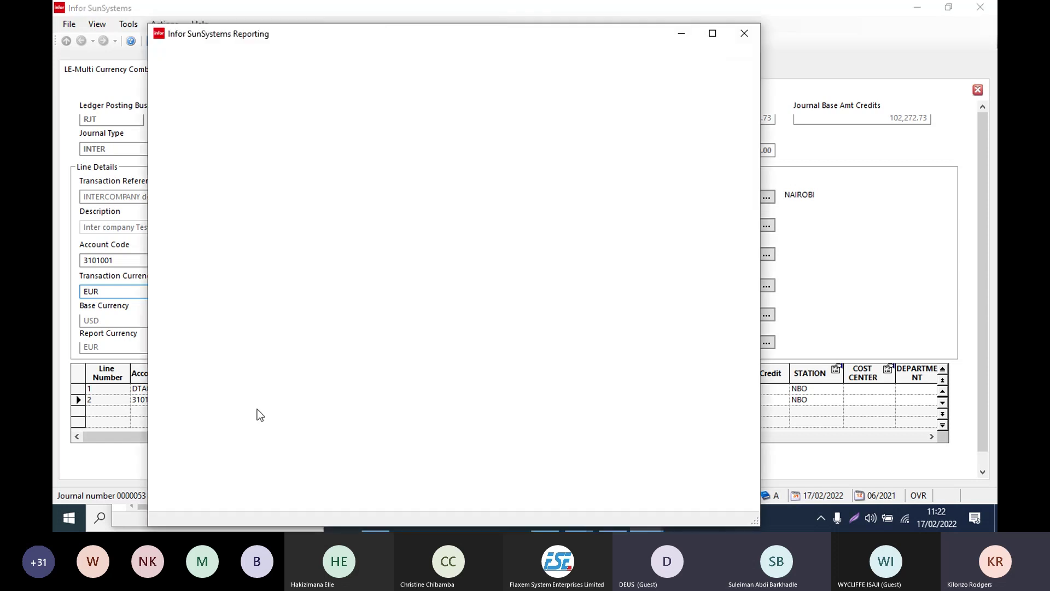
# Step: Enable viewing for the Ledger Import Validation Listing and confirm its runtime parameters
pyautogui.click(125, 342)
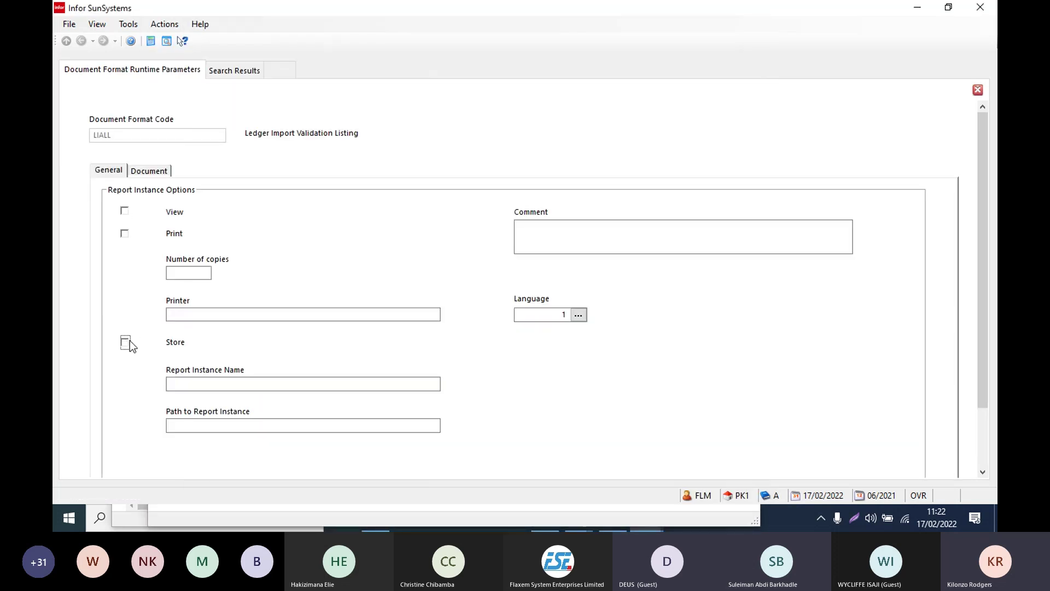
pyautogui.click(125, 212)
pyautogui.scroll(-3, 163, 214)
pyautogui.click(149, 455)
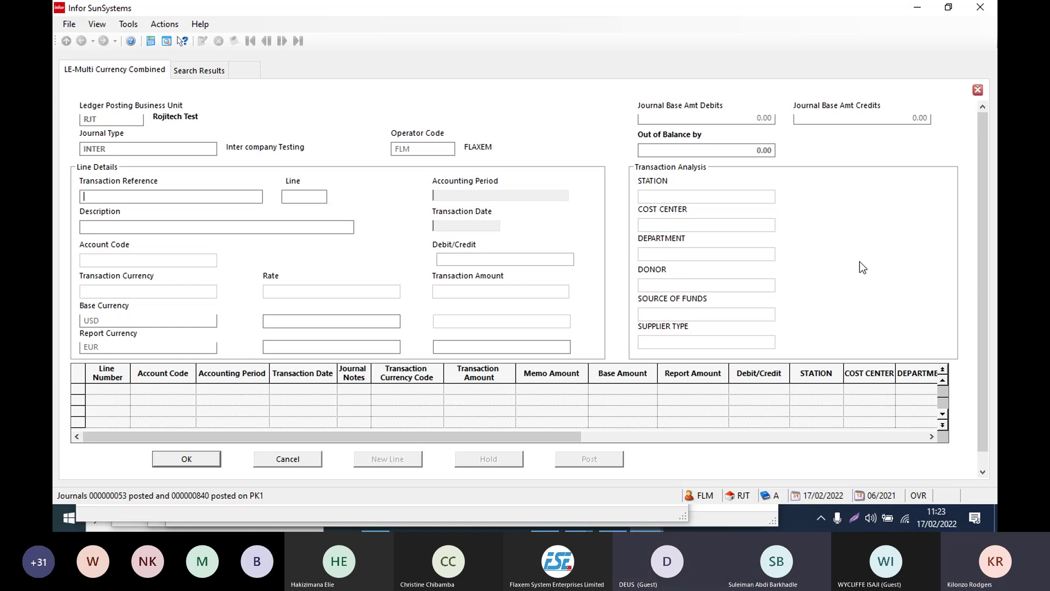
# Step: Close the intercompany journal entry and start a ledger entry in business unit PK1 with the Cash Payment journal type (CP)
pyautogui.click(977, 90)
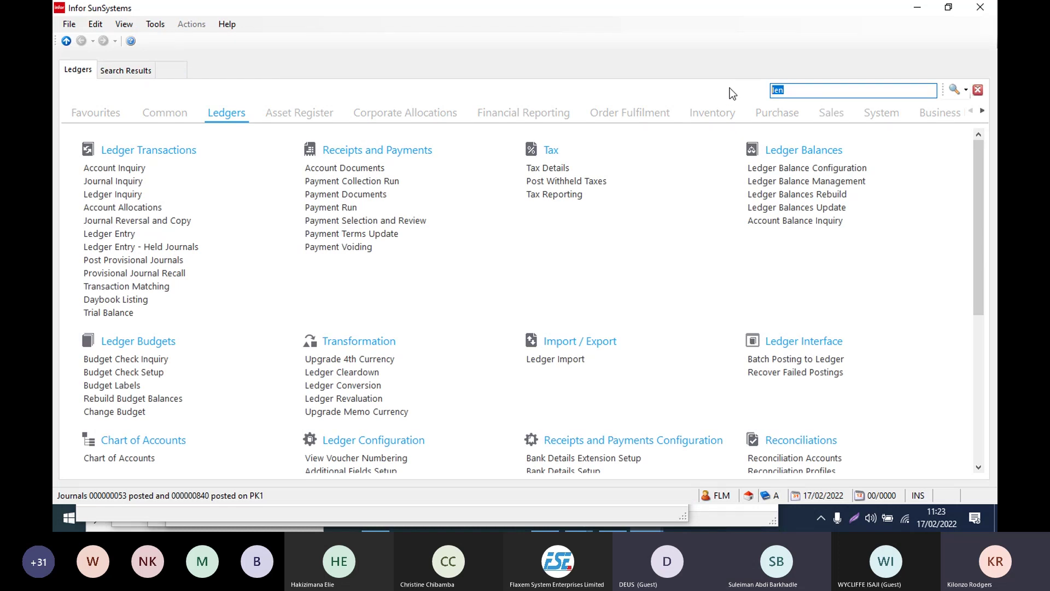
pyautogui.press('BackSpace')
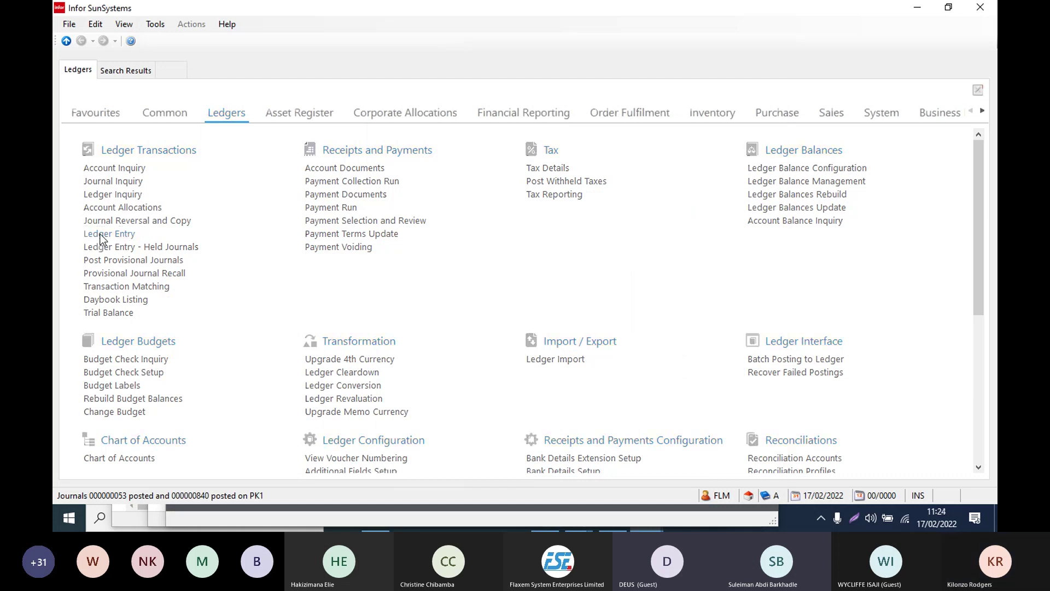
pyautogui.click(98, 237)
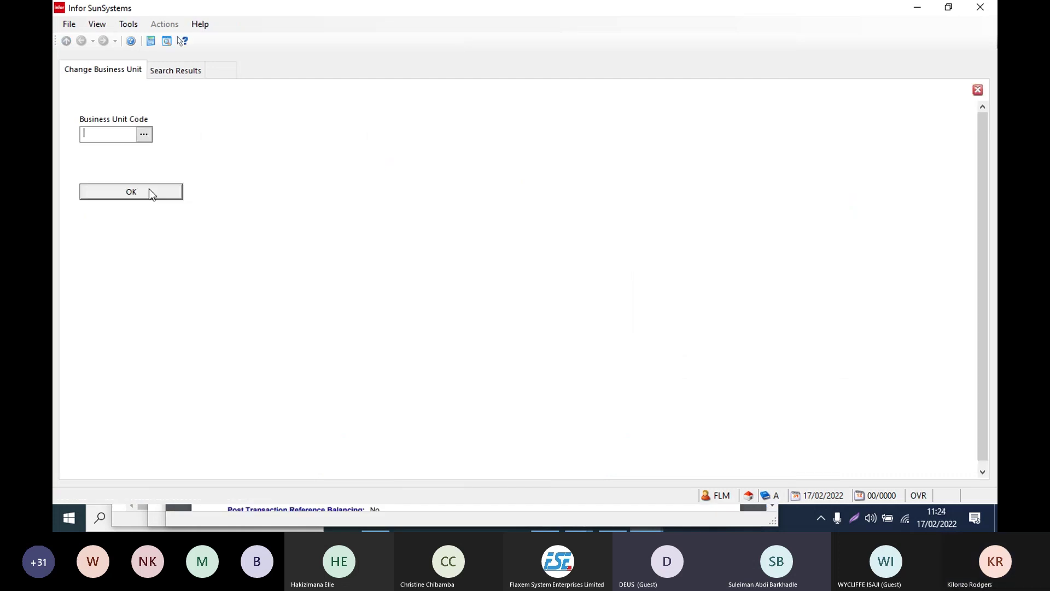
pyautogui.write('PK1')
pyautogui.click(161, 191)
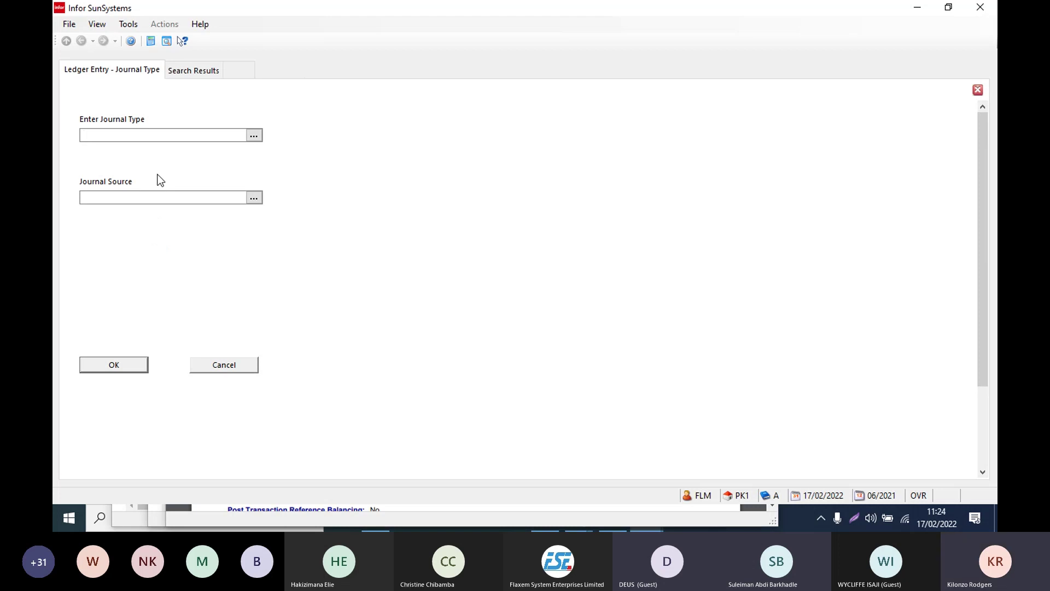
pyautogui.click(254, 137)
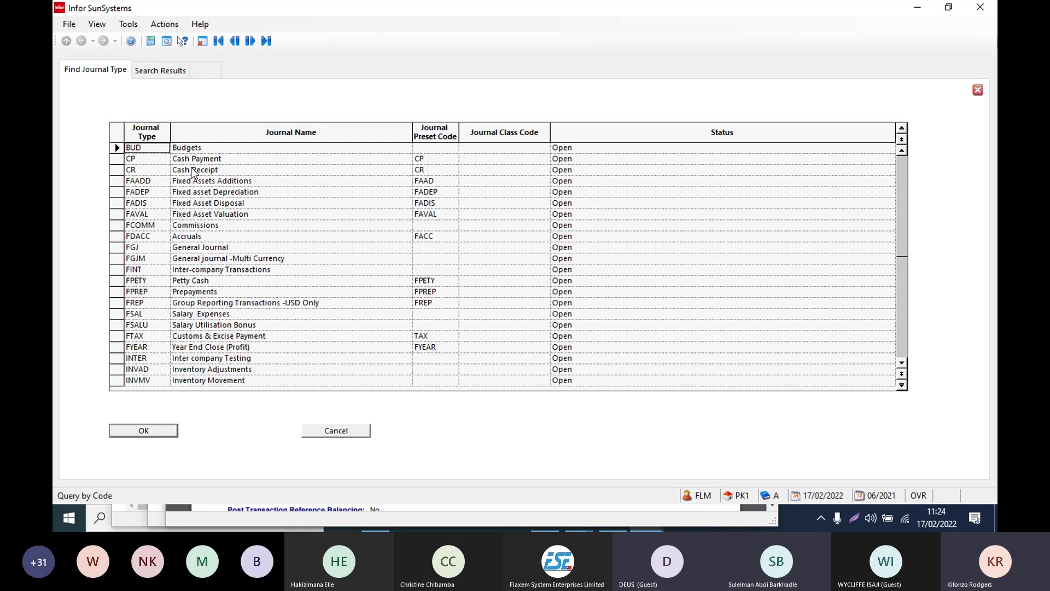
pyautogui.doubleClick(192, 170)
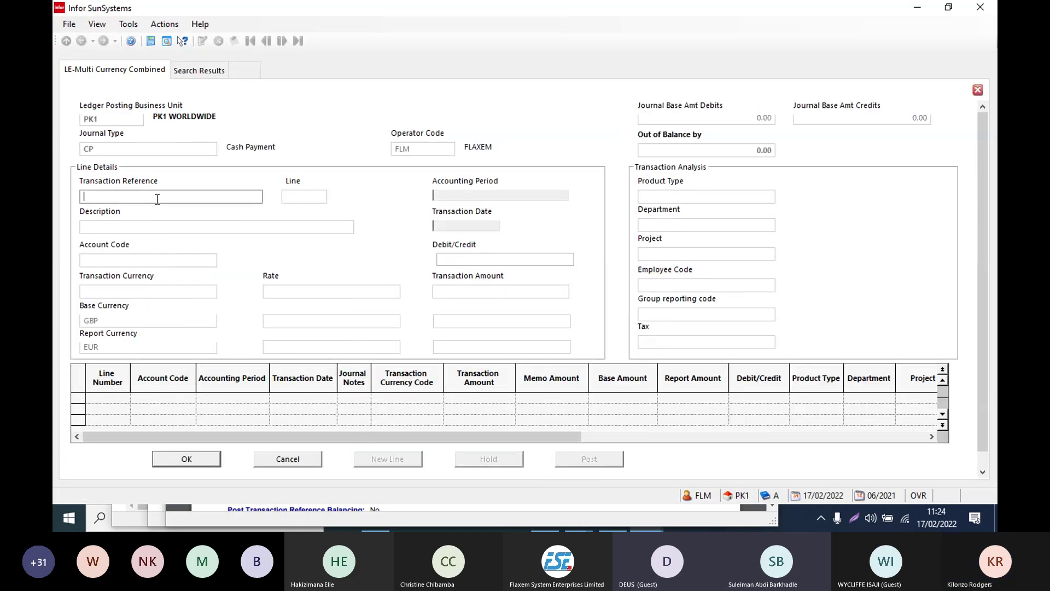
# Step: Enter transaction reference CP0023, transaction date 17/02/2022 and account code CT001 on the first journal line
pyautogui.write('C')
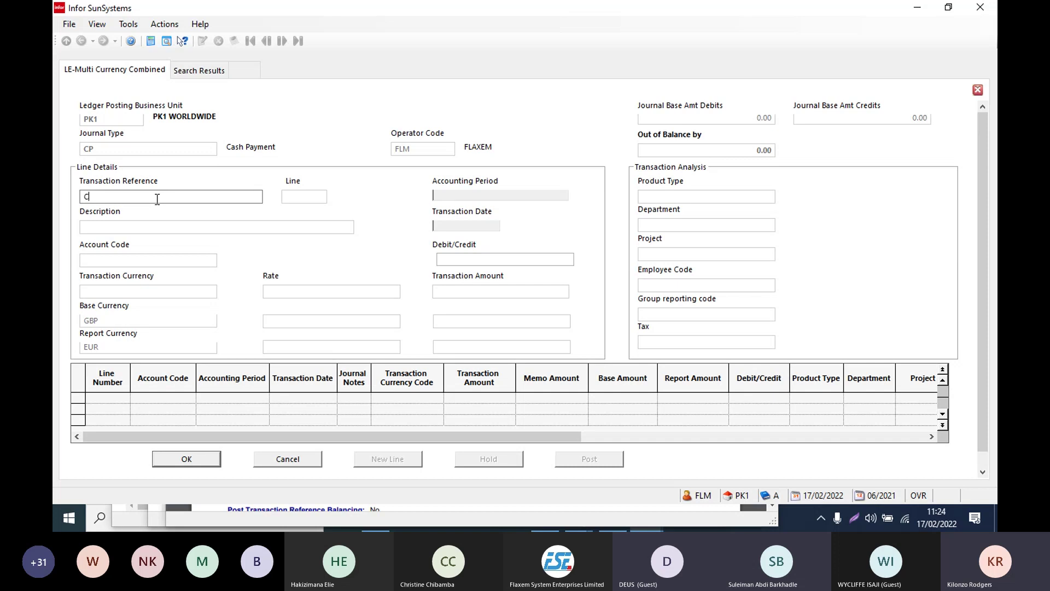
pyautogui.write('P0023')
pyautogui.press('Return')
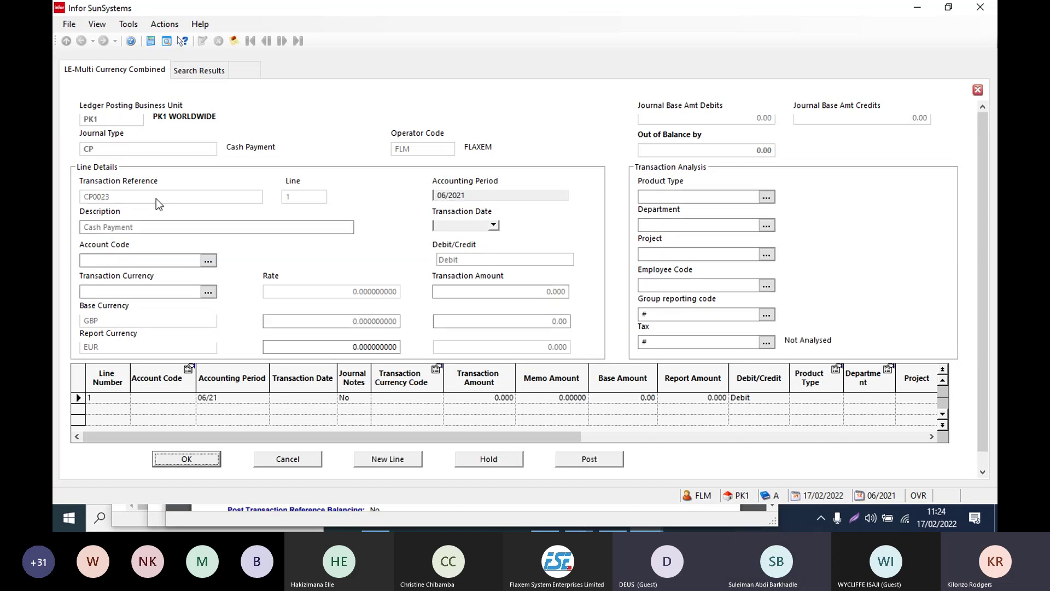
pyautogui.click(494, 225)
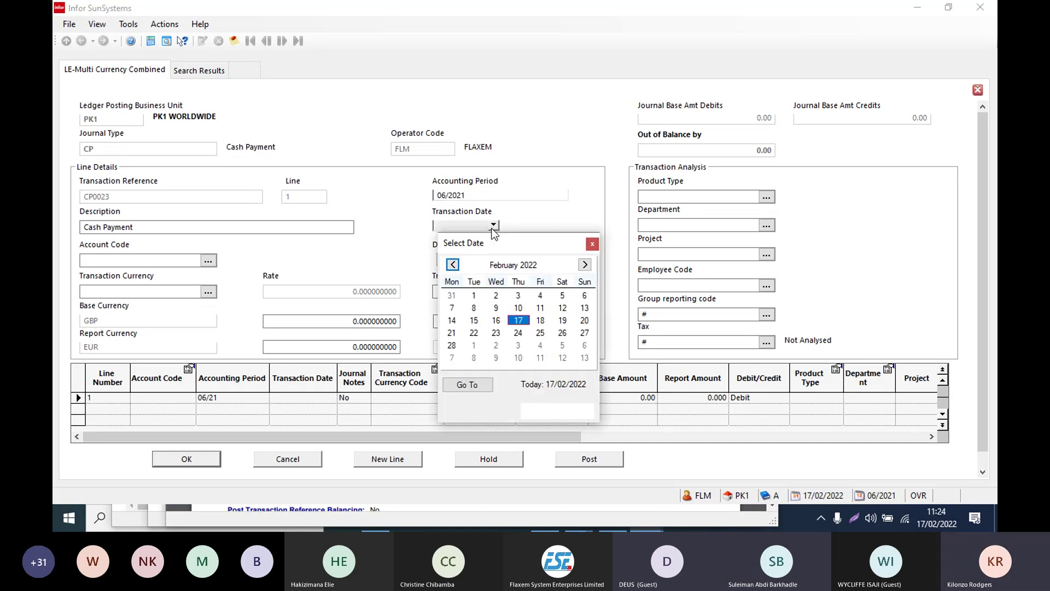
pyautogui.click(519, 321)
pyautogui.click(165, 257)
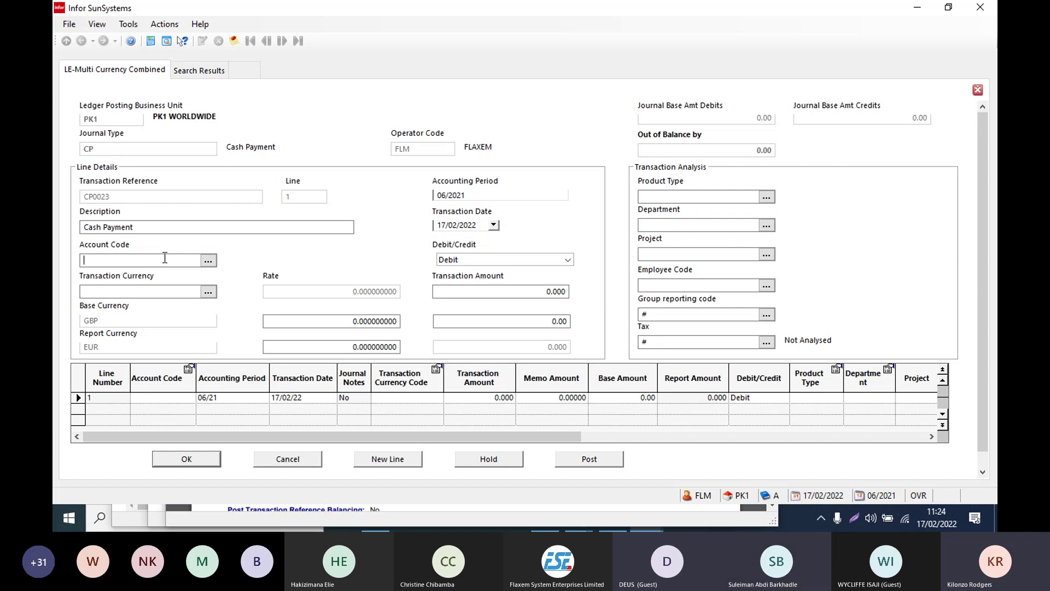
pyautogui.click(208, 261)
pyautogui.press('Return')
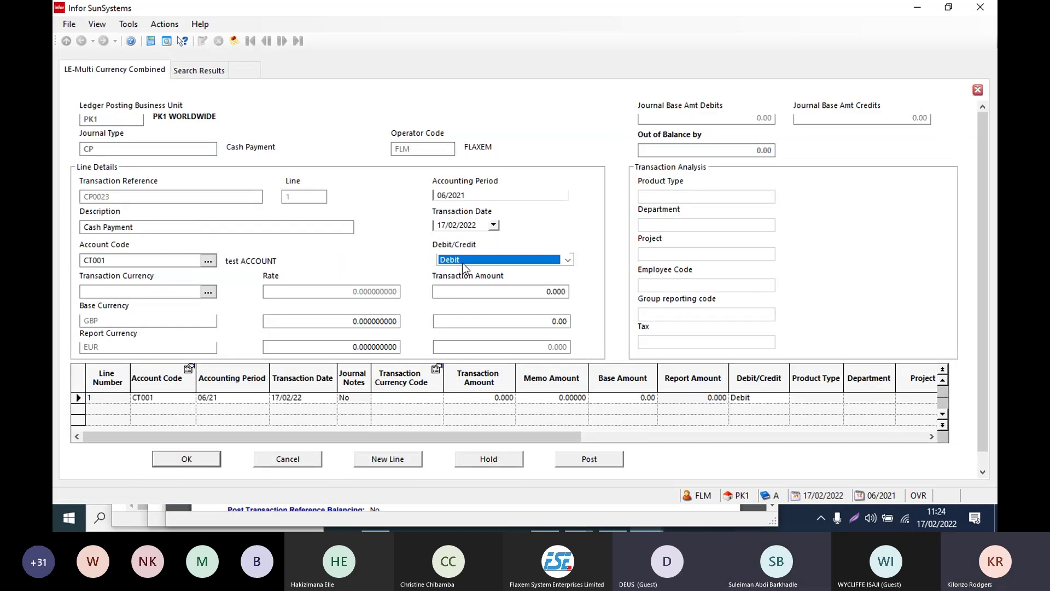
# Step: Set the debit line's currency to EUR and its amount to 8,000, save the line and close the online allocation form
pyautogui.click(181, 292)
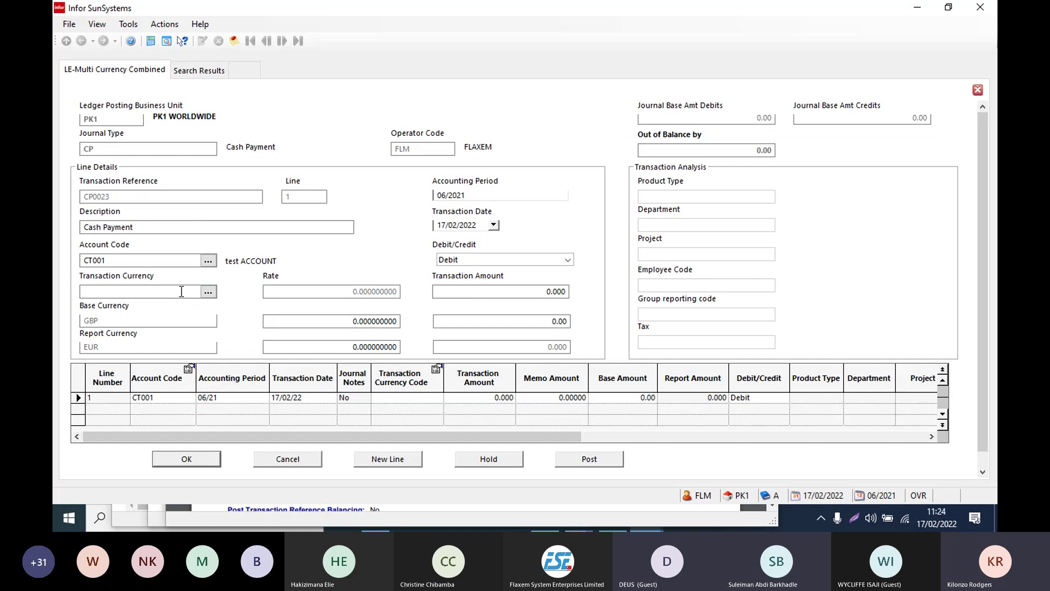
pyautogui.write('EUR')
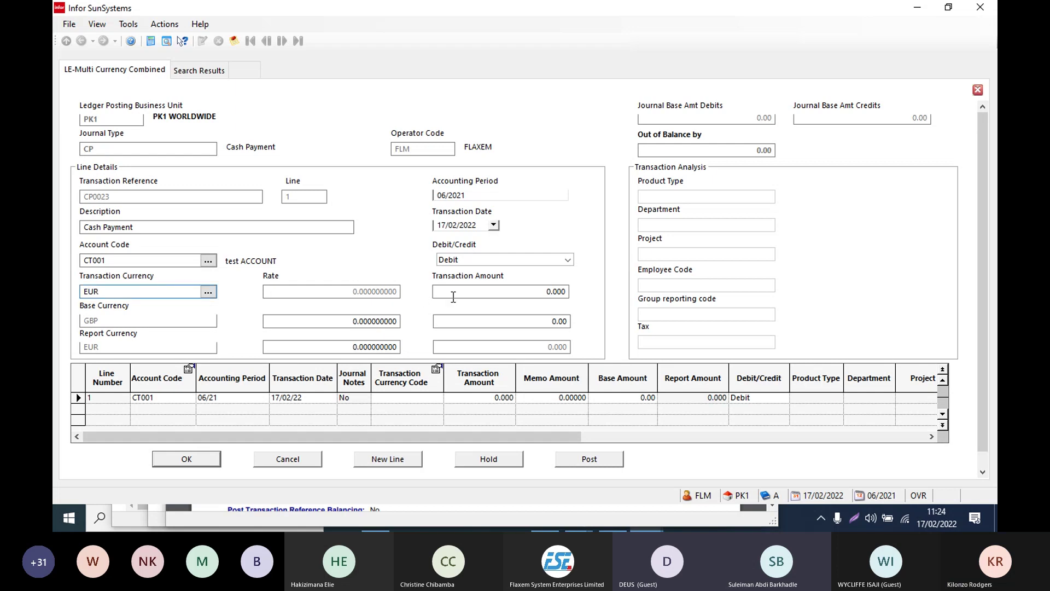
pyautogui.click(454, 295)
pyautogui.write('5')
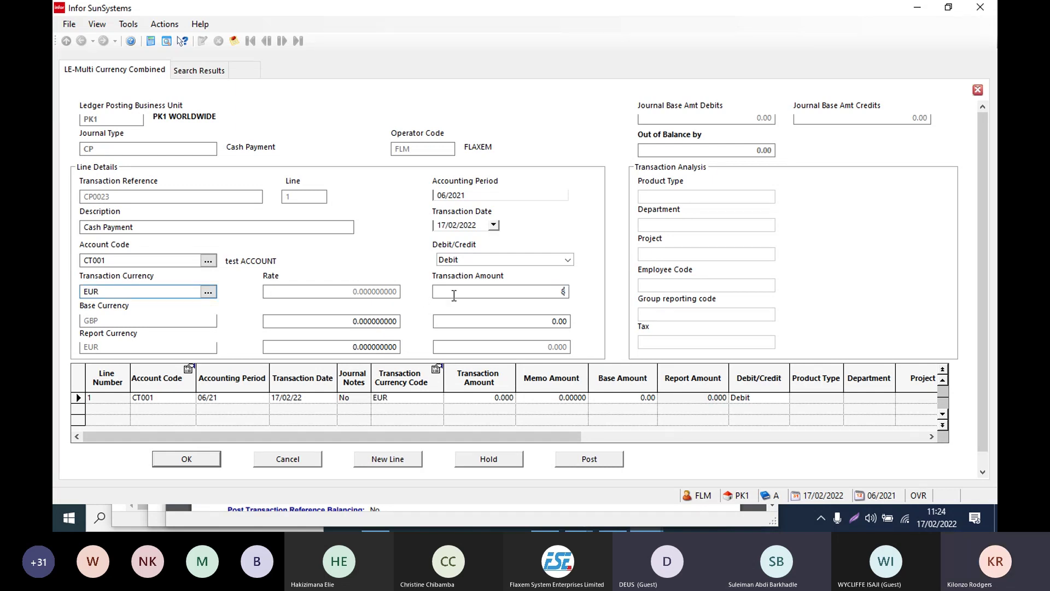
pyautogui.write('000')
pyautogui.click(153, 294)
pyautogui.click(515, 295)
pyautogui.click(519, 321)
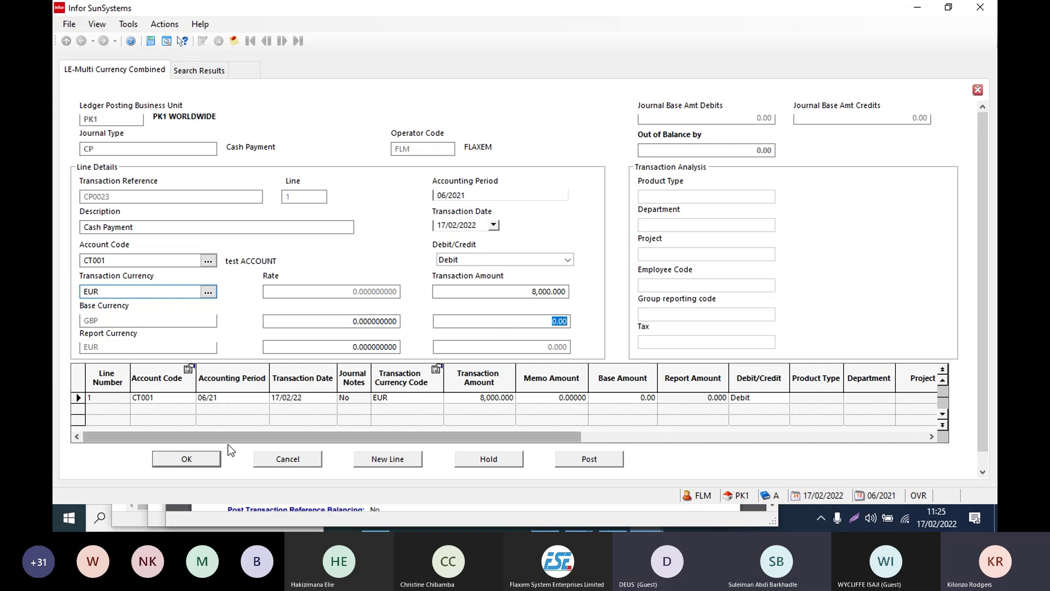
pyautogui.click(191, 459)
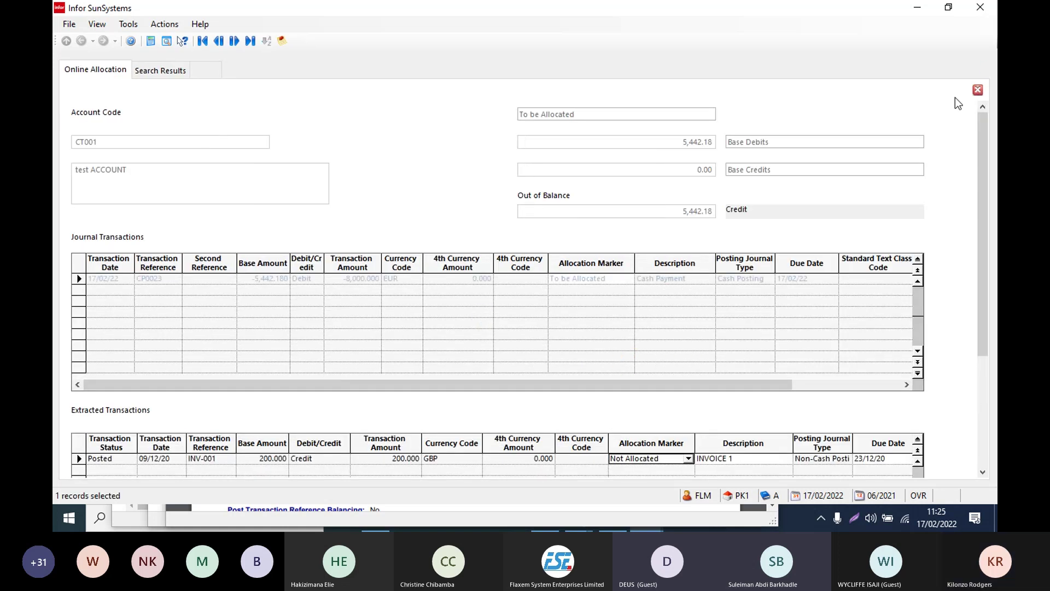
pyautogui.click(978, 91)
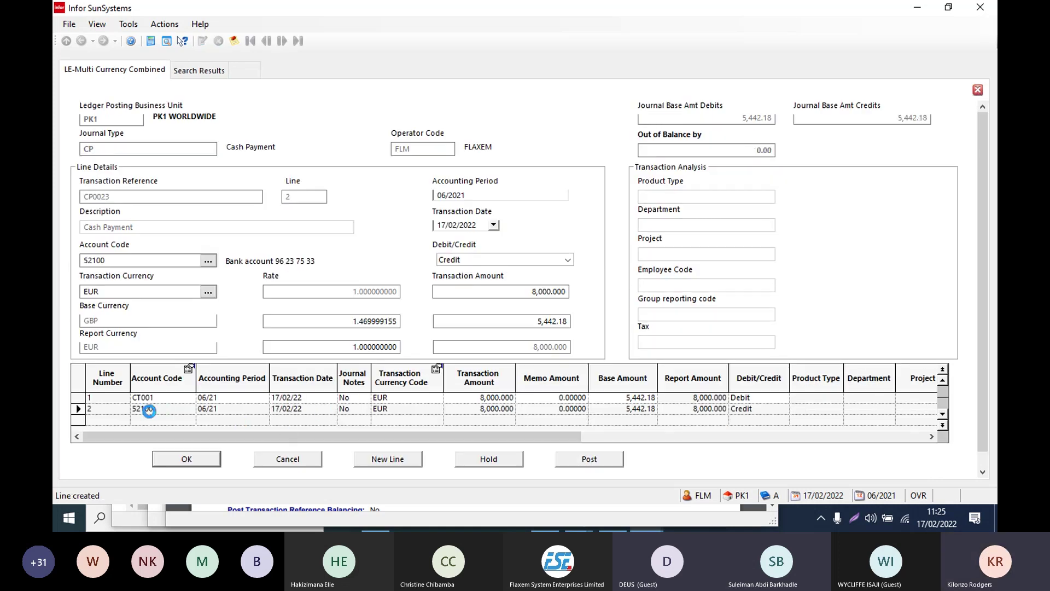
# Step: Try to change the bank line's transaction currency to GBP and post the journal
pyautogui.click(156, 409)
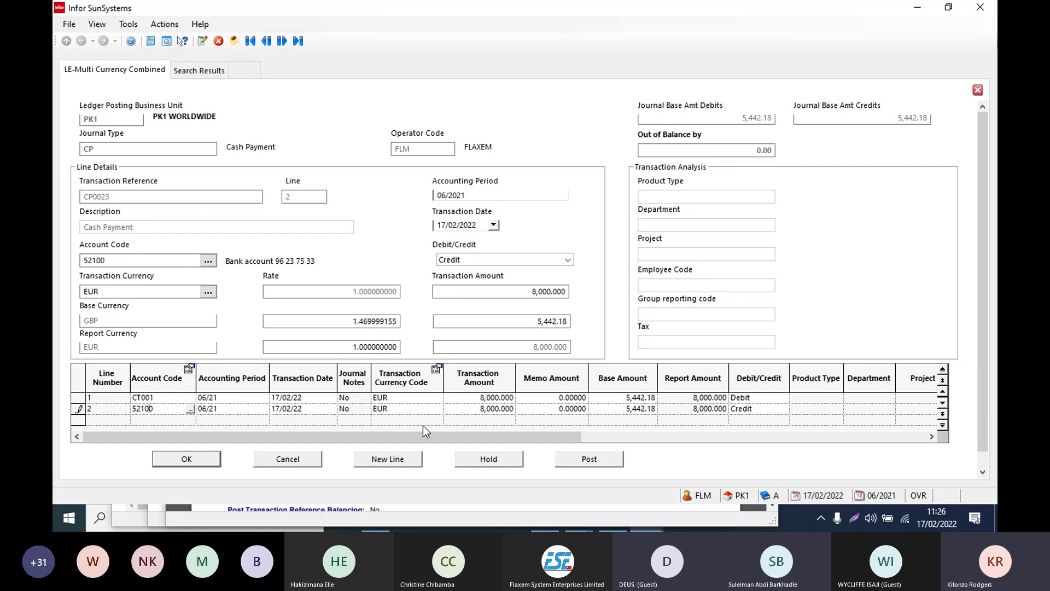
pyautogui.click(402, 413)
pyautogui.write('GBP')
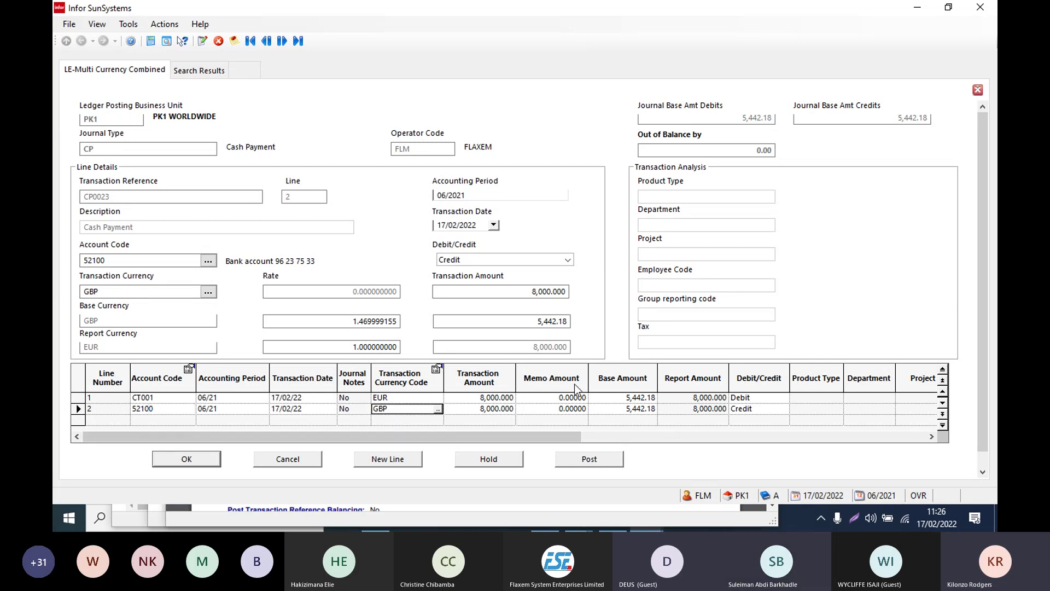
pyautogui.click(499, 322)
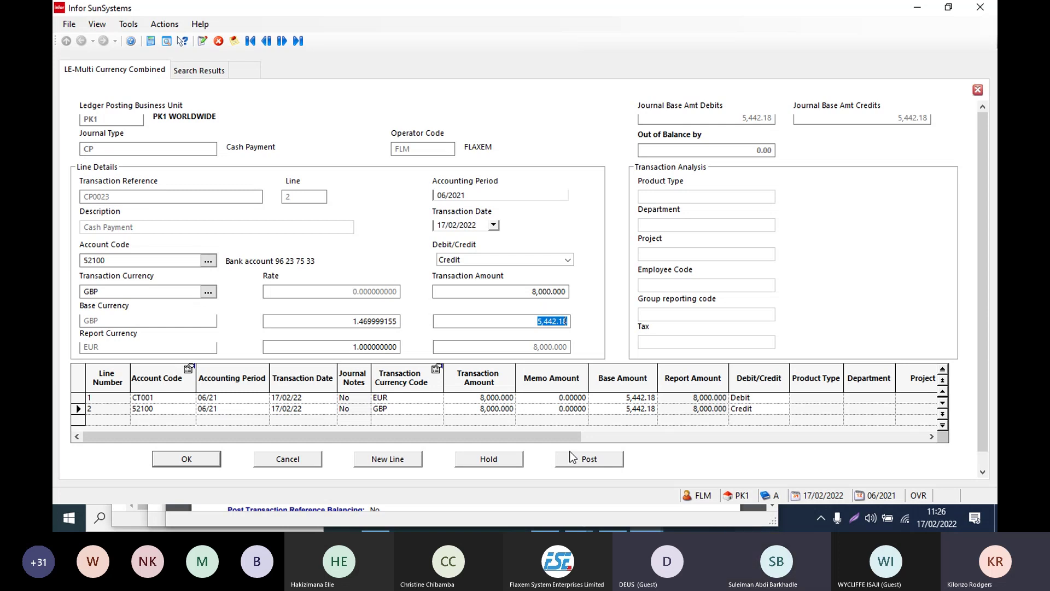
pyautogui.click(589, 462)
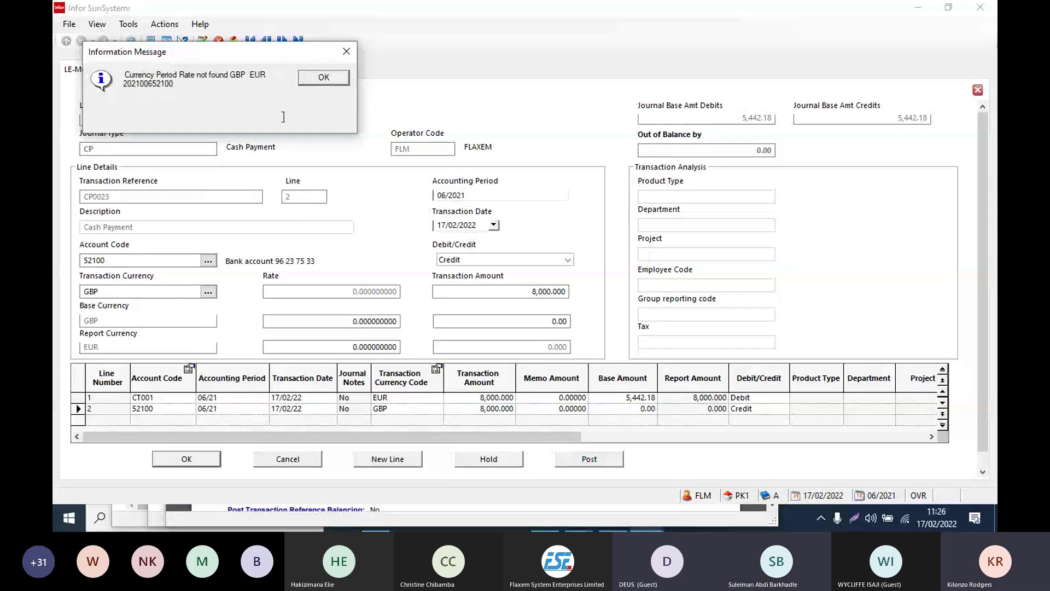
pyautogui.click(328, 77)
# Step: Set the bank line's transaction currency back to EUR, save the line and post the journal
pyautogui.doubleClick(150, 292)
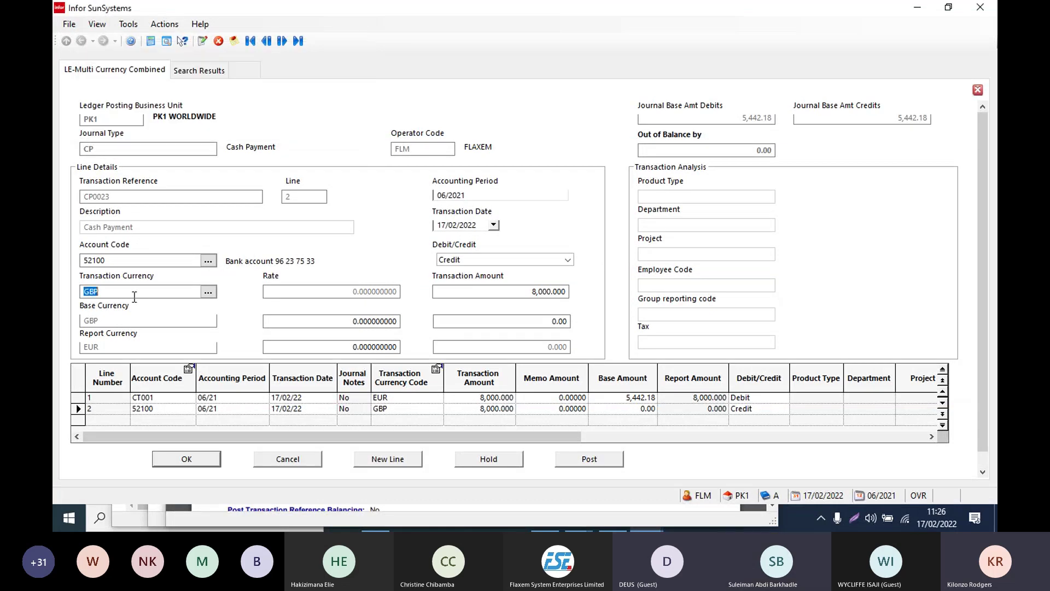
pyautogui.write('EUR')
pyautogui.click(196, 459)
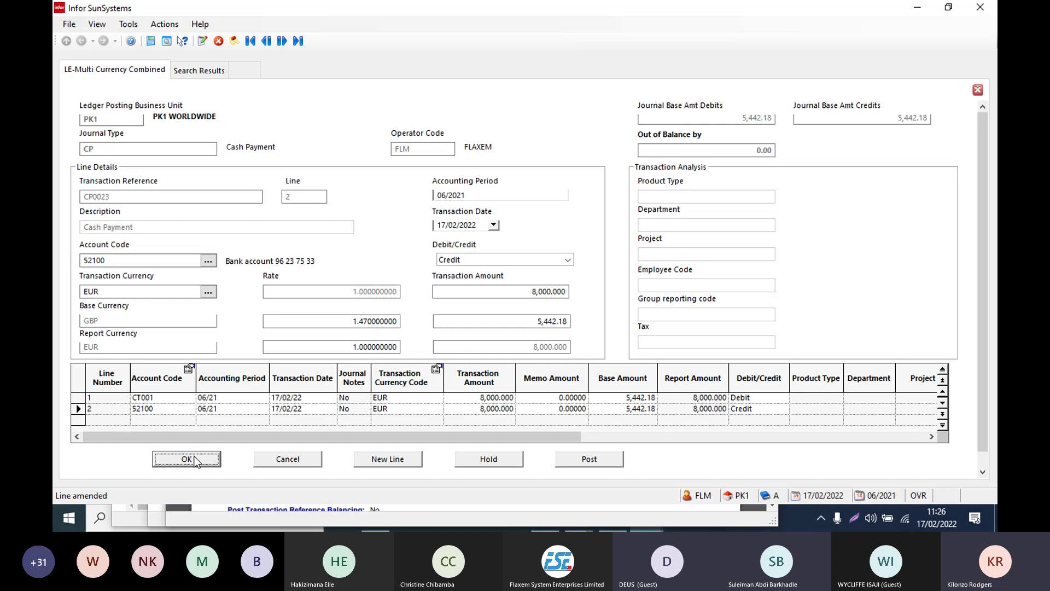
pyautogui.click(594, 462)
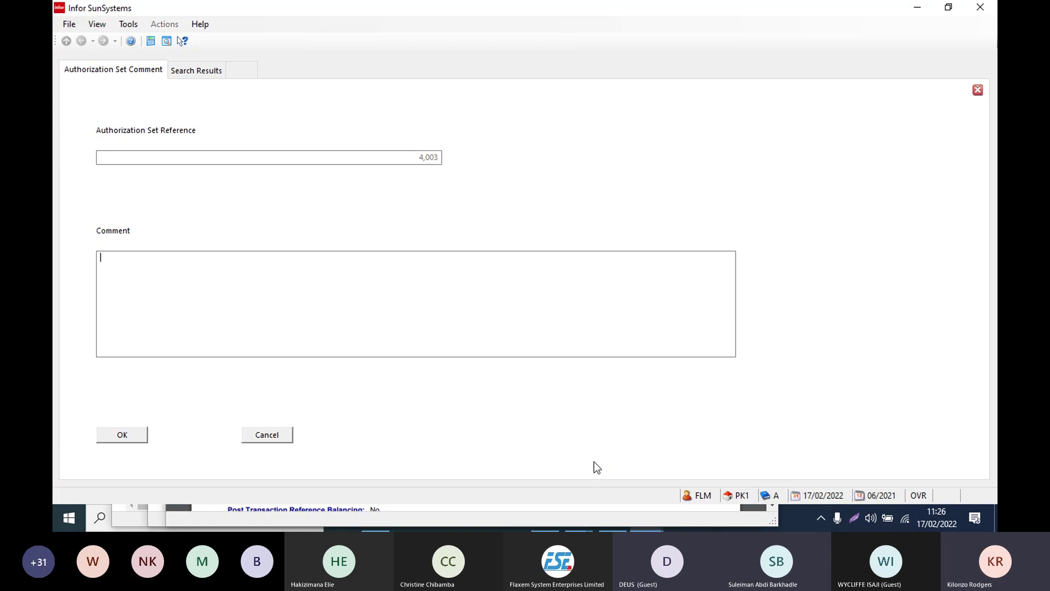
# Step: Add the authorization comment "Please authorize the payment" and send the set to the default authorizer PK1
pyautogui.click(174, 259)
pyautogui.write('Please authorize the oa')
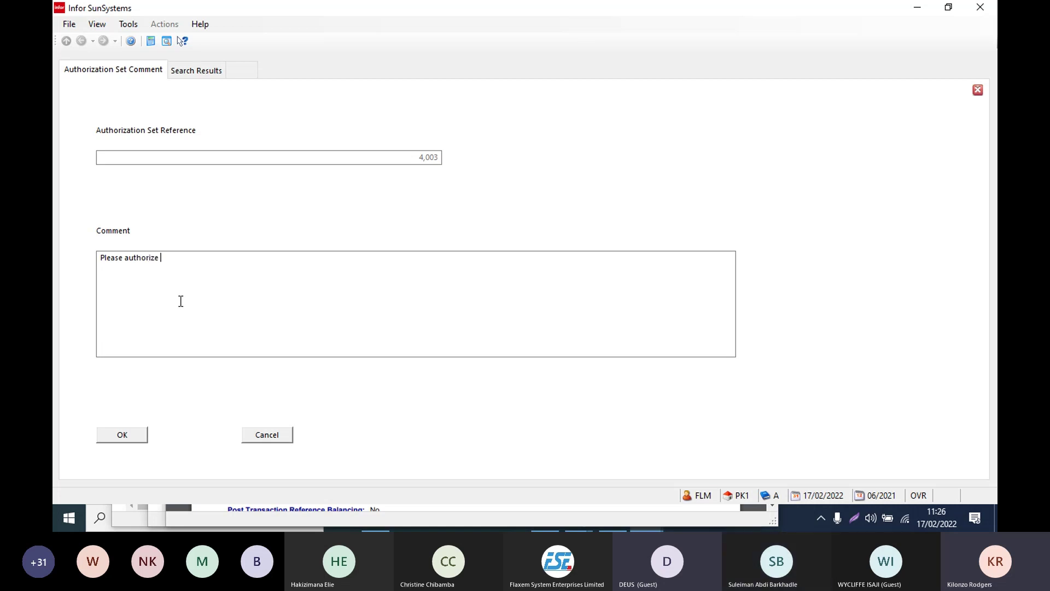
pyautogui.press('BackSpace')
pyautogui.press('BackSpace')
pyautogui.write('payment')
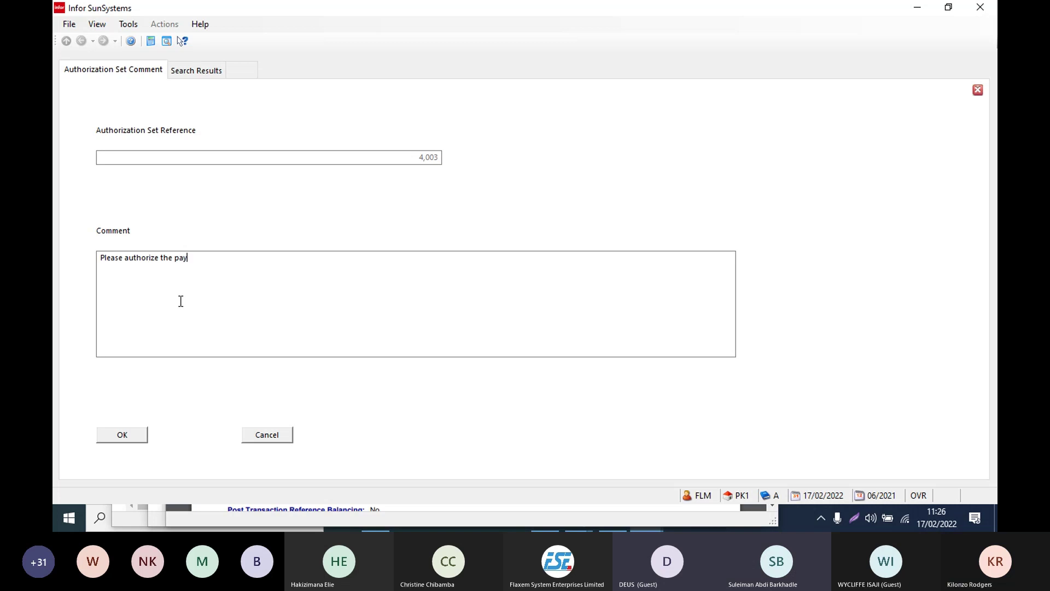
pyautogui.click(123, 435)
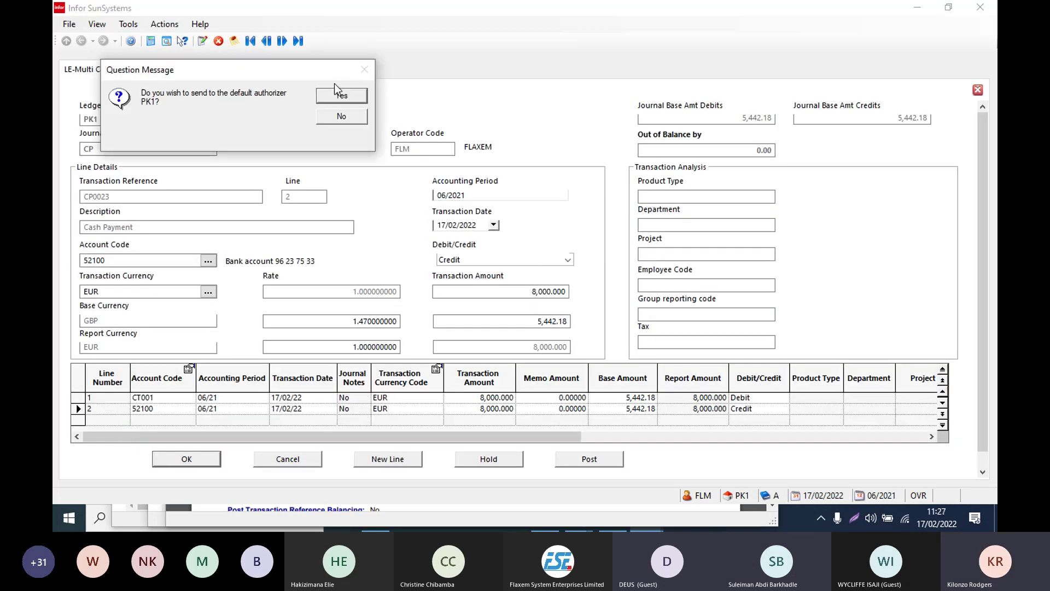
pyautogui.click(334, 93)
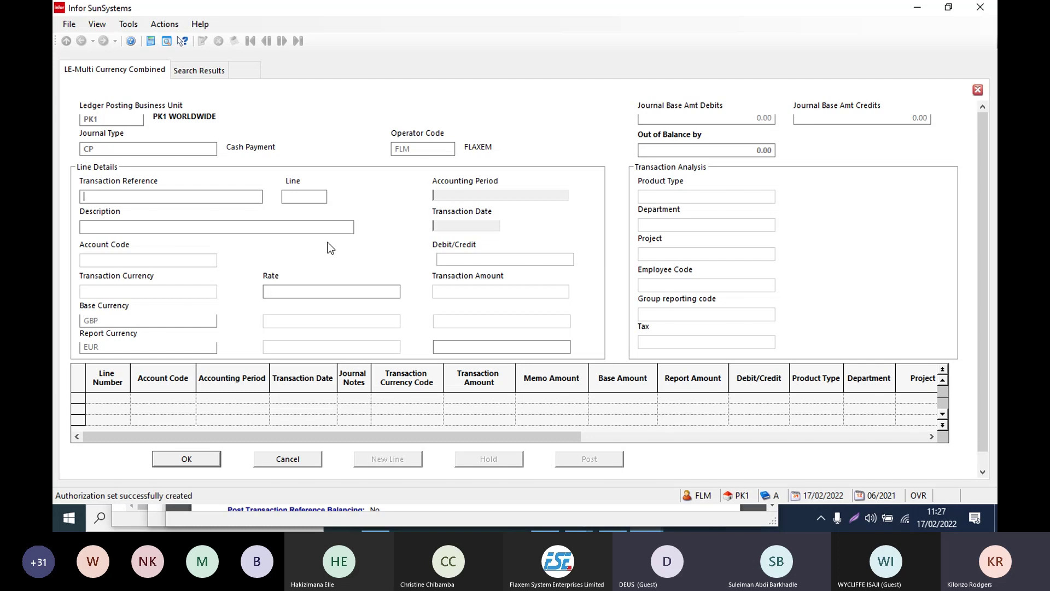
# Step: Close the cash payment entry and search the available functions for "rec"
pyautogui.click(978, 89)
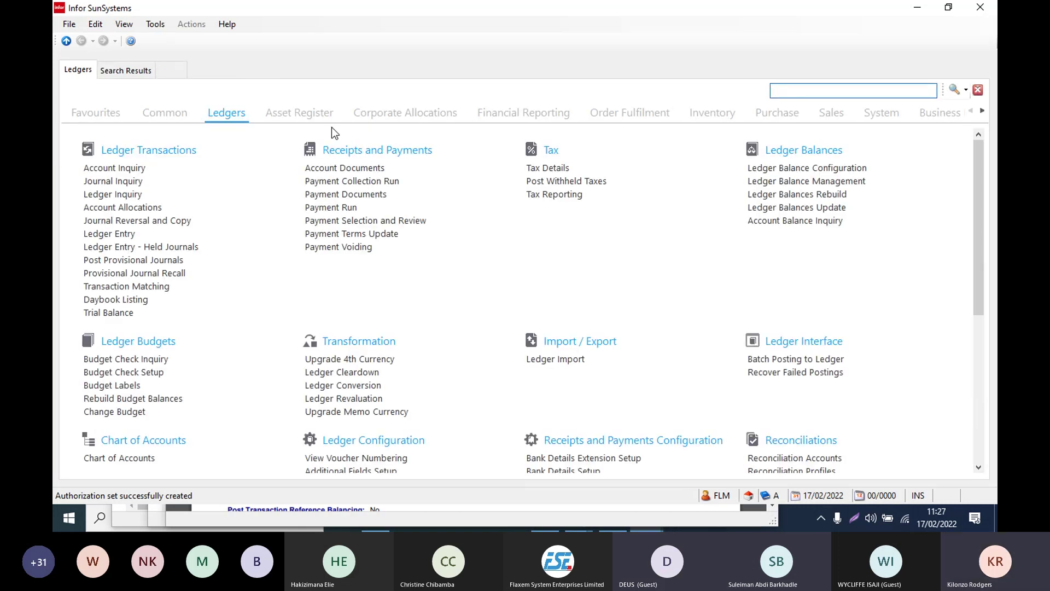
pyautogui.click(984, 111)
pyautogui.click(984, 111)
pyautogui.click(829, 92)
pyautogui.write('rec')
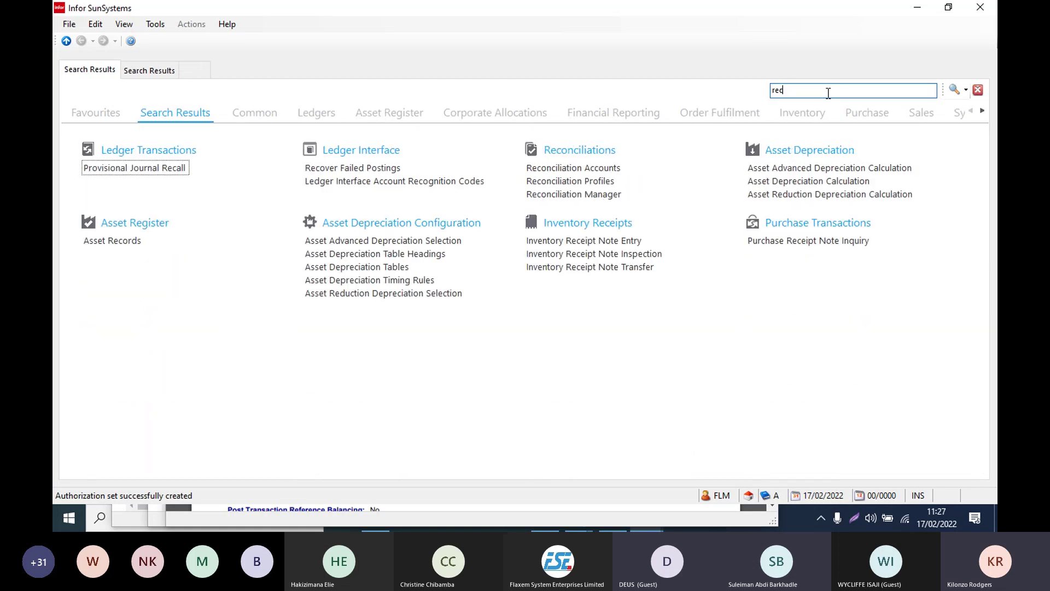
# Step: Open Reconciliation Manager and select the BANK REC reconciliation profile
pyautogui.click(577, 196)
pyautogui.click(107, 164)
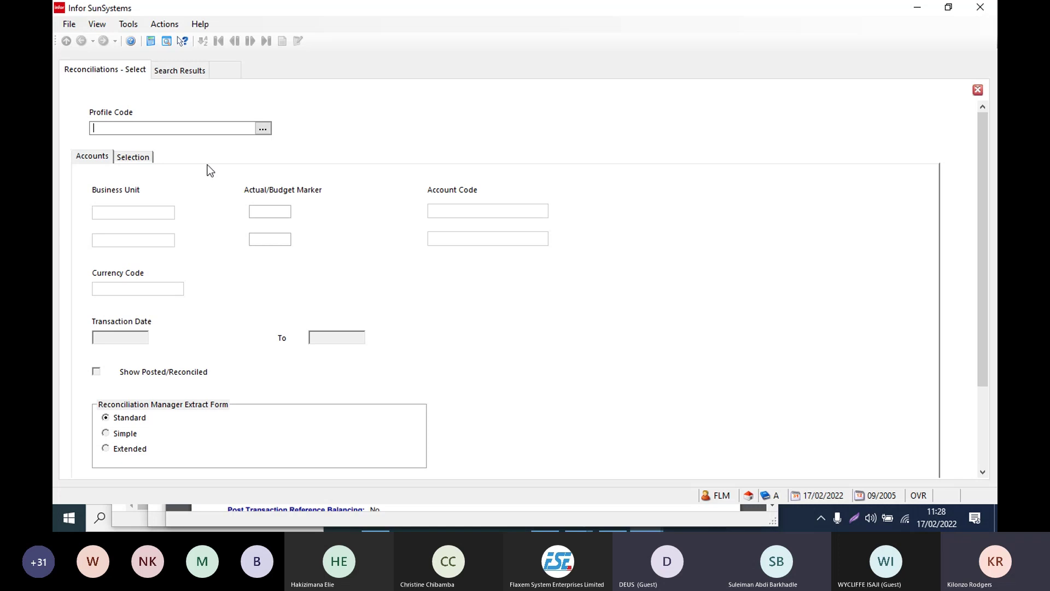
pyautogui.click(265, 130)
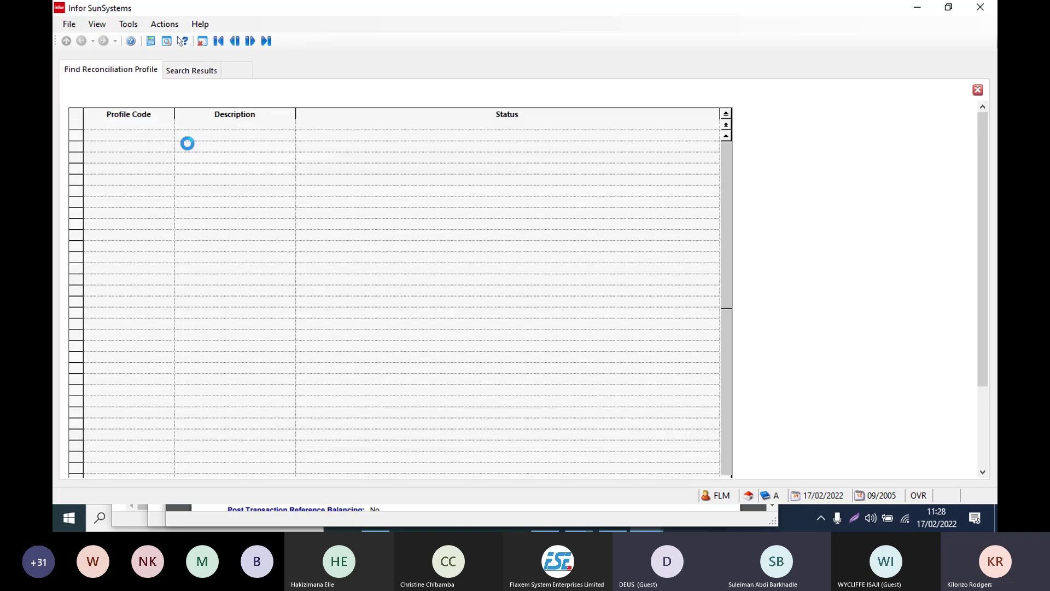
pyautogui.doubleClick(121, 137)
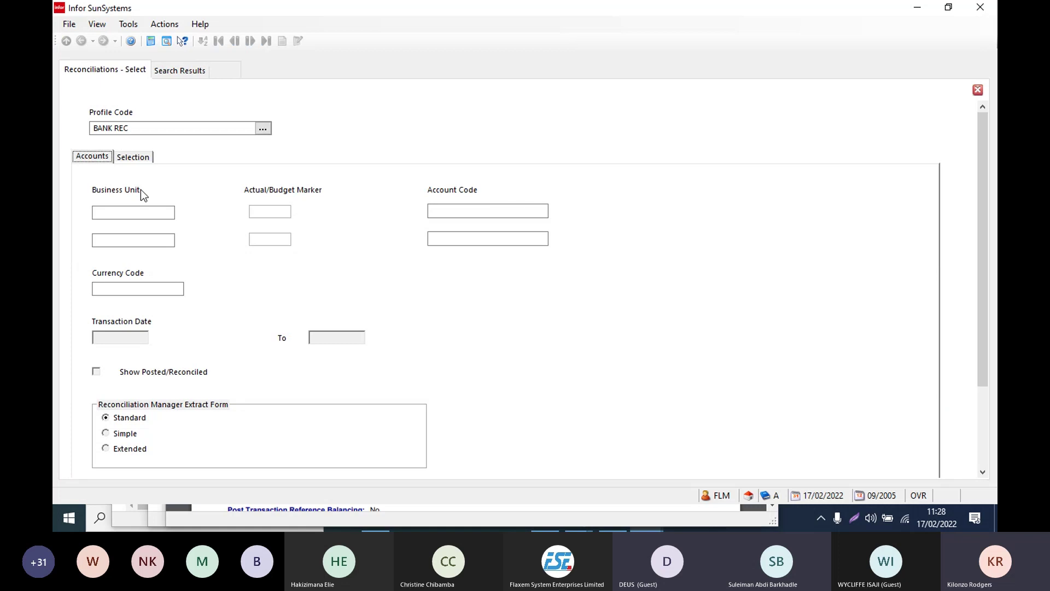
# Step: Confirm the BANK REC profile, set both account codes to the Bank 1 account and the currency code to USD
pyautogui.scroll(-2, 148, 341)
pyautogui.click(143, 472)
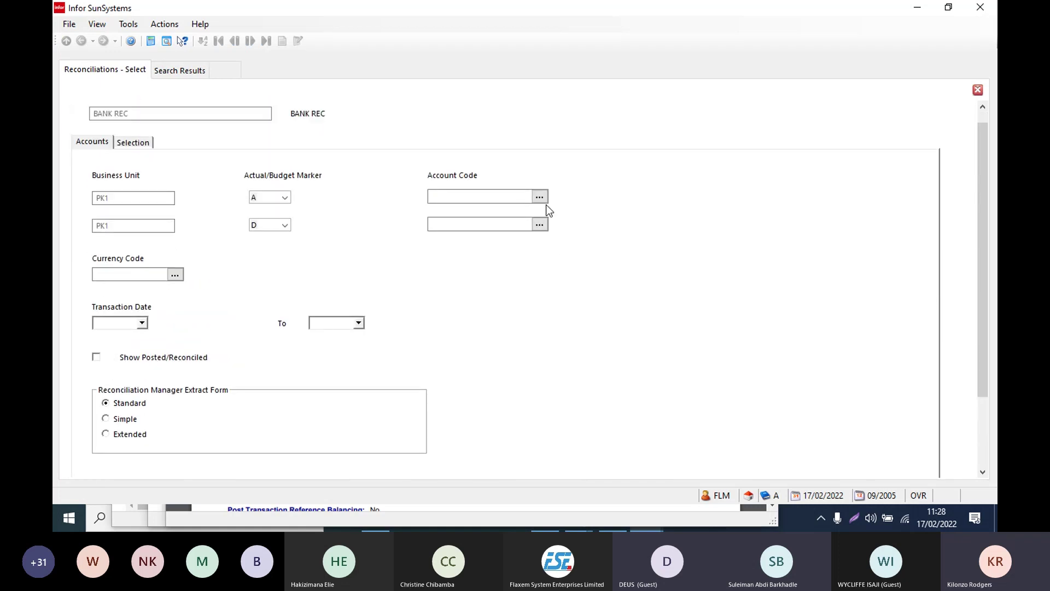
pyautogui.click(502, 200)
pyautogui.write('1')
pyautogui.click(540, 198)
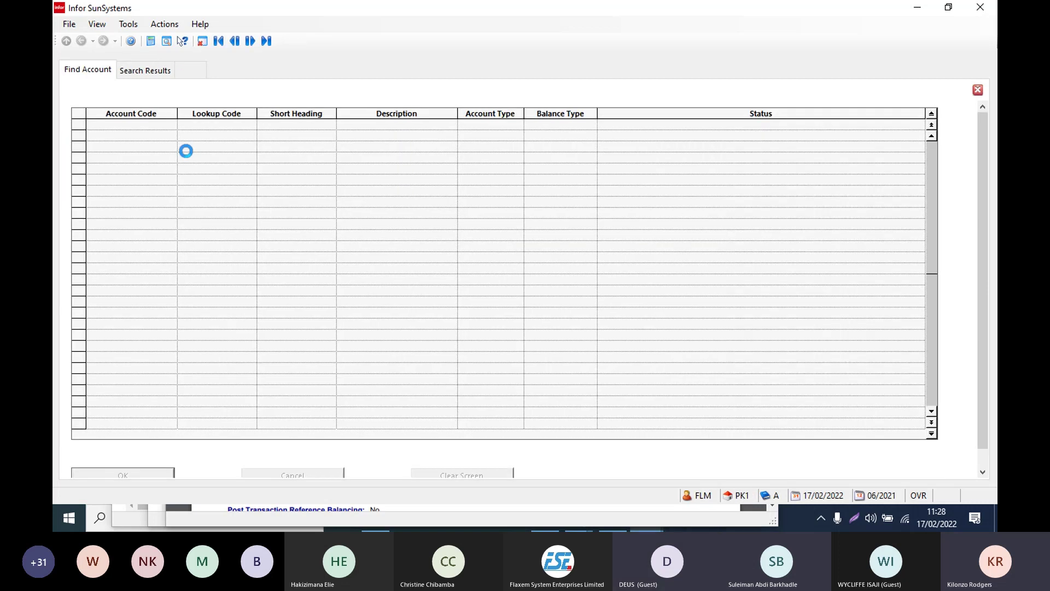
pyautogui.doubleClick(93, 134)
pyautogui.click(541, 224)
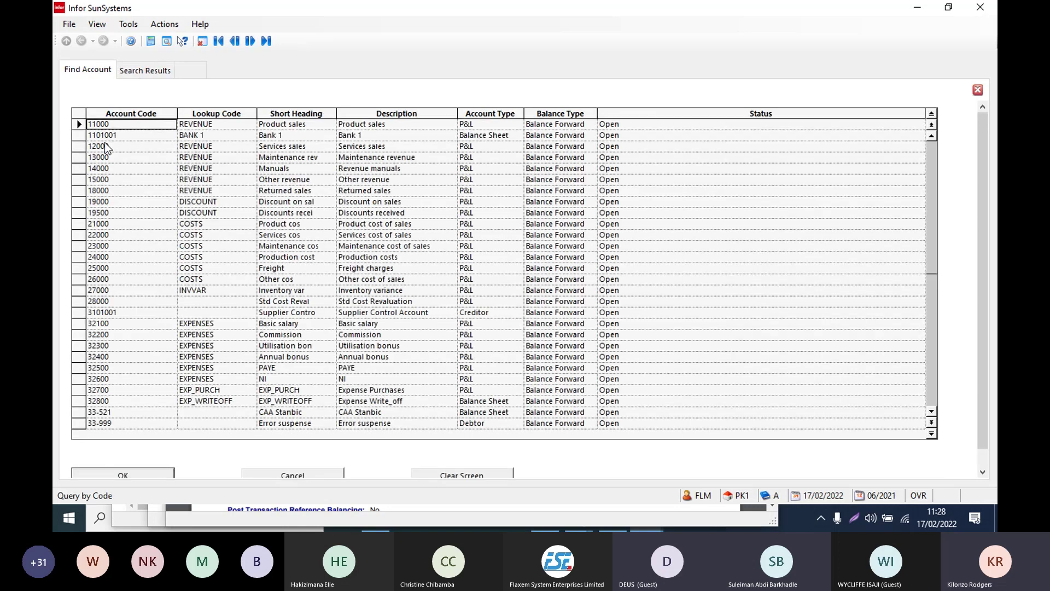
pyautogui.doubleClick(104, 143)
pyautogui.click(163, 275)
pyautogui.write('USD')
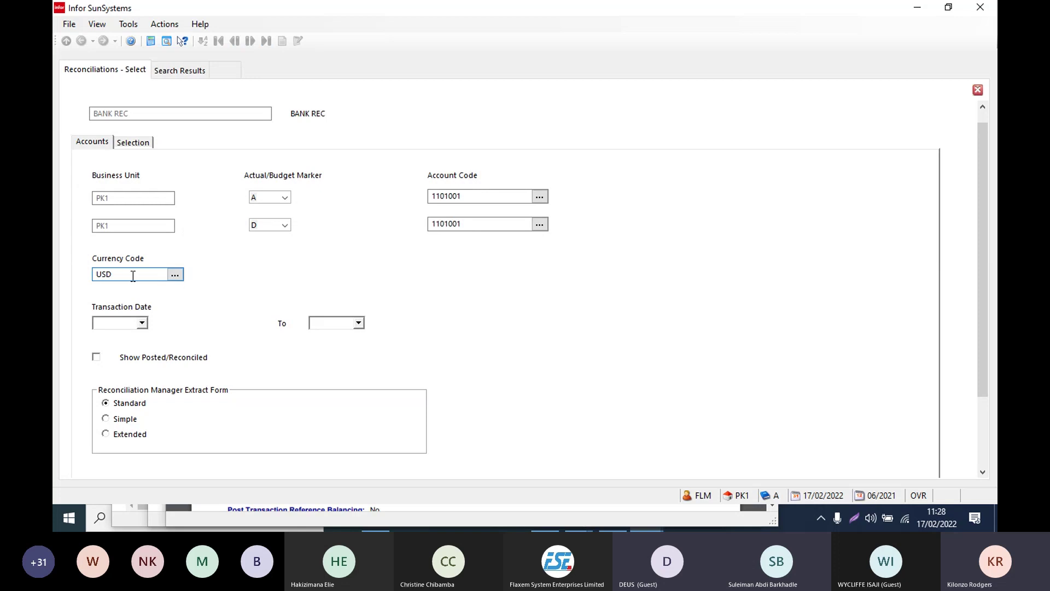
# Step: Confirm the reconciliation selection criteria and extract the matching bank transactions
pyautogui.doubleClick(468, 198)
pyautogui.doubleClick(467, 223)
pyautogui.doubleClick(468, 198)
pyautogui.doubleClick(468, 223)
pyautogui.doubleClick(131, 274)
pyautogui.scroll(-2, 271, 228)
pyautogui.click(131, 446)
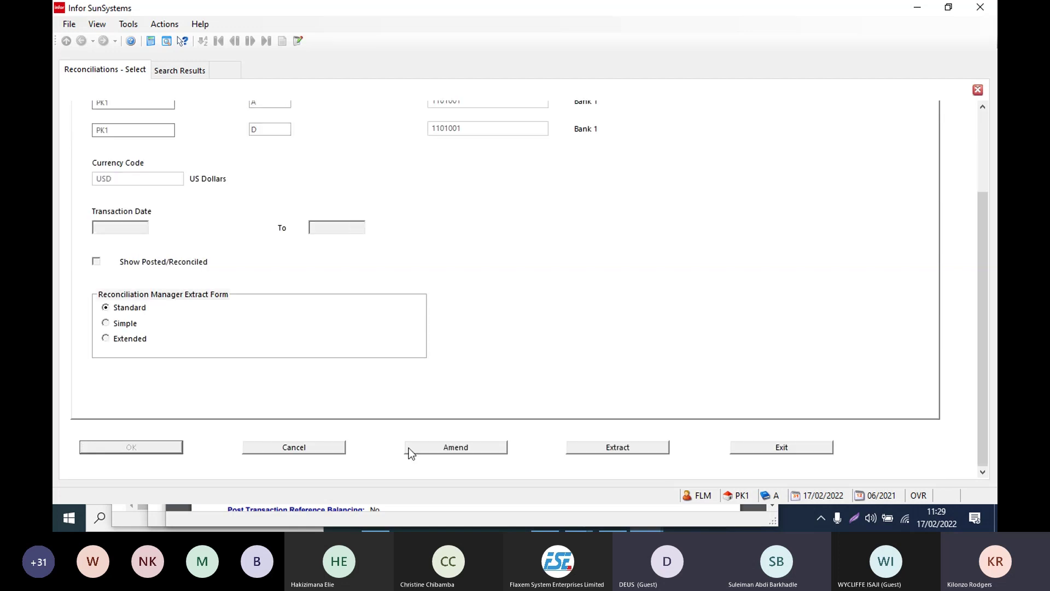
pyautogui.click(603, 447)
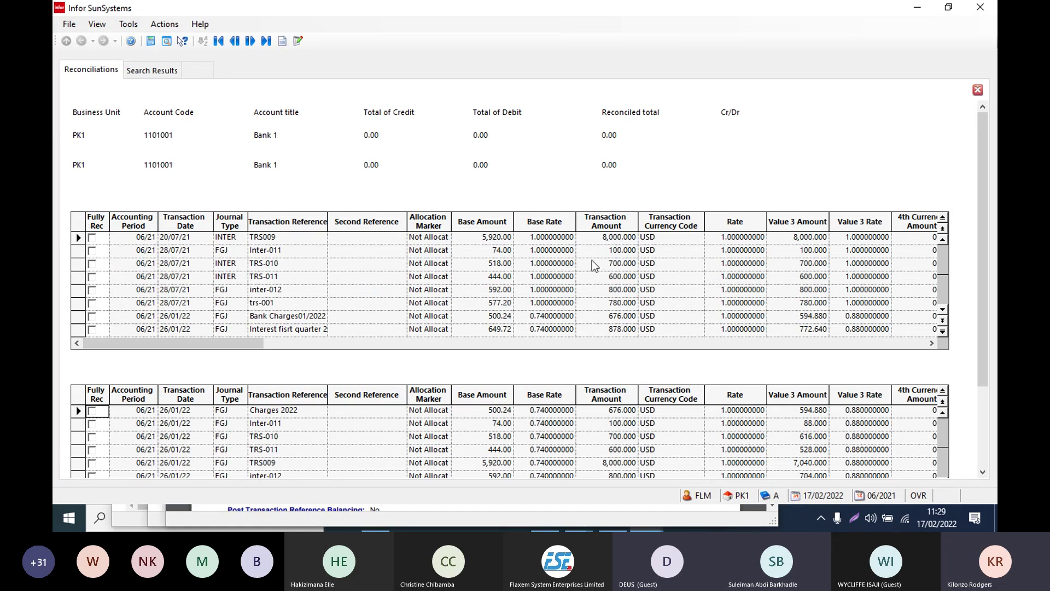
# Step: Compare the TRS009 line in the two transaction lists and check the available reconciliation actions
pyautogui.click(440, 281)
pyautogui.scroll(-2, 250, 370)
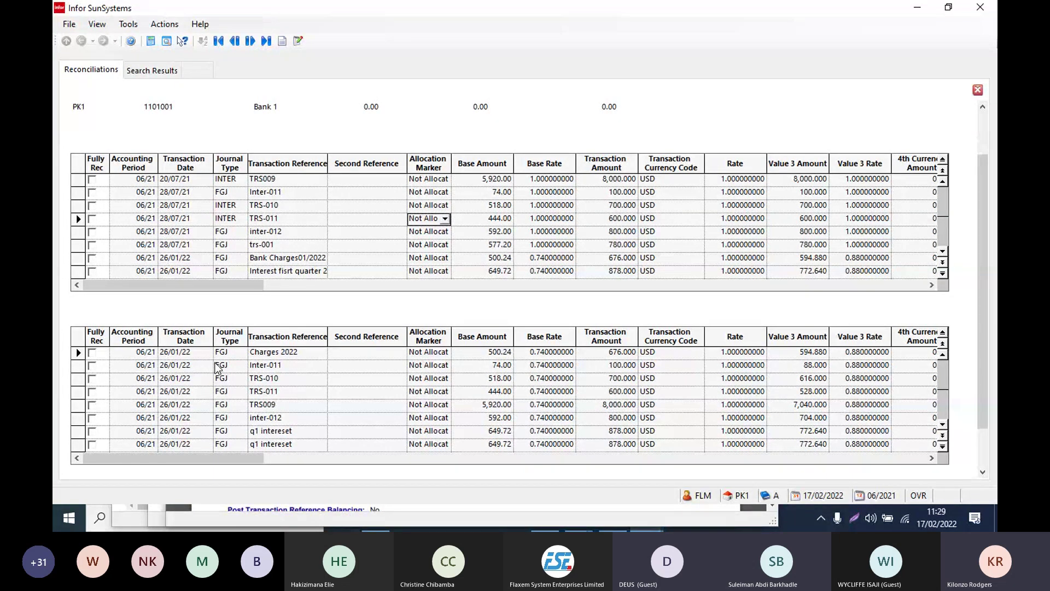
pyautogui.scroll(-2, 323, 425)
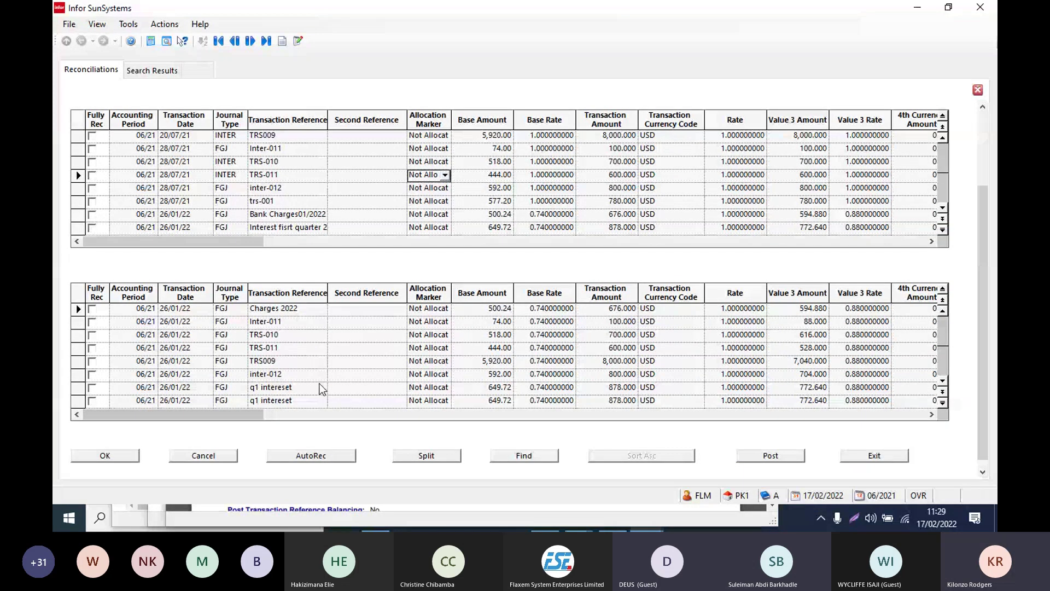
pyautogui.click(277, 134)
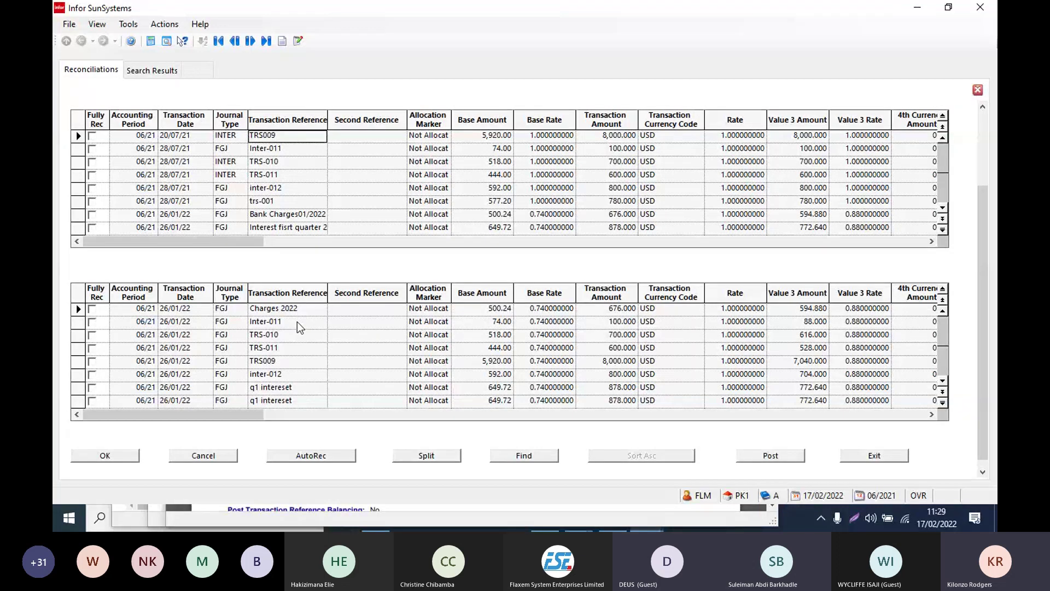
pyautogui.click(278, 362)
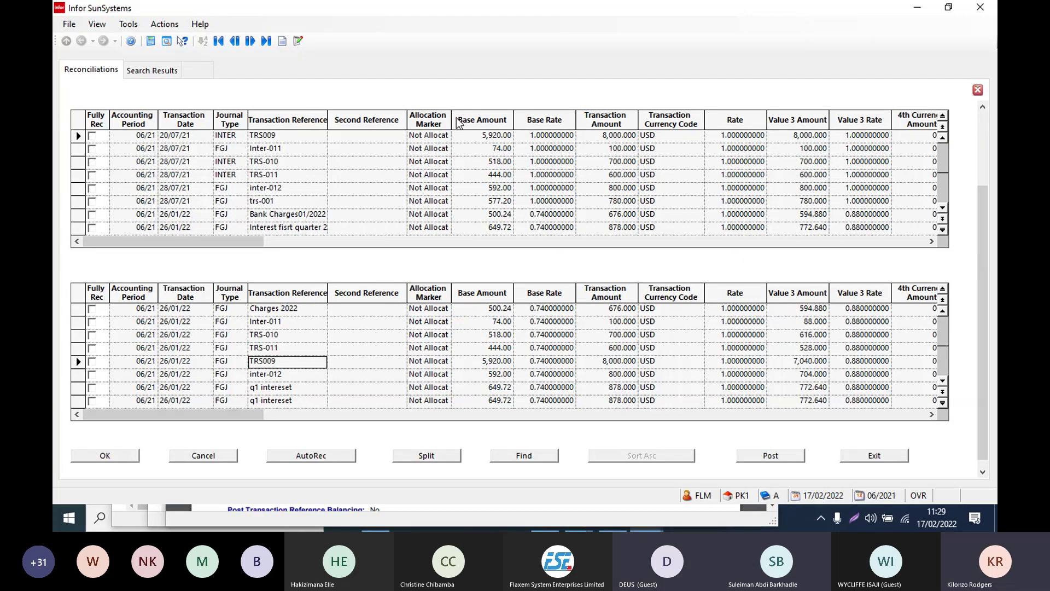
# Step: Widen the Allocation Marker column in the first transaction list and run AutoRec, accepting that duplicates are excluded
pyautogui.moveTo(453, 121); pyautogui.dragTo(513, 122)
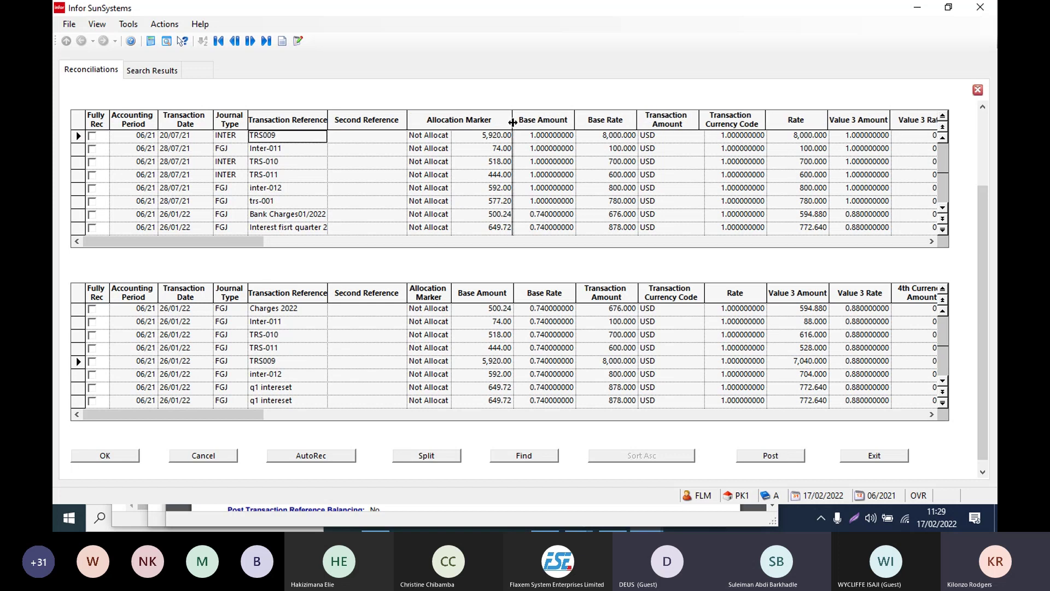
pyautogui.click(439, 140)
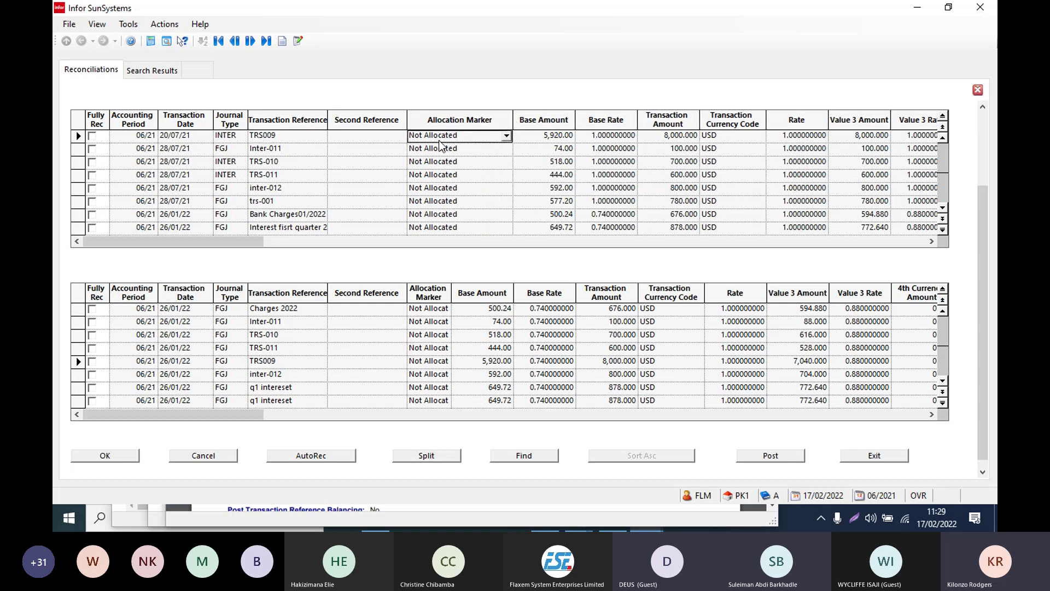
pyautogui.click(310, 456)
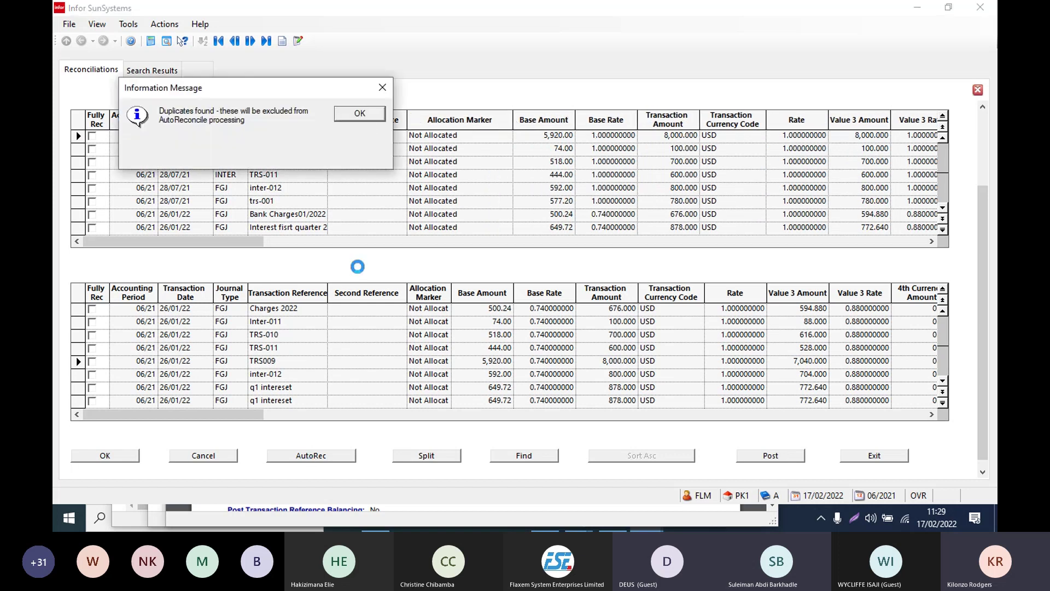
pyautogui.click(359, 115)
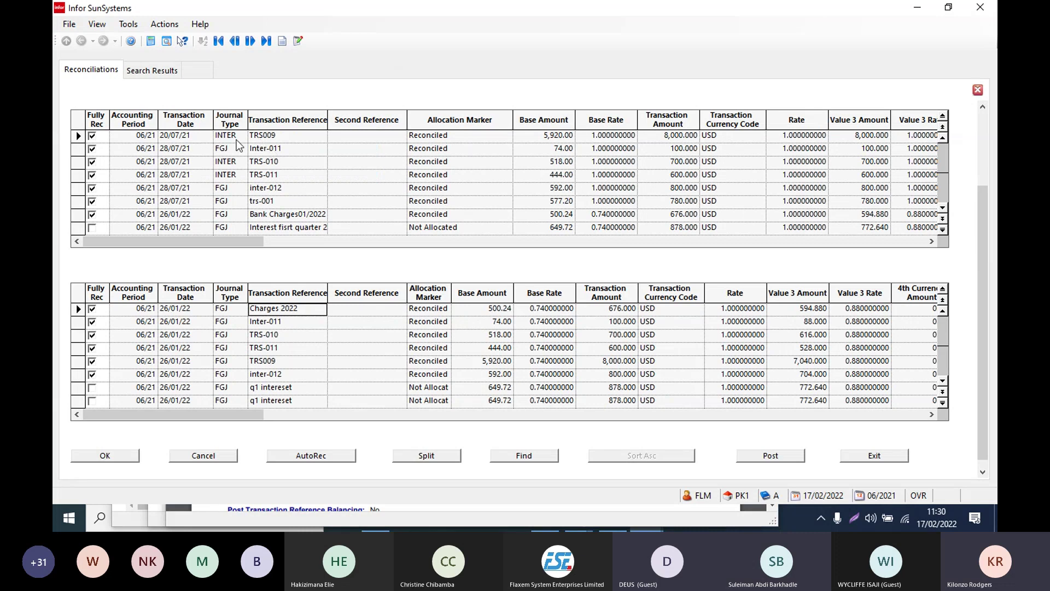
# Step: Review the reference, amount and currency of the TRS009 line and the allocation marker of the first-quarter interest line
pyautogui.click(268, 136)
pyautogui.click(680, 137)
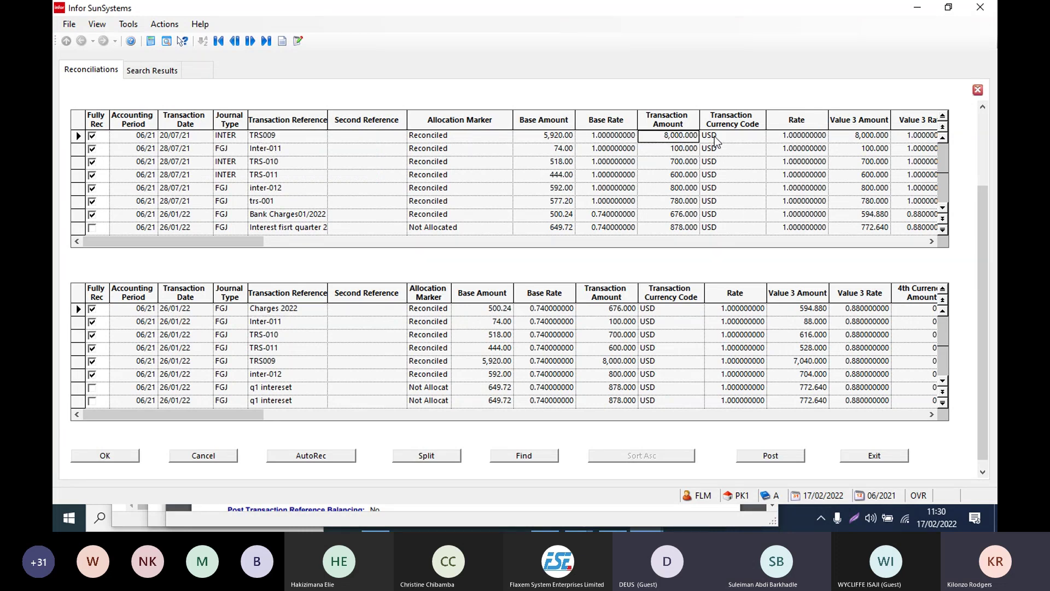
pyautogui.click(715, 139)
pyautogui.click(438, 229)
pyautogui.click(438, 228)
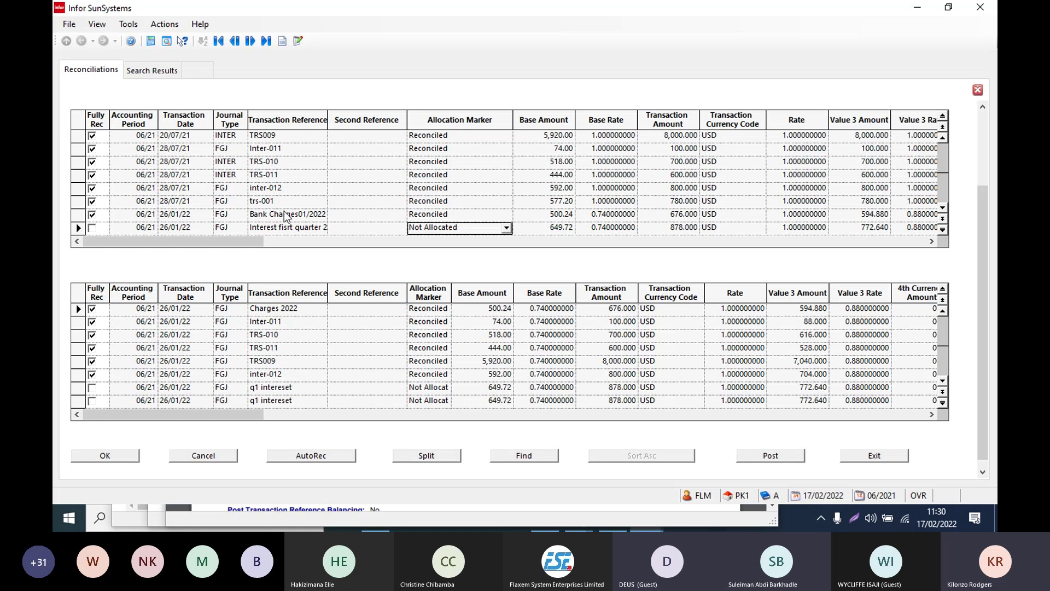
# Step: Mark the first-quarter interest line and the first "q1 intereset" line as fully reconciled, and check the reconciliation totals
pyautogui.click(93, 228)
pyautogui.click(93, 228)
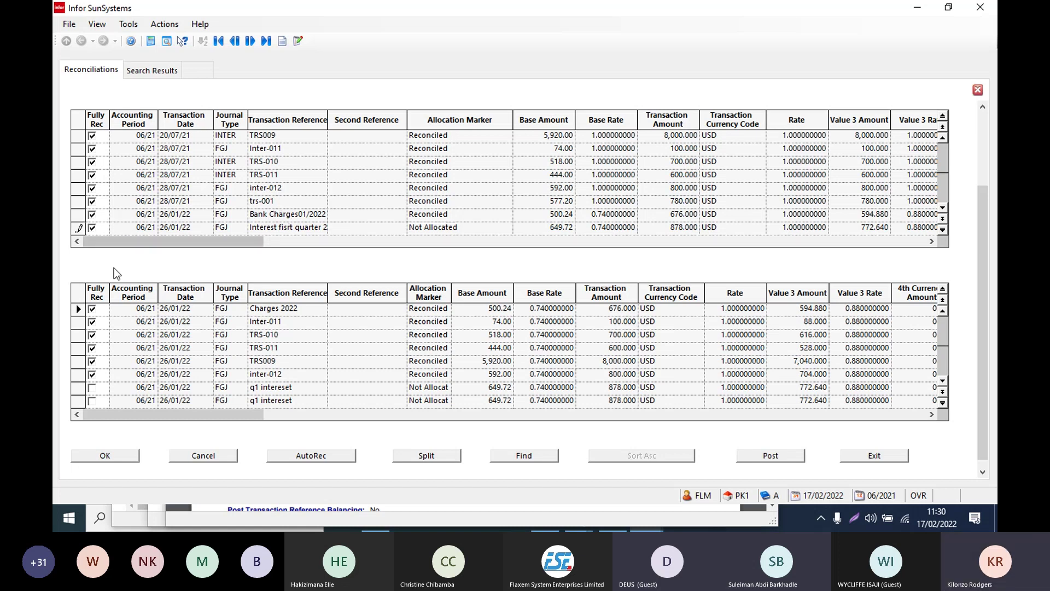
pyautogui.click(91, 389)
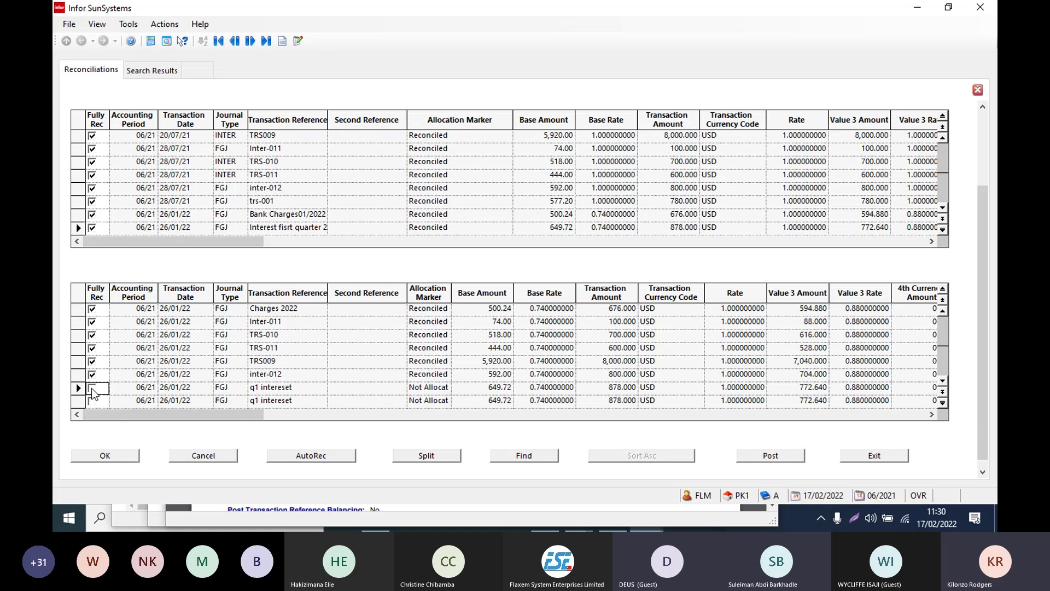
pyautogui.click(93, 390)
pyautogui.scroll(2, 502, 328)
pyautogui.scroll(1, 500, 320)
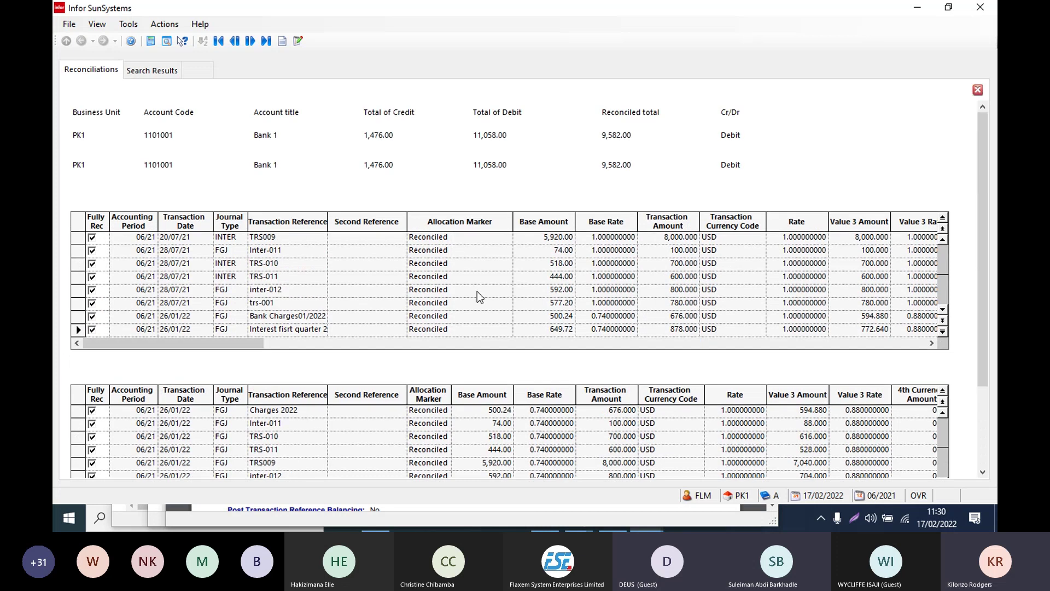
pyautogui.scroll(-3, 477, 291)
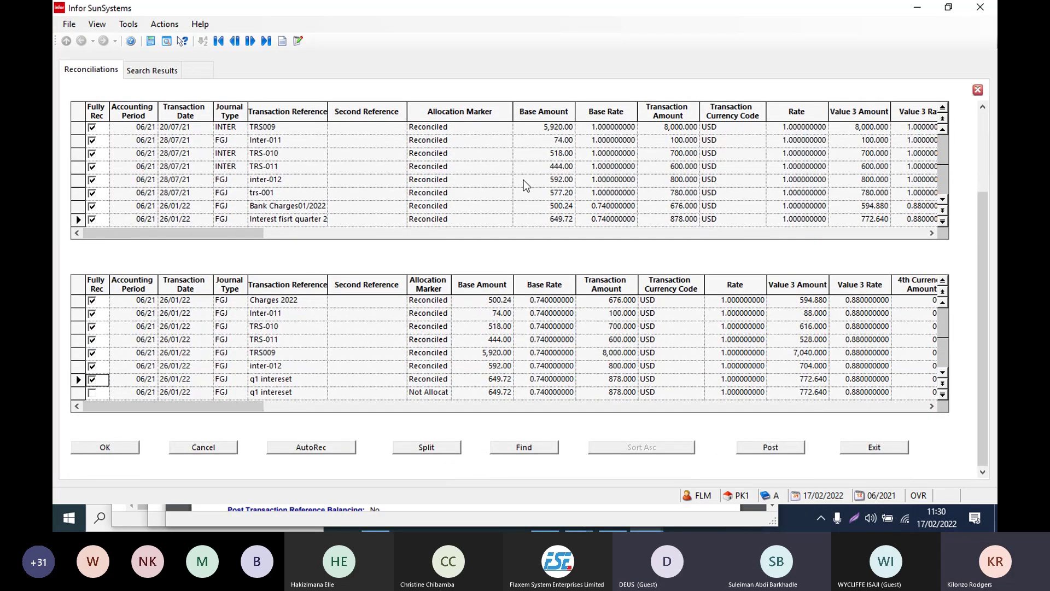
pyautogui.scroll(1, 982, 104)
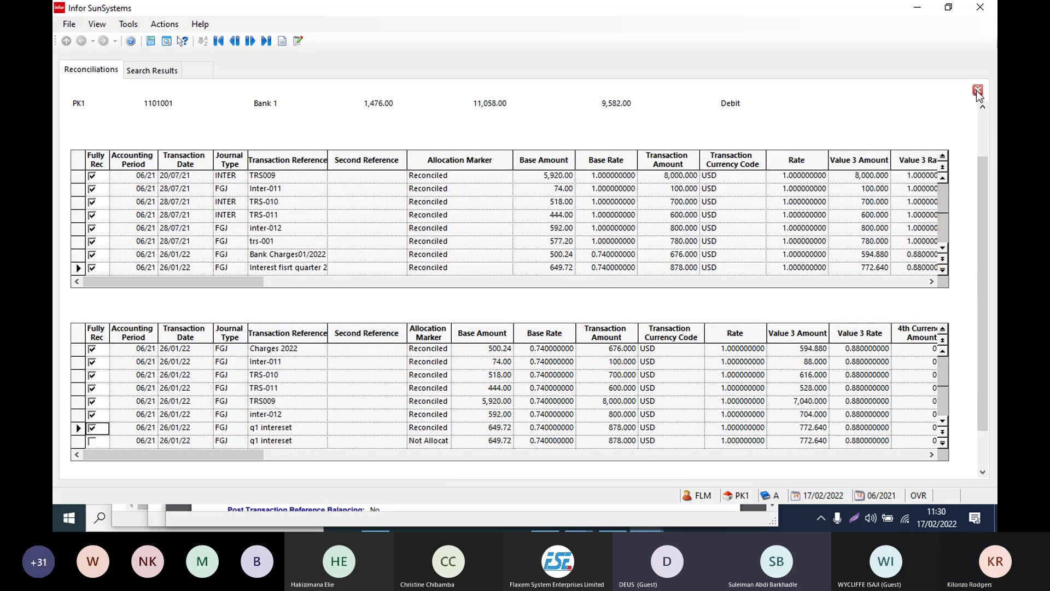
# Step: Close the reconciliation, discarding the unposted matches, and clear the function search
pyautogui.click(979, 90)
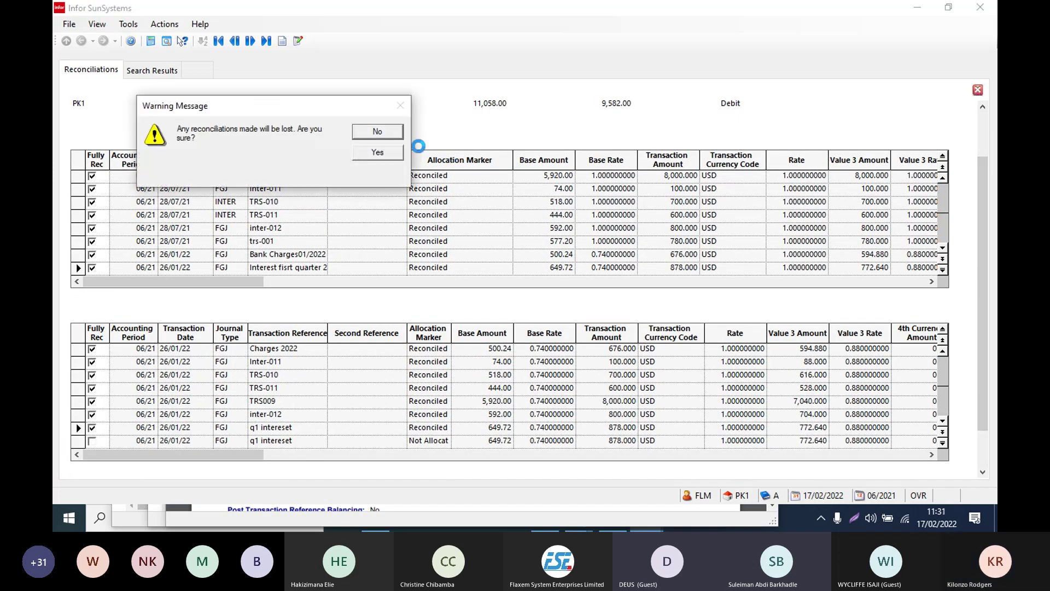
pyautogui.click(385, 151)
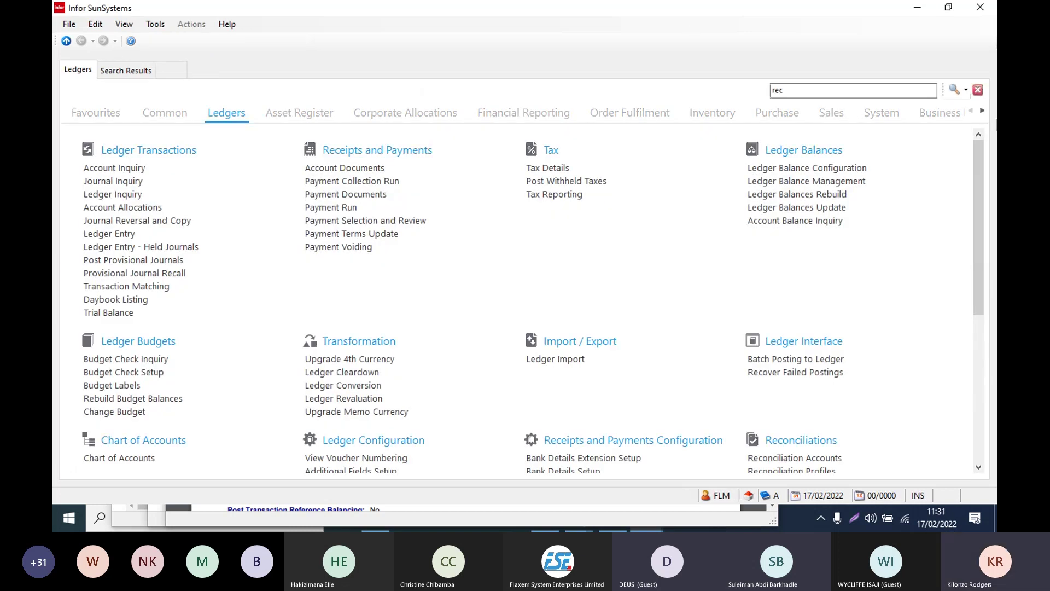
pyautogui.click(981, 94)
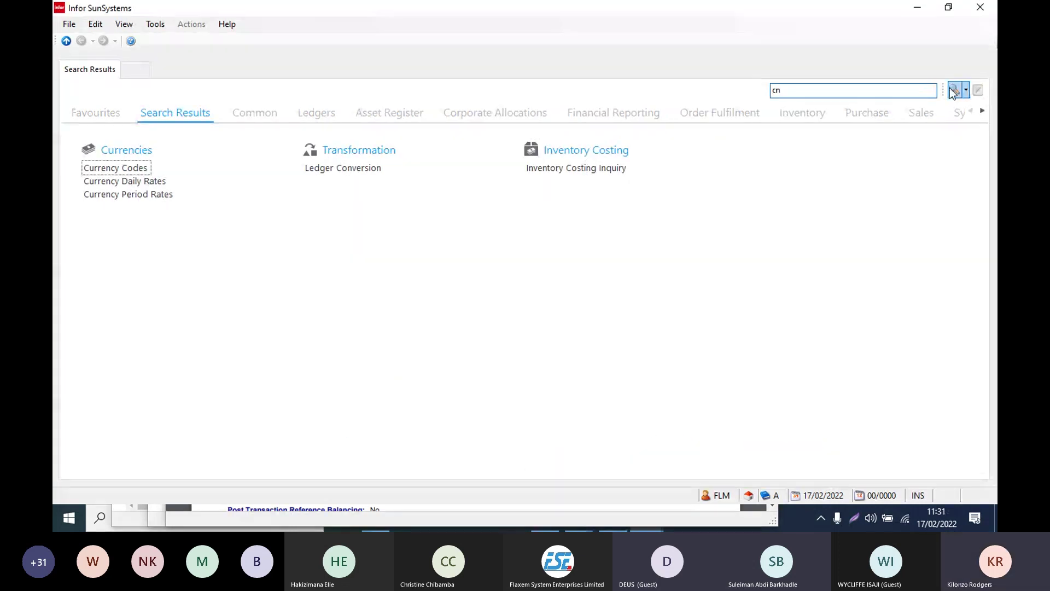
pyautogui.moveTo(786, 91); pyautogui.dragTo(711, 105)
pyautogui.press('BackSpace')
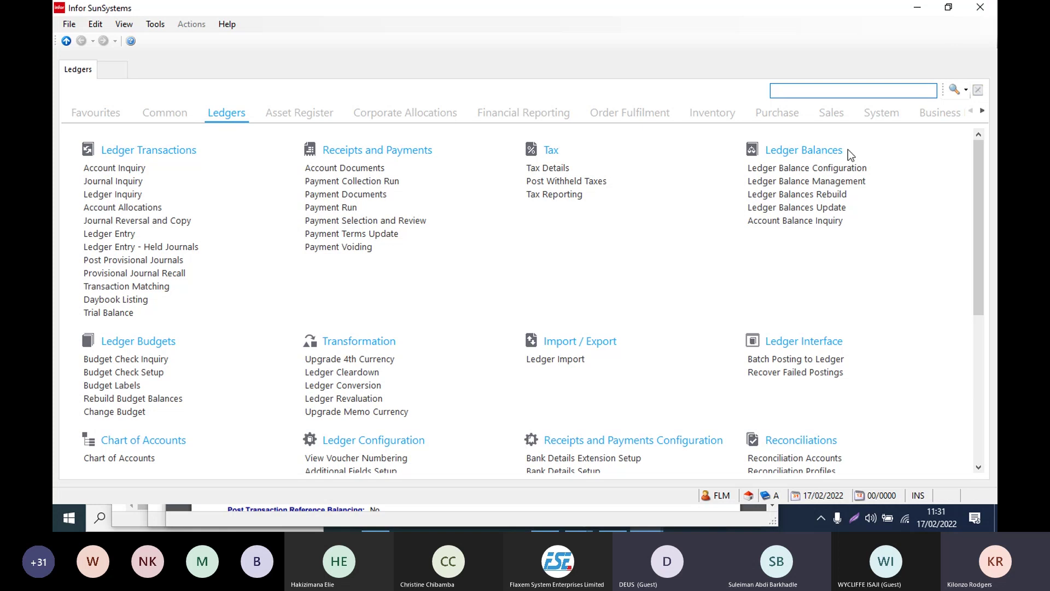
# Step: Switch to File Explorer and open Trial_Balance YTD.xlsm from the Reports folder on Local Disk (D:)
pyautogui.hotkey('alt', 'Tab')
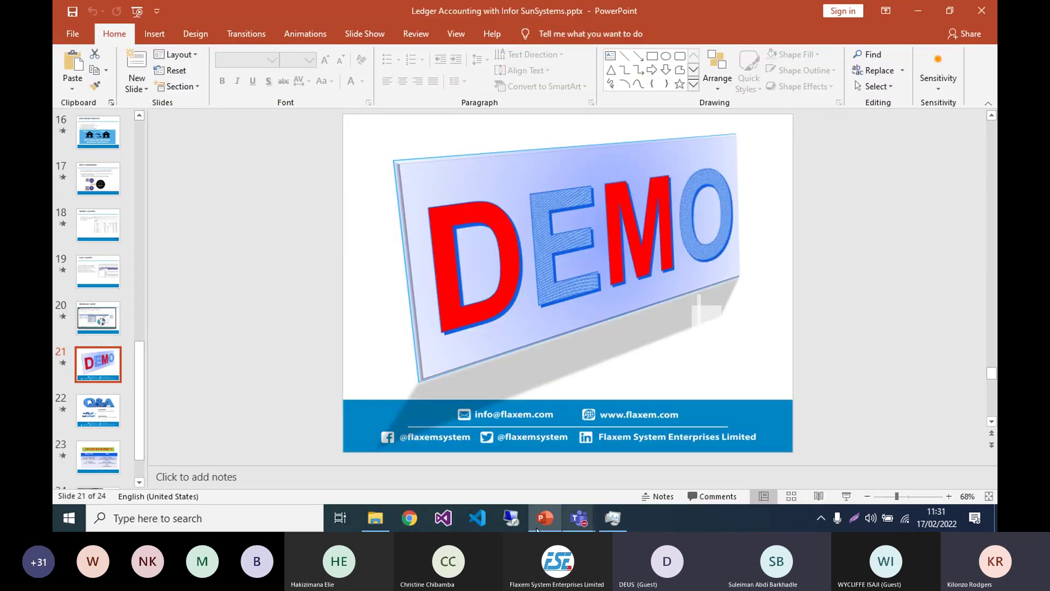
pyautogui.click(377, 521)
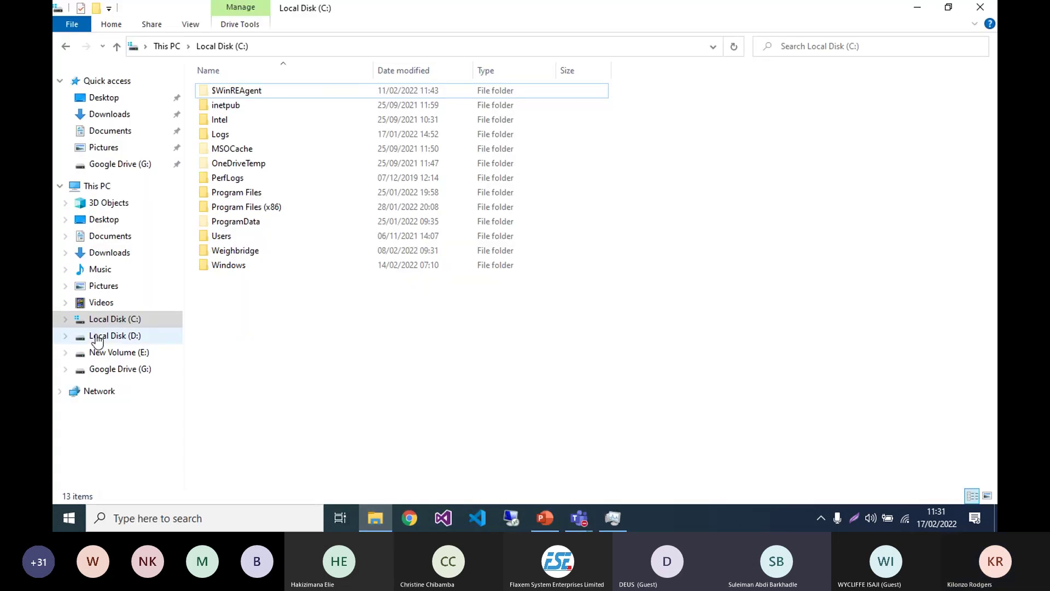
pyautogui.click(120, 342)
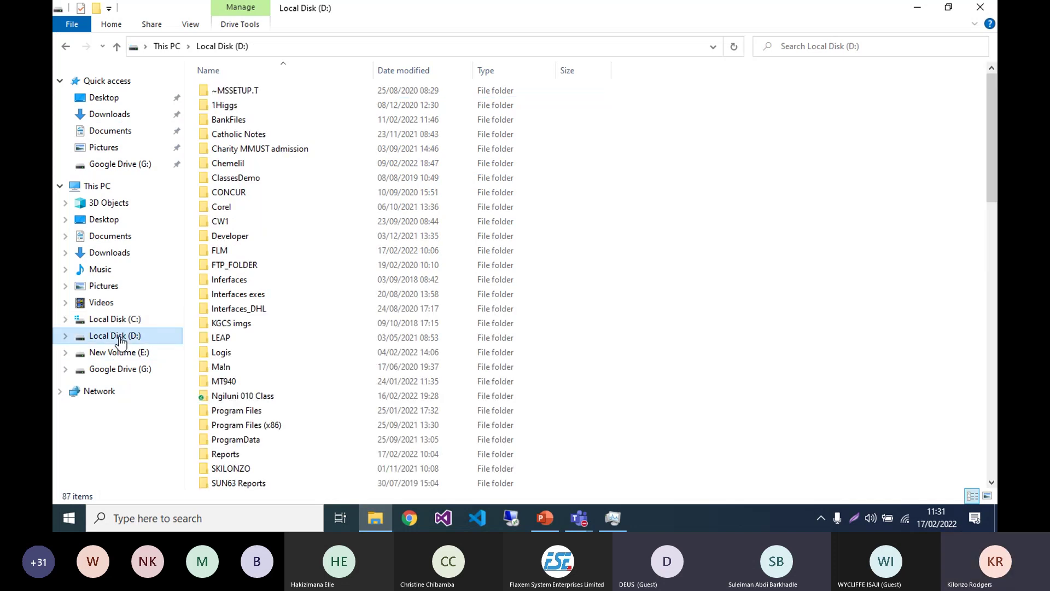
pyautogui.click(239, 244)
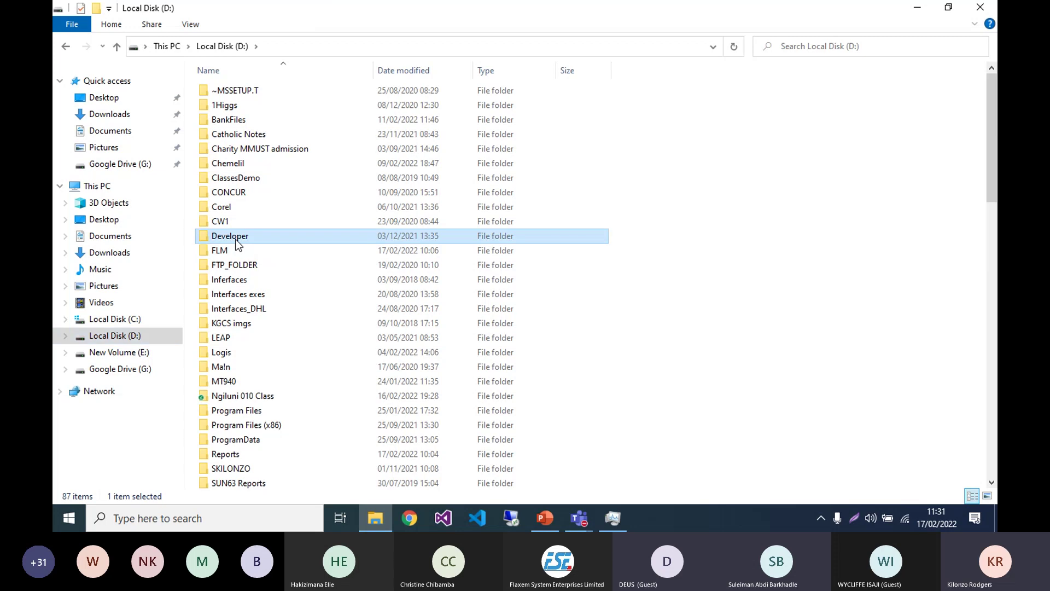
pyautogui.scroll(-3, 235, 363)
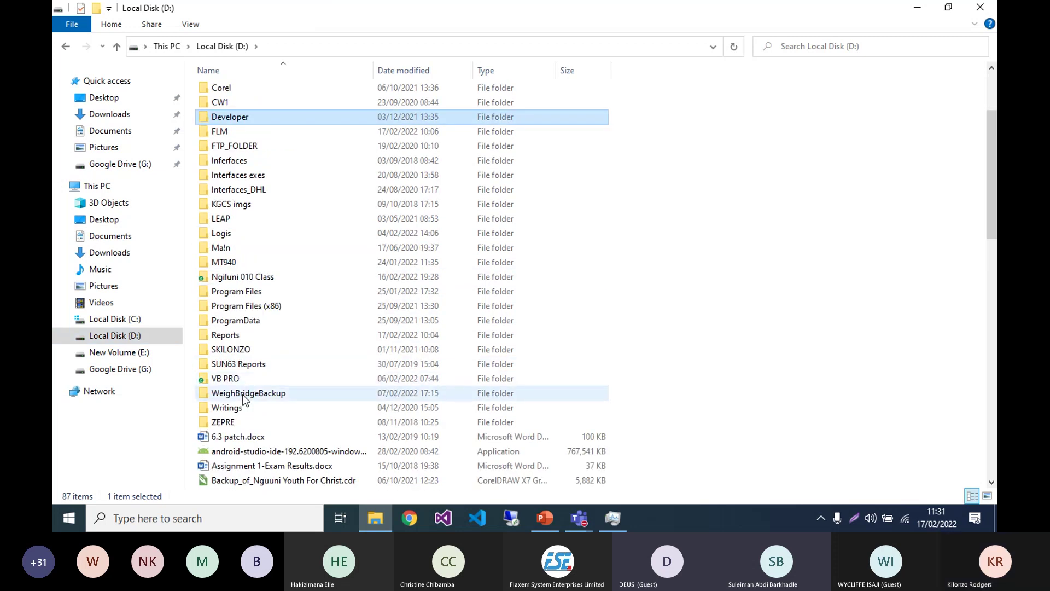
pyautogui.doubleClick(227, 334)
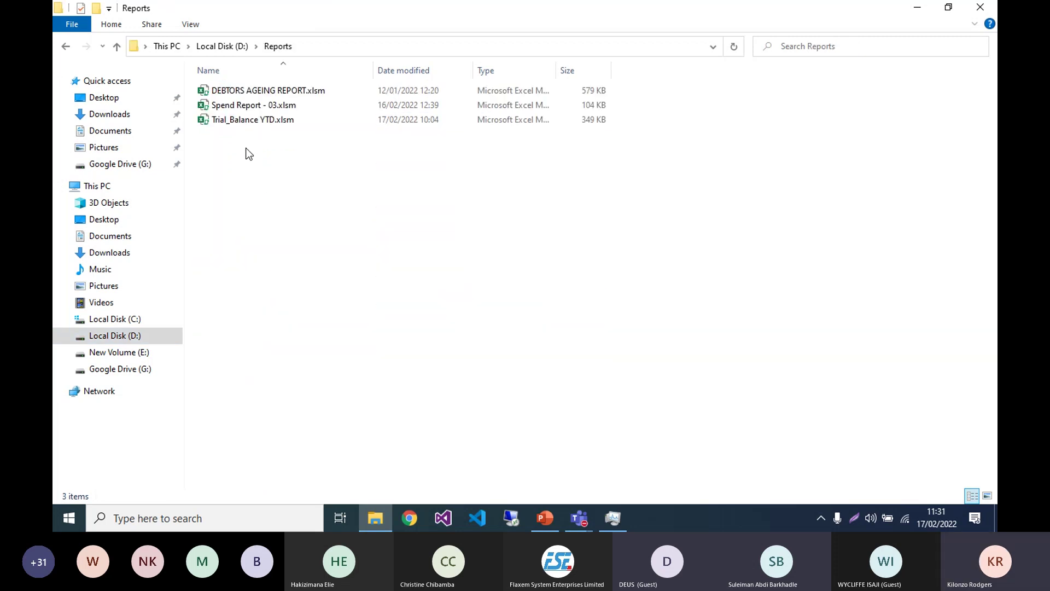
pyautogui.doubleClick(250, 125)
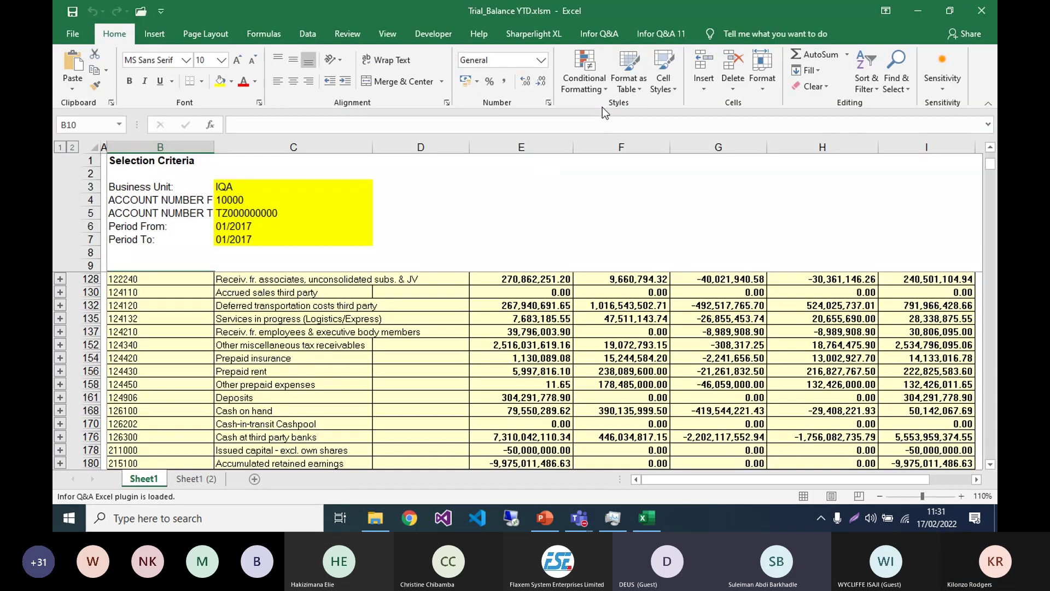
# Step: Log on to Infor Q&A in the trial balance workbook and select cell B8 below the selection criteria
pyautogui.click(599, 33)
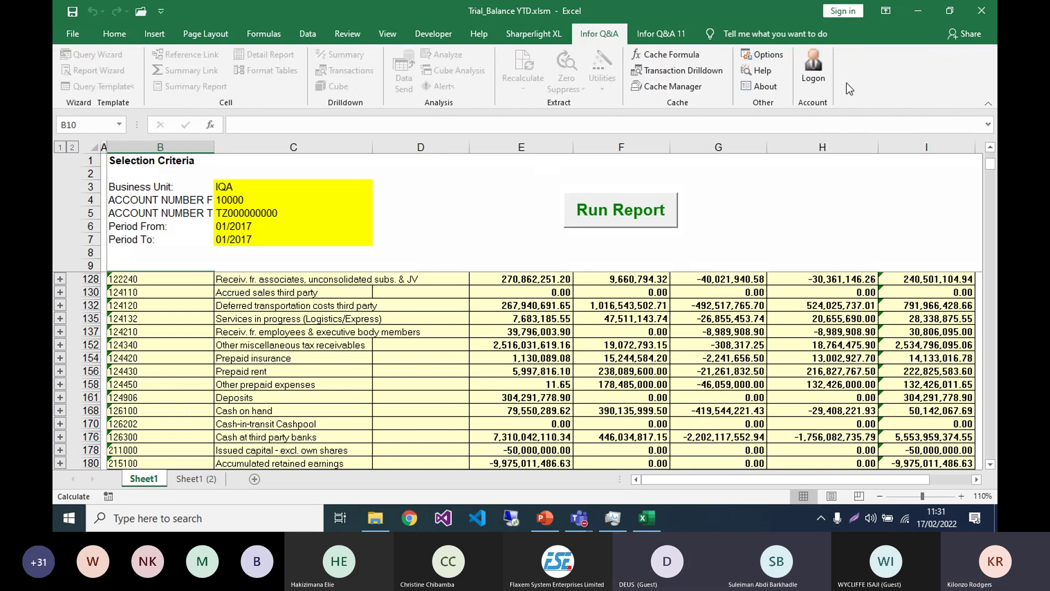
pyautogui.click(815, 77)
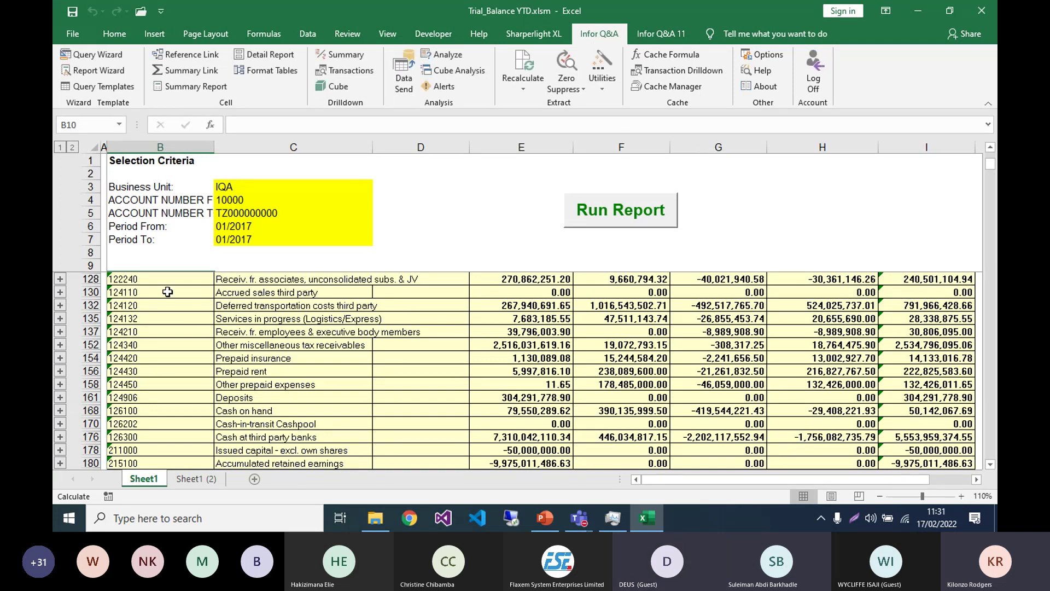
pyautogui.scroll(2, 171, 287)
pyautogui.scroll(2, 170, 284)
pyautogui.moveTo(991, 160); pyautogui.dragTo(987, 137)
pyautogui.click(170, 254)
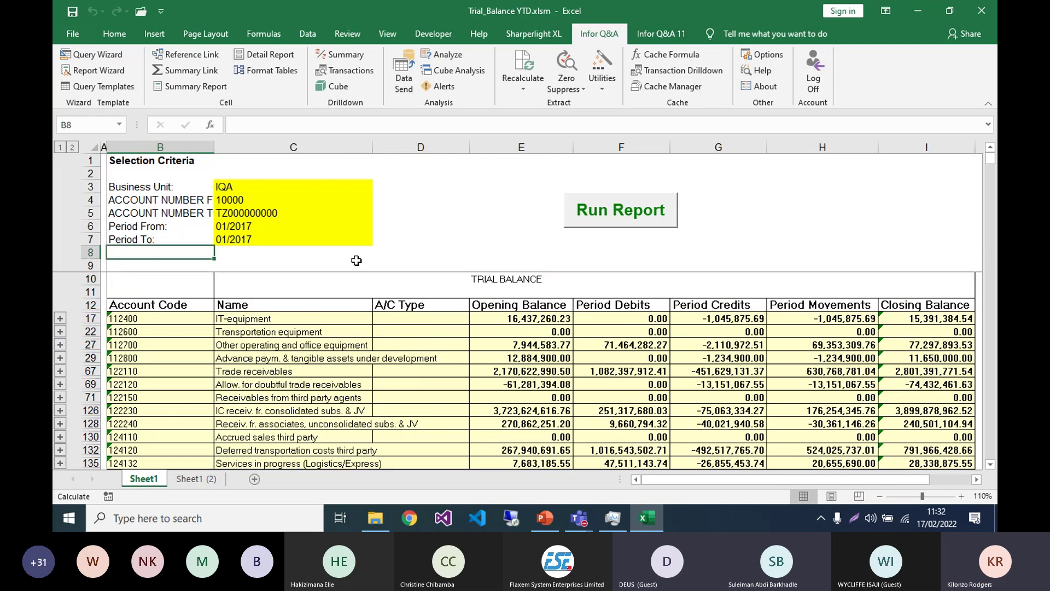
# Step: Run the trial balance report for business unit IQA and period 01/2017, acknowledge the extract completion, and return to cell B8
pyautogui.click(711, 226)
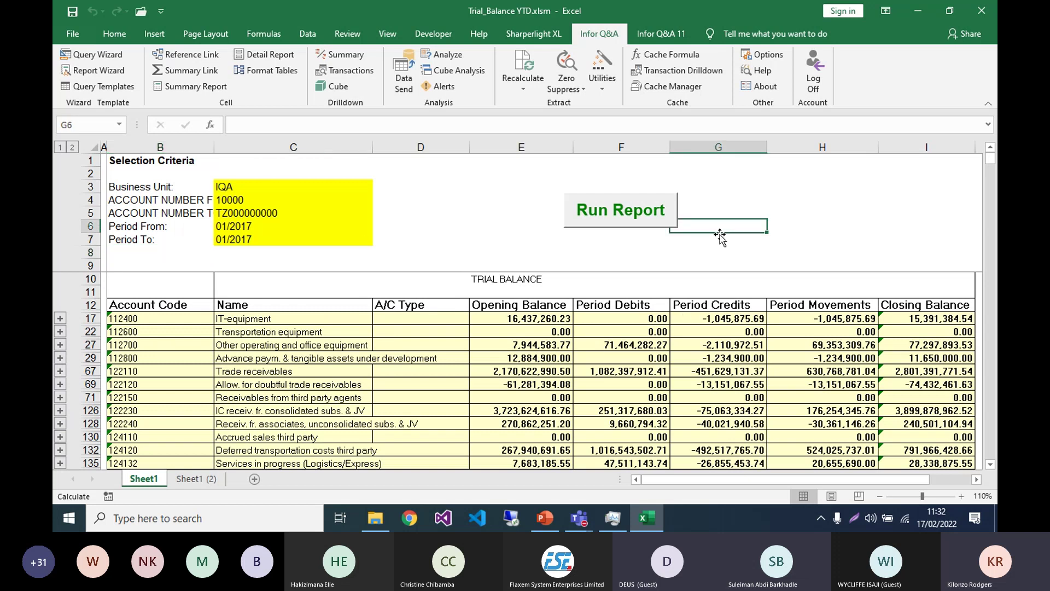
pyautogui.click(577, 212)
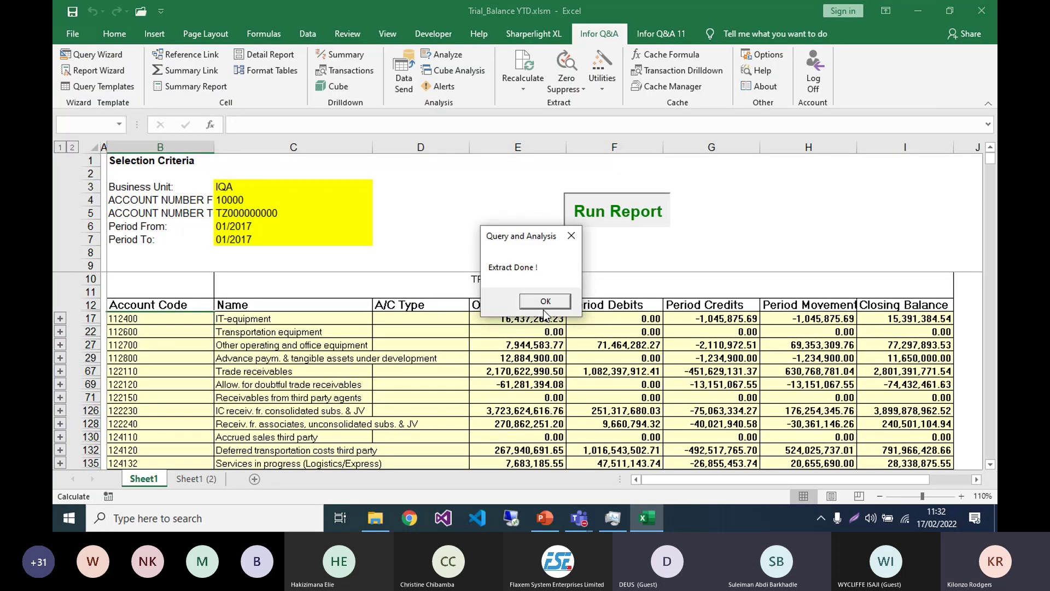
pyautogui.click(544, 304)
pyautogui.click(184, 289)
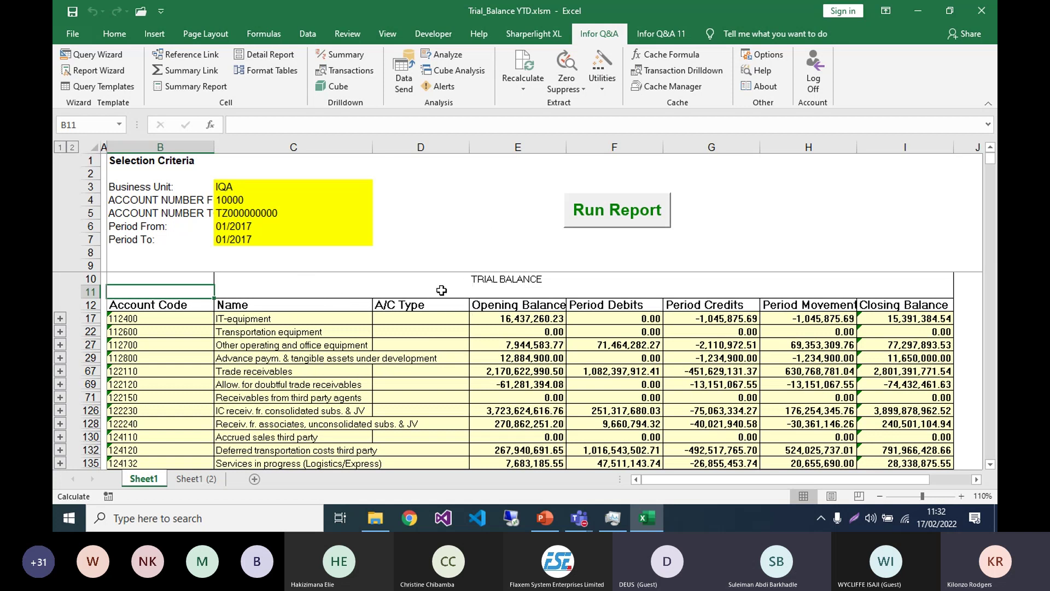
pyautogui.press('Up')
pyautogui.press('Up')
pyautogui.press('Up')
# Step: Close the Trial_Balance YTD.xlsm workbook without saving, forcing the unresponsive Excel program to close
pyautogui.click(981, 11)
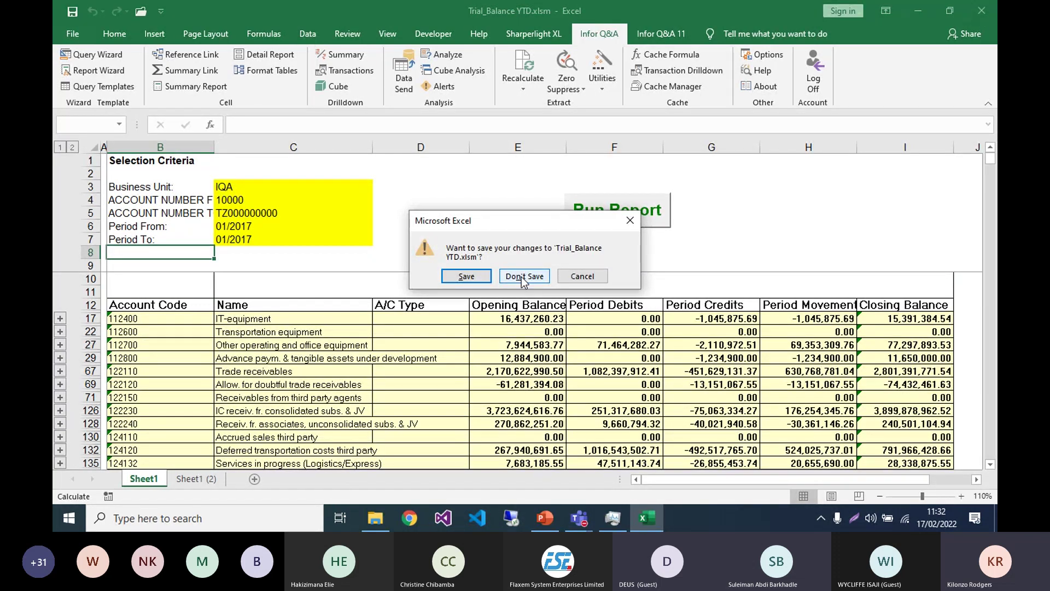
pyautogui.click(522, 277)
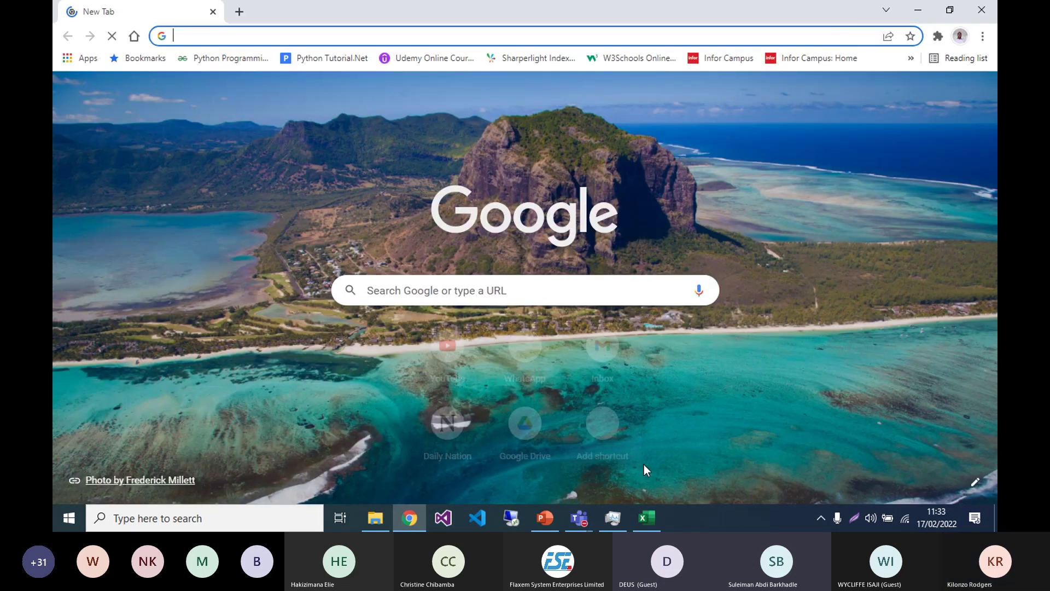
pyautogui.moveTo(649, 516)
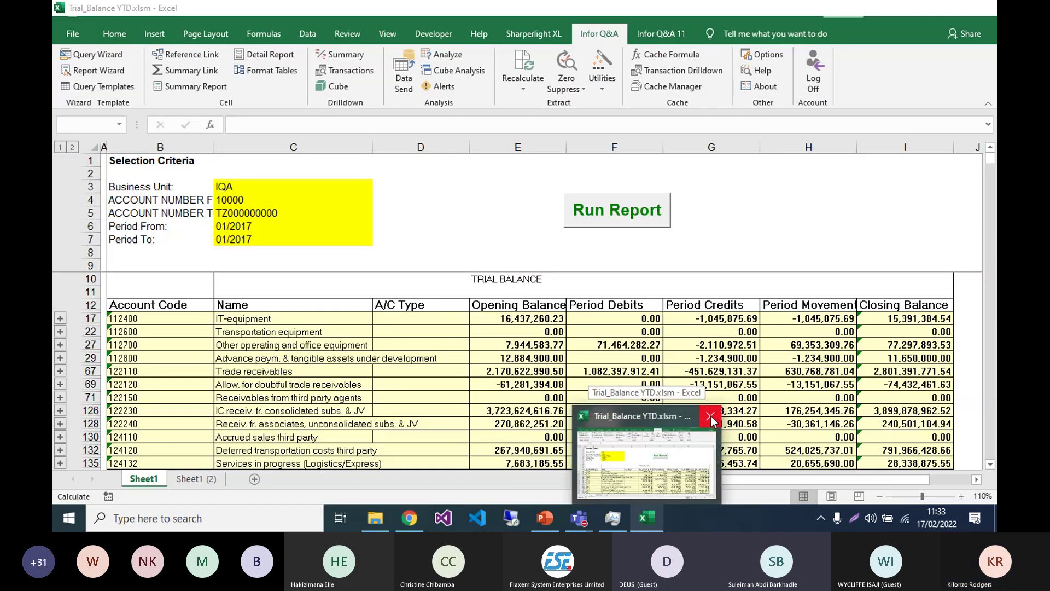
pyautogui.click(711, 416)
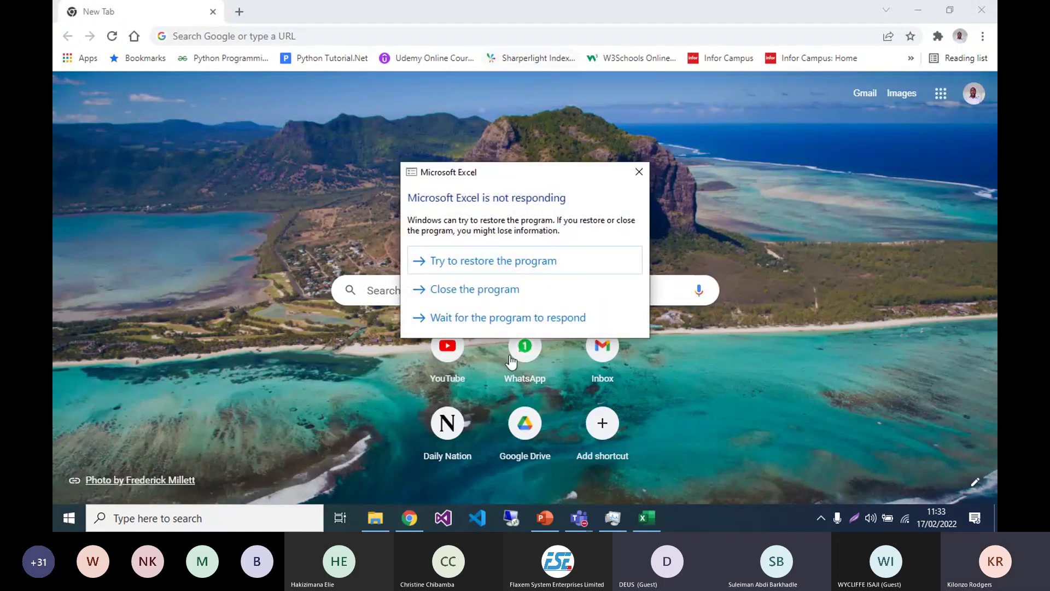
pyautogui.click(477, 290)
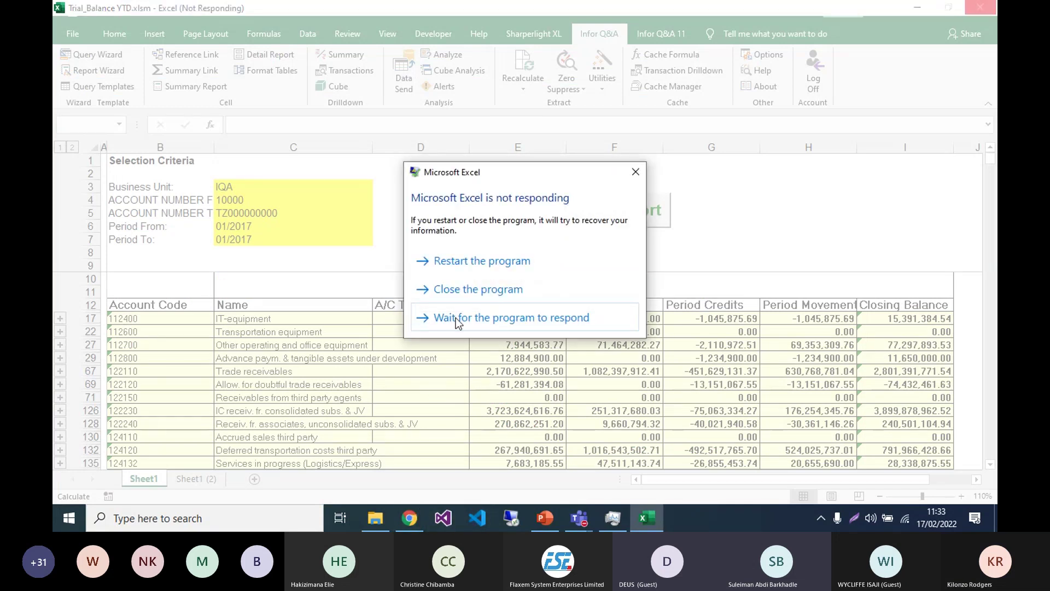
pyautogui.click(461, 288)
# Step: Switch to Chrome, open the bookmarked Sharperlight Index page, and sign in with the user name
pyautogui.click(408, 518)
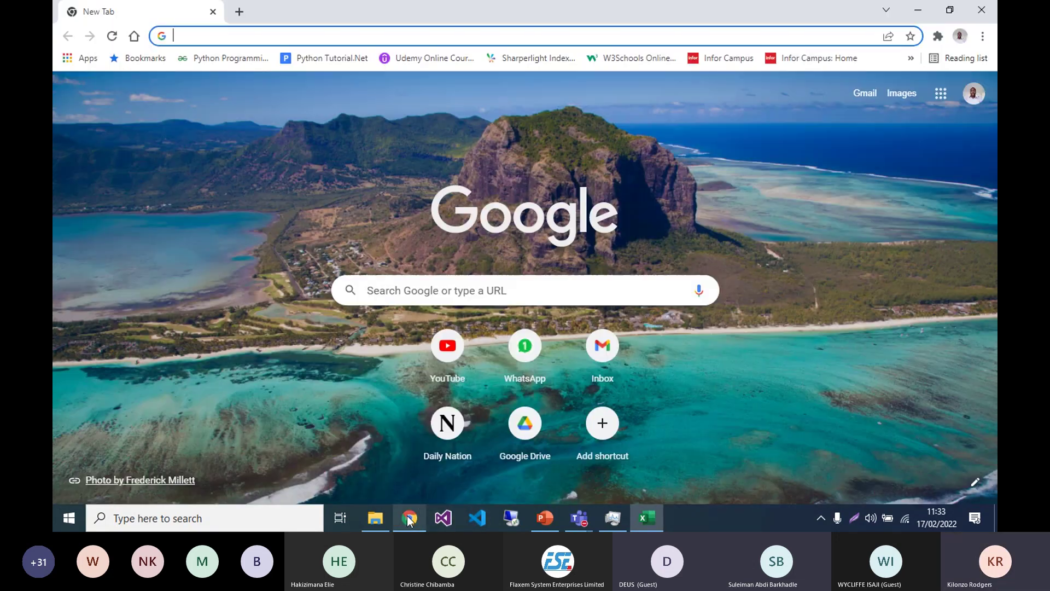
pyautogui.click(524, 58)
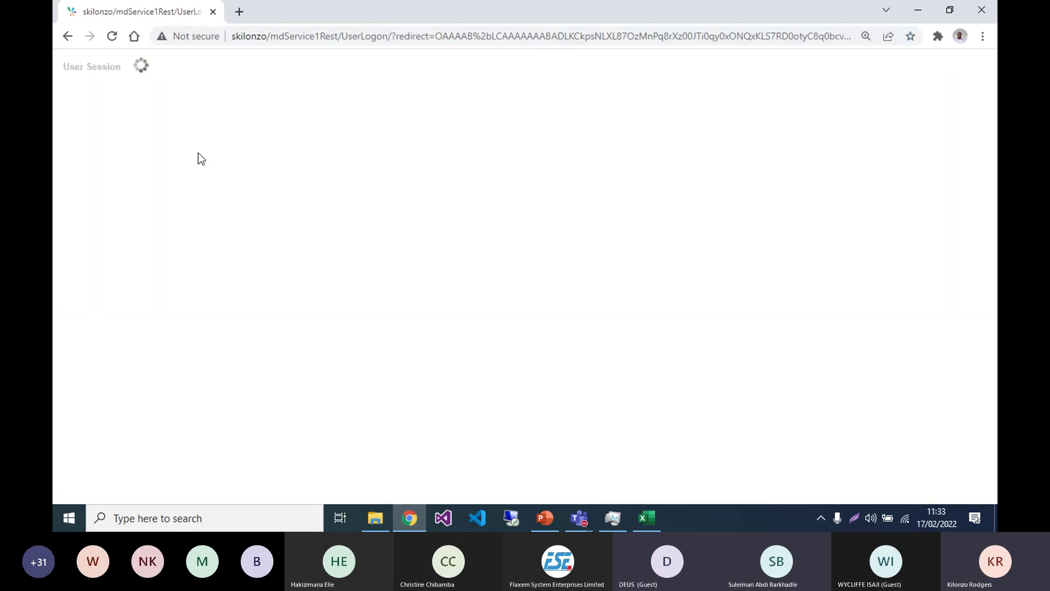
pyautogui.write('FLM')
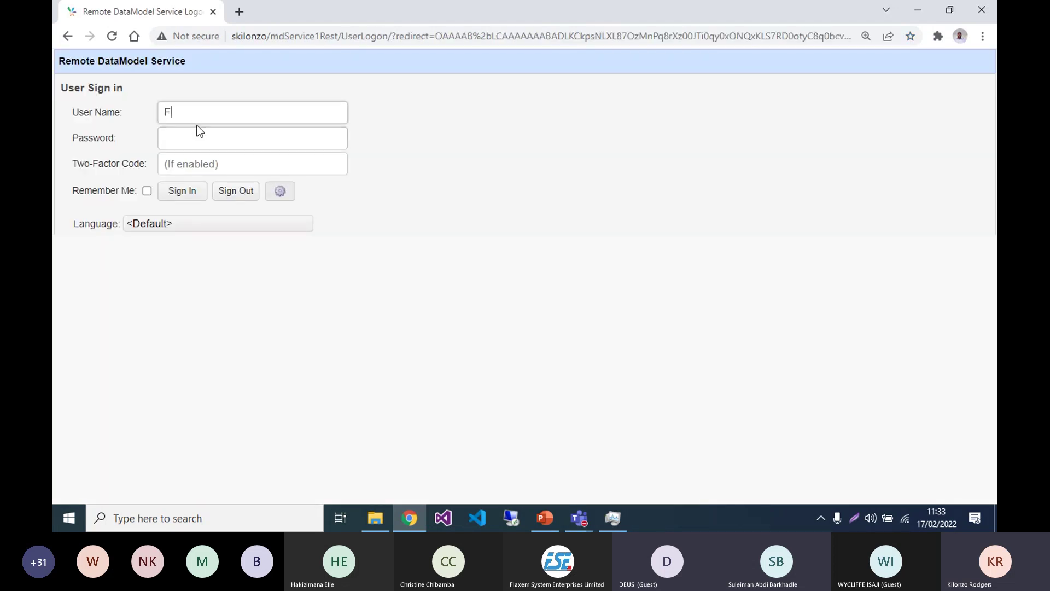
pyautogui.click(200, 191)
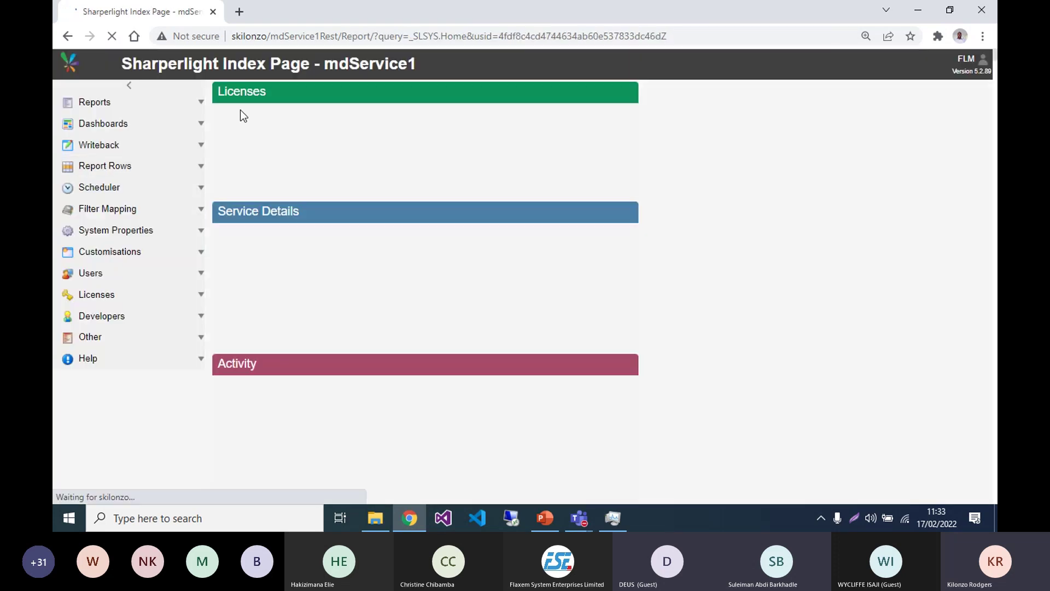
# Step: Open the Debtor Ageing report from the published reports list and run it for business unit PK1 with reporting date 26/05/2006
pyautogui.click(194, 108)
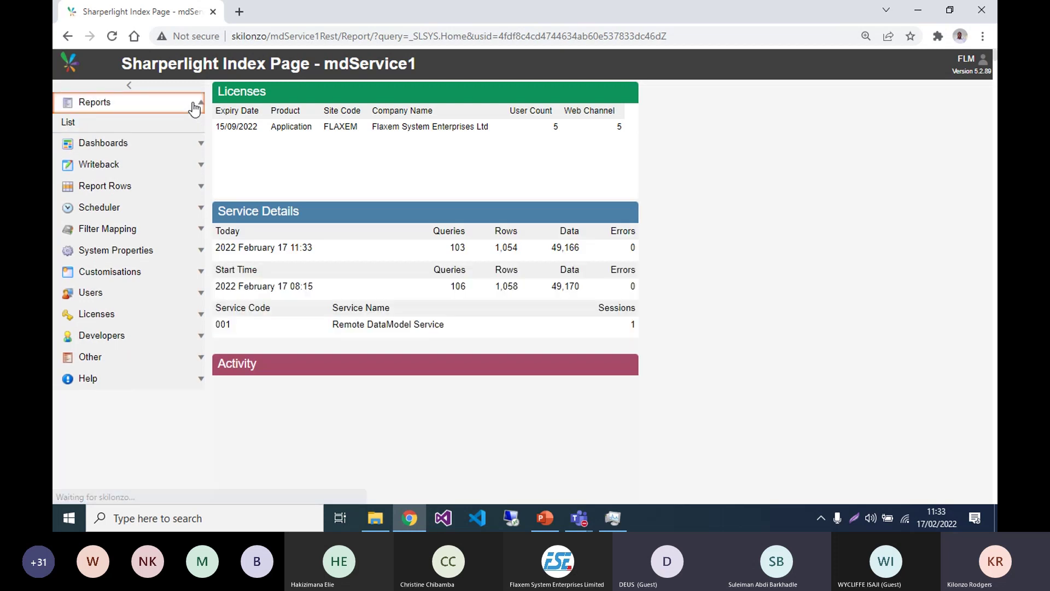
pyautogui.click(72, 125)
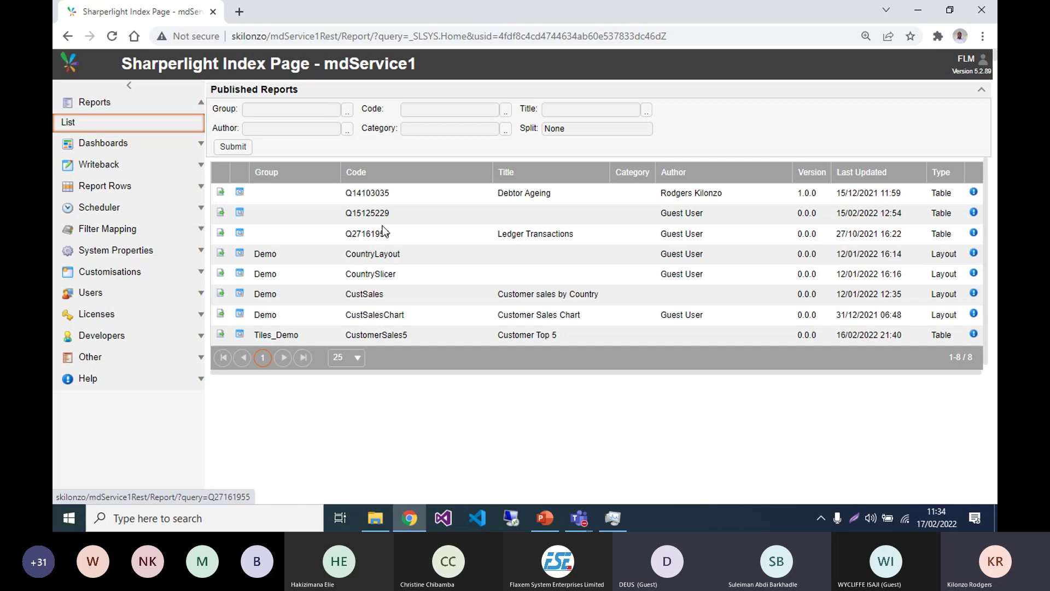
pyautogui.click(369, 193)
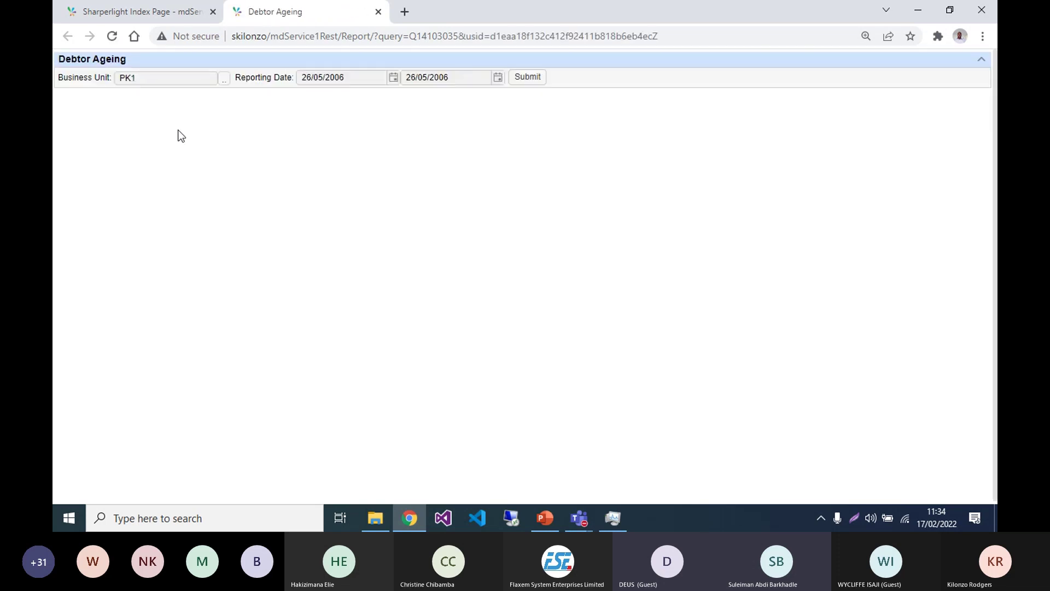
pyautogui.click(520, 78)
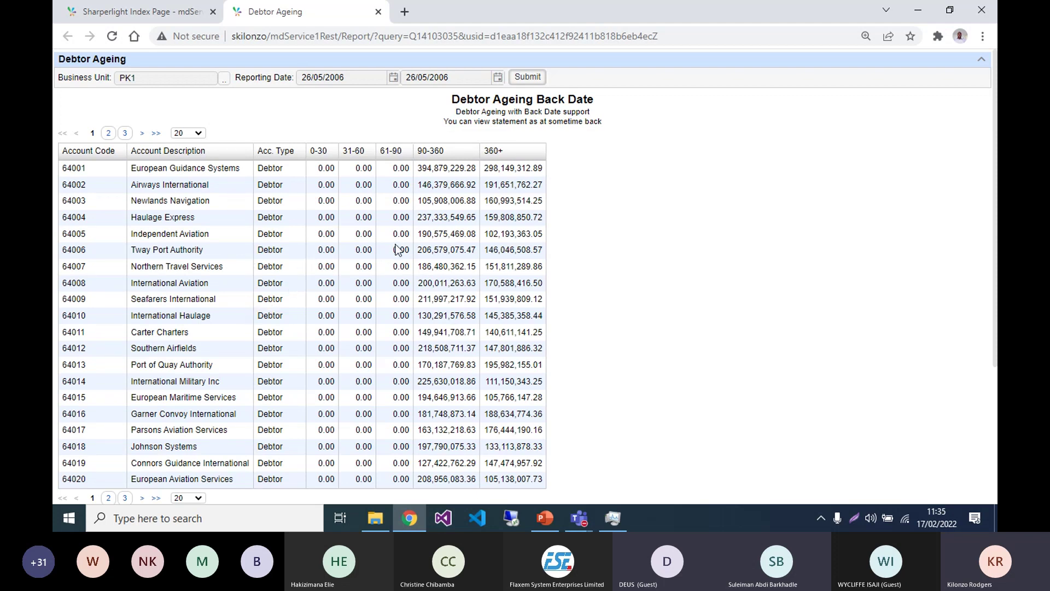
# Step: Review the Debtor Ageing report's available options and open the report in Query Builder
pyautogui.rightClick(360, 222)
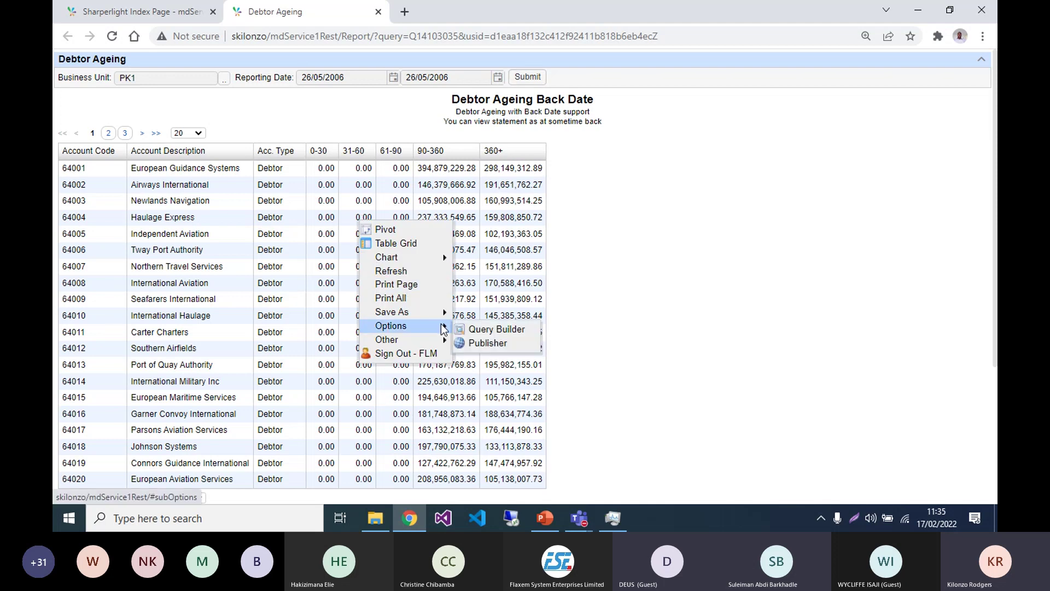
pyautogui.moveTo(436, 319)
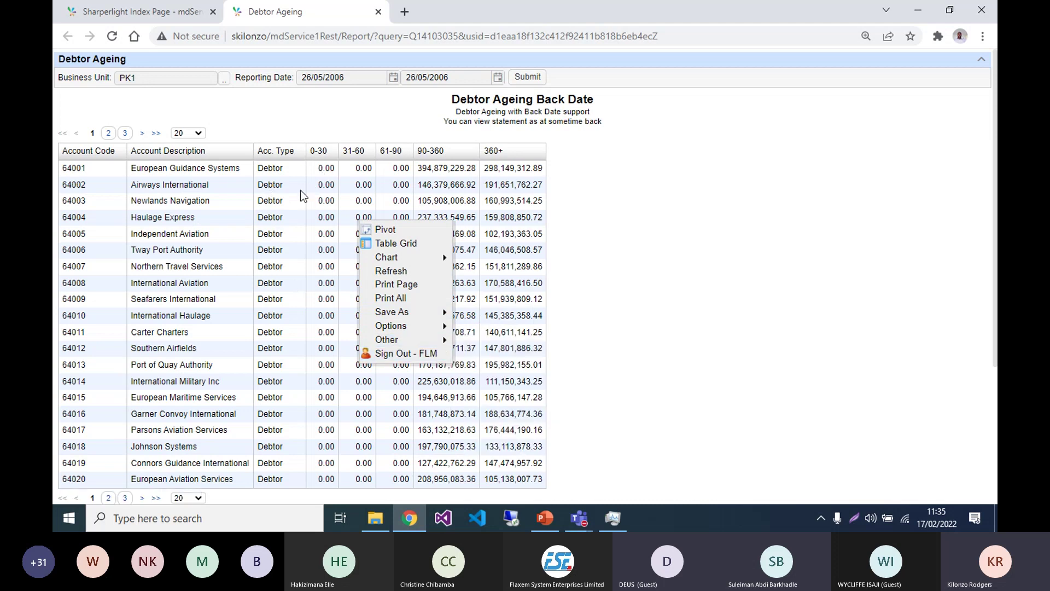
pyautogui.click(284, 186)
pyautogui.rightClick(284, 186)
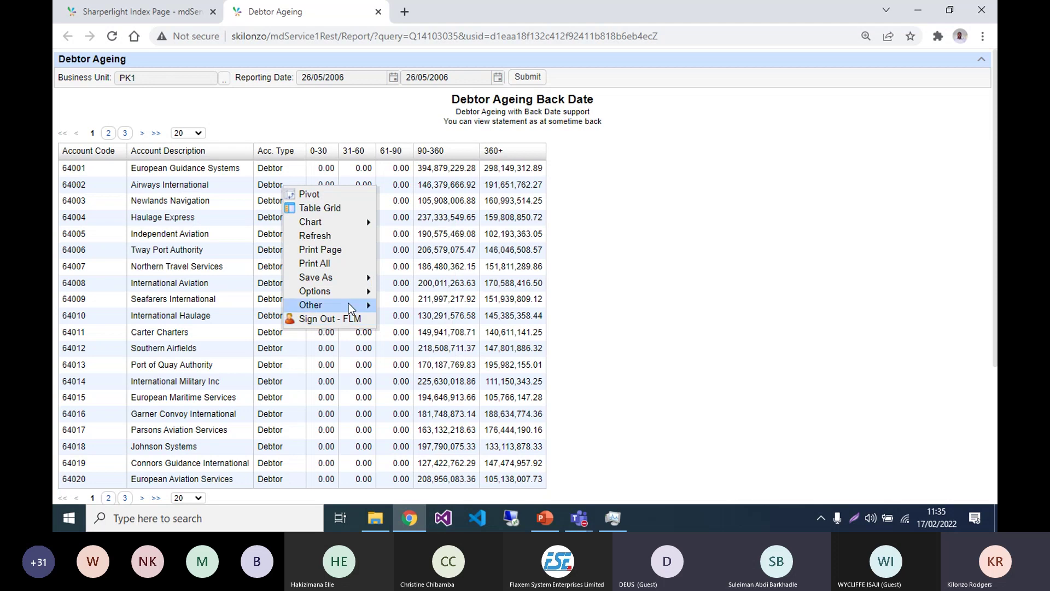
pyautogui.moveTo(356, 294)
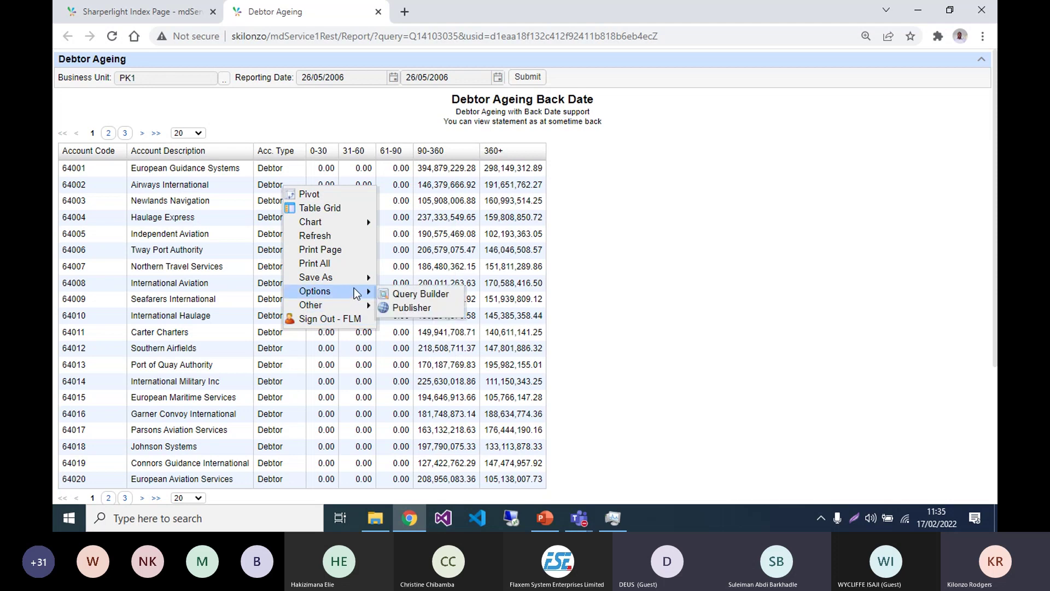
pyautogui.click(419, 295)
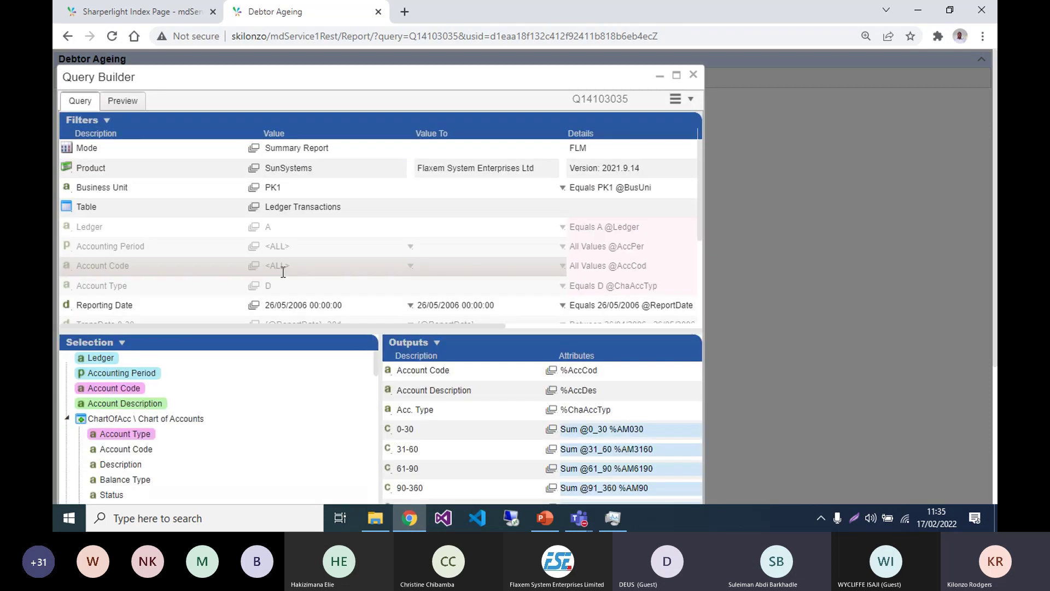
# Step: Examine the Debtor Ageing query's filters and preview its output, returning to the query definition
pyautogui.scroll(-3, 288, 280)
pyautogui.scroll(3, 287, 281)
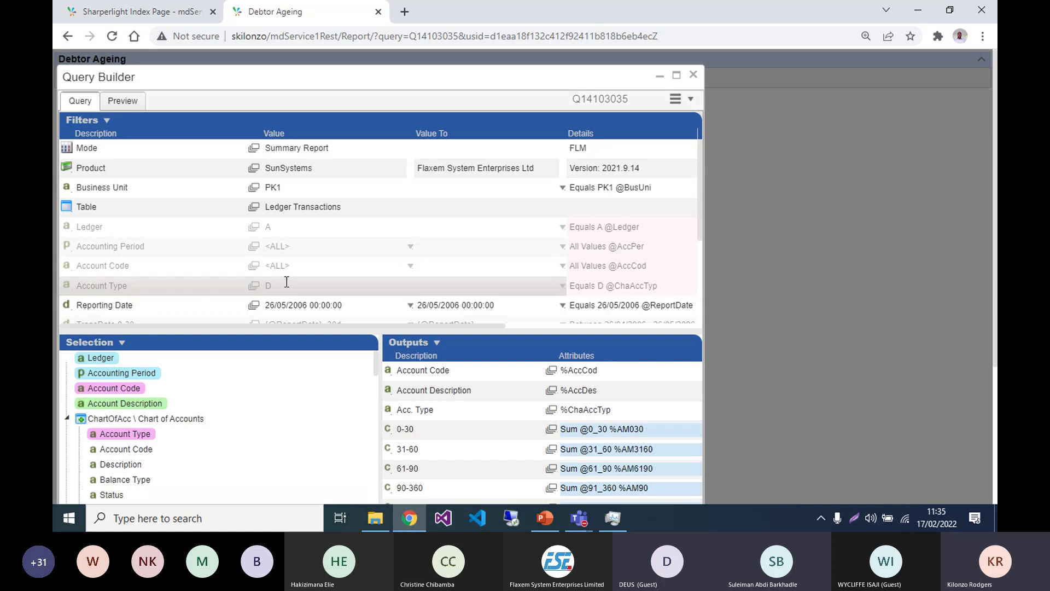
pyautogui.click(122, 101)
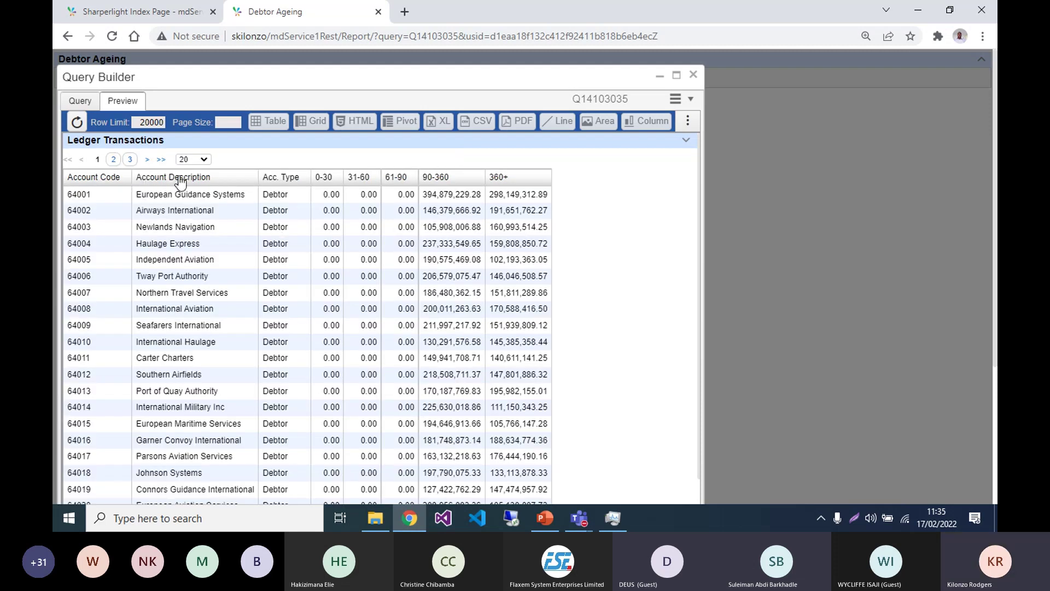
pyautogui.click(81, 102)
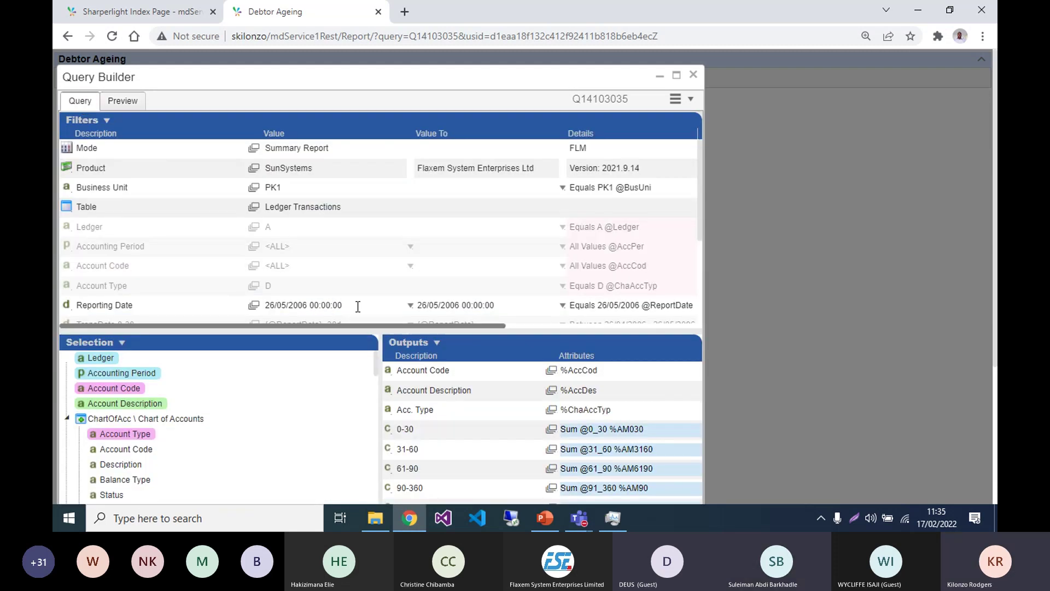
# Step: Open the Demo CountryLayout report from the published reports, close the Debtor Ageing page, and examine the customer sales table and pie chart
pyautogui.click(120, 16)
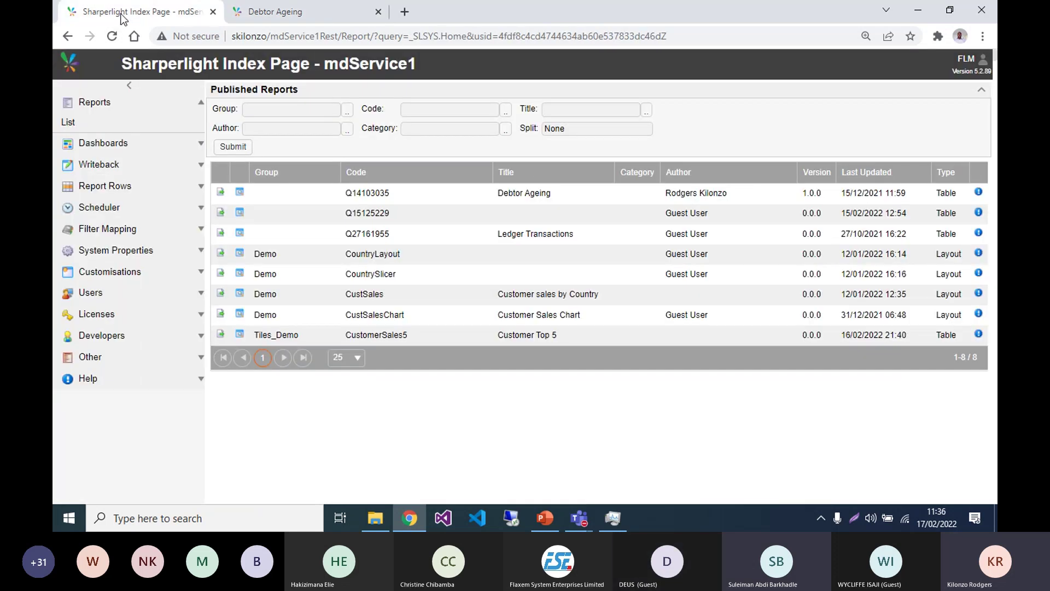
pyautogui.click(387, 255)
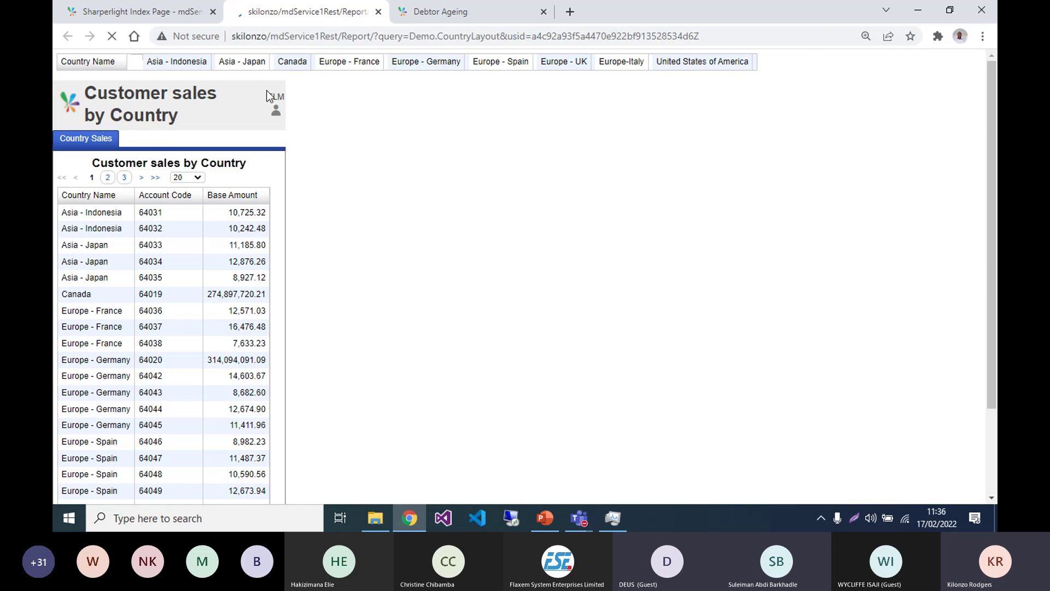
pyautogui.click(544, 11)
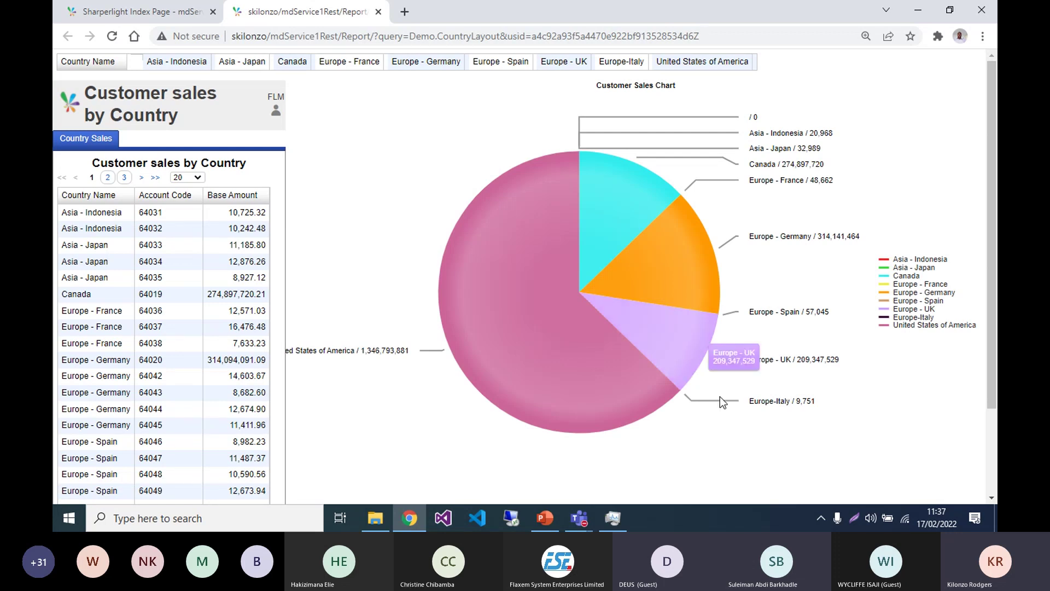
pyautogui.scroll(-1, 892, 397)
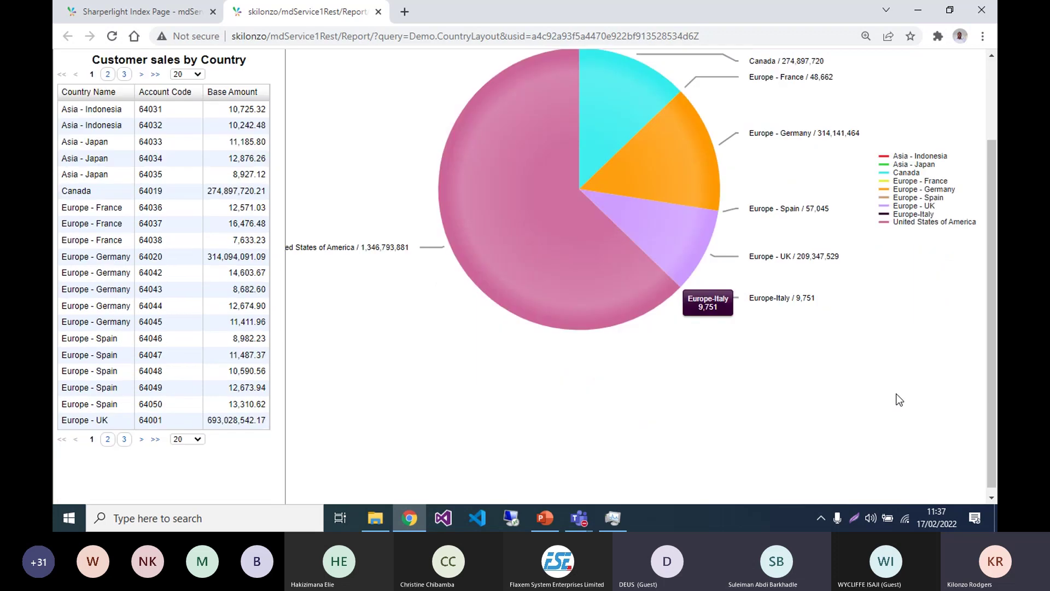
pyautogui.scroll(1, 895, 398)
pyautogui.moveTo(482, 322)
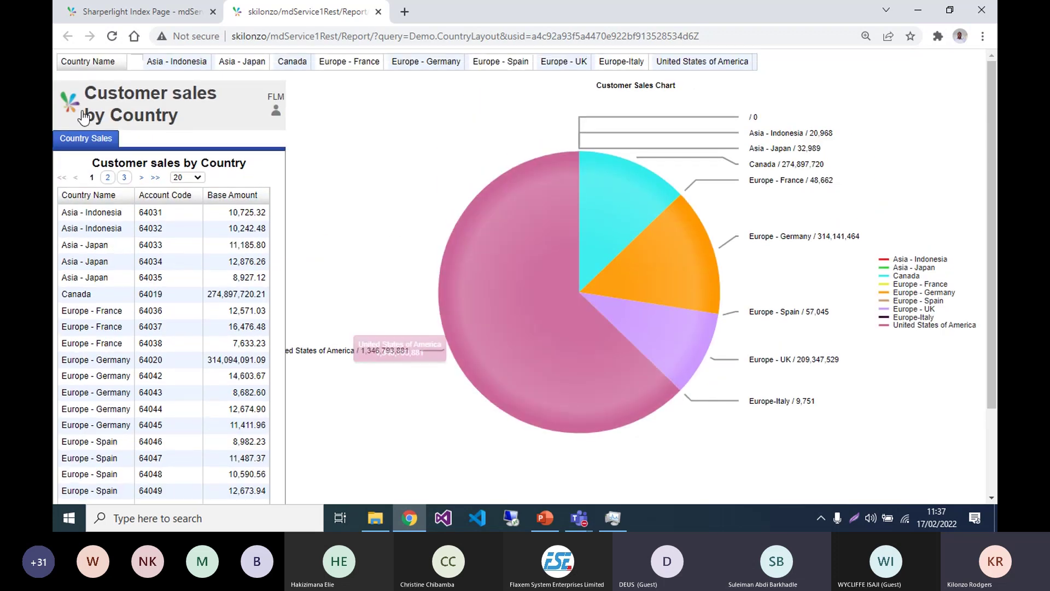
# Step: Filter the customer sales table by country for Asia - Indonesia, Asia - Japan and Canada in turn
pyautogui.click(177, 65)
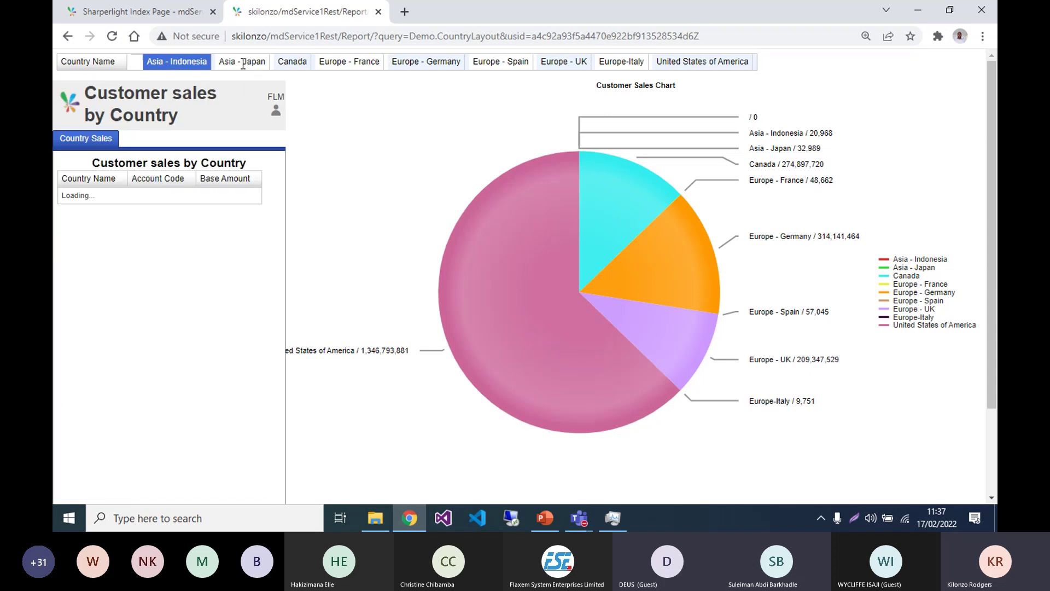
pyautogui.click(240, 62)
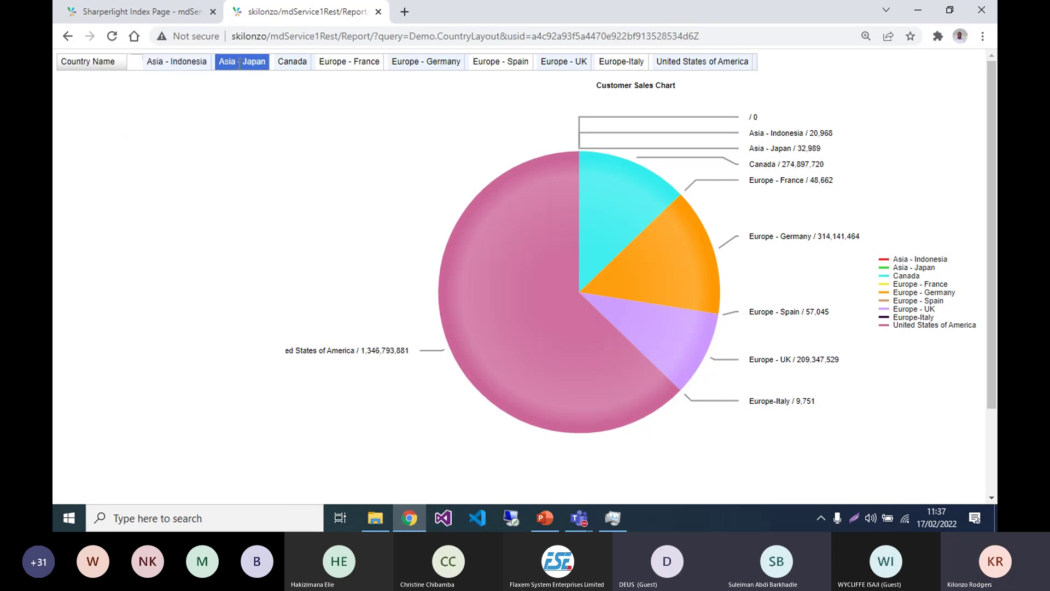
pyautogui.click(290, 62)
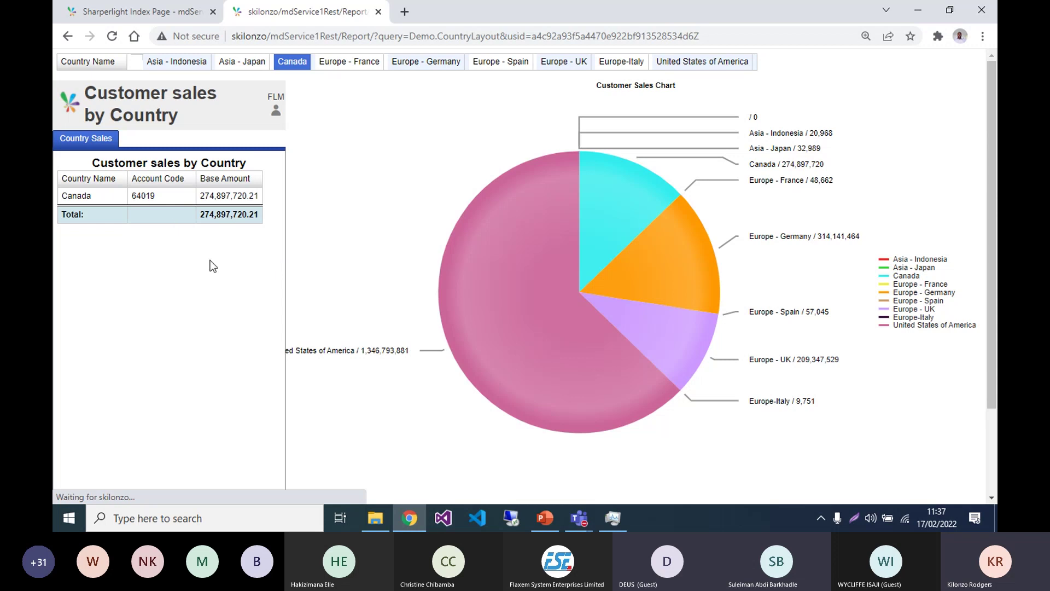
pyautogui.moveTo(546, 247)
# Step: Close the Sharperlight browser window and launch Infor SunSystems from the desktop
pyautogui.click(985, 8)
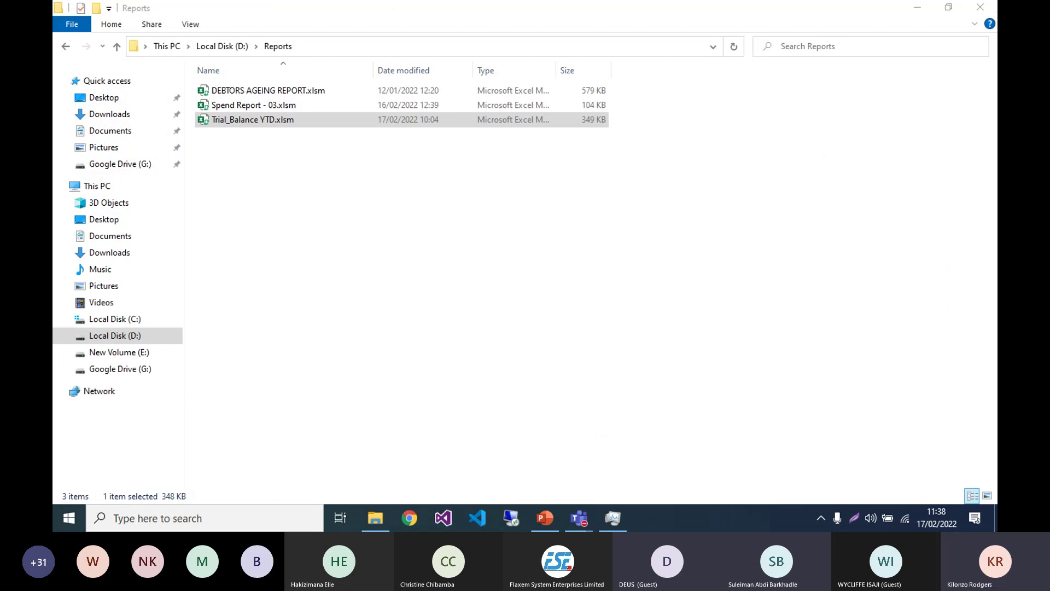
pyautogui.click(996, 525)
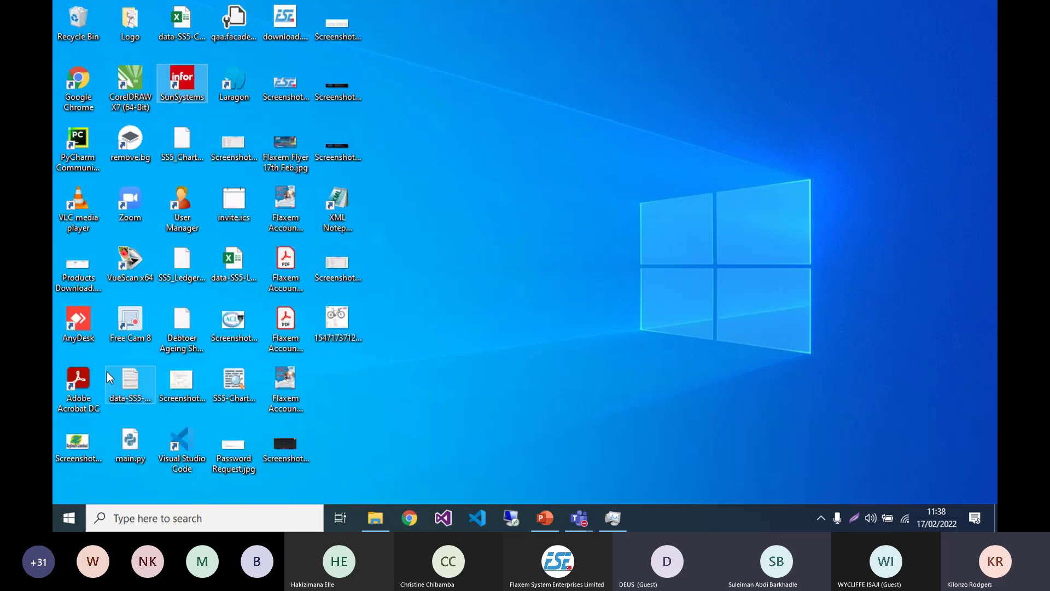
pyautogui.doubleClick(186, 83)
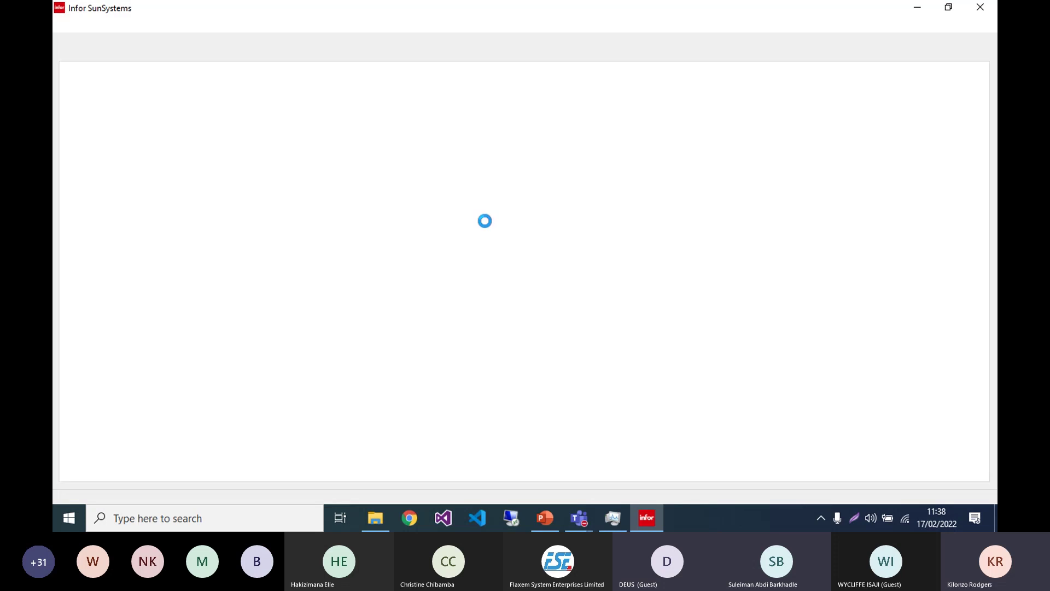
# Step: Sign in to Infor SunSystems with the FLM operator ID
pyautogui.write('flm')
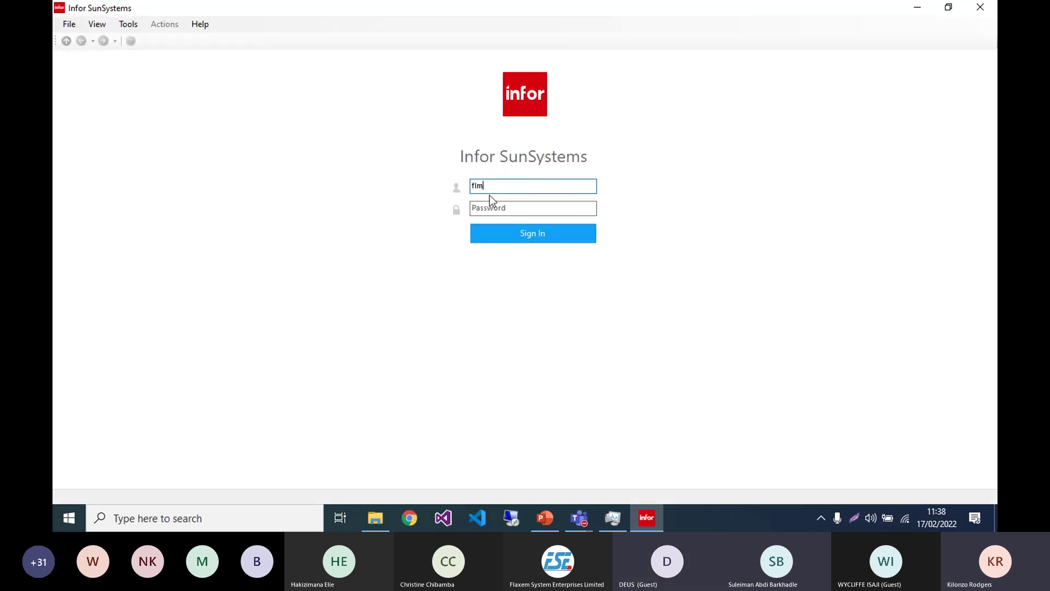
pyautogui.press('Return')
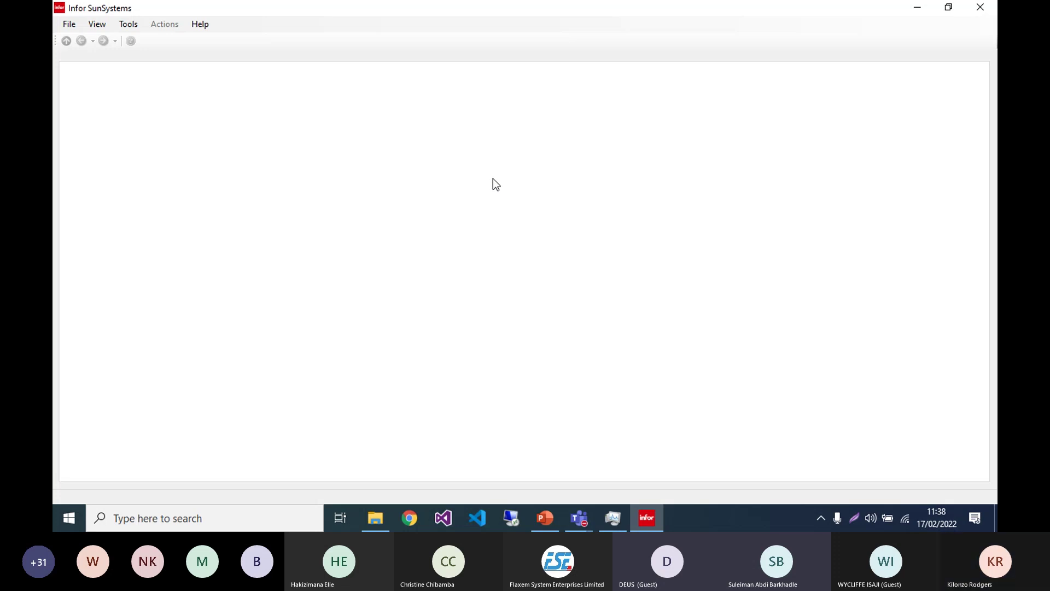
pyautogui.click(497, 281)
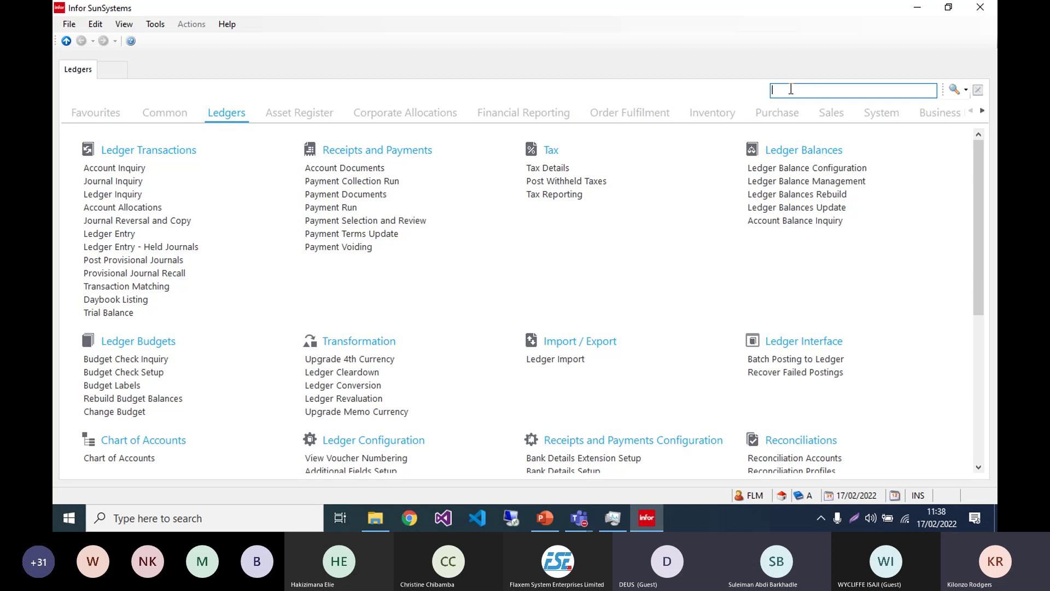
# Step: Find the Payment Run function with the code pyr, open it for business unit RJT, and continue despite the unposted journals
pyautogui.write('c')
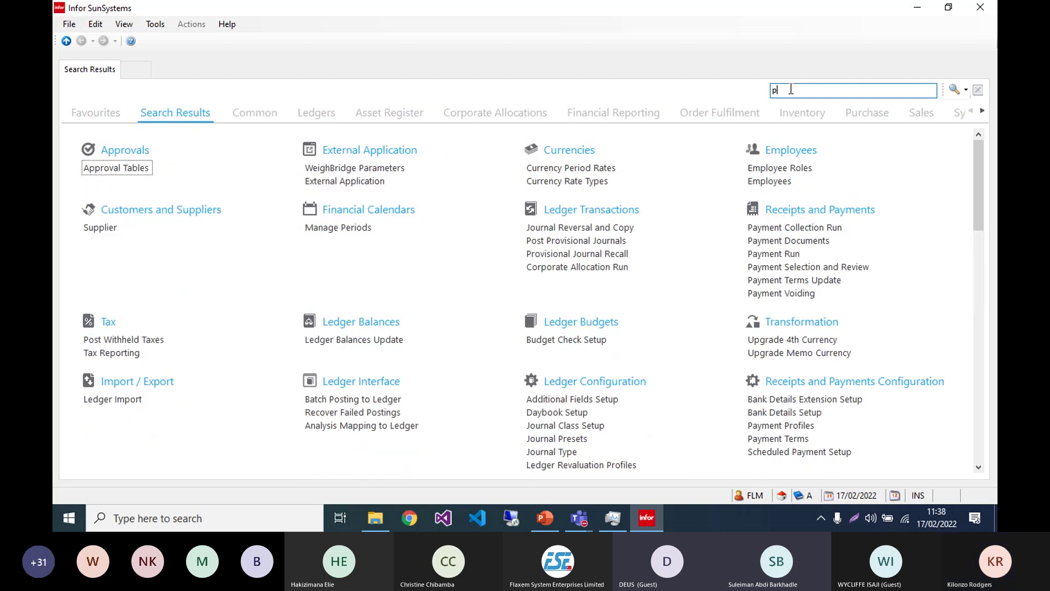
pyautogui.press('Return')
pyautogui.write('R01')
pyautogui.press('Return')
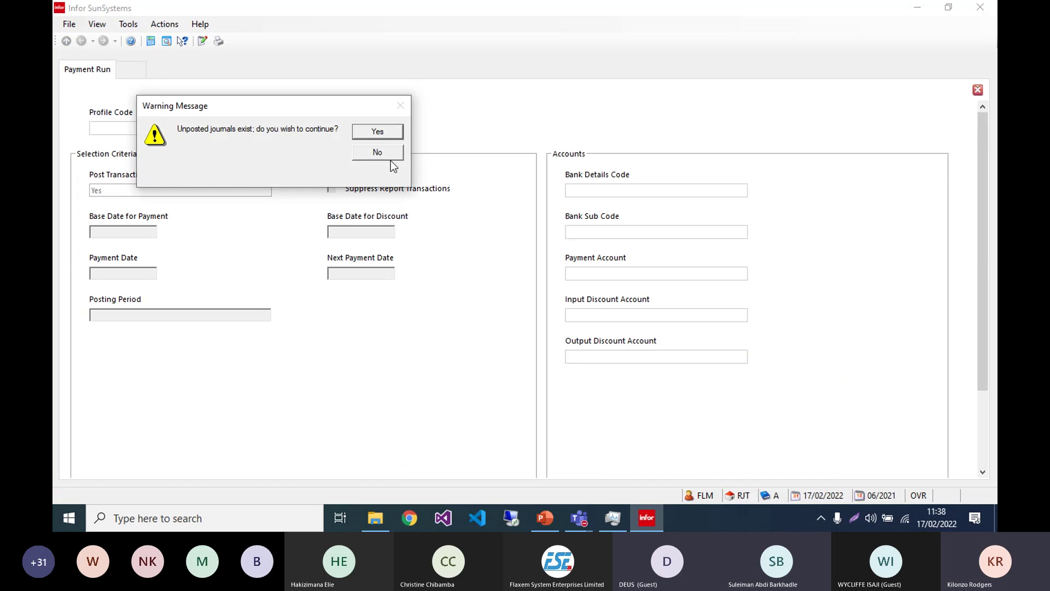
pyautogui.click(381, 134)
pyautogui.click(391, 147)
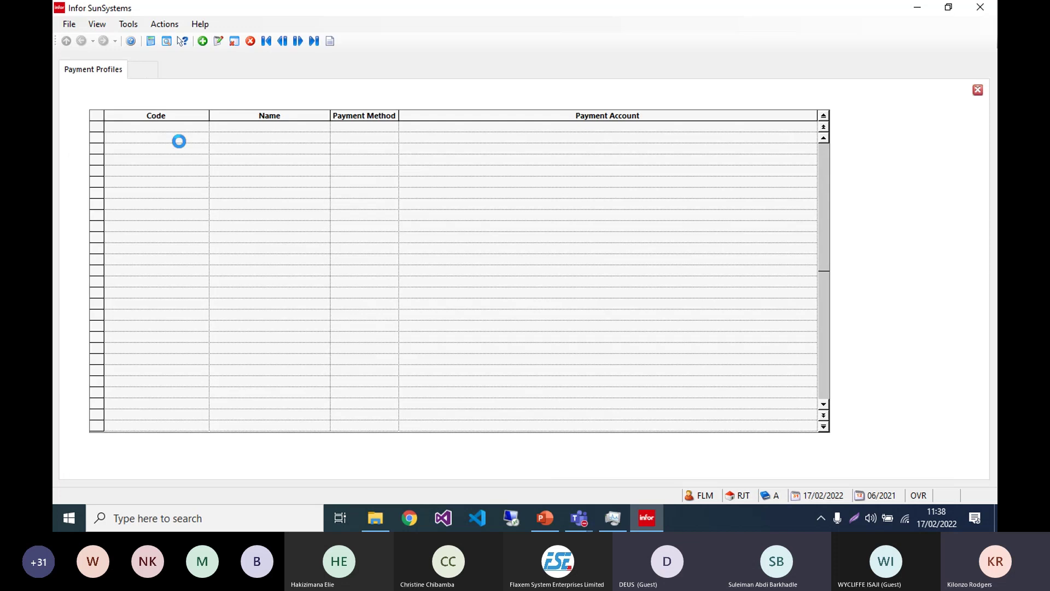
# Step: Choose the SC_ANK payment profile, set Post Transactions to Yes, and accept the payment run criteria
pyautogui.doubleClick(134, 136)
pyautogui.scroll(-5, 164, 337)
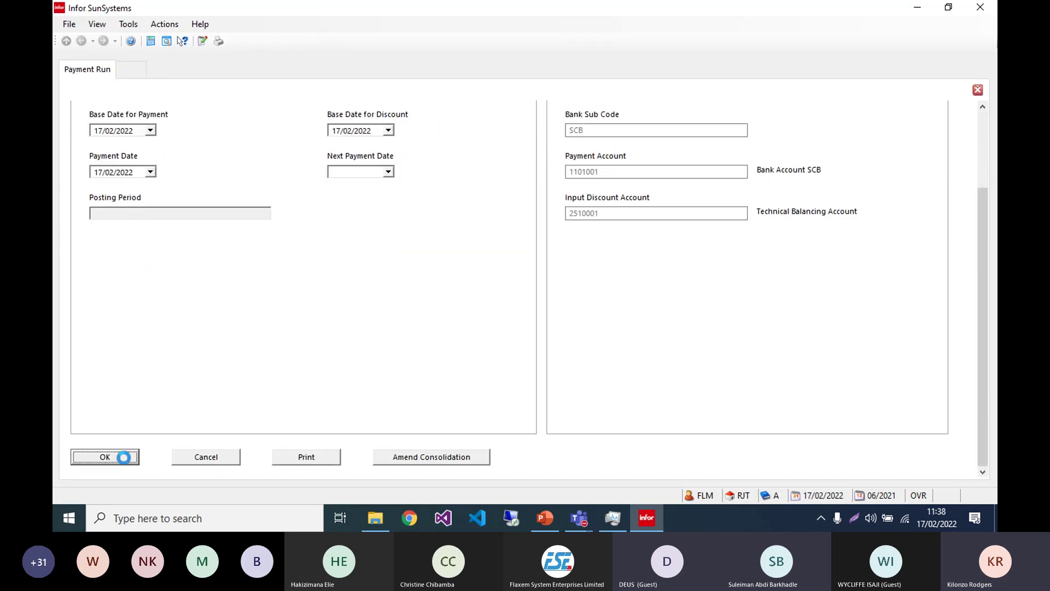
pyautogui.scroll(2, 113, 354)
pyautogui.scroll(-2, 122, 388)
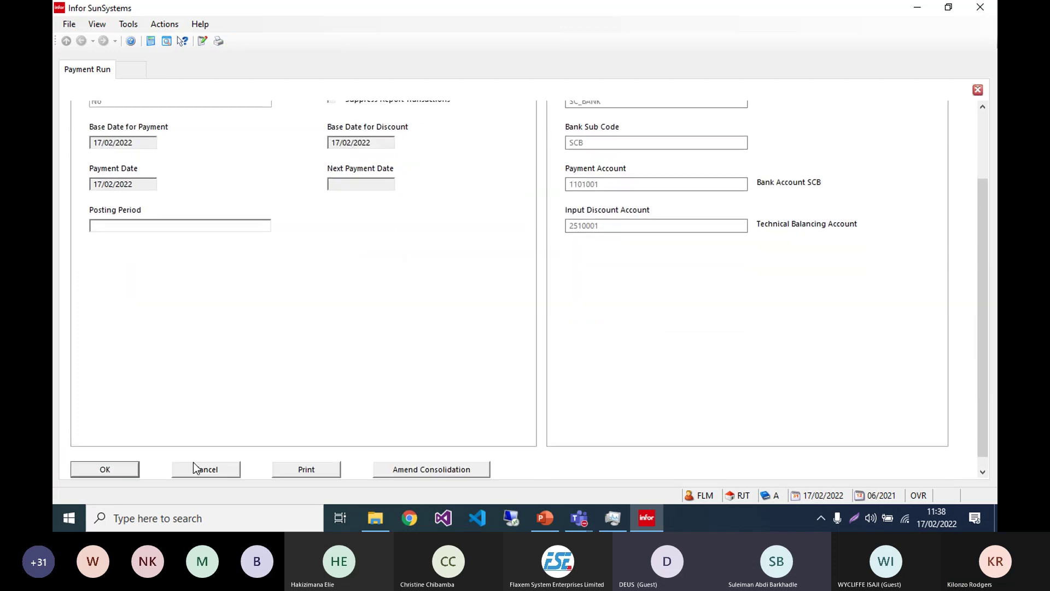
pyautogui.scroll(2, 185, 419)
pyautogui.click(112, 164)
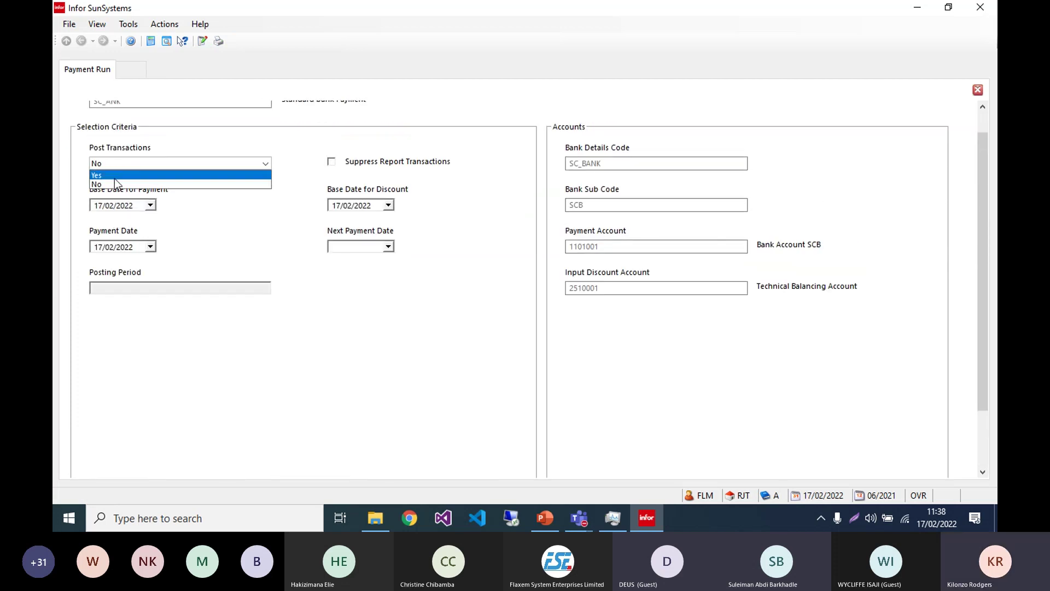
pyautogui.click(114, 178)
pyautogui.press('Return')
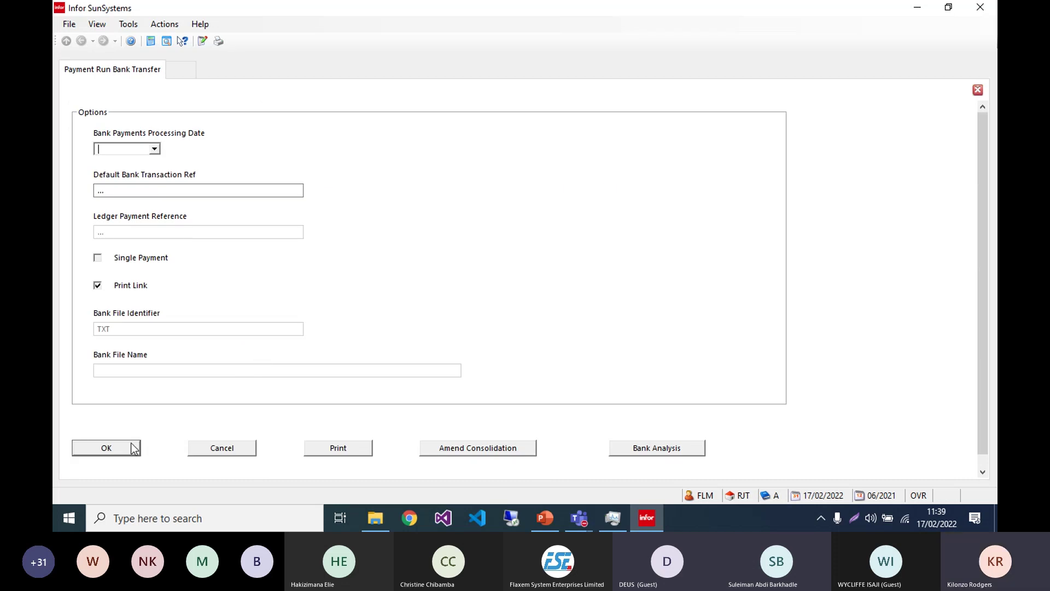
# Step: Accept 17/02/2022 as the bank payments processing date and set the bank file name to C:/BankPYMT008
pyautogui.click(133, 447)
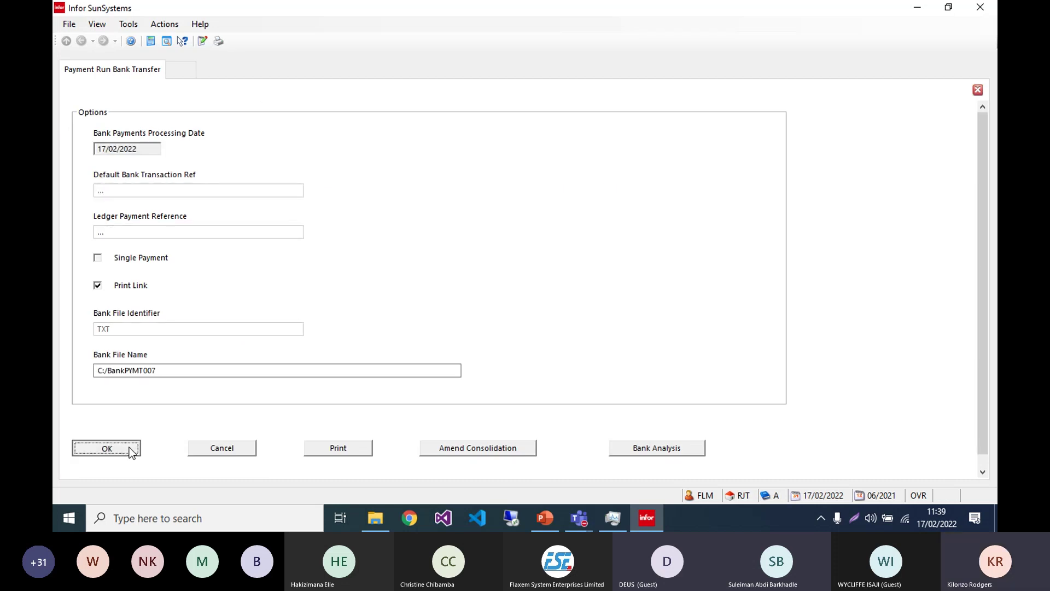
pyautogui.click(172, 370)
pyautogui.click(171, 371)
pyautogui.press('BackSpace')
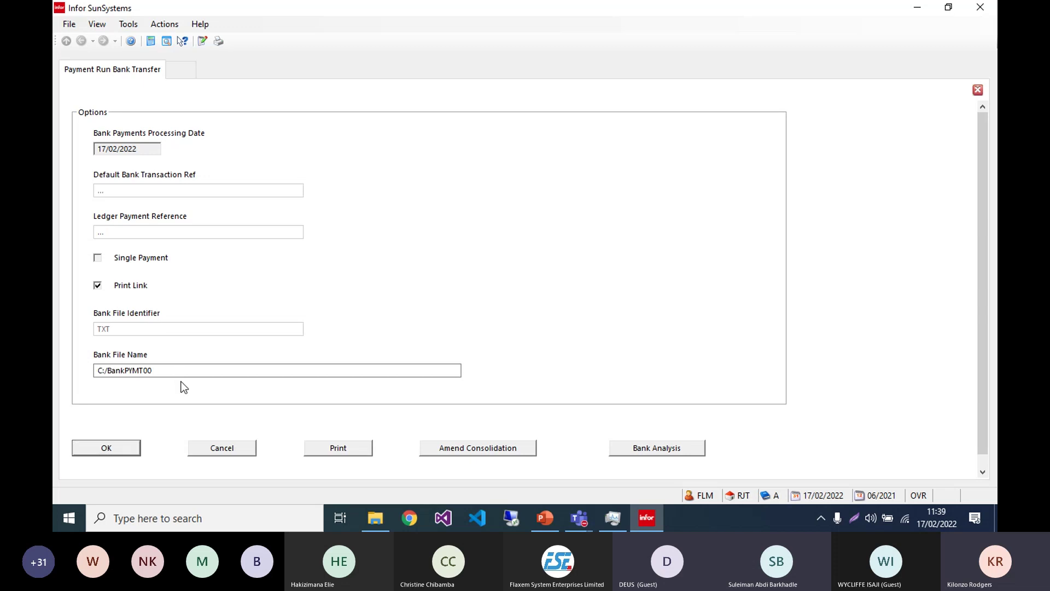
pyautogui.write('8')
pyautogui.click(124, 449)
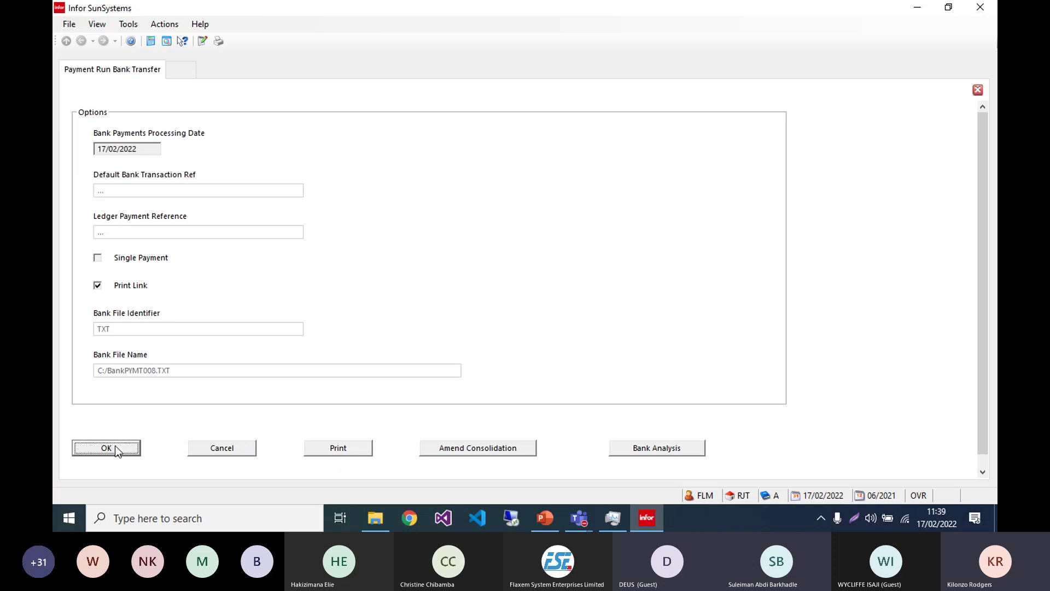
# Step: Output the payment run bank transfer report with the View option
pyautogui.click(338, 448)
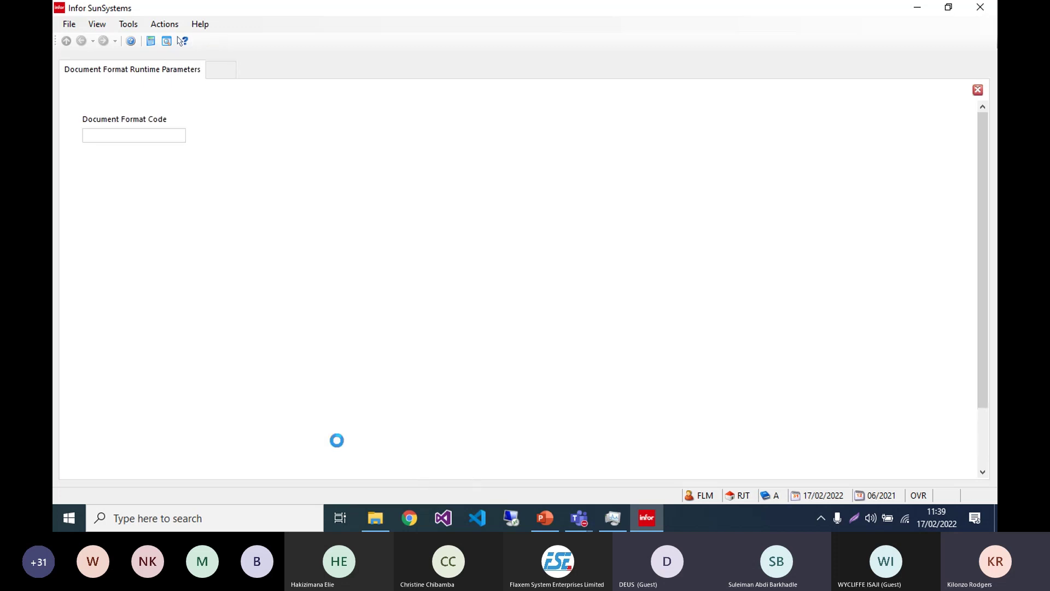
pyautogui.scroll(-2, 235, 386)
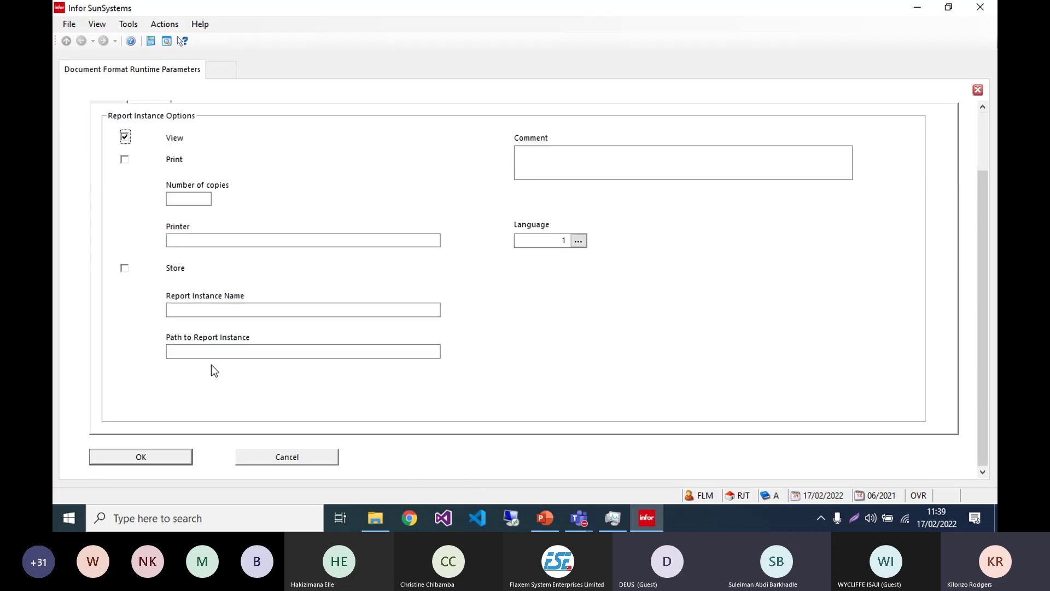
pyautogui.click(159, 458)
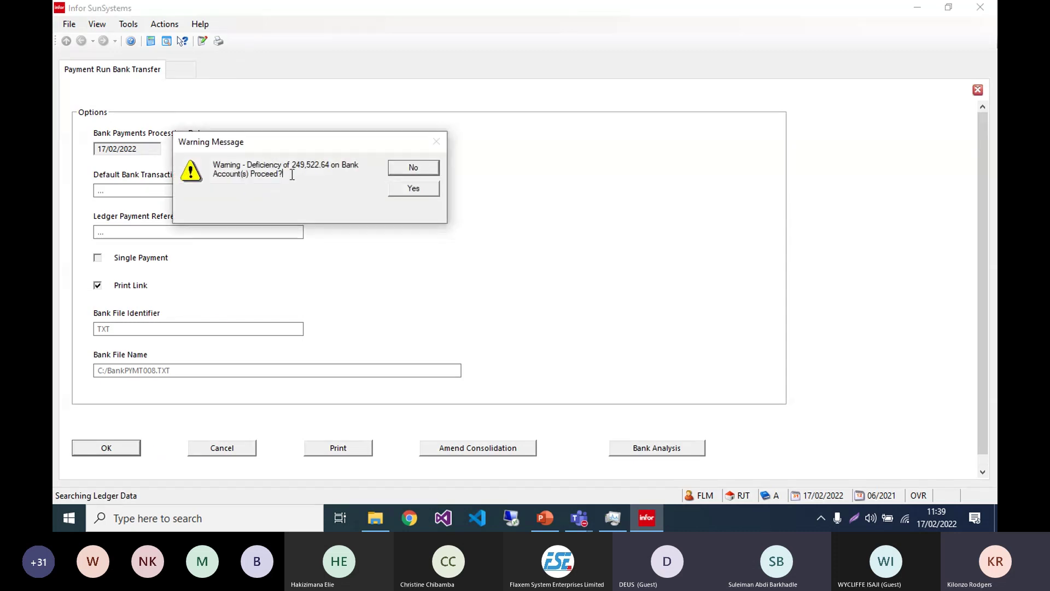
# Step: Review the bank account deficiency warnings and choose to proceed with the payment run
pyautogui.moveTo(289, 176); pyautogui.dragTo(248, 162)
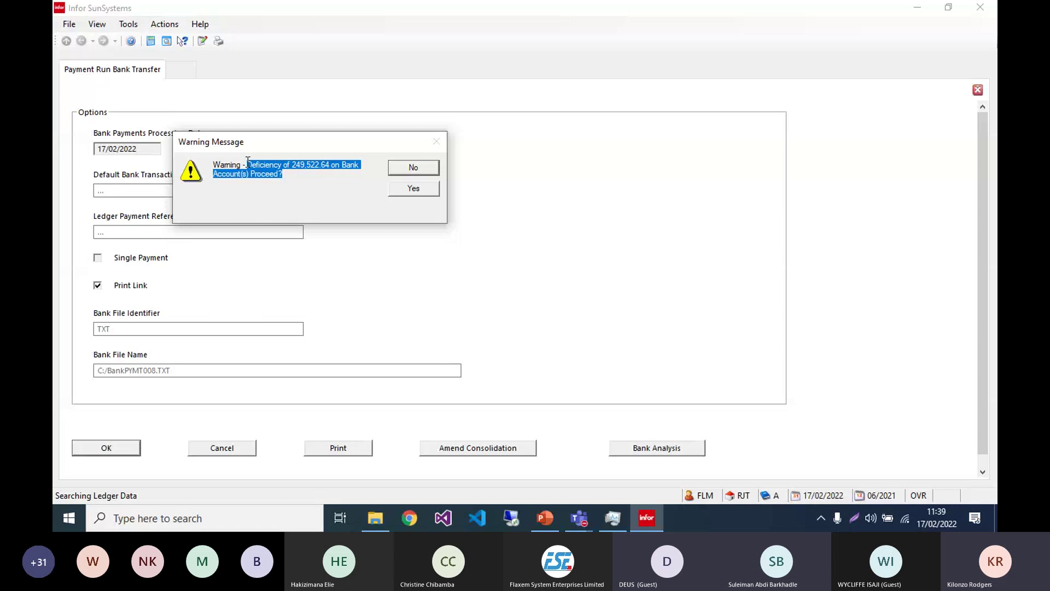
pyautogui.moveTo(248, 161); pyautogui.dragTo(214, 162)
pyautogui.click(291, 182)
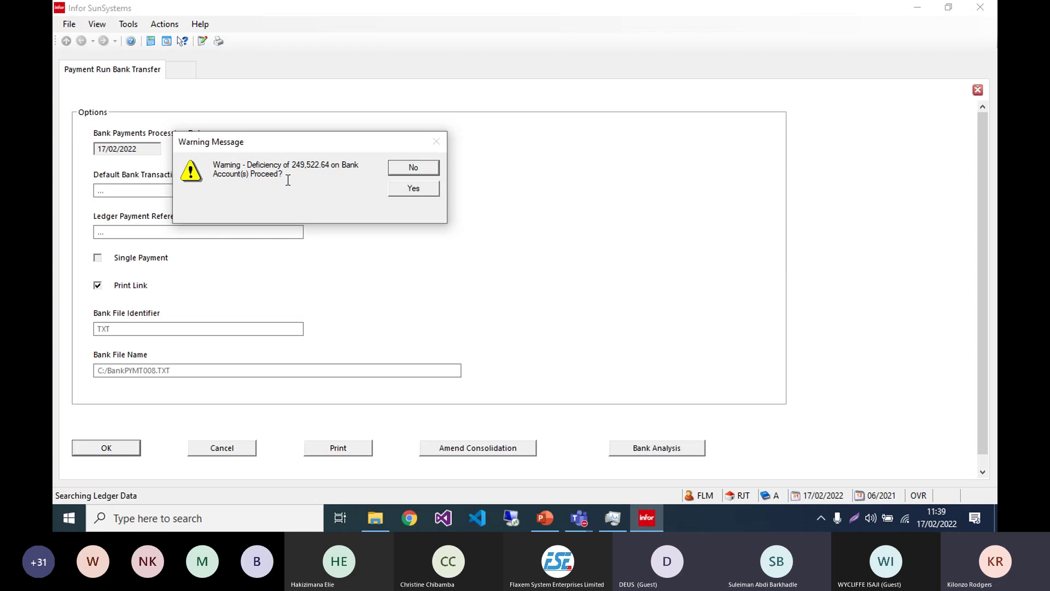
pyautogui.moveTo(283, 175); pyautogui.dragTo(211, 164)
pyautogui.click(283, 175)
pyautogui.moveTo(283, 175); pyautogui.dragTo(215, 166)
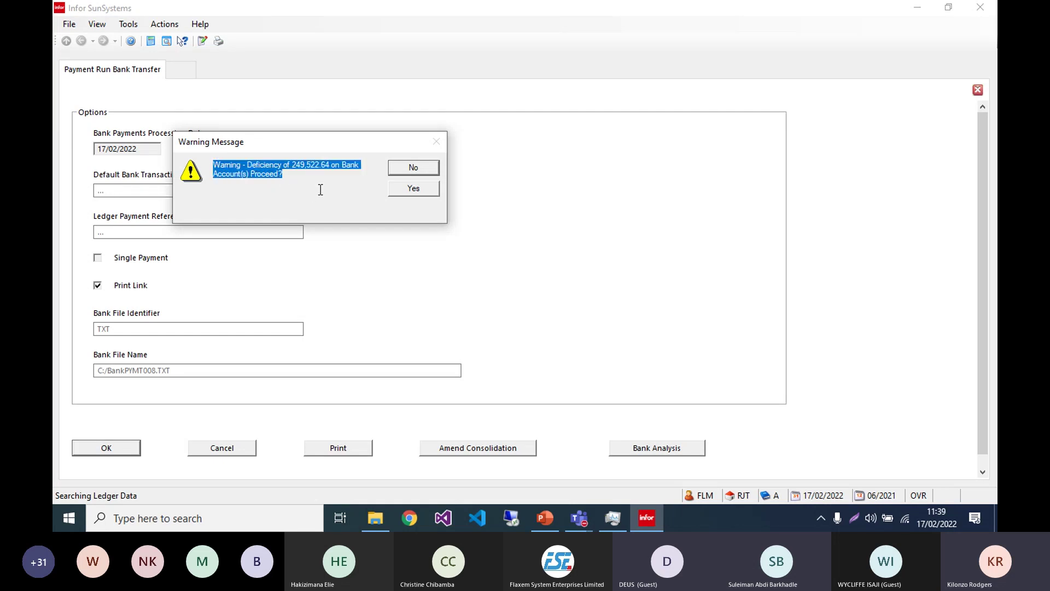
pyautogui.click(402, 190)
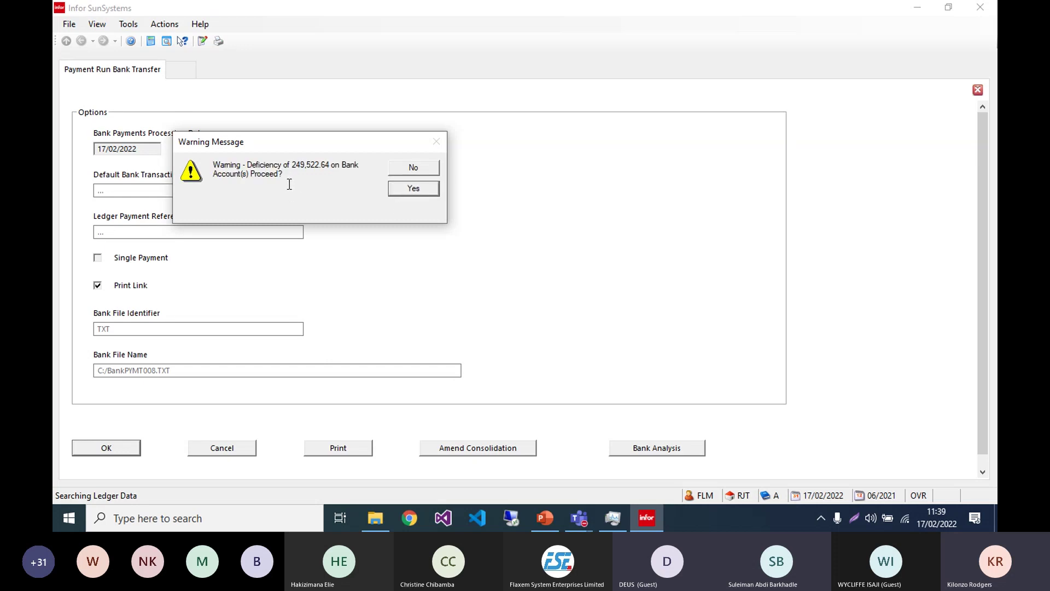
pyautogui.click(406, 191)
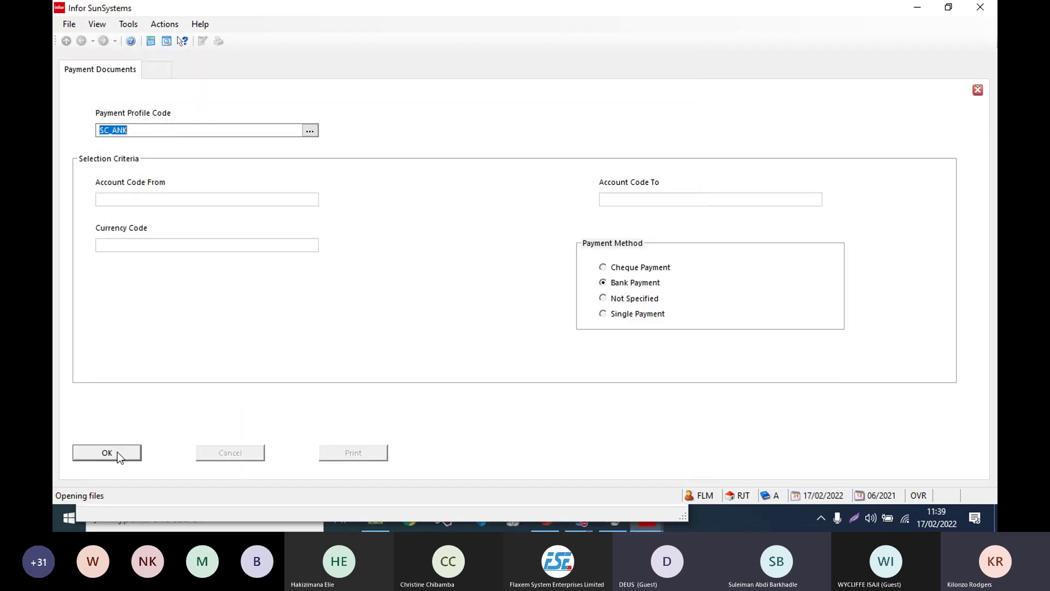
# Step: Generate the payment documents for profile SC_ANK using the Bank Payment method and output them for viewing
pyautogui.click(117, 452)
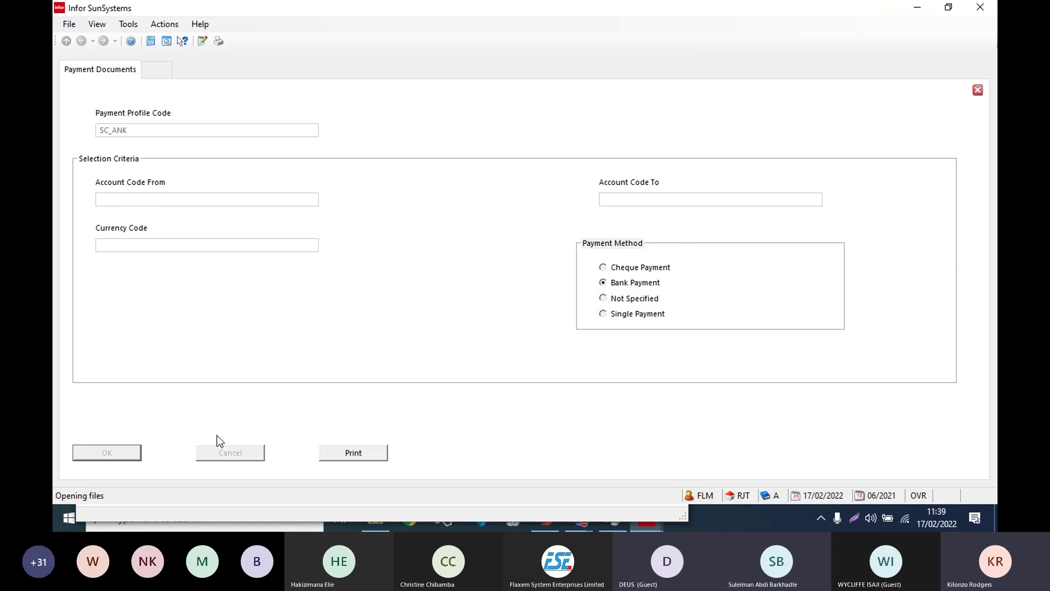
pyautogui.click(351, 455)
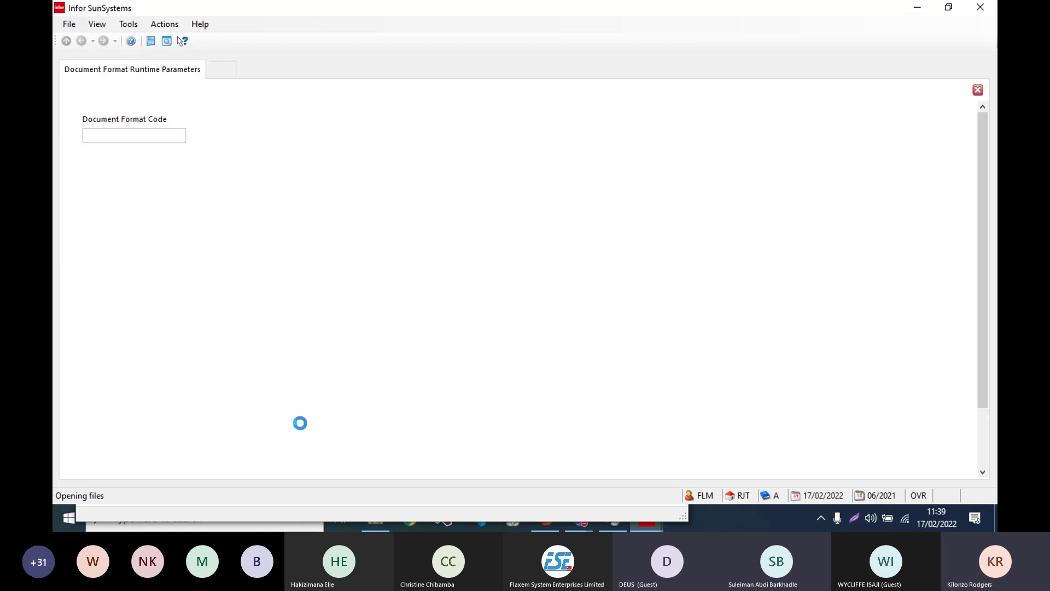
pyautogui.click(150, 458)
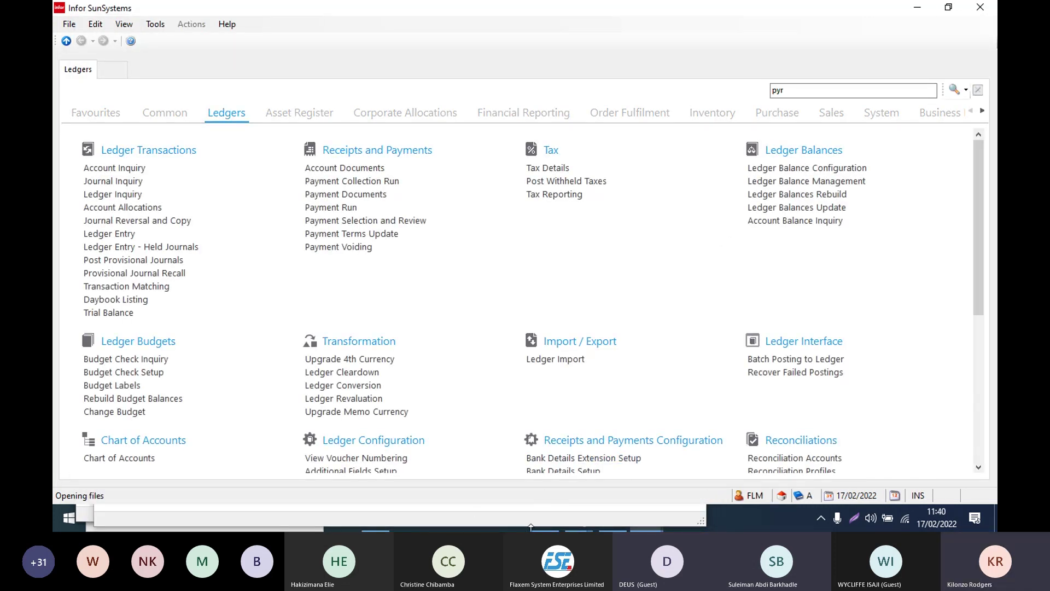
# Step: Switch to File Explorer and open BankPYMT008.TXT from Local Disk (C:)
pyautogui.click(68, 519)
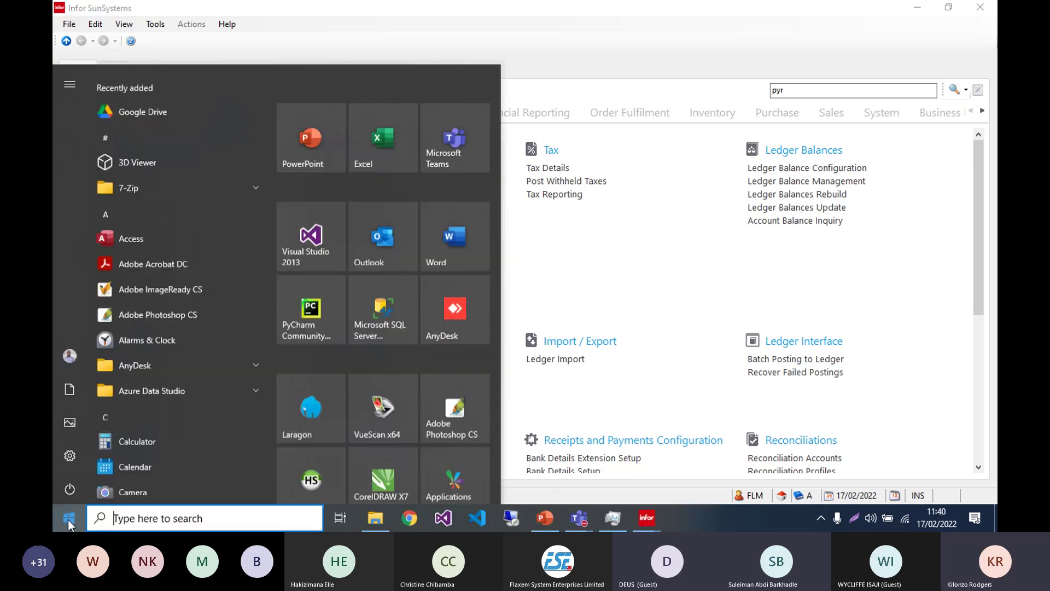
pyautogui.click(379, 520)
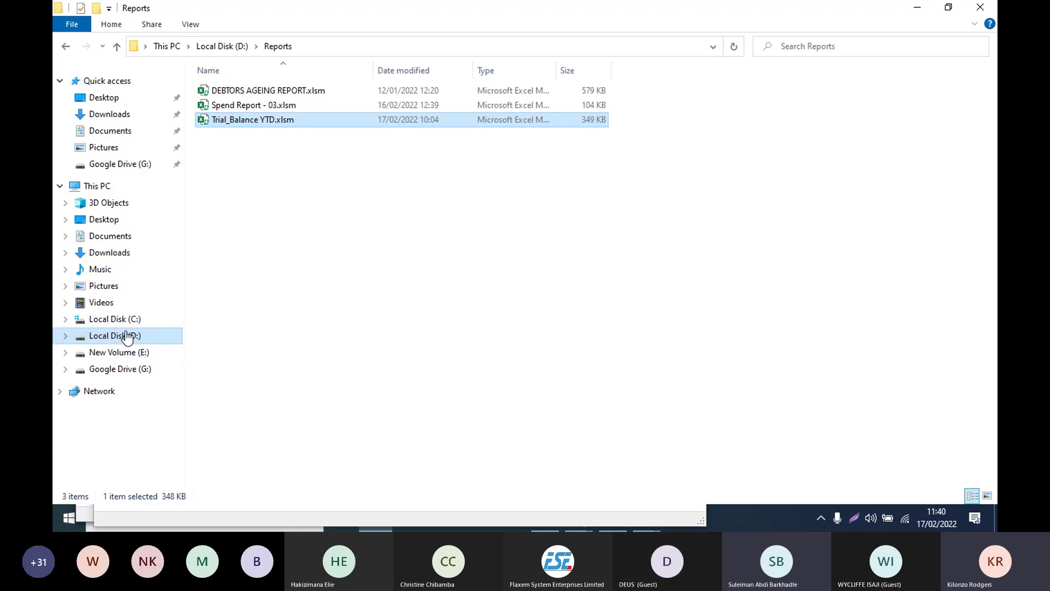
pyautogui.click(115, 319)
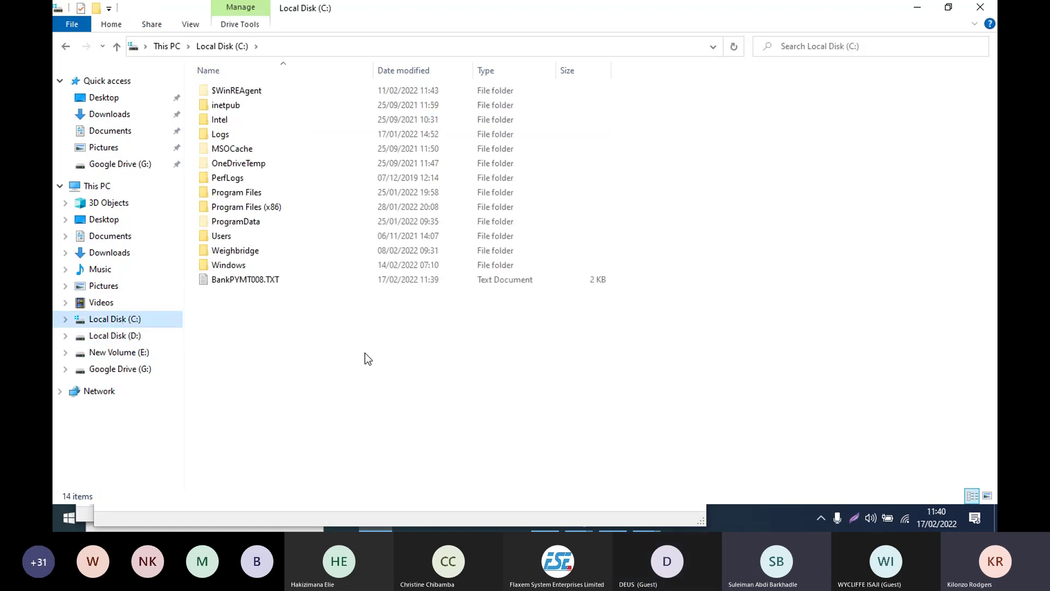
pyautogui.click(258, 281)
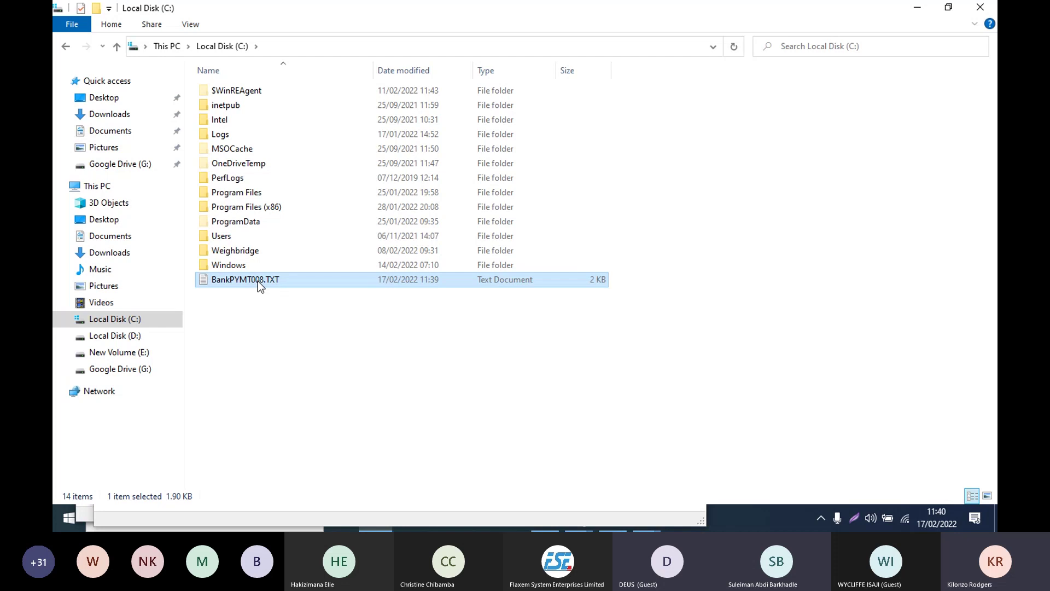
pyautogui.doubleClick(264, 284)
# Step: Examine the bank codes, account numbers, dates, currencies and amounts in the bank payment file, alongside the generated payment reports
pyautogui.click(243, 150)
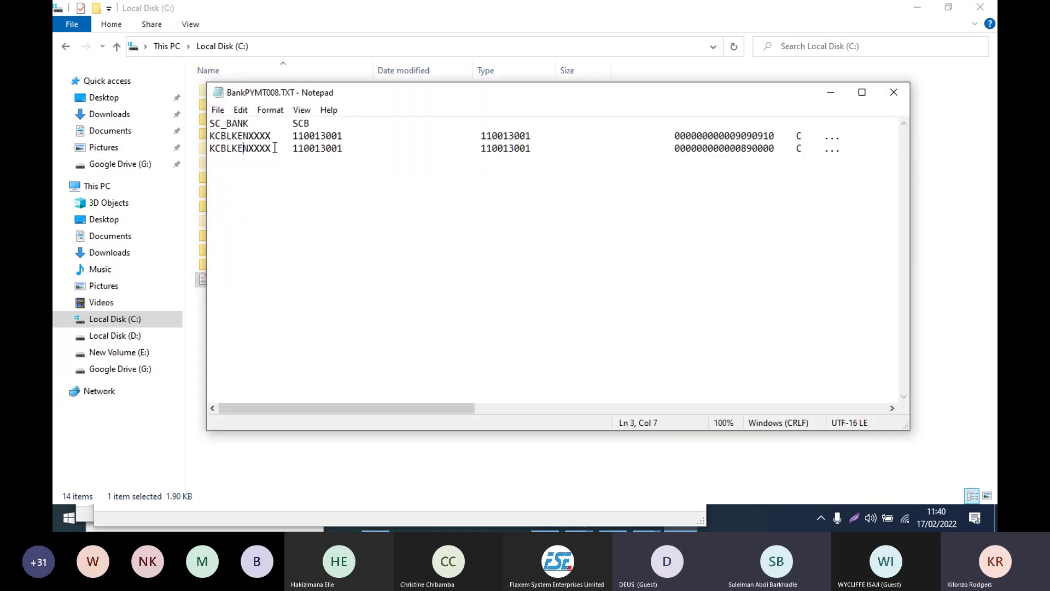
pyautogui.moveTo(271, 148); pyautogui.dragTo(214, 149)
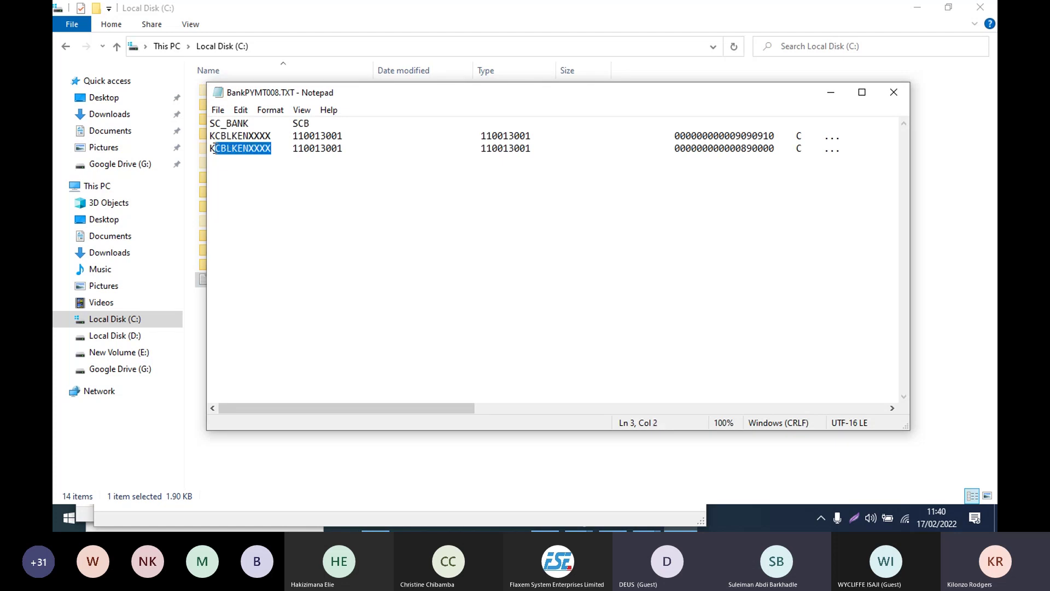
pyautogui.click(249, 136)
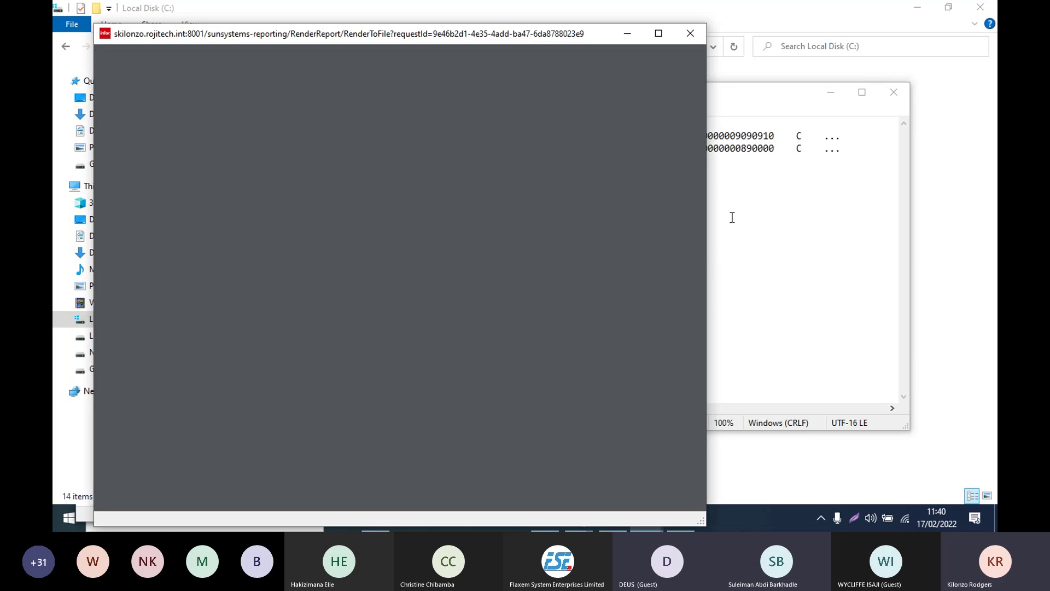
pyautogui.click(732, 217)
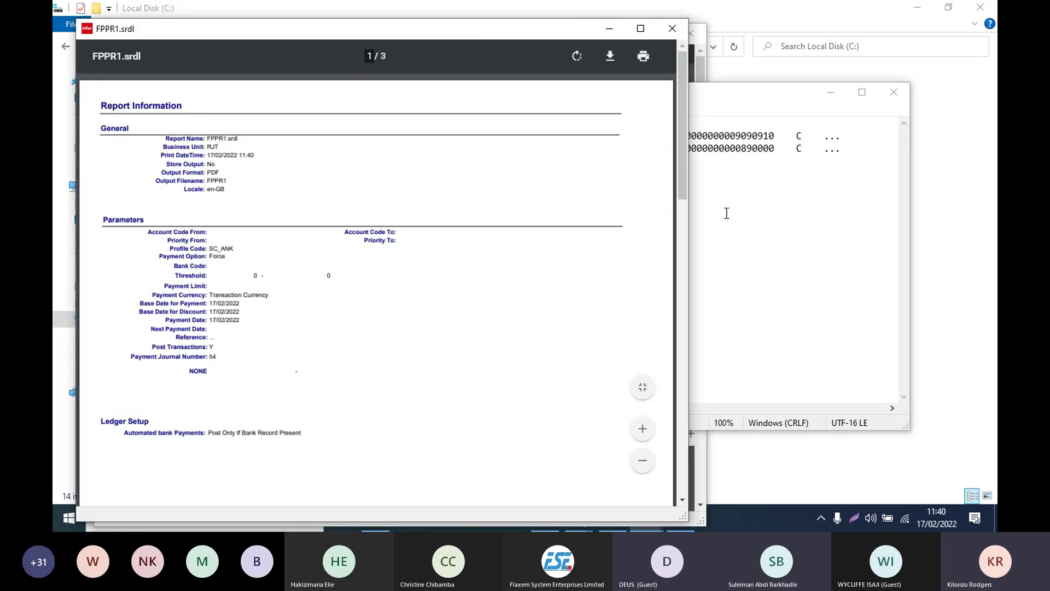
pyautogui.click(727, 213)
pyautogui.moveTo(271, 136); pyautogui.dragTo(211, 136)
pyautogui.moveTo(343, 136); pyautogui.dragTo(315, 136)
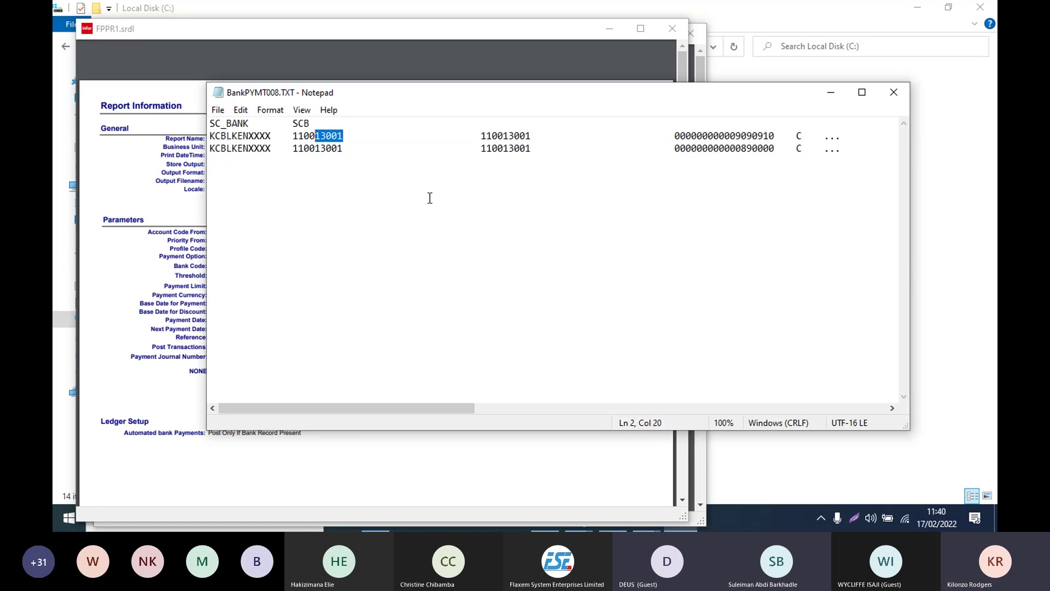
pyautogui.moveTo(466, 411); pyautogui.dragTo(671, 418)
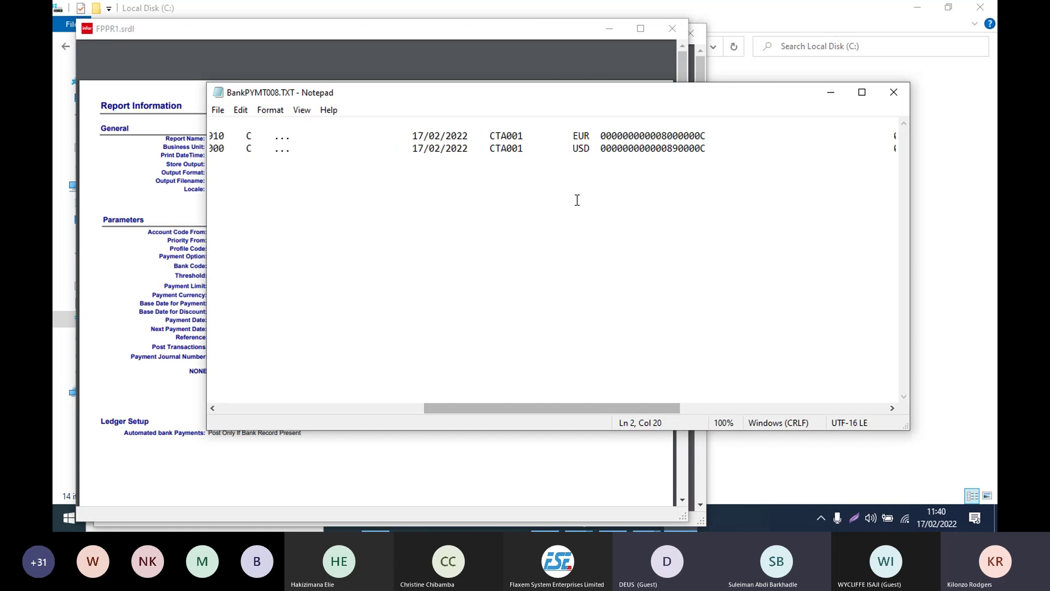
pyautogui.moveTo(577, 409); pyautogui.dragTo(333, 420)
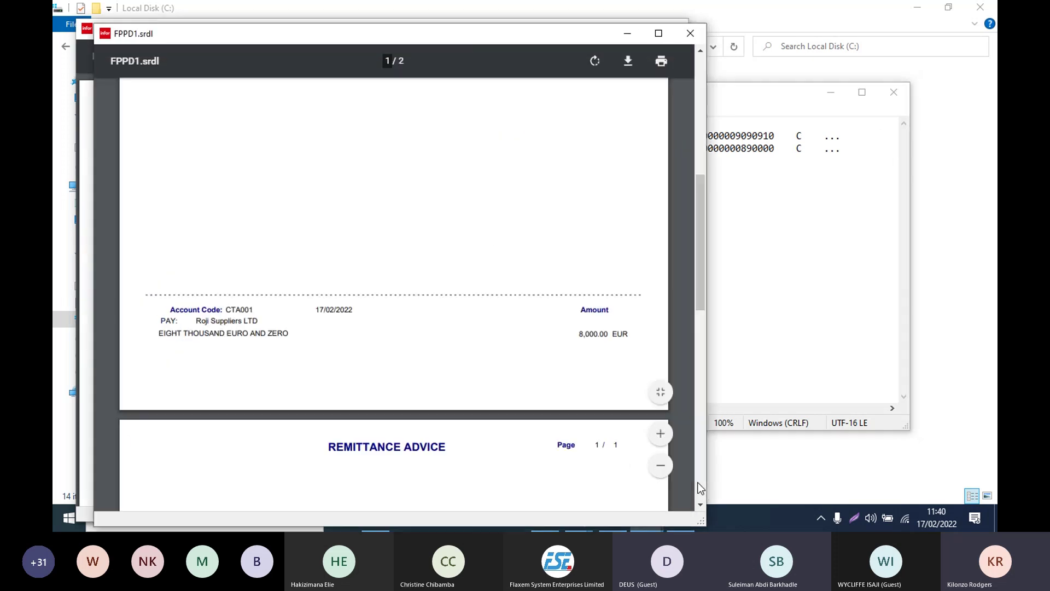
# Step: Review the pages of the remittance advice and close the payment reports, the bank payment file, File Explorer and SunSystems
pyautogui.scroll(-5, 492, 366)
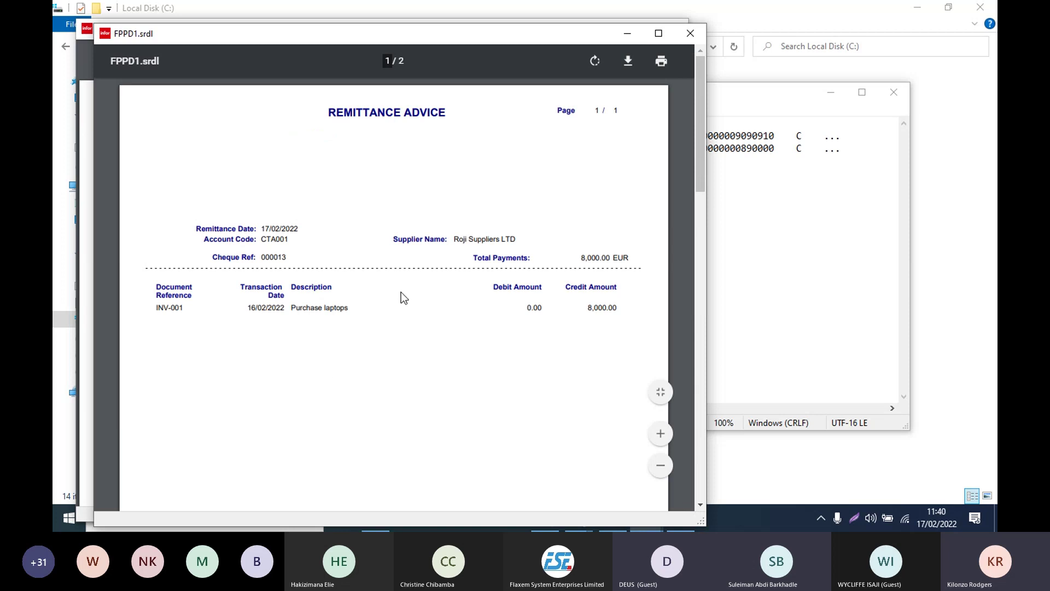
pyautogui.scroll(-1, 405, 298)
pyautogui.scroll(1, 404, 298)
pyautogui.click(690, 34)
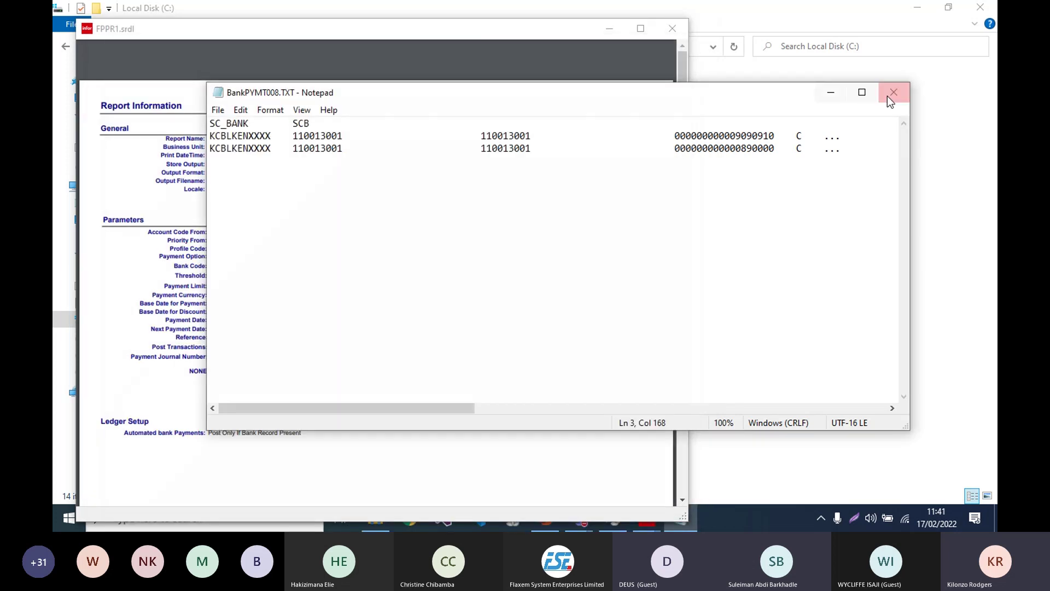
pyautogui.click(895, 93)
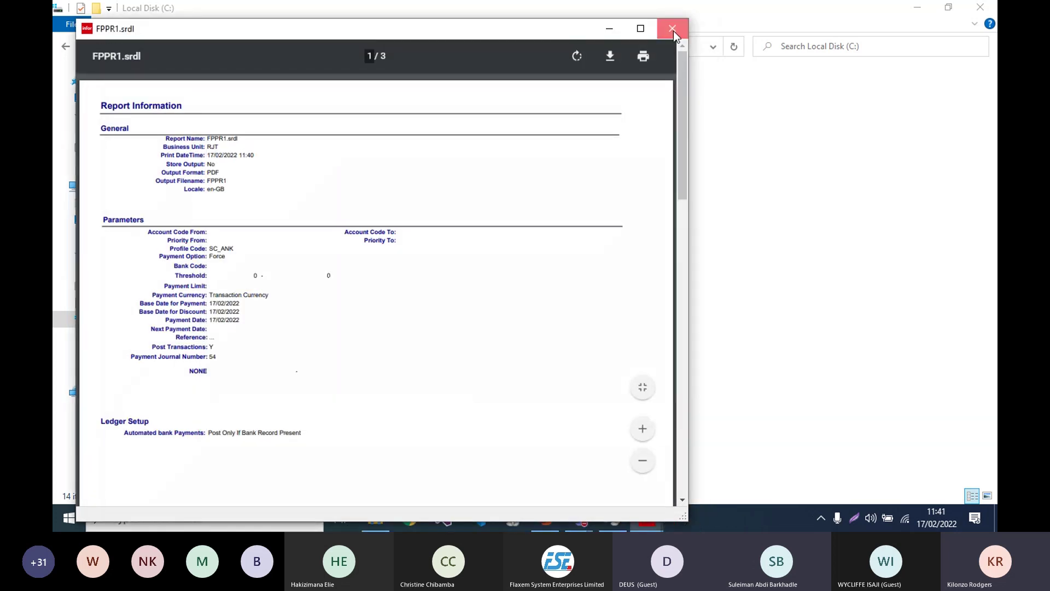
pyautogui.click(674, 31)
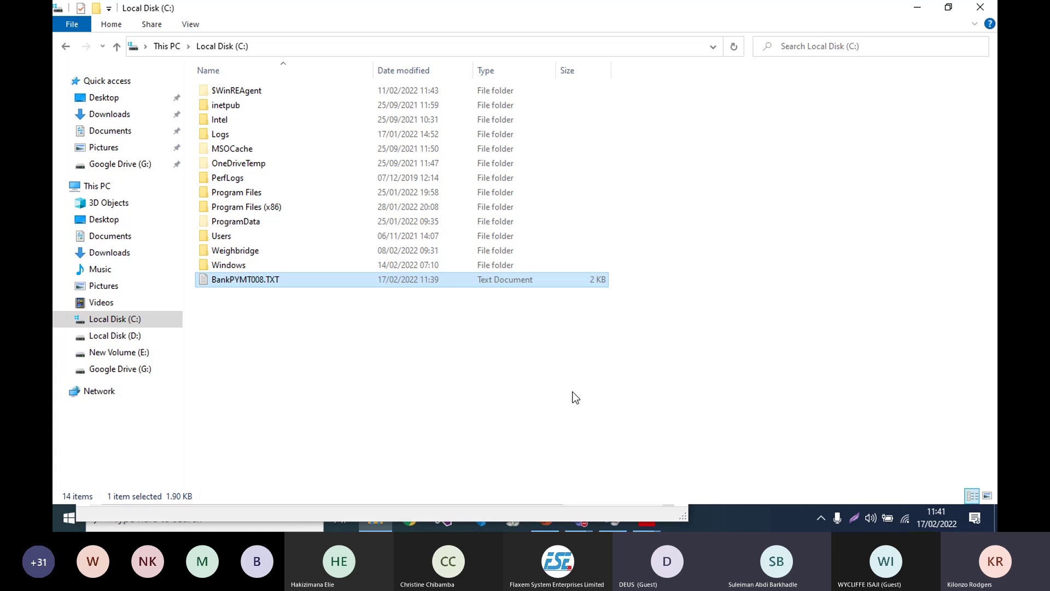
pyautogui.click(981, 8)
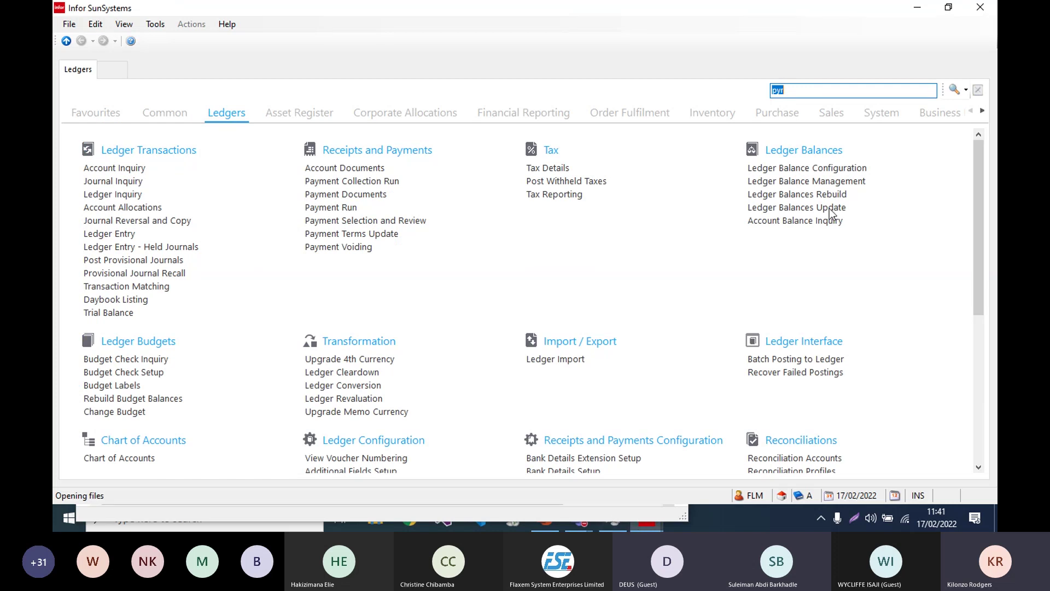
pyautogui.click(988, 15)
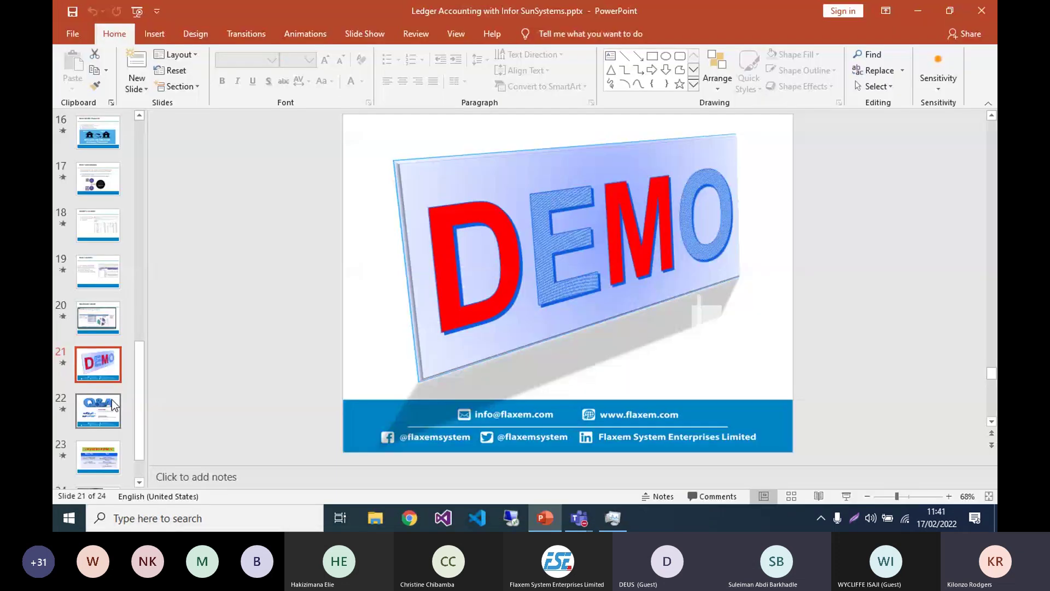
# Step: Present slide 22, the Q&A slide, of the PowerPoint presentation in full-screen view
pyautogui.click(112, 403)
pyautogui.hotkey('shift', 'F5')
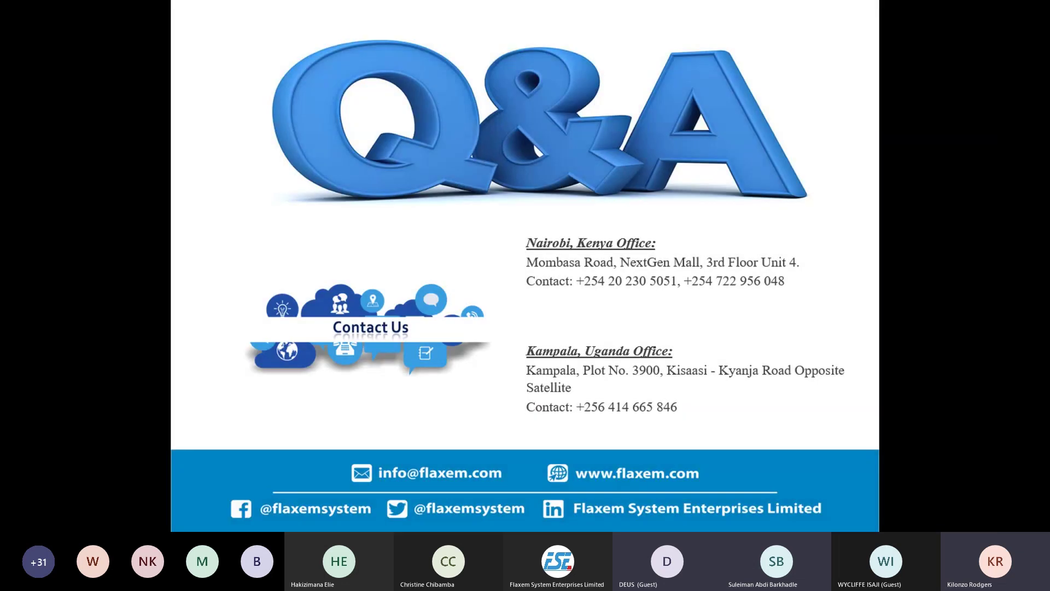
pyautogui.click(873, 482)
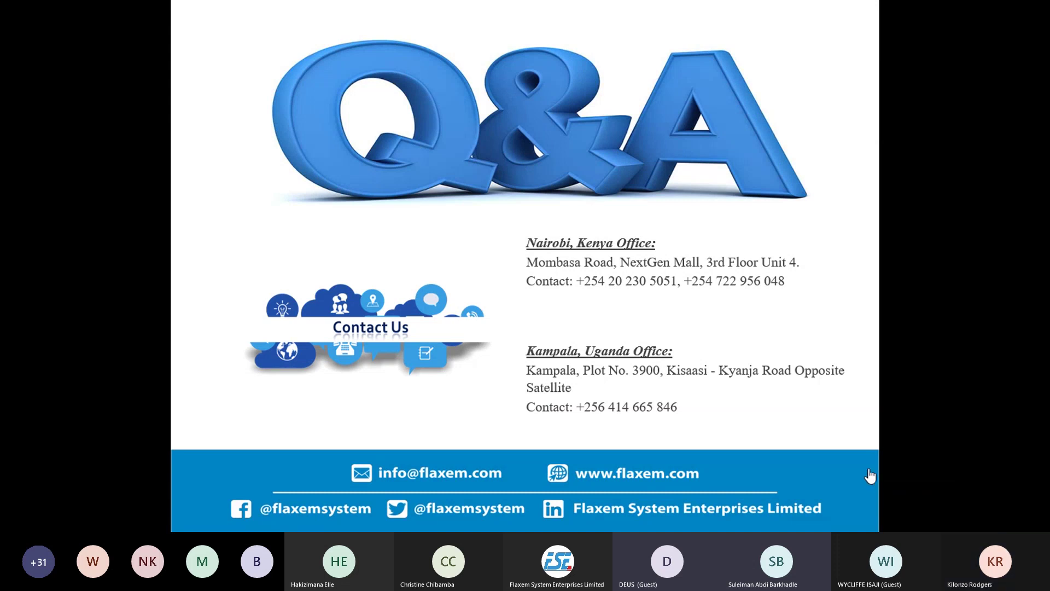
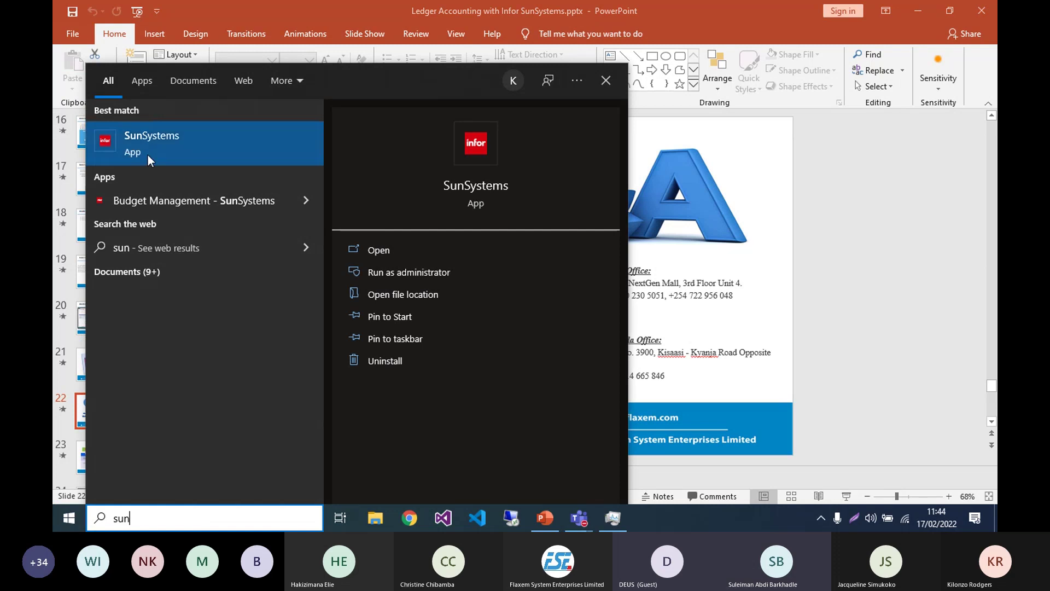
# Step: Launch Infor SunSystems and sign in as operator flm with the login date 17/02/2022
pyautogui.click(146, 150)
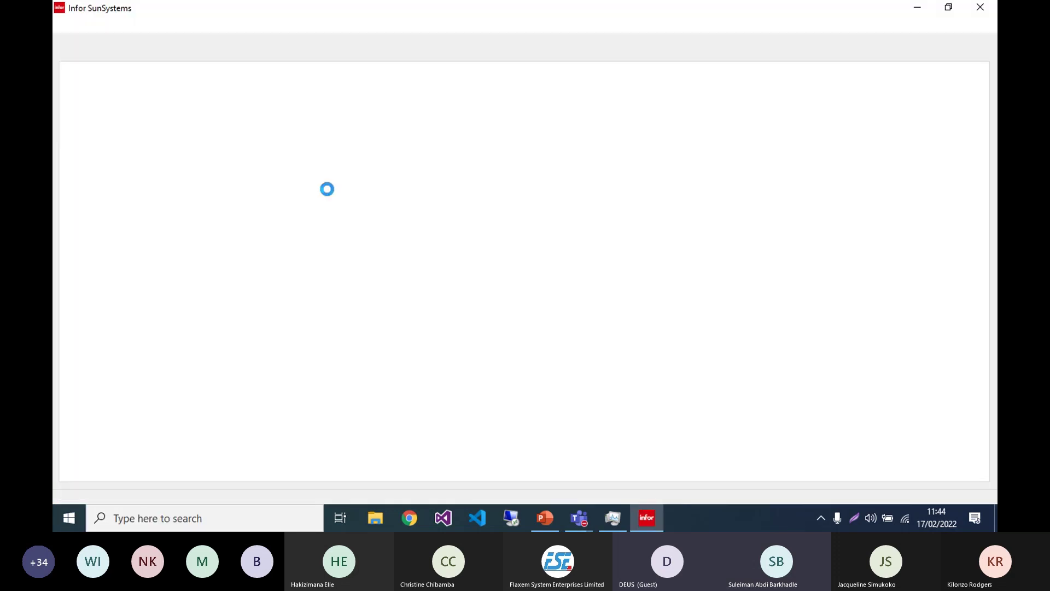
pyautogui.write('flm')
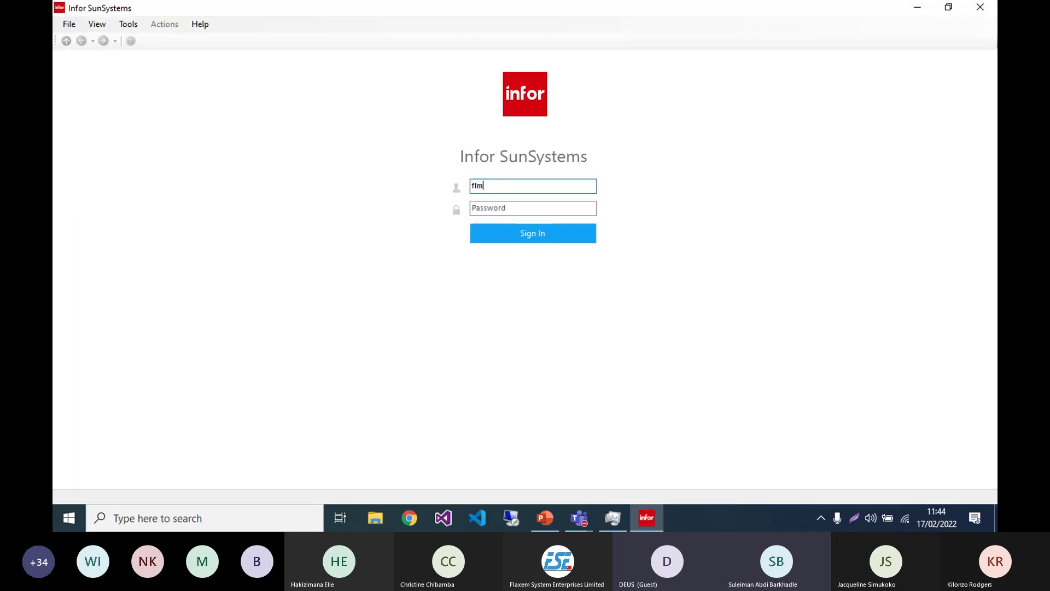
pyautogui.press('Return')
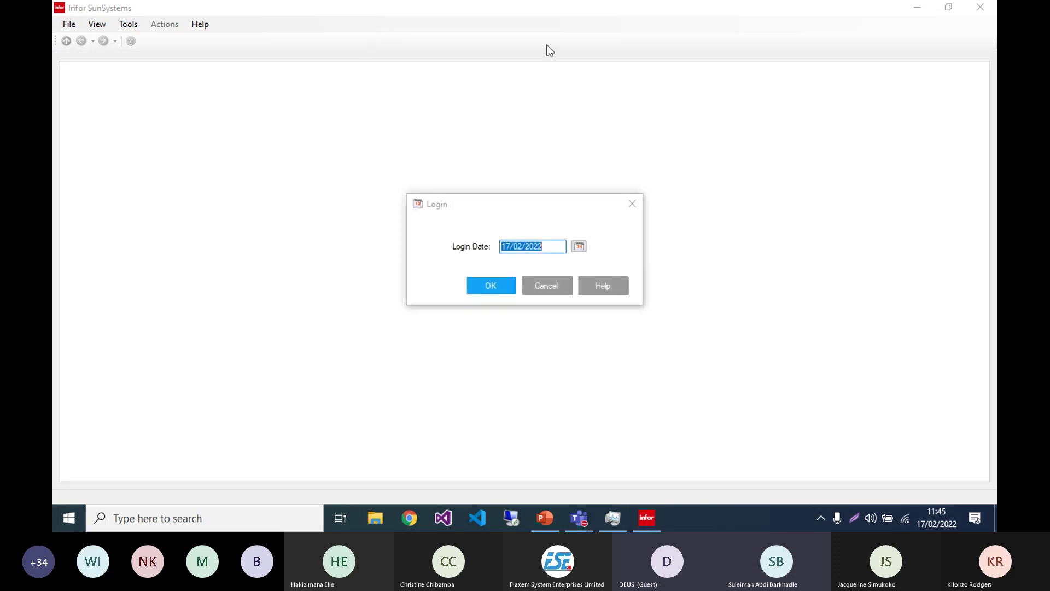
pyautogui.click(486, 289)
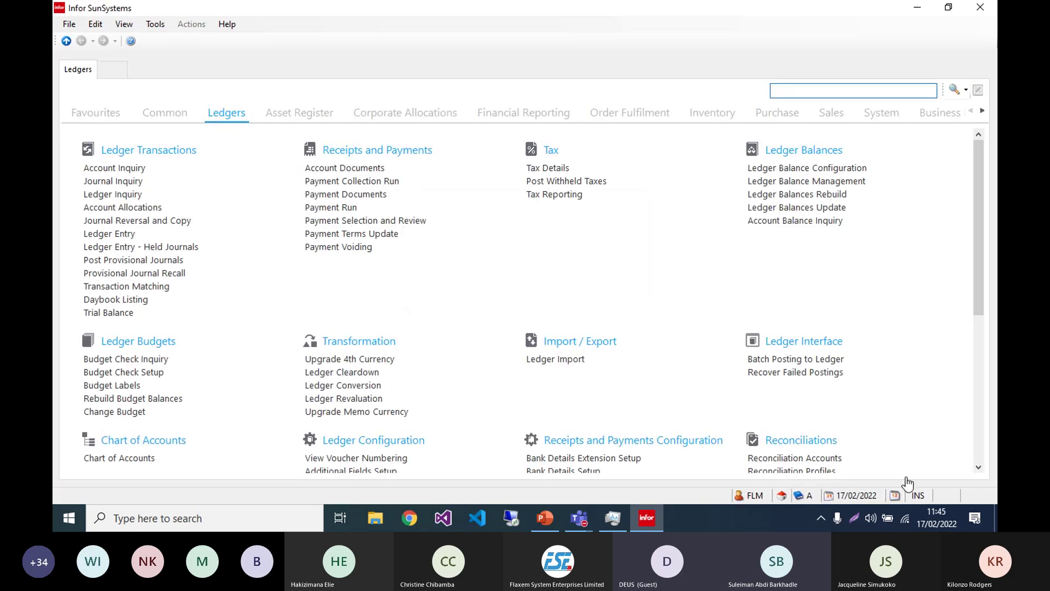
# Step: Search the functions for "len" and open Ledger Entry
pyautogui.click(786, 89)
pyautogui.write('len')
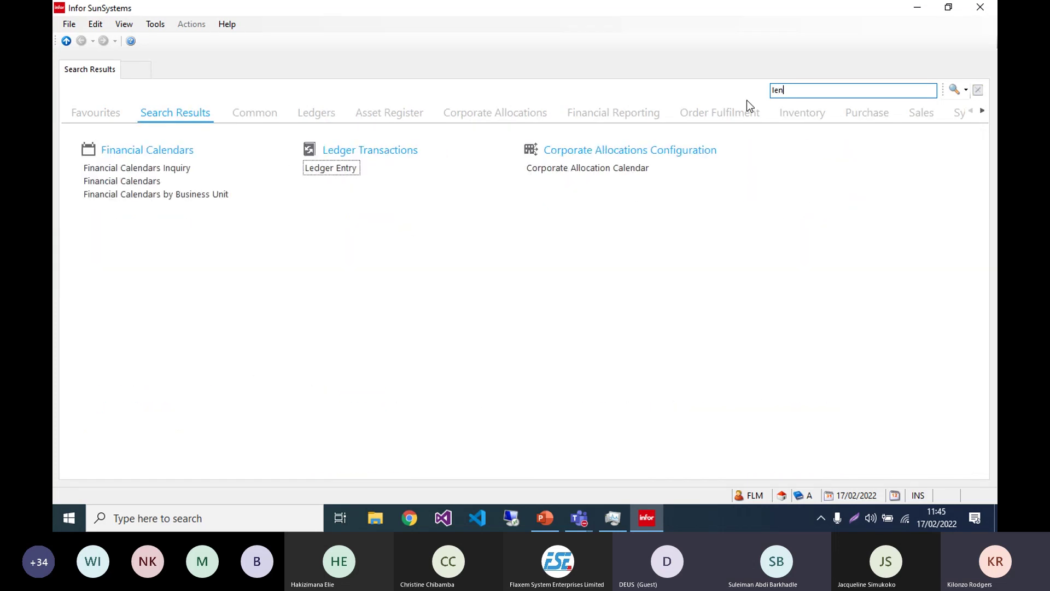
pyautogui.click(331, 171)
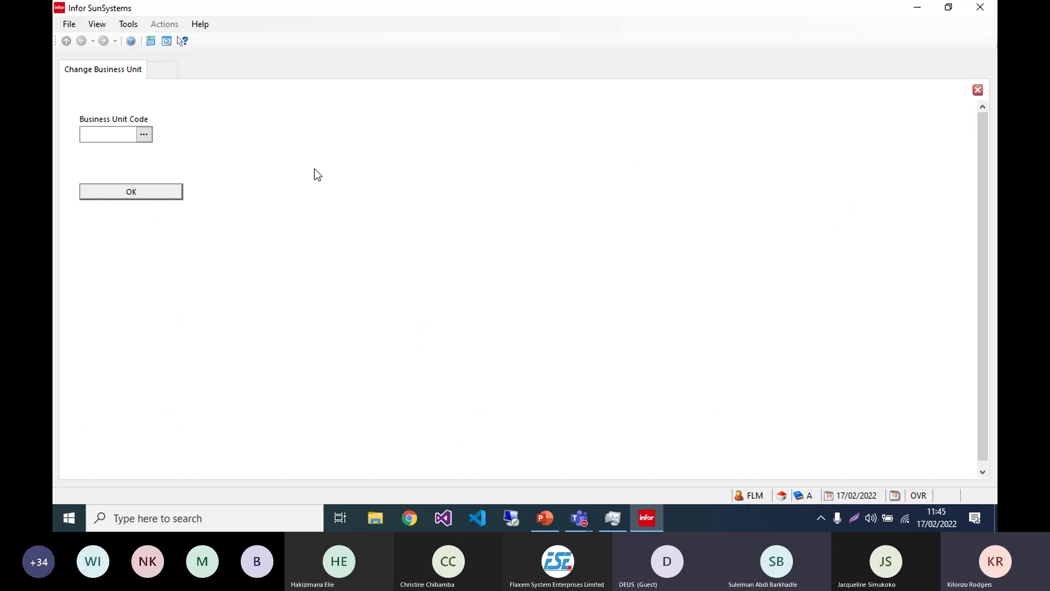
# Step: Look up the business unit RJT (Rojitech Test) and confirm it as the unit for ledger entry
pyautogui.write('RJT')
pyautogui.moveTo(100, 133); pyautogui.dragTo(82, 131)
pyautogui.click(99, 134)
pyautogui.click(143, 136)
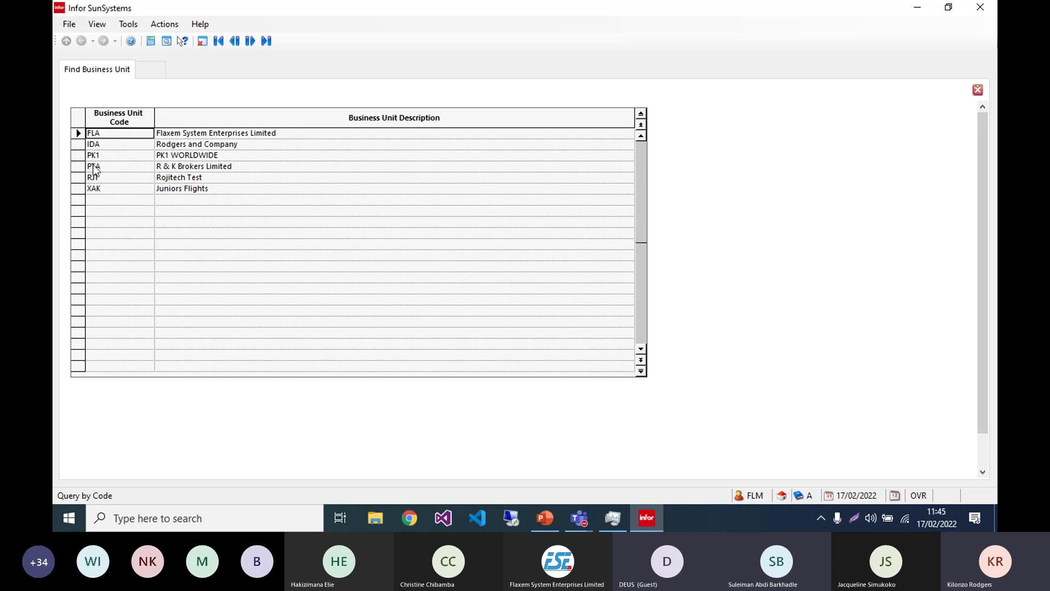
pyautogui.click(103, 155)
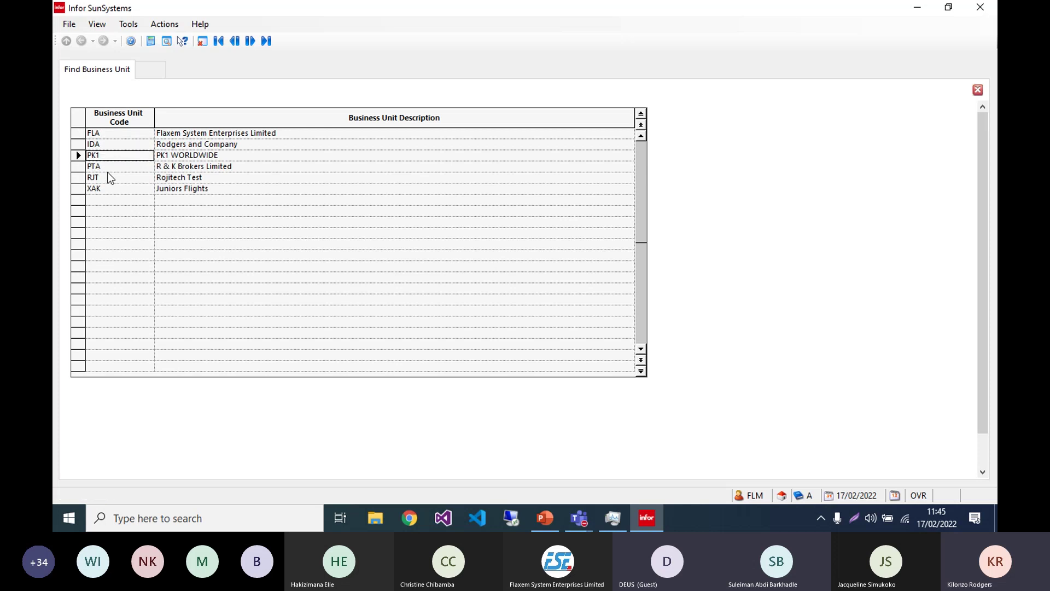
pyautogui.click(101, 179)
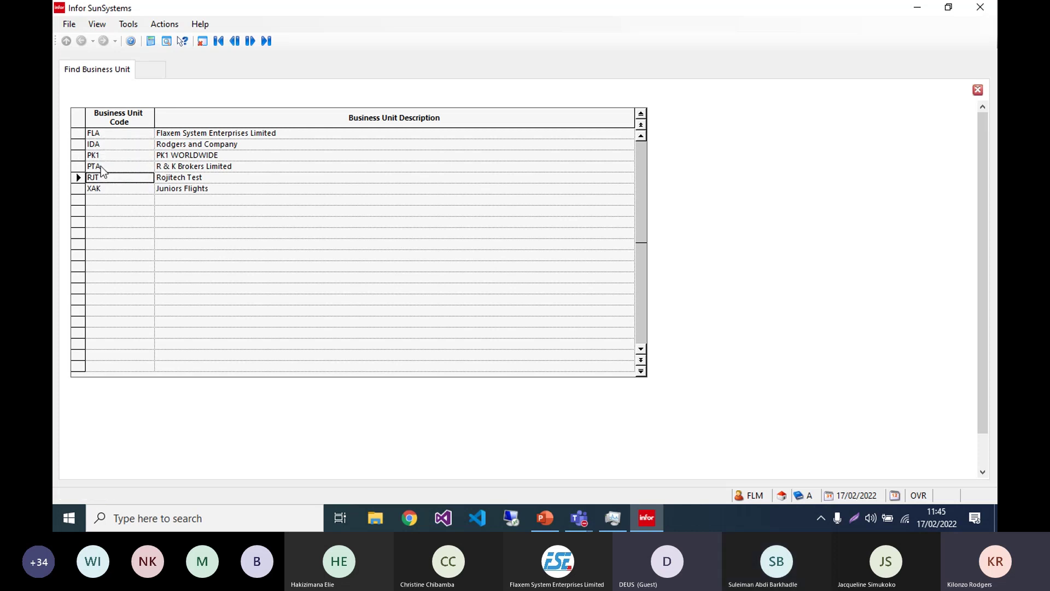
pyautogui.click(96, 154)
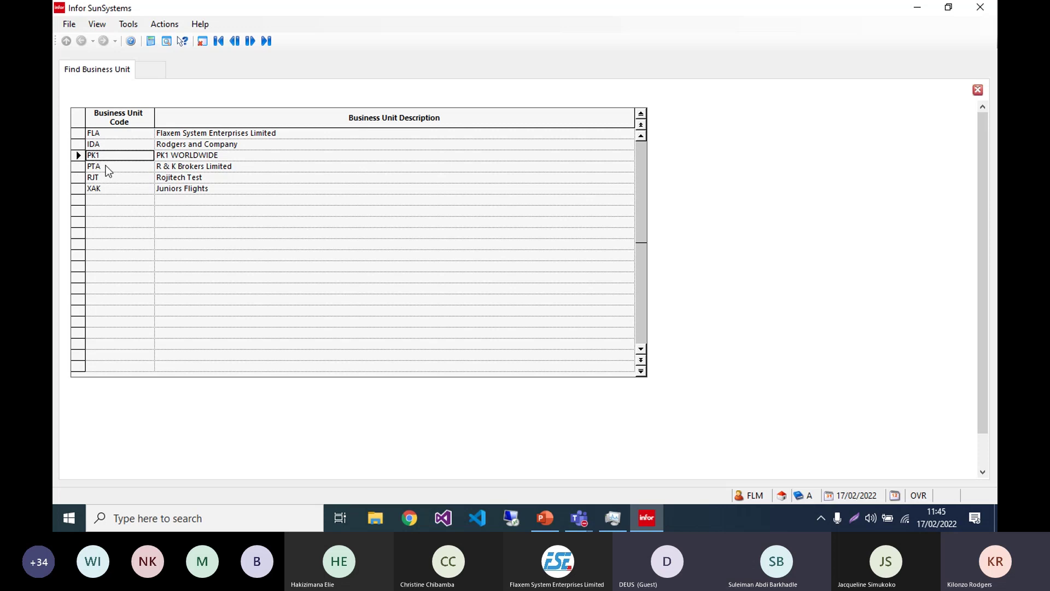
pyautogui.doubleClick(103, 174)
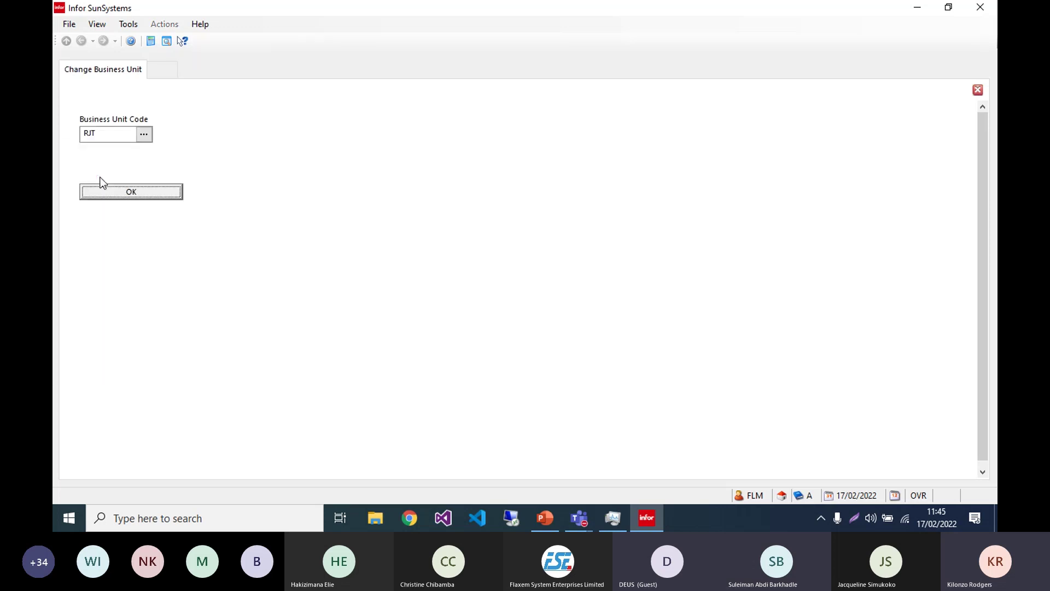
pyautogui.click(141, 199)
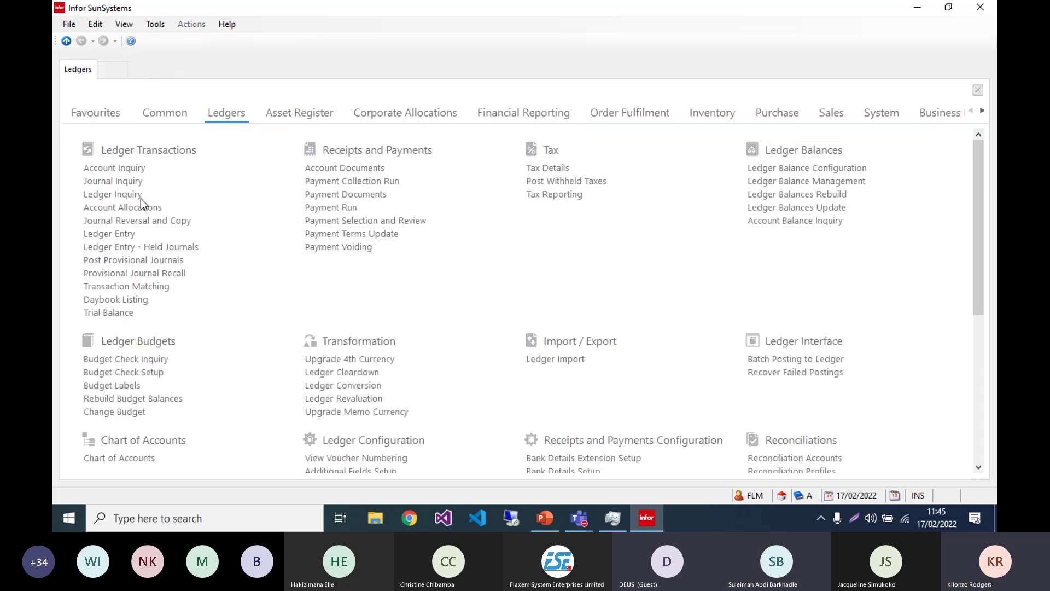
# Step: Start a journal of type INTER with the transaction reference INTER TESTING
pyautogui.write('INTER')
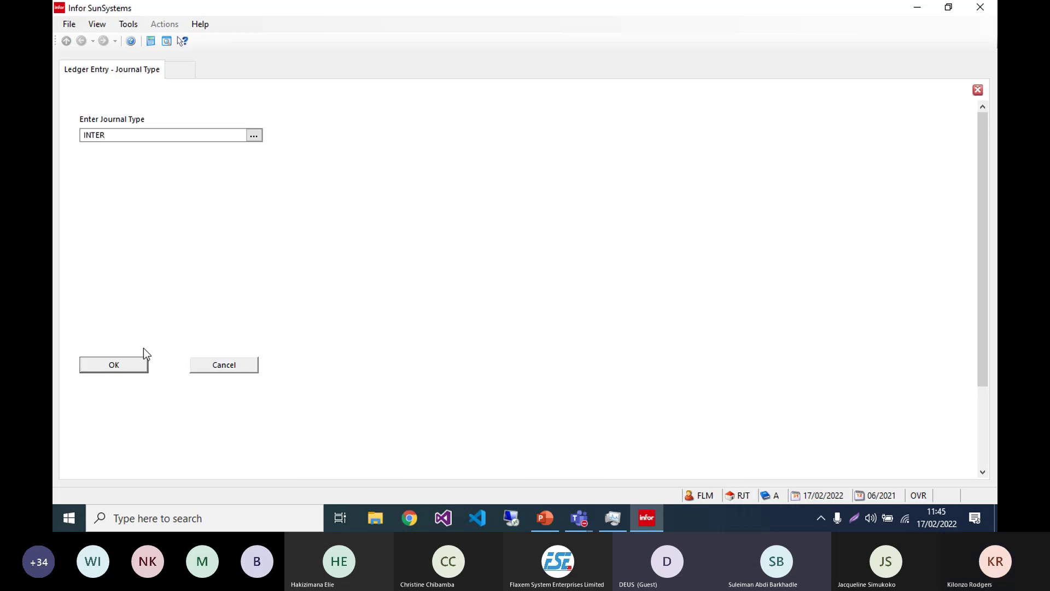
pyautogui.click(137, 364)
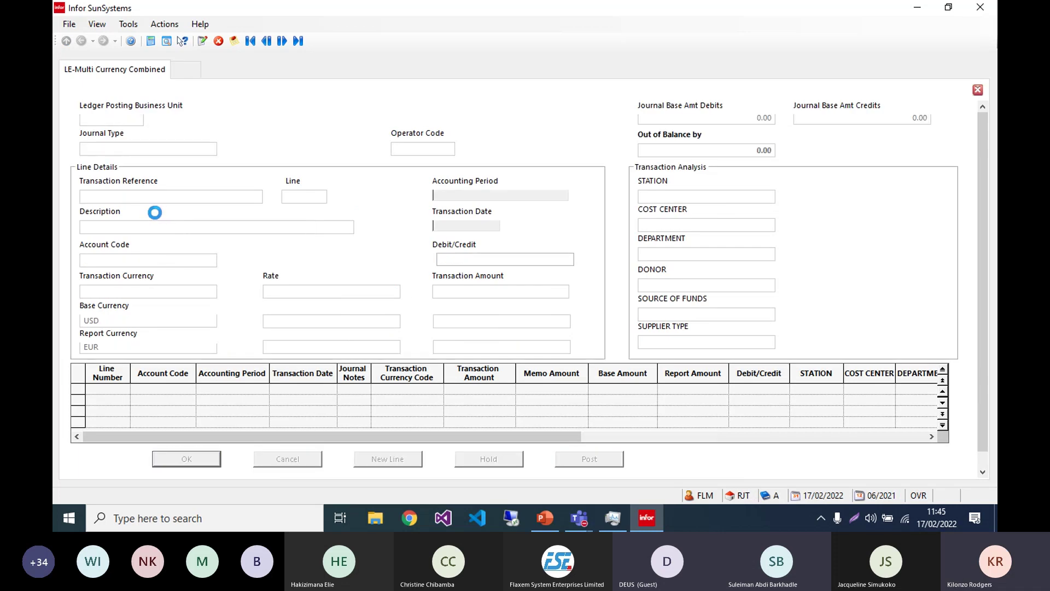
pyautogui.write('INTER TESTING')
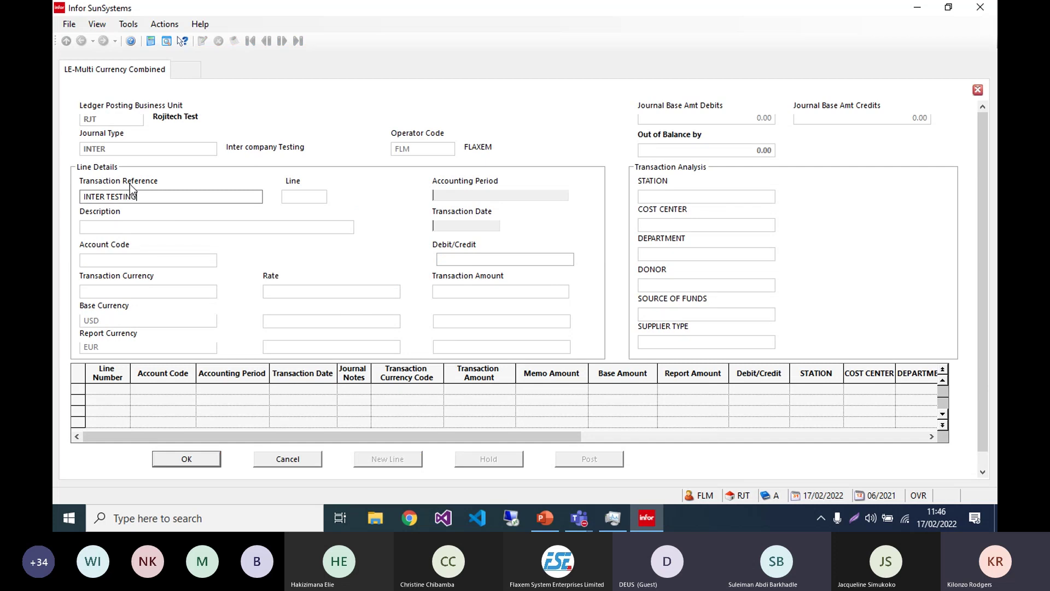
pyautogui.click(200, 459)
# Step: On journal line 1, set the account to CTA001 (Roji Suppliers LTD), the currency to EUR and the transaction date to 17/02/2022
pyautogui.click(120, 258)
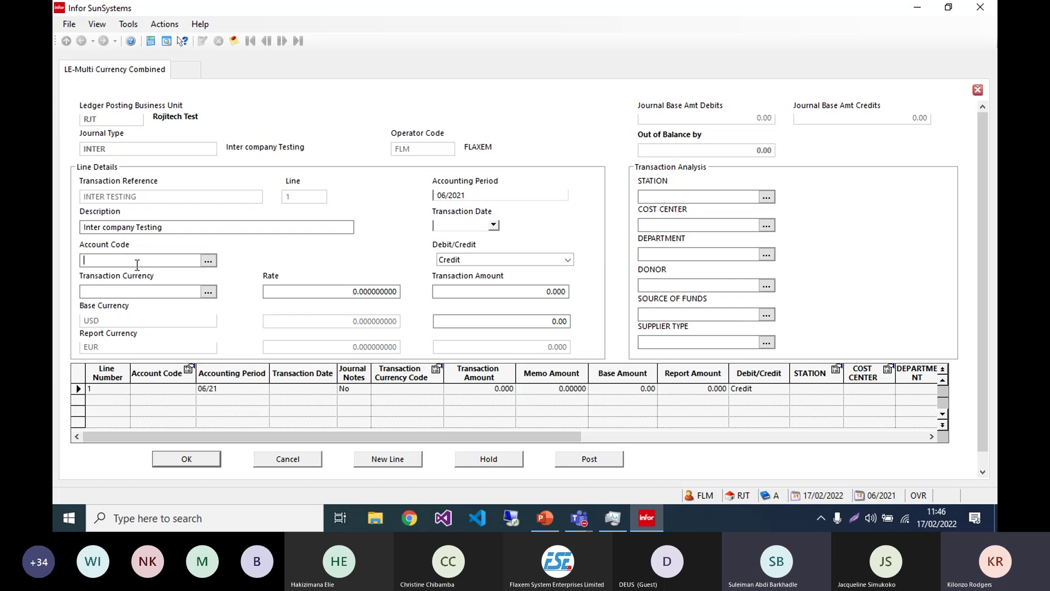
pyautogui.write('C')
pyautogui.click(206, 260)
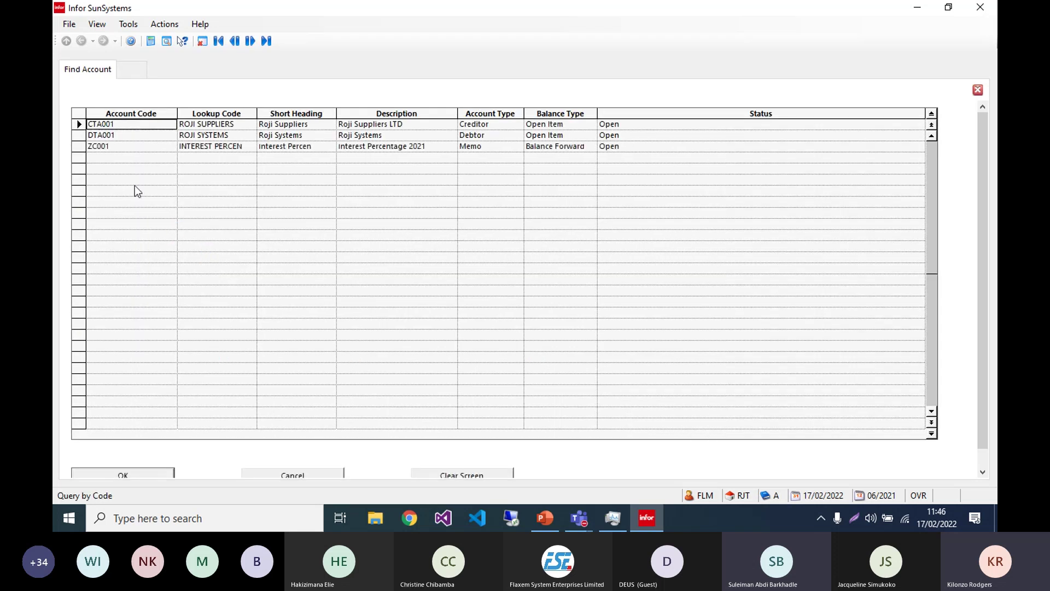
pyautogui.press('Return')
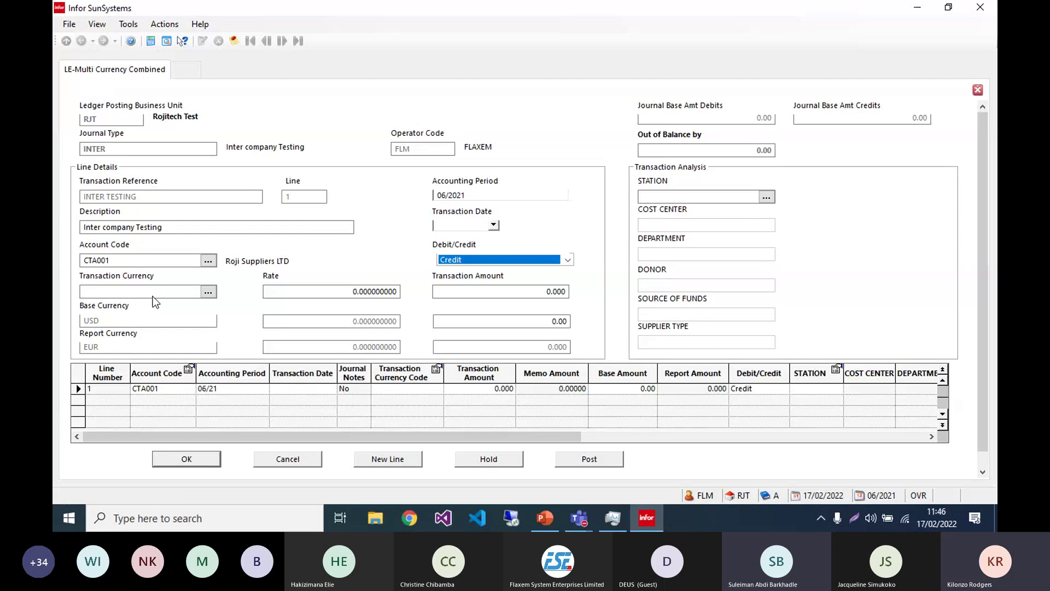
pyautogui.click(154, 292)
pyautogui.write('EUR')
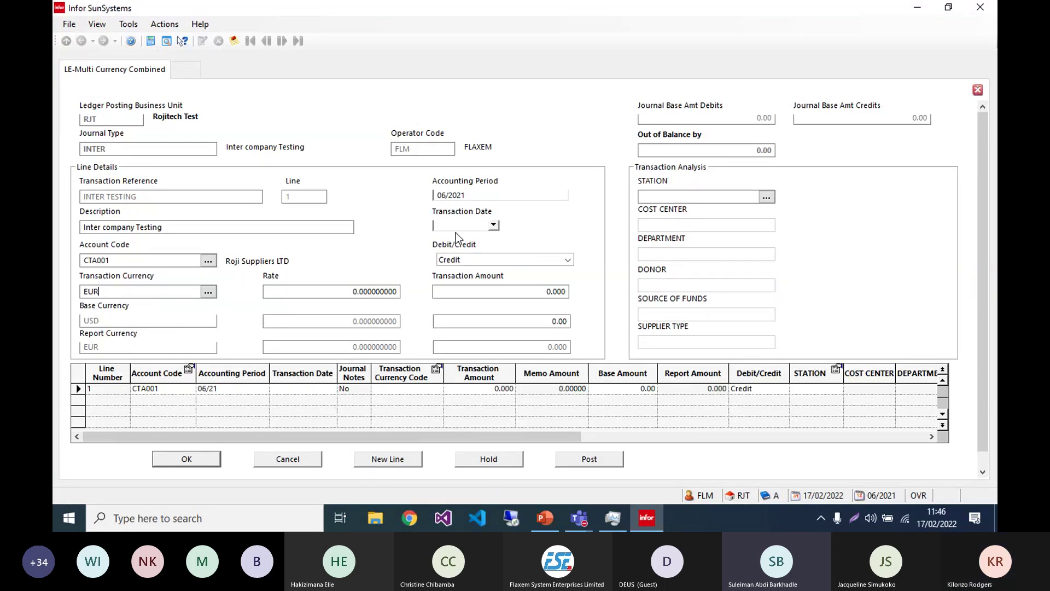
pyautogui.click(493, 225)
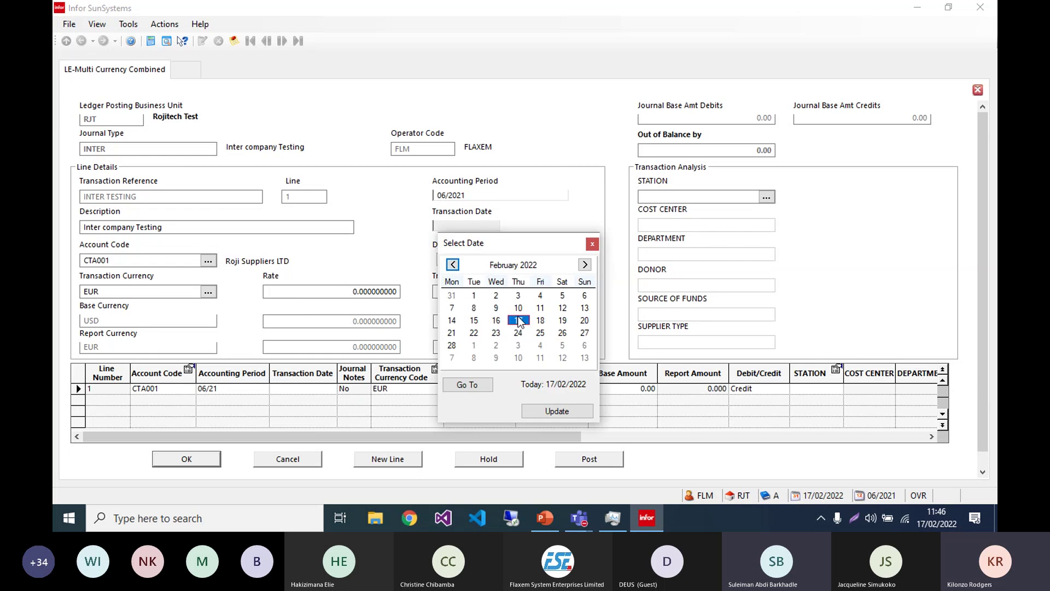
pyautogui.click(520, 322)
# Step: Assign station NBO to journal line 1 and enter a transaction amount of 67
pyautogui.click(649, 198)
pyautogui.write('NBO')
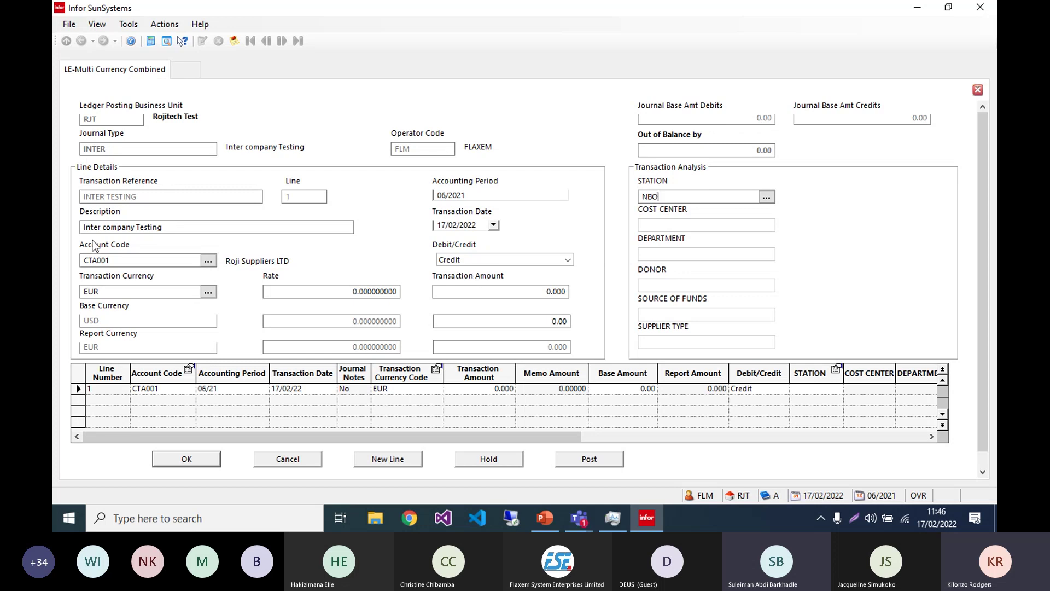
pyautogui.click(111, 259)
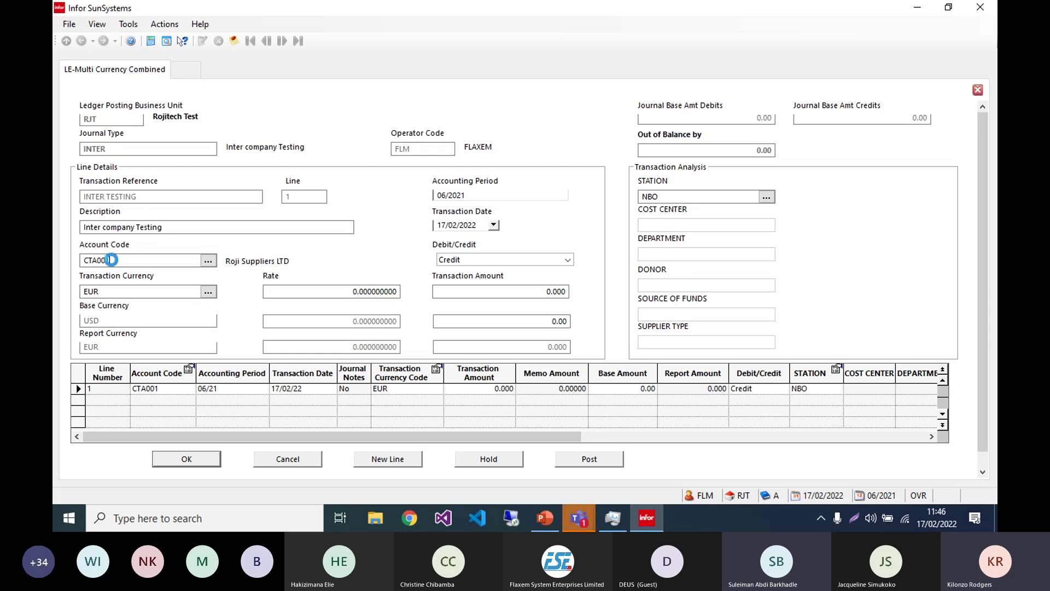
pyautogui.click(511, 293)
pyautogui.write('67.')
pyautogui.press('Return')
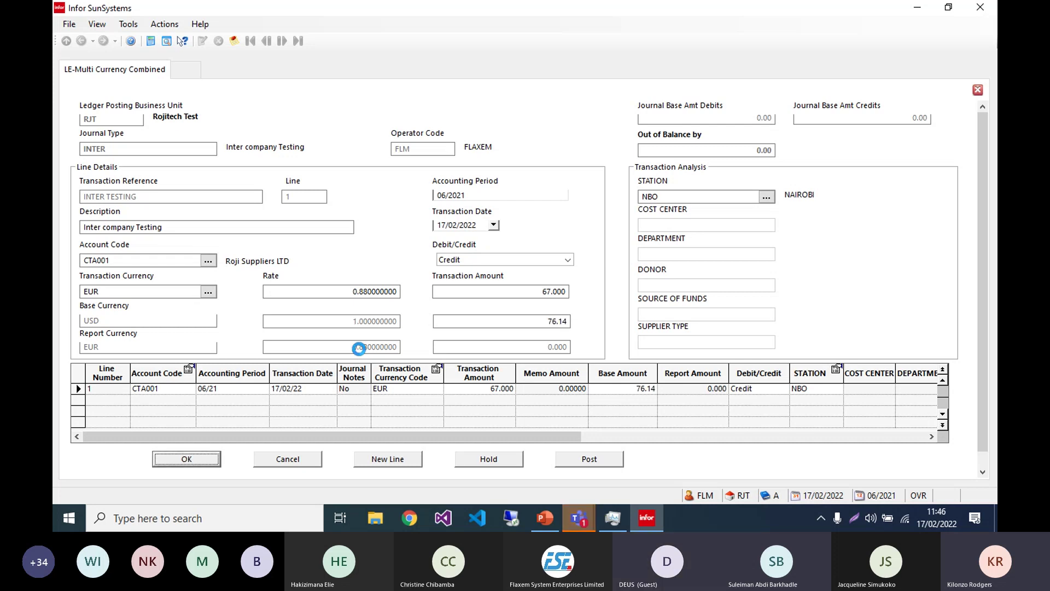
# Step: Add journal line 2 with account 3401001, currency EUR and a transaction amount of 67
pyautogui.click(390, 459)
pyautogui.write('3401001')
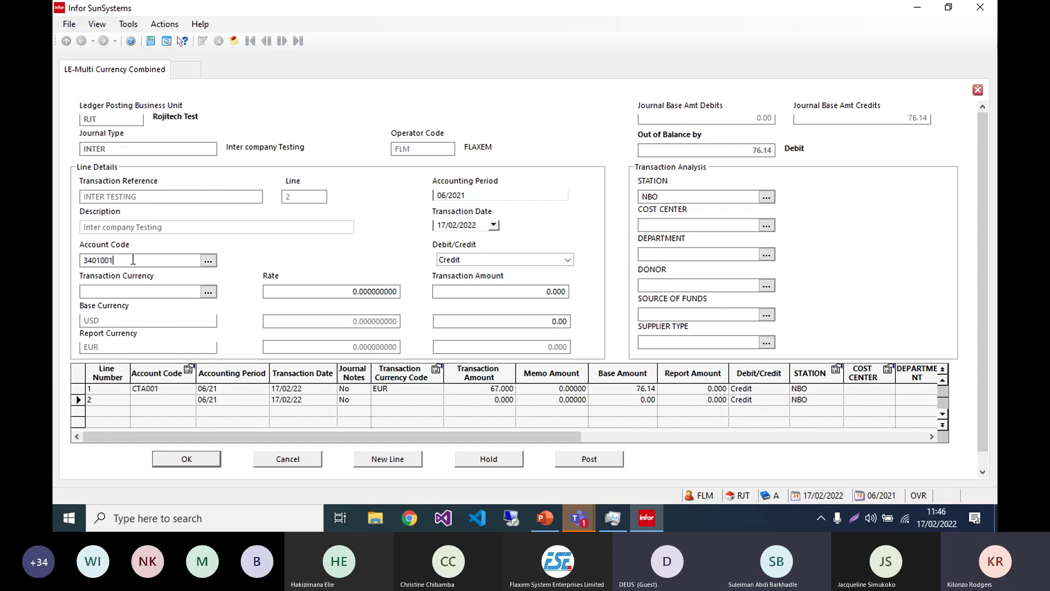
pyautogui.click(137, 291)
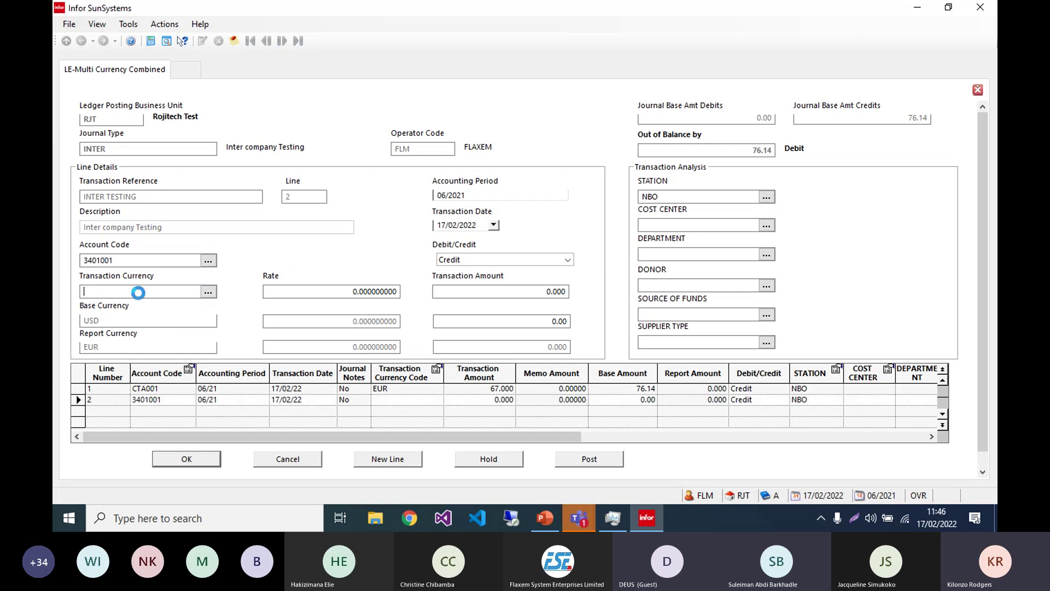
pyautogui.write('EUR')
pyautogui.click(448, 291)
pyautogui.write('67')
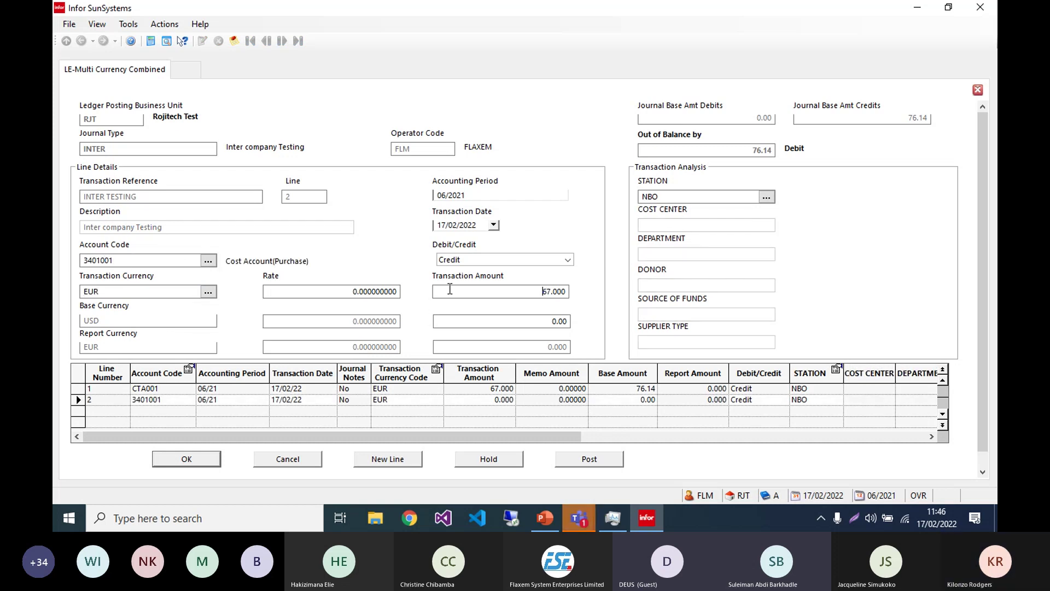
pyautogui.click(188, 459)
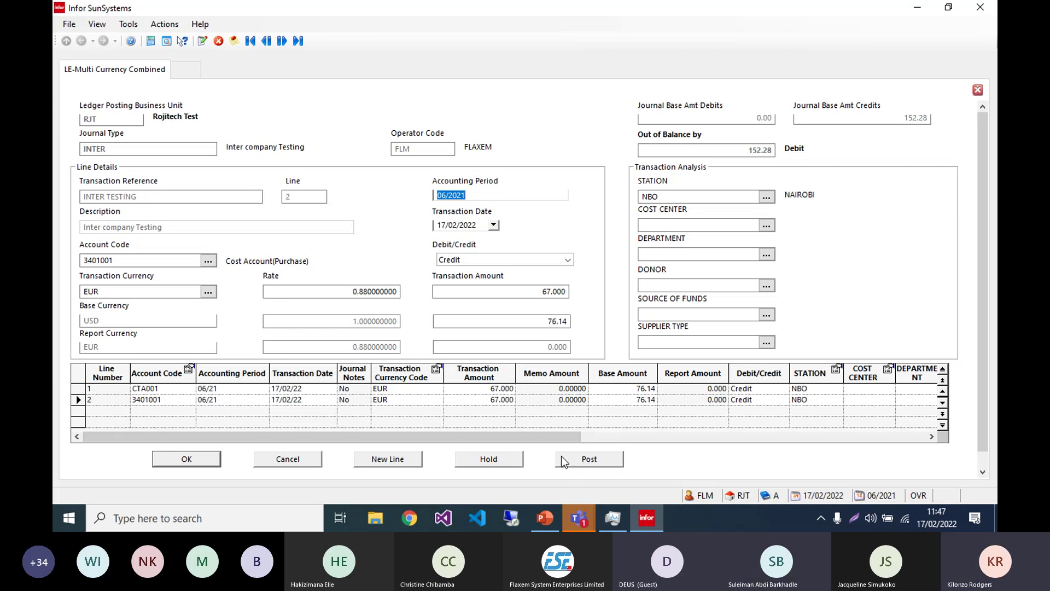
# Step: Try to post the journal, and amend line 2 to a Debit entry
pyautogui.click(577, 462)
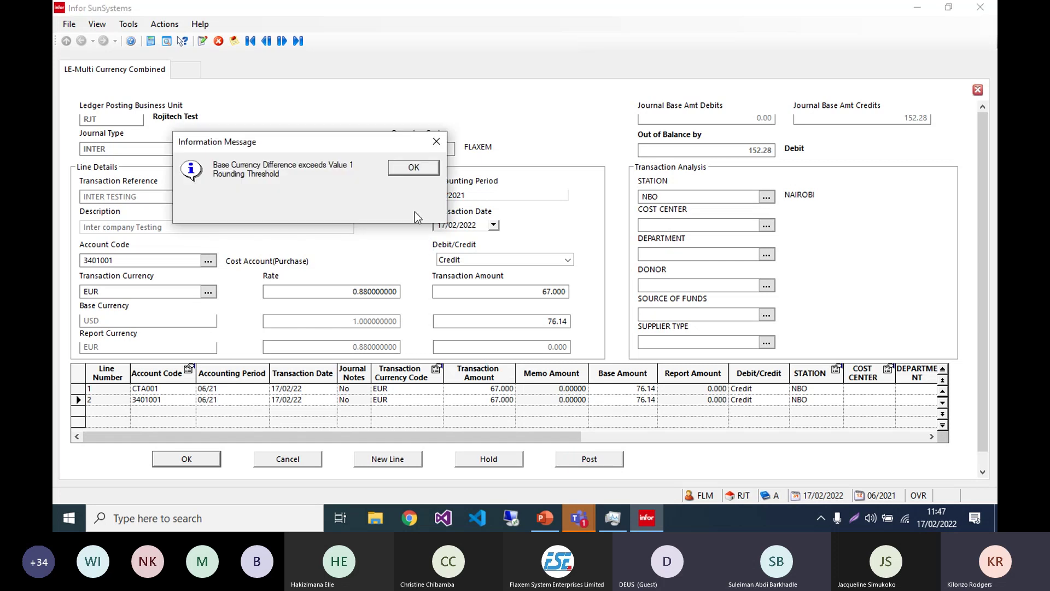
pyautogui.click(414, 167)
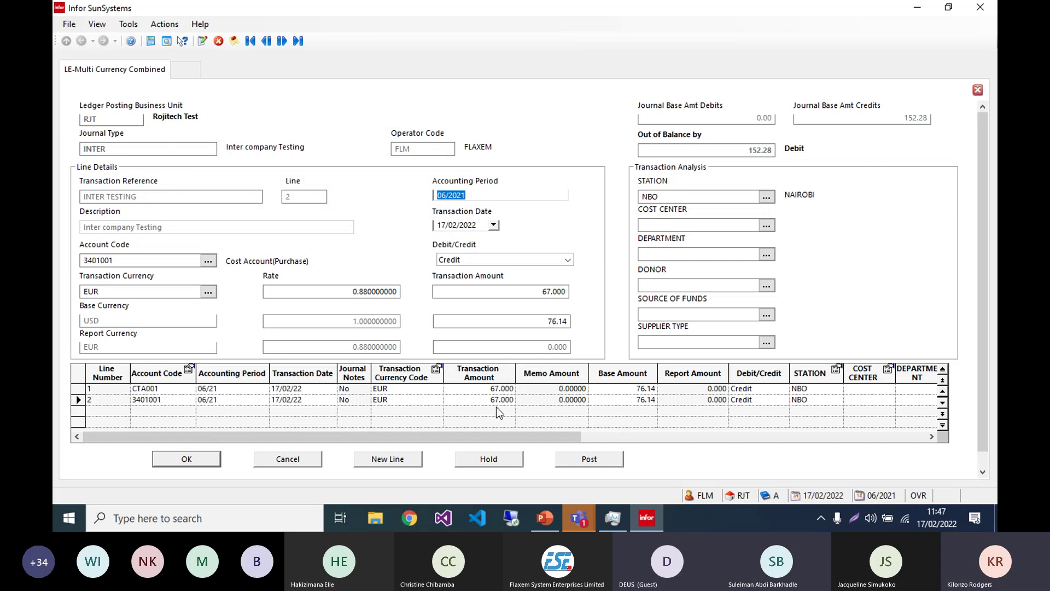
pyautogui.click(123, 292)
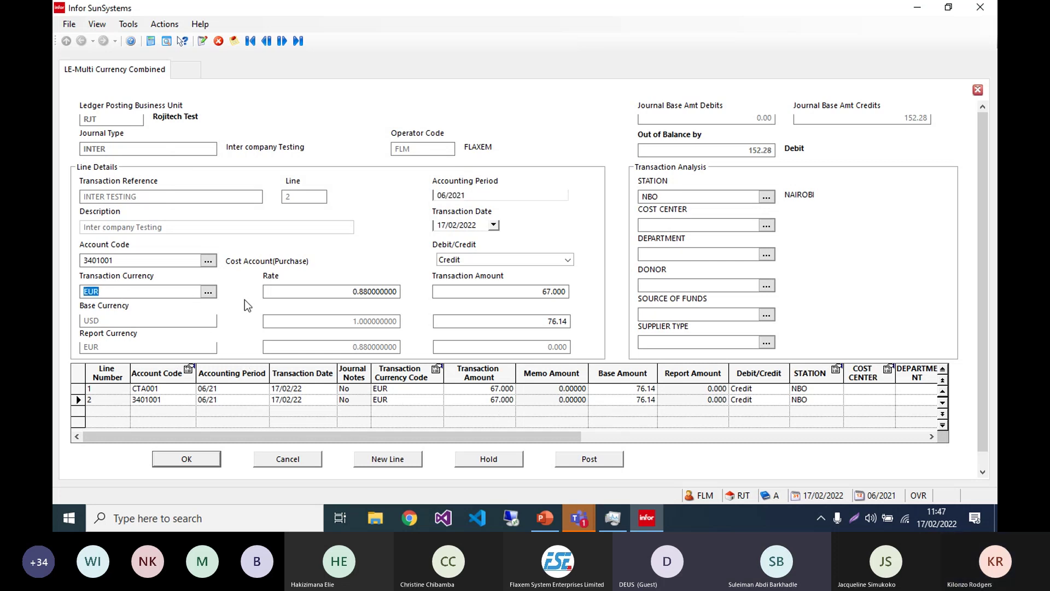
pyautogui.click(749, 403)
pyautogui.press('d')
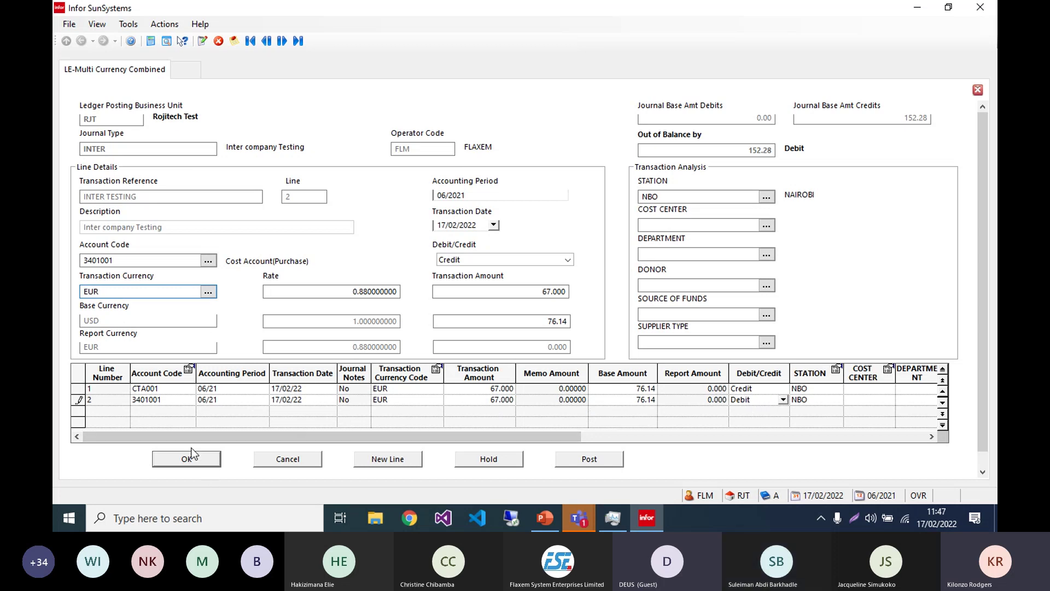
pyautogui.click(204, 459)
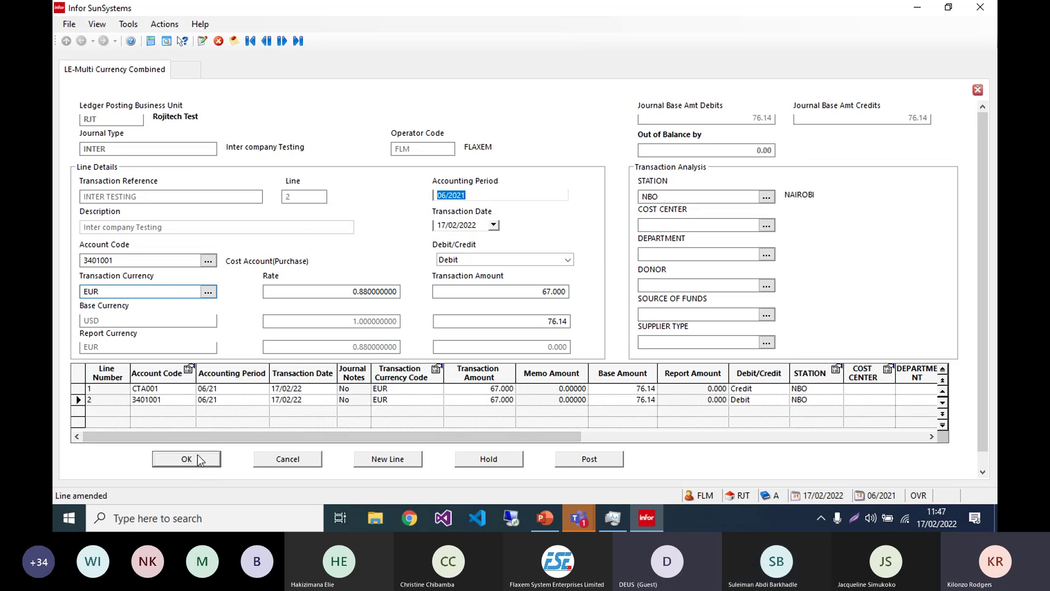
# Step: Post the balanced journal, setting the Ledger Import Validation Listing to View instead of Store
pyautogui.click(589, 462)
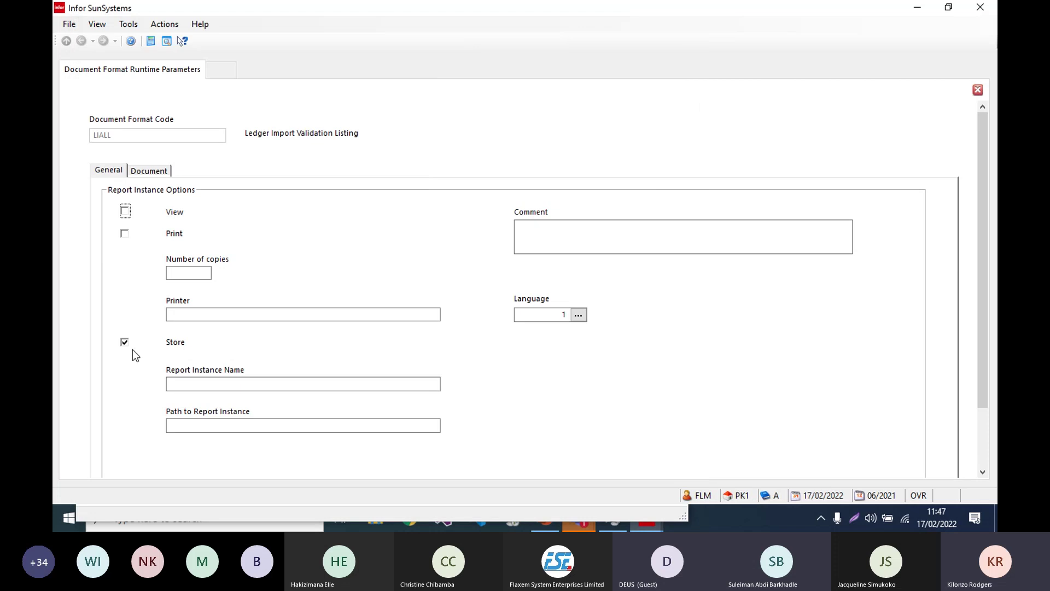
pyautogui.click(127, 345)
pyautogui.click(129, 215)
pyautogui.scroll(-3, 190, 327)
pyautogui.click(162, 454)
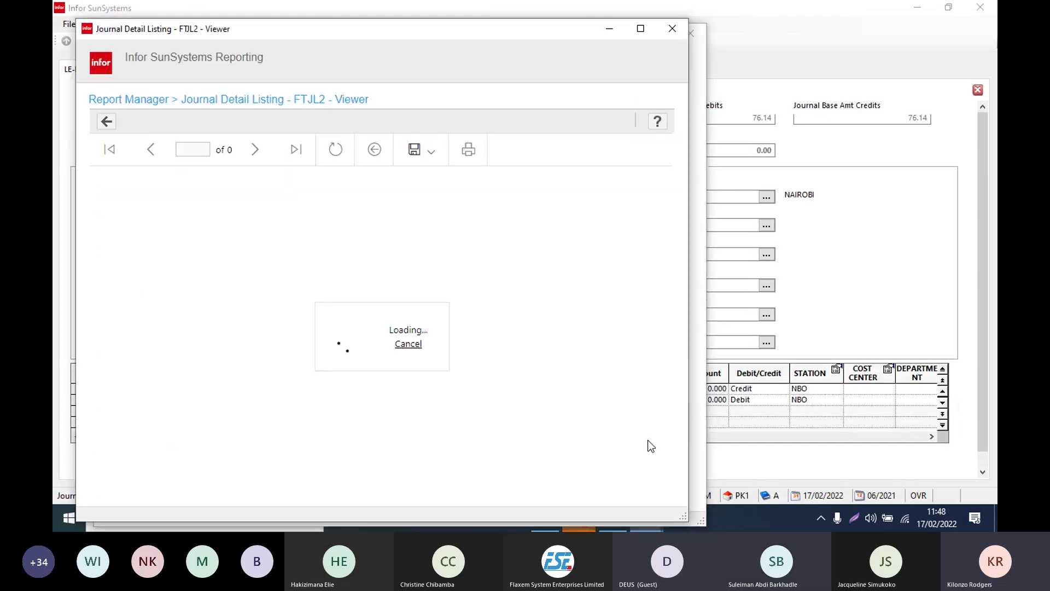
# Step: Close the Journal Detail Listing viewer and the blank SunSystems Reporting window behind it
pyautogui.click(722, 456)
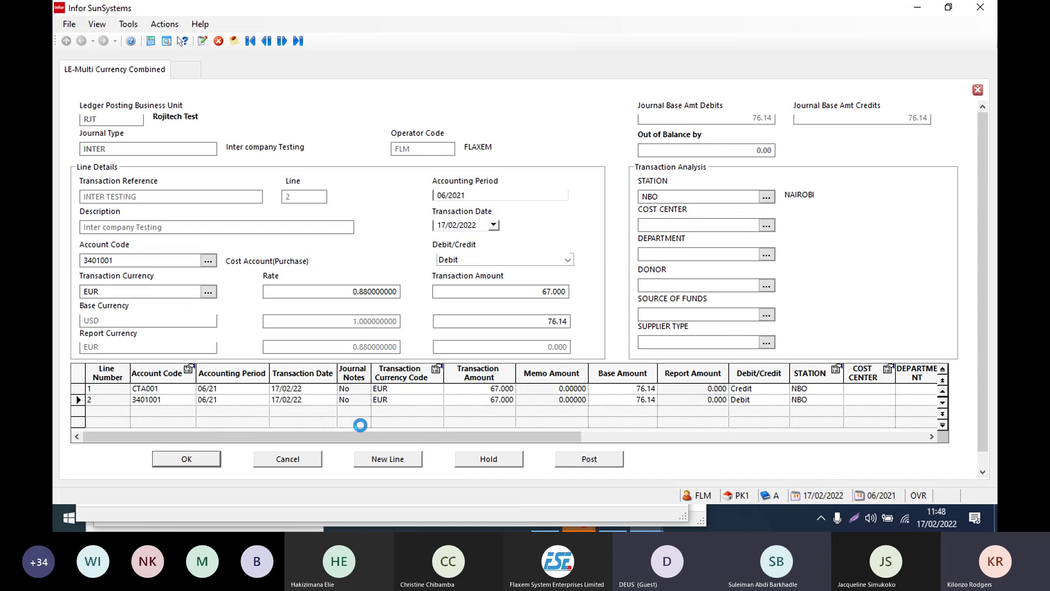
pyautogui.press('super')
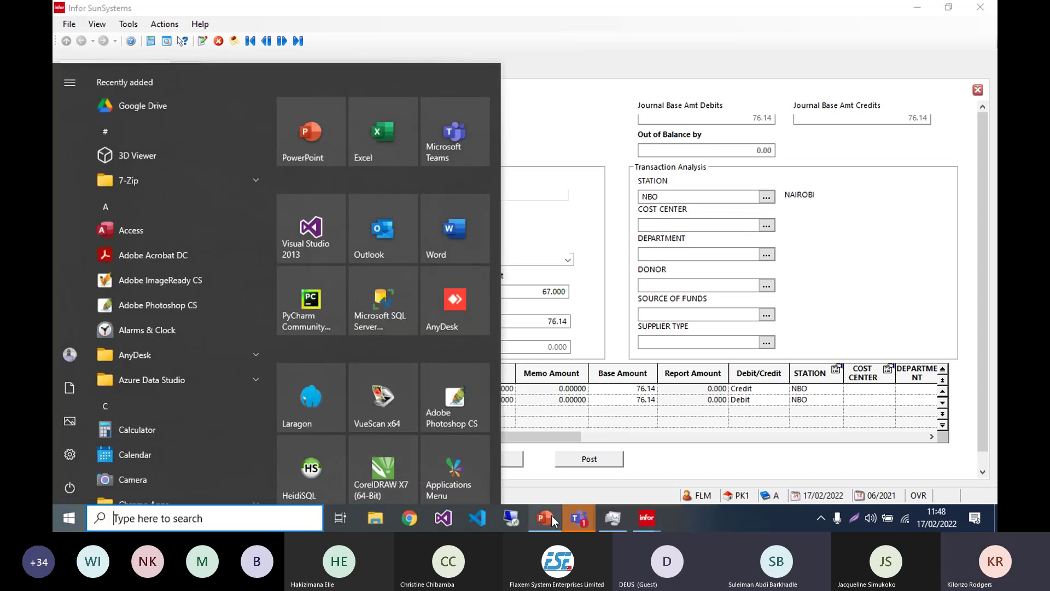
pyautogui.moveTo(643, 518)
pyautogui.click(602, 485)
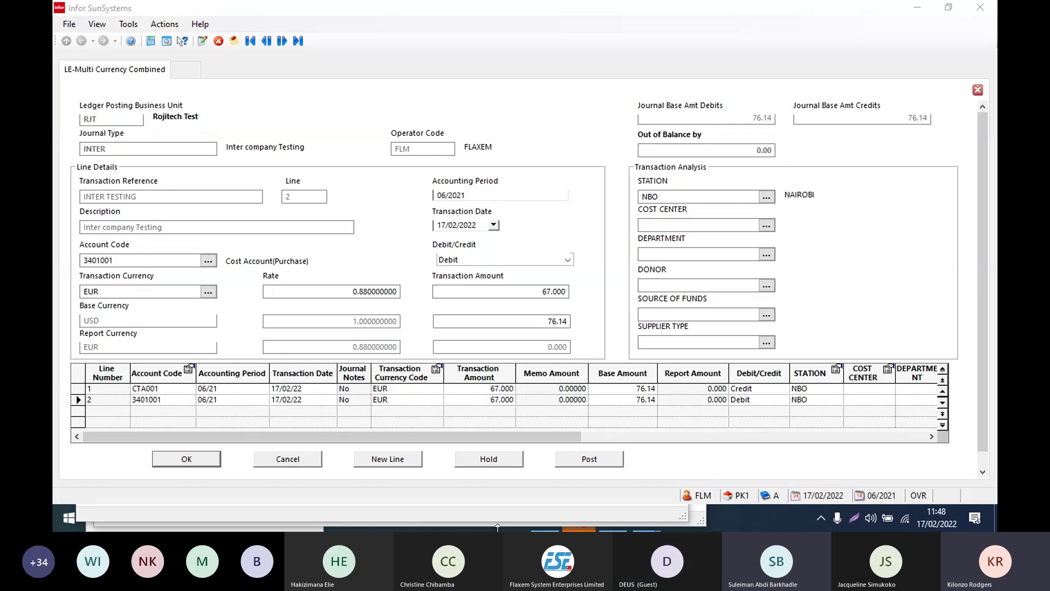
pyautogui.press('super')
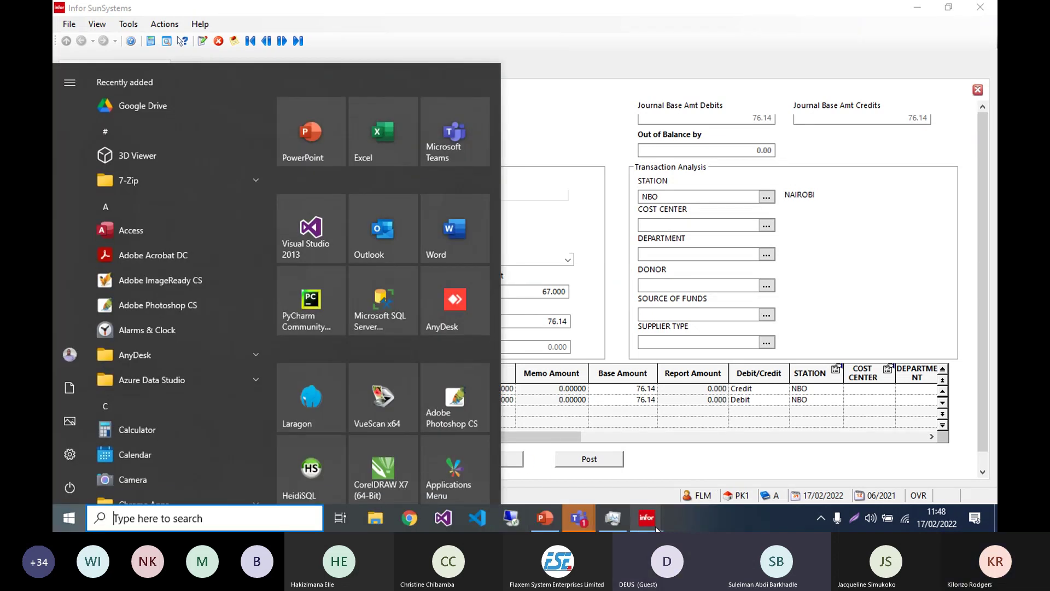
pyautogui.moveTo(657, 530)
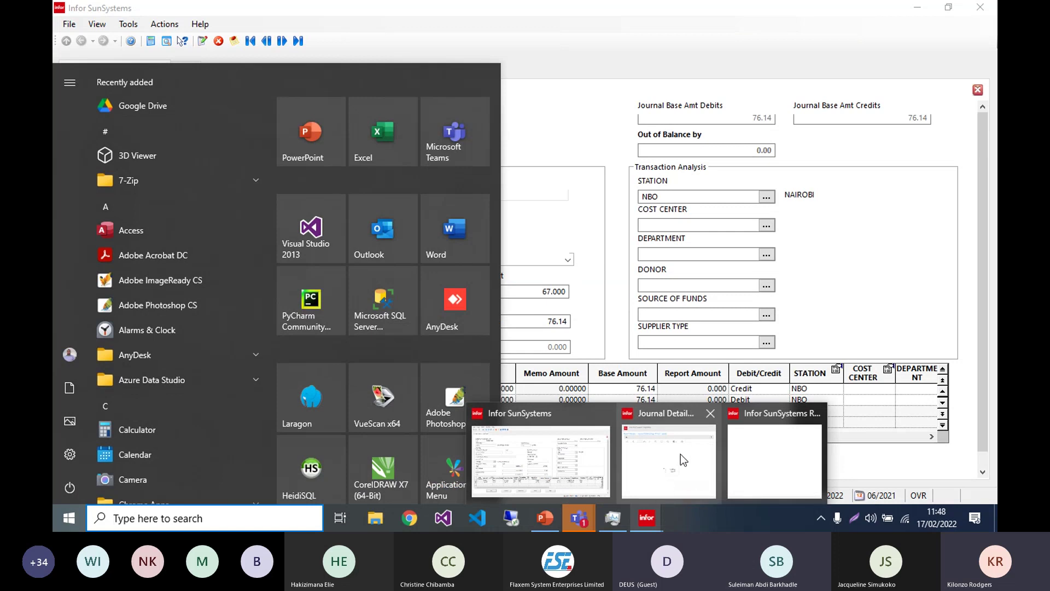
pyautogui.moveTo(711, 417)
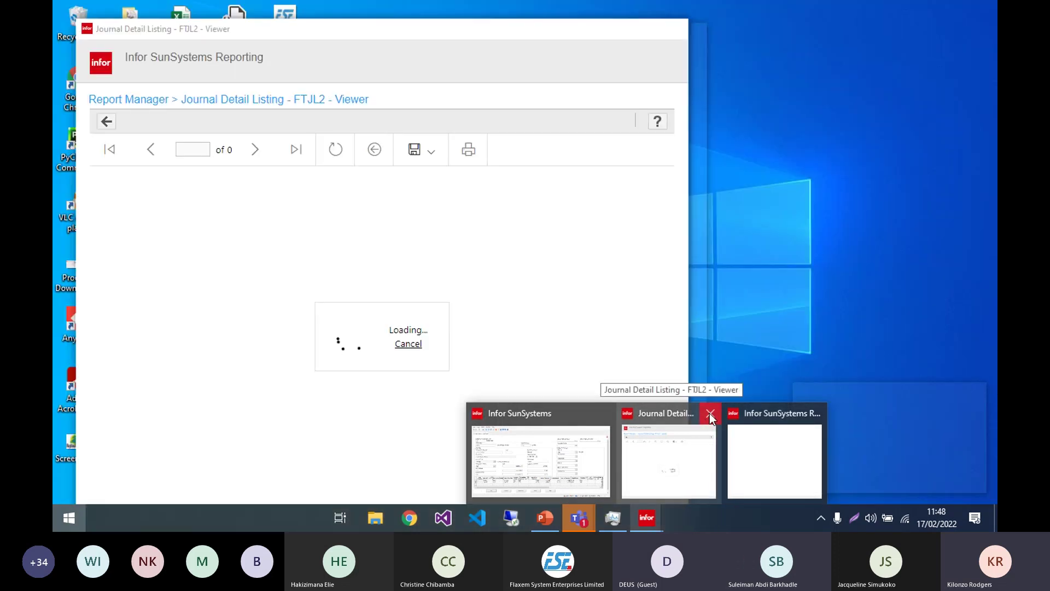
pyautogui.click(710, 413)
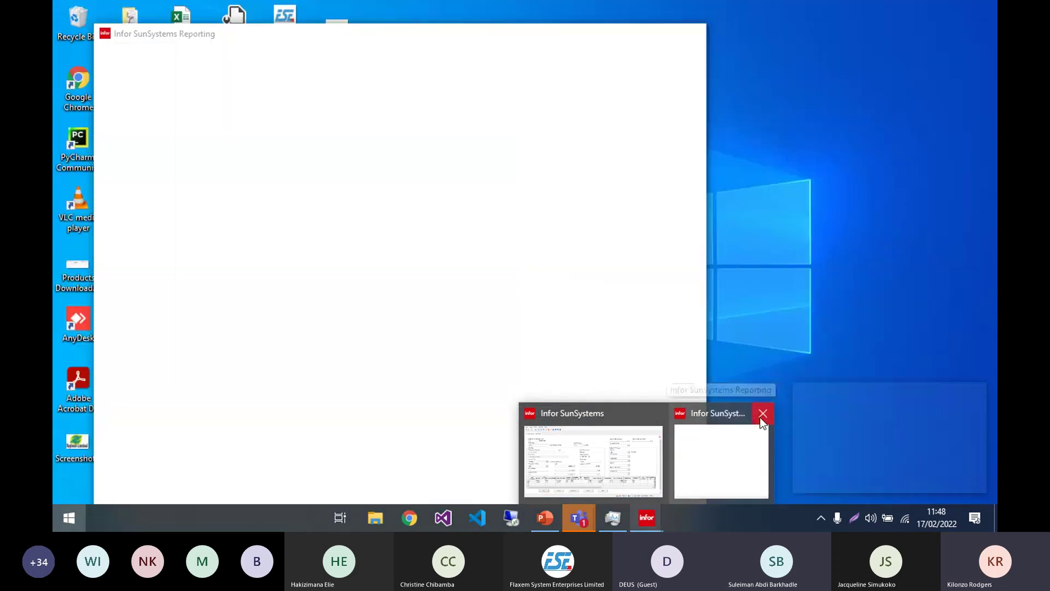
pyautogui.click(763, 413)
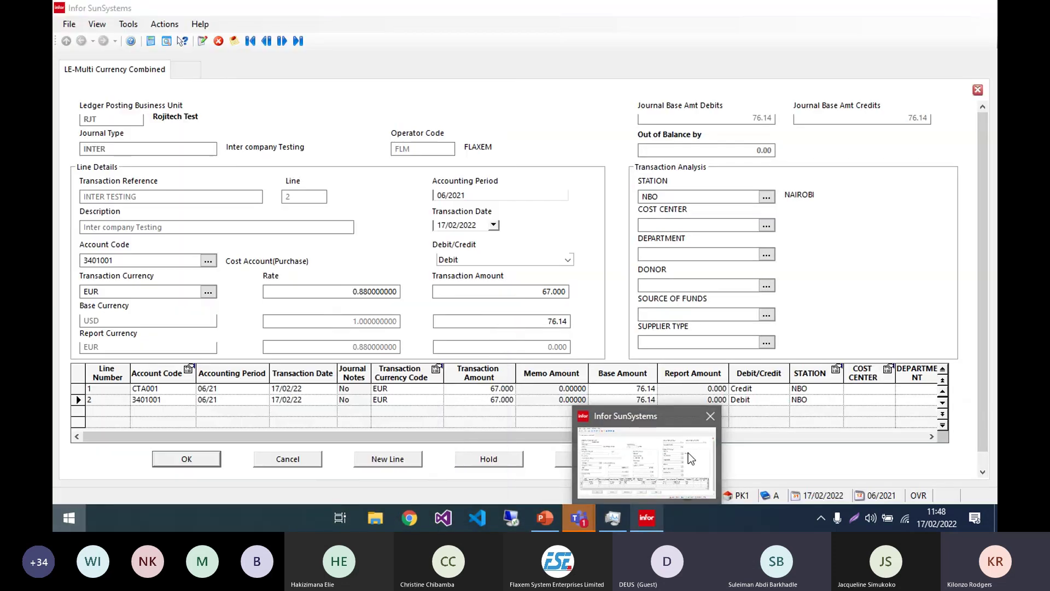
# Step: Return to the journal entry window and minimise the newly opened Journal Detail Listing viewer
pyautogui.click(689, 452)
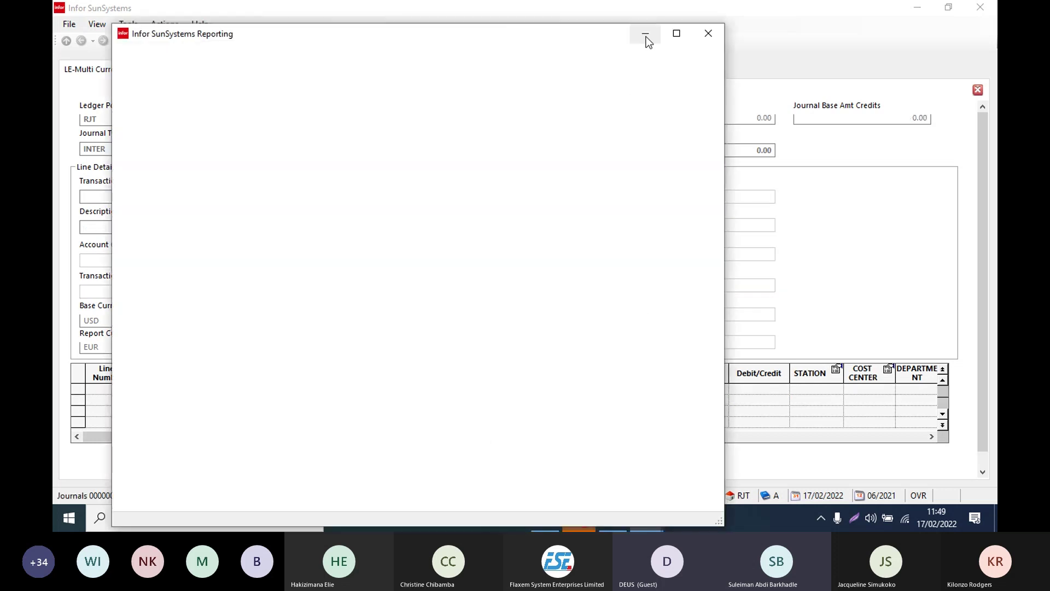
pyautogui.click(646, 34)
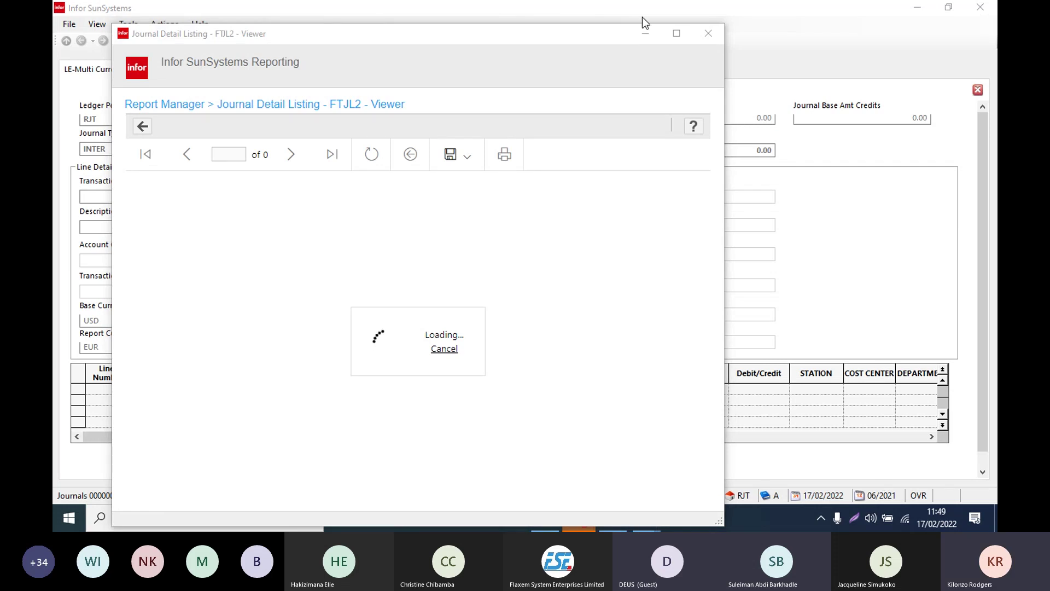
pyautogui.click(646, 34)
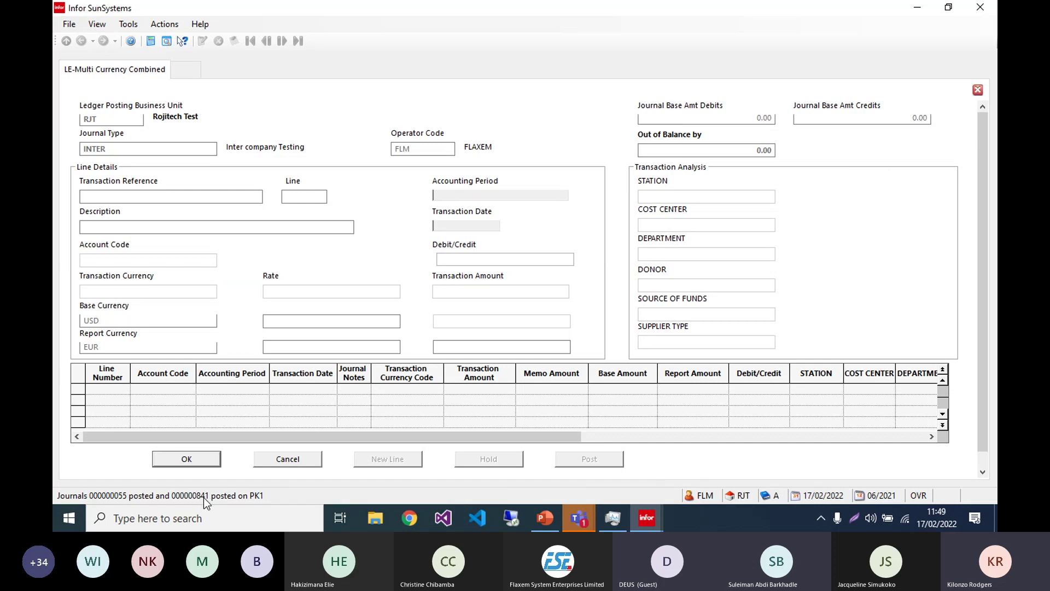
# Step: Open Journal Inquiry with the code jnq, retrieve journal number 55 and examine its second line
pyautogui.click(195, 73)
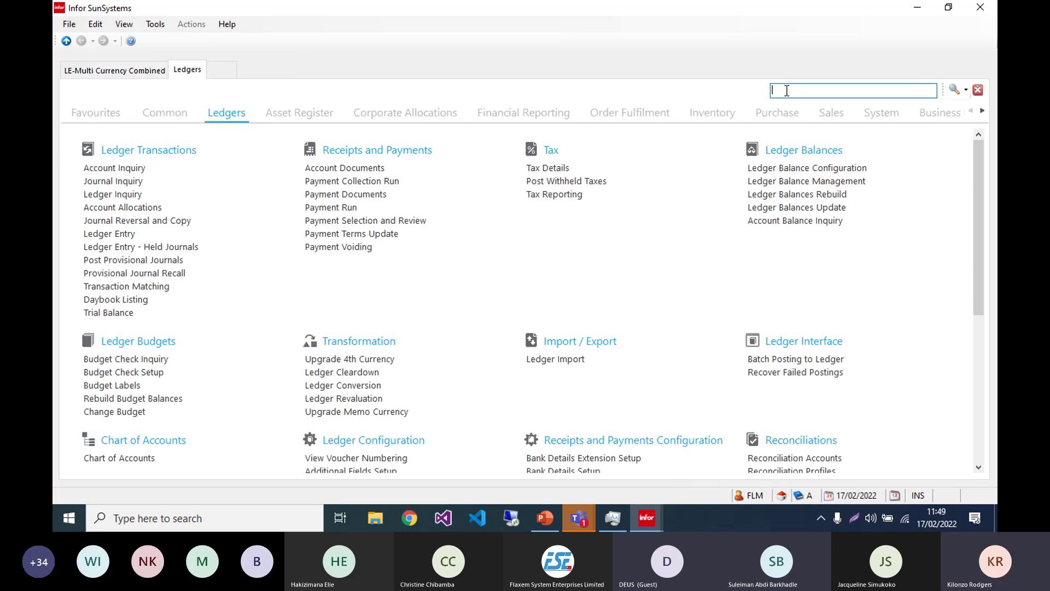
pyautogui.write('jnq')
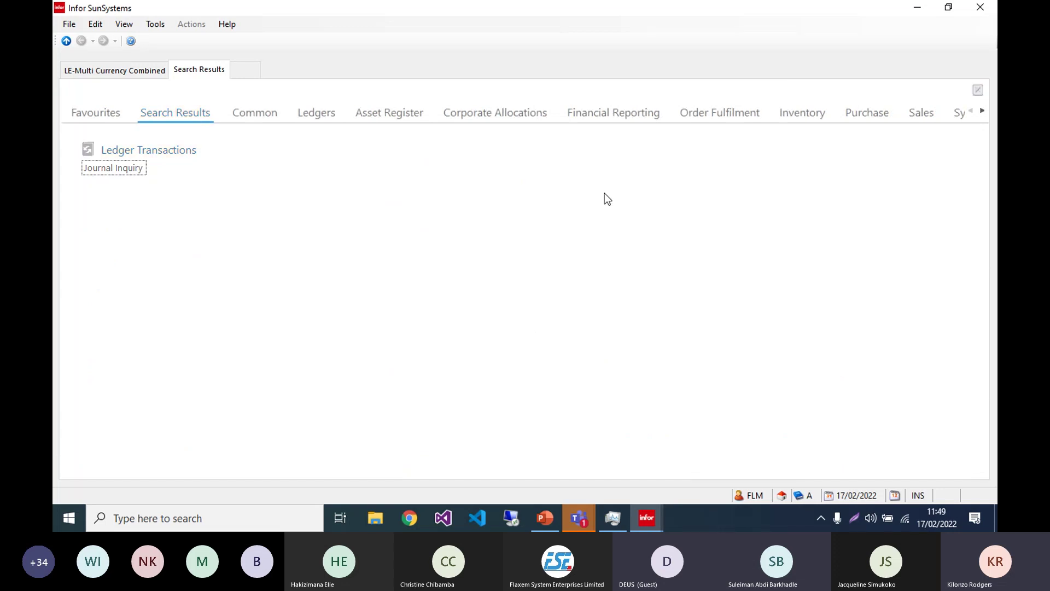
pyautogui.press('Return')
pyautogui.click(126, 192)
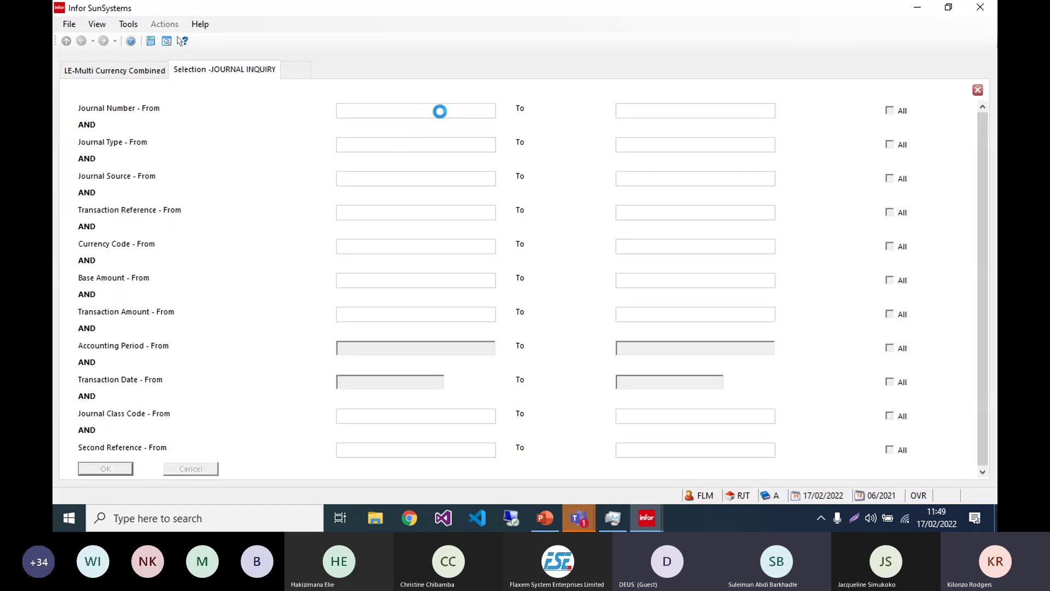
pyautogui.write('55')
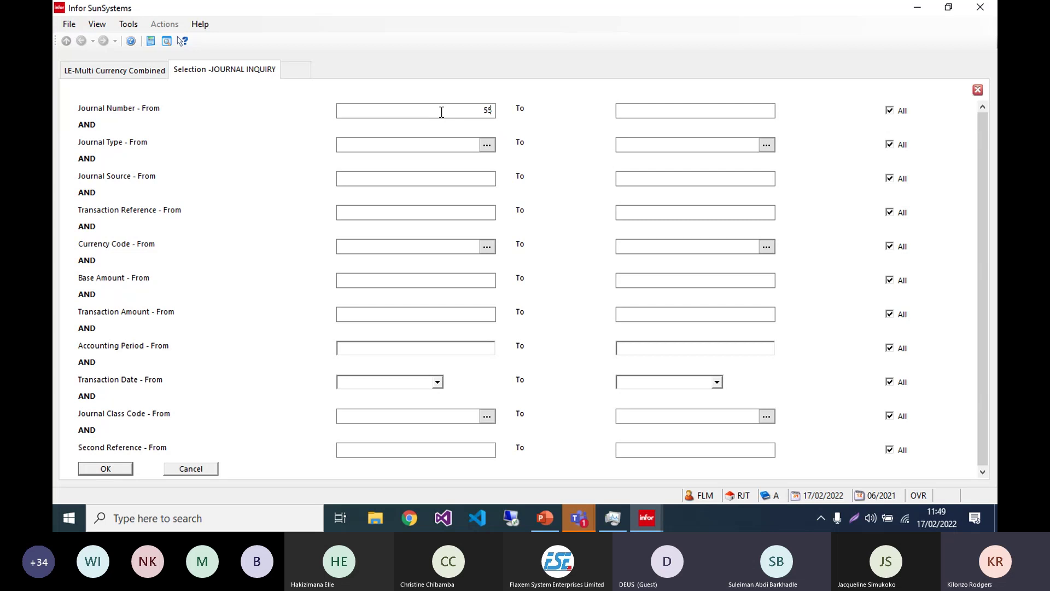
pyautogui.press('Return')
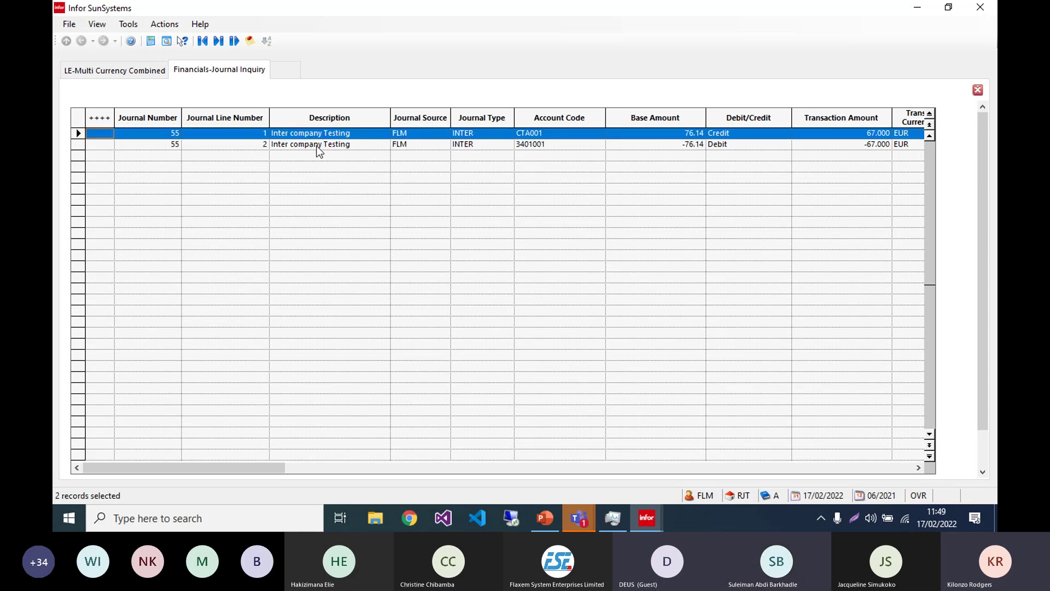
pyautogui.click(528, 147)
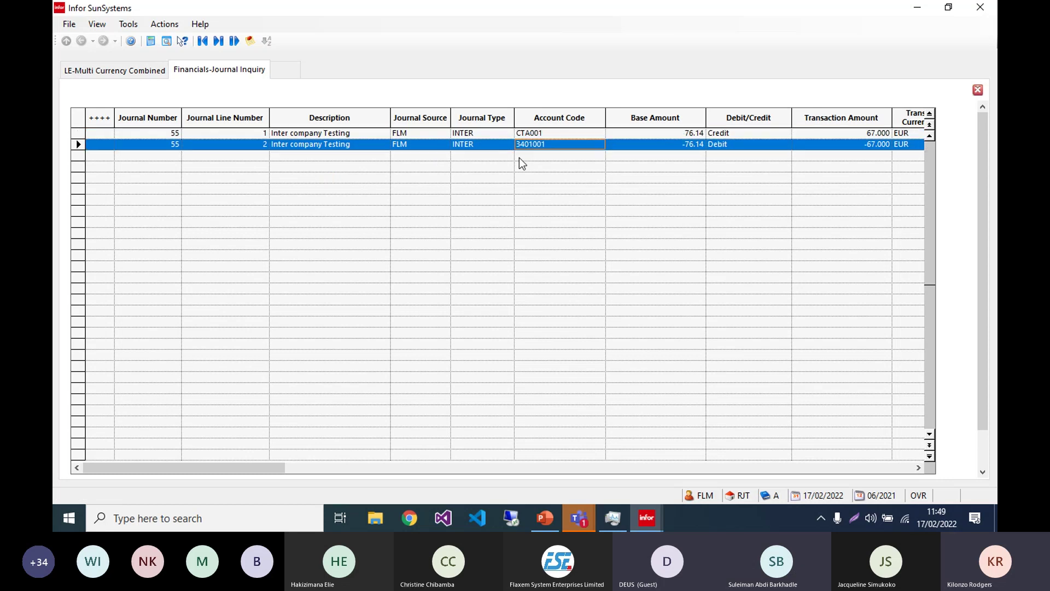
pyautogui.click(288, 75)
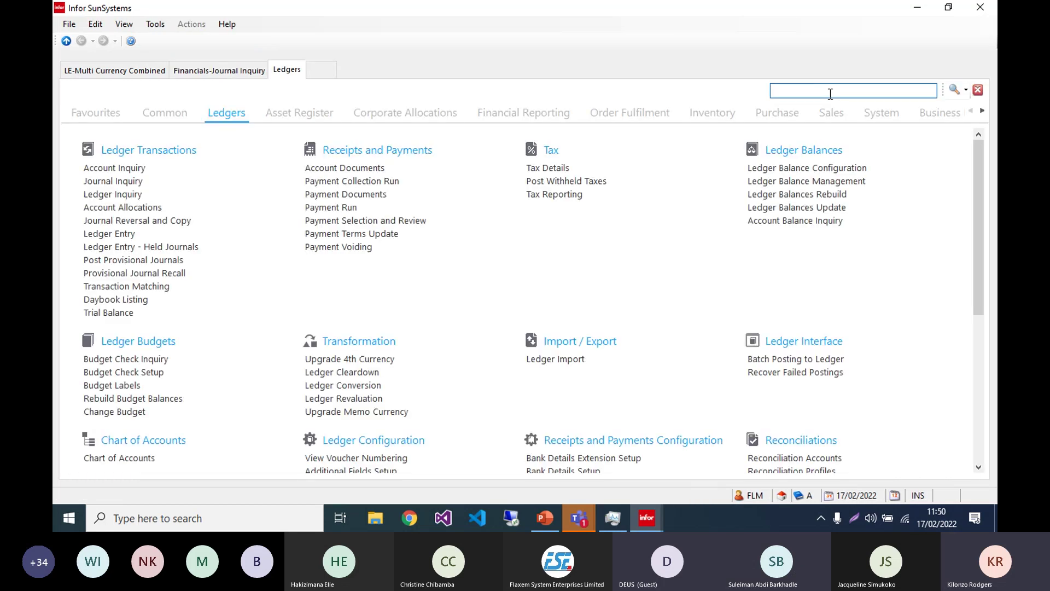
pyautogui.write('jnt')
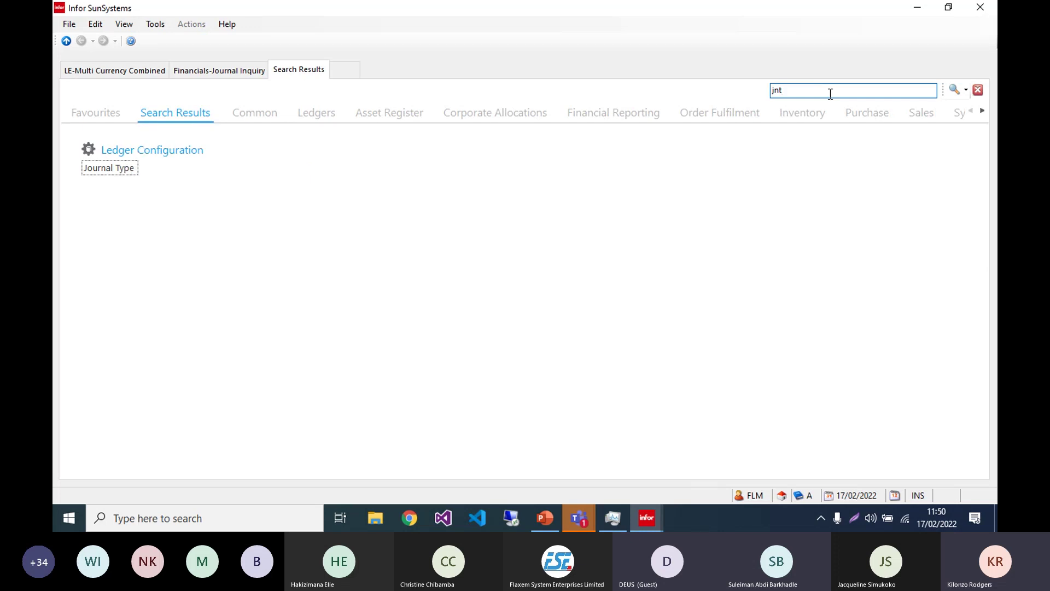
pyautogui.press('Return')
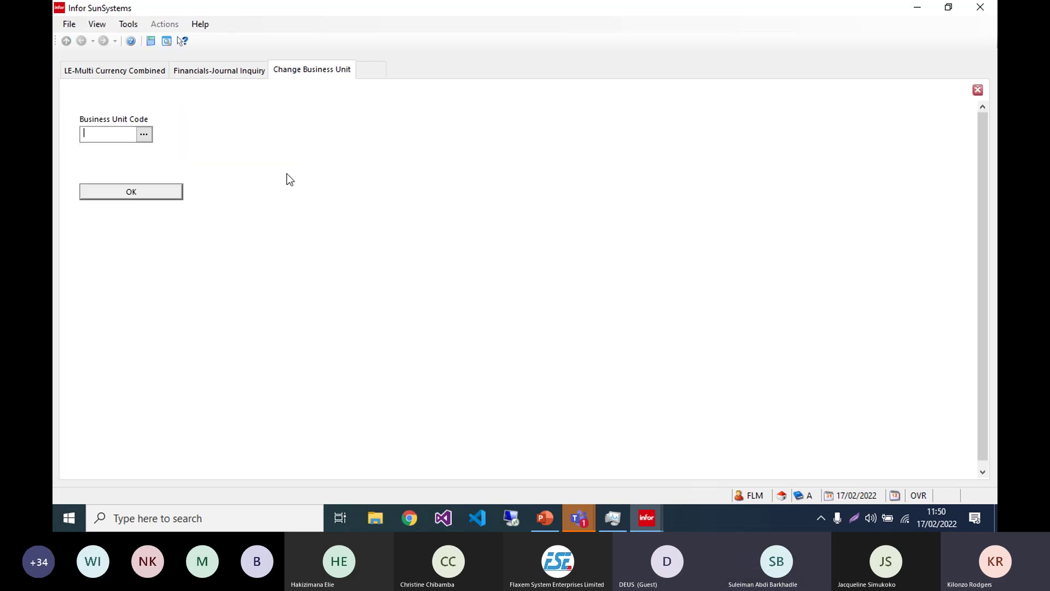
pyautogui.write('PK1')
pyautogui.press('Return')
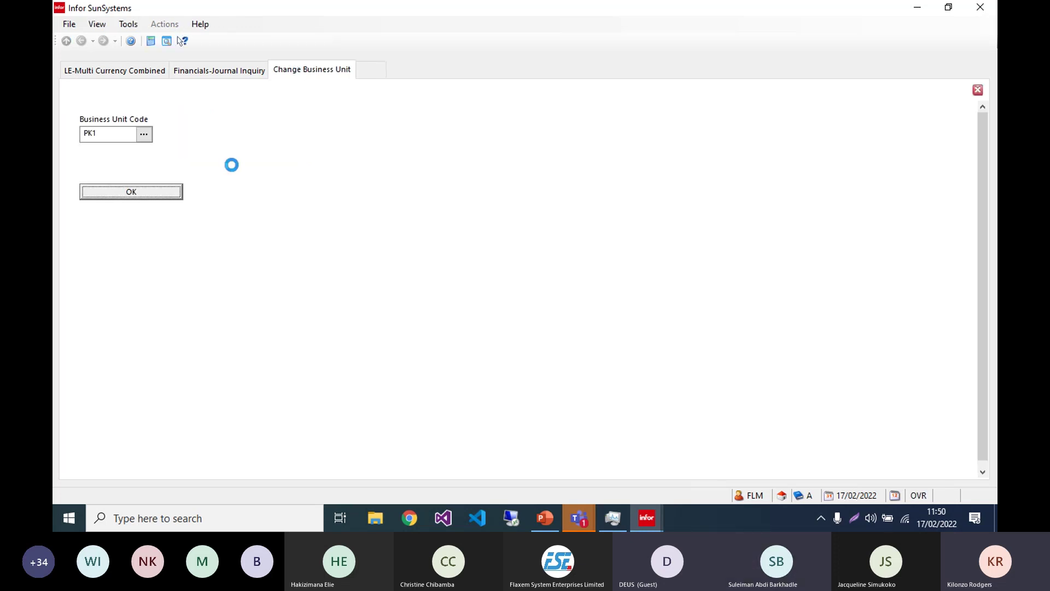
pyautogui.click(122, 70)
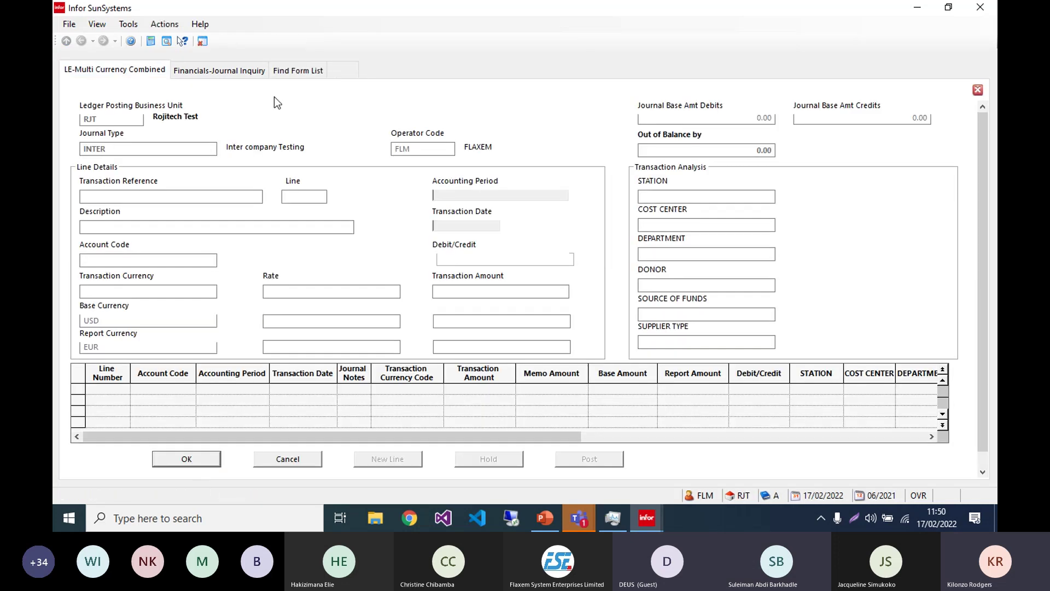
pyautogui.click(295, 71)
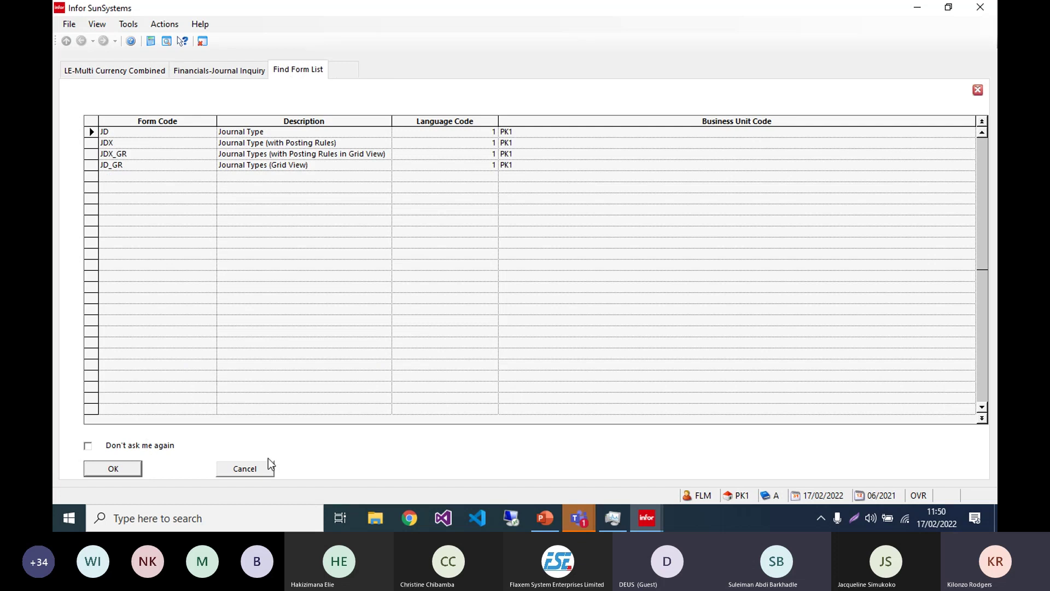
pyautogui.click(268, 465)
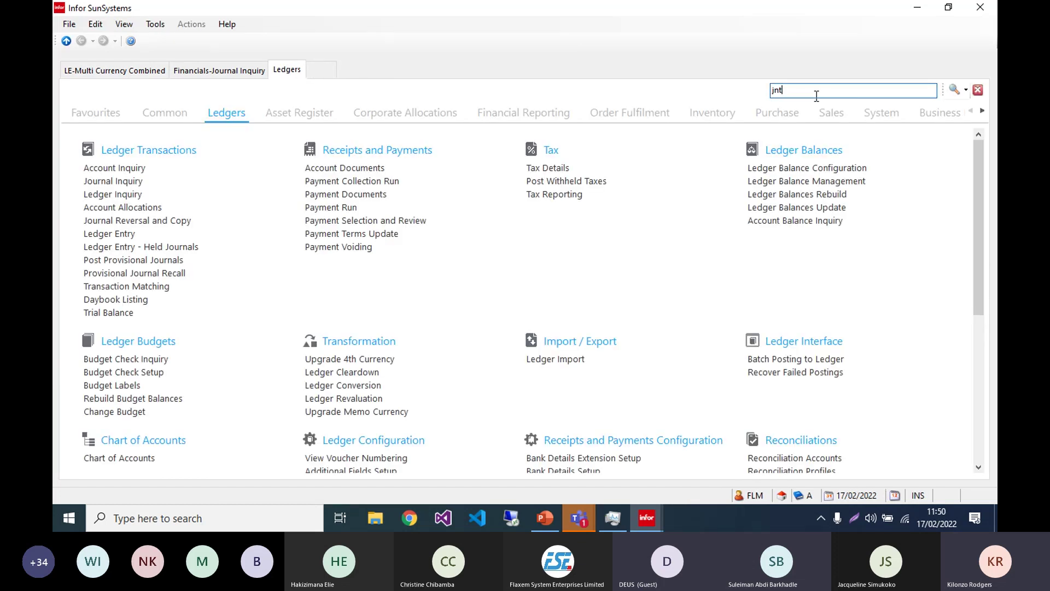
# Step: Open Journal Inquiry for business unit PK1 and retrieve journal number 841
pyautogui.press('BackSpace')
pyautogui.write('i')
pyautogui.press('Return')
pyautogui.write('NI1')
pyautogui.press('Return')
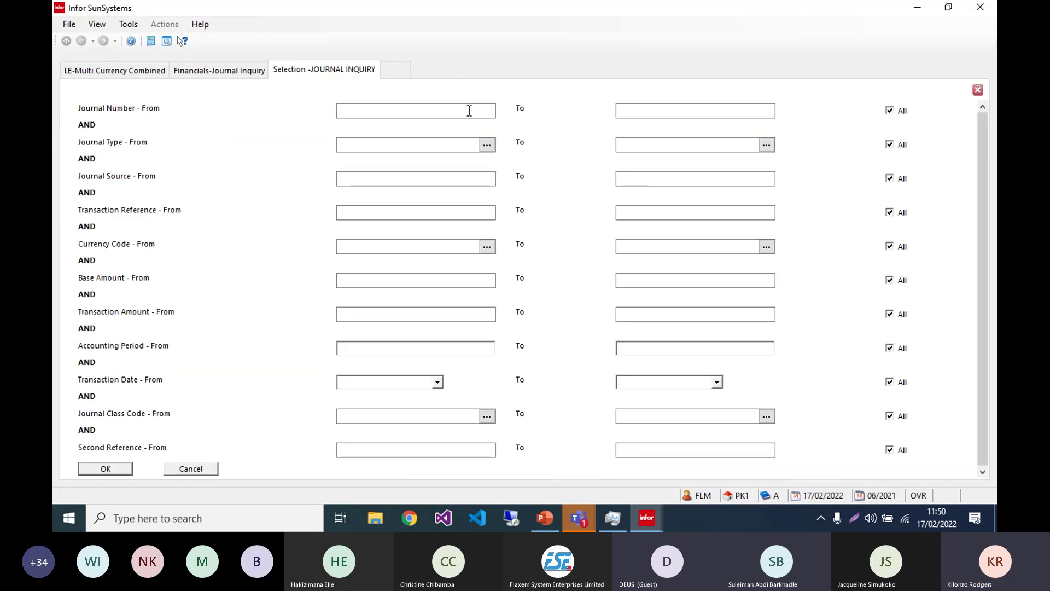
pyautogui.write('41')
pyautogui.press('Return')
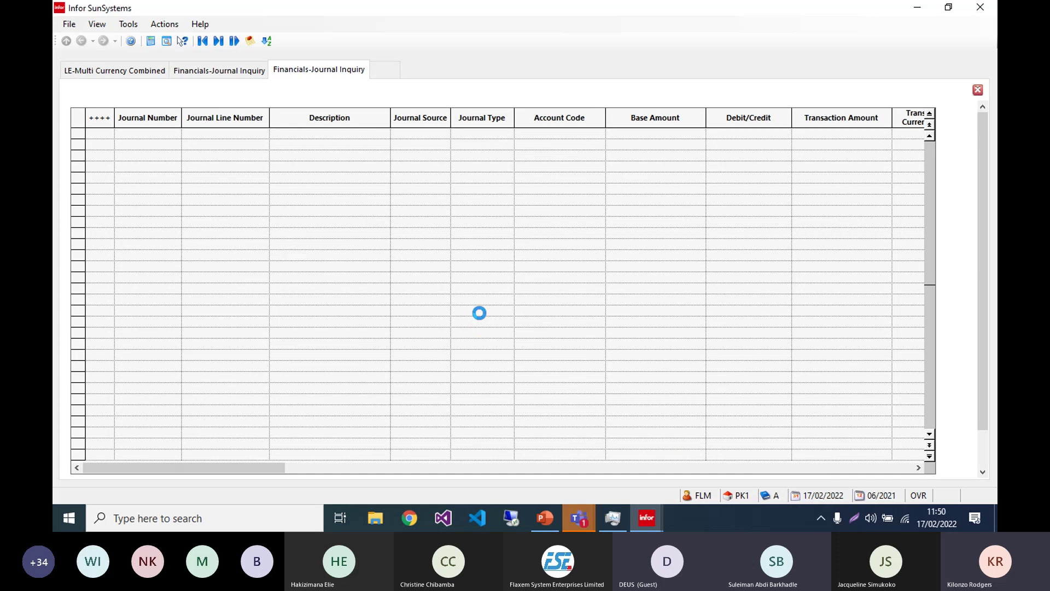
# Step: Examine both lines of journal 841 across the account, amount, rate, transaction date, reference and accounting period columns
pyautogui.click(534, 145)
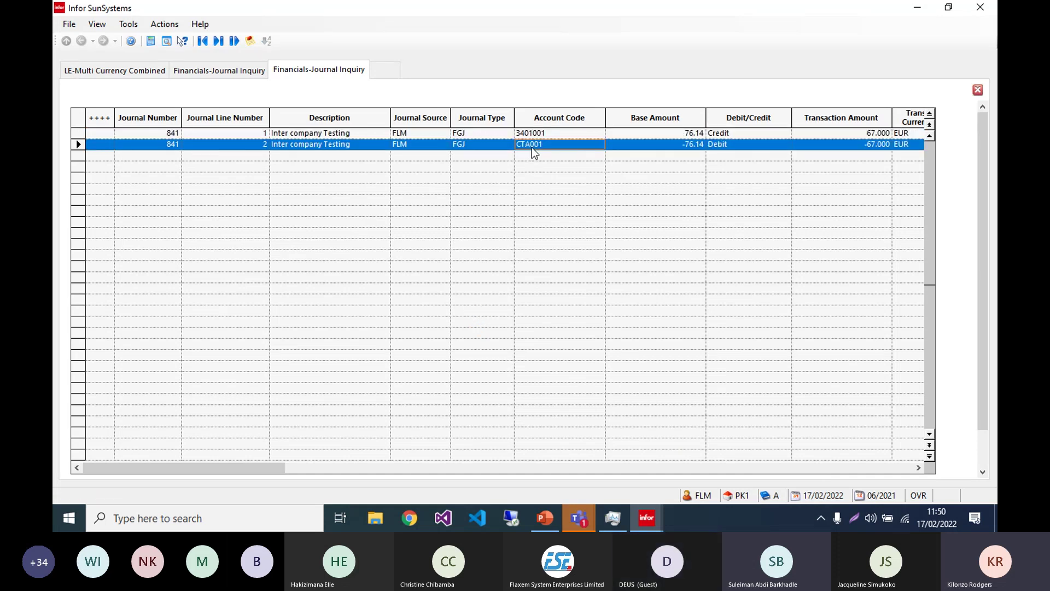
pyautogui.press('Tab')
pyautogui.press('Tab')
pyautogui.press('Tab')
pyautogui.press('Tab')
pyautogui.press('Tab')
pyautogui.press('Tab')
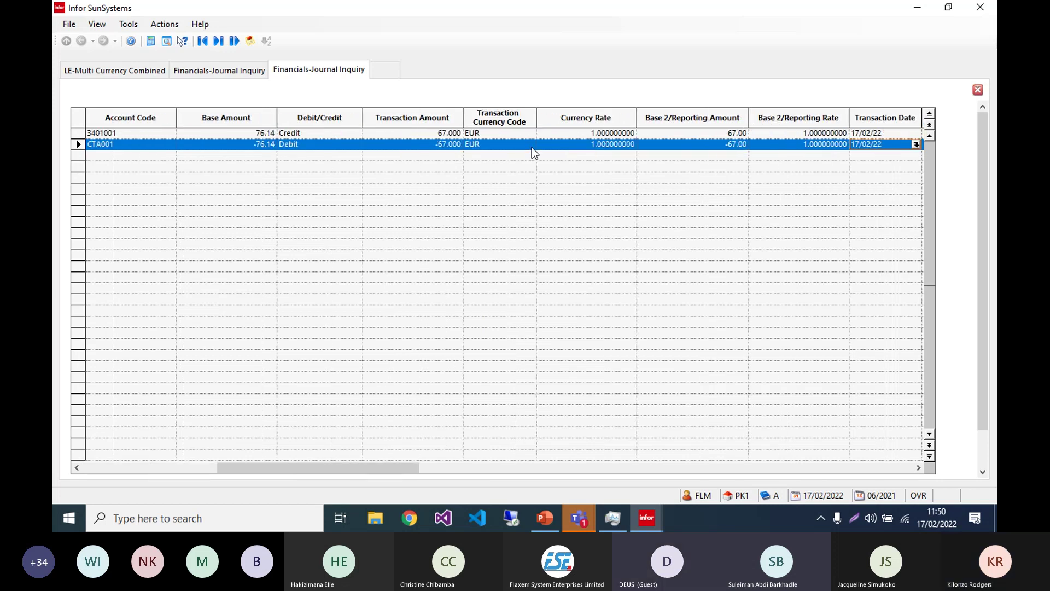
pyautogui.click(718, 137)
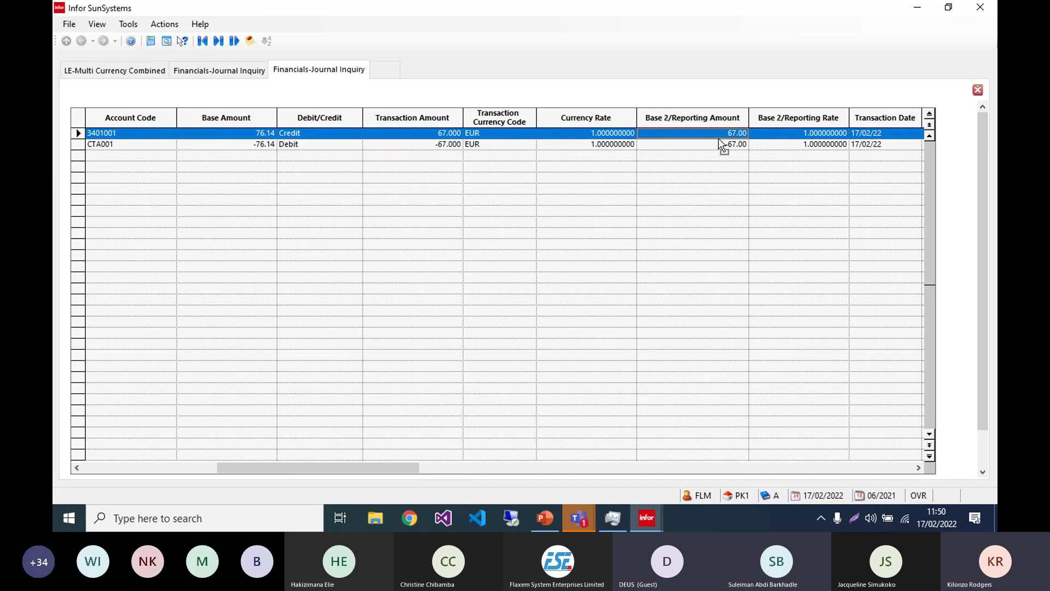
pyautogui.press('Tab')
pyautogui.press('Tab')
pyautogui.press('Tab')
pyautogui.press('Tab')
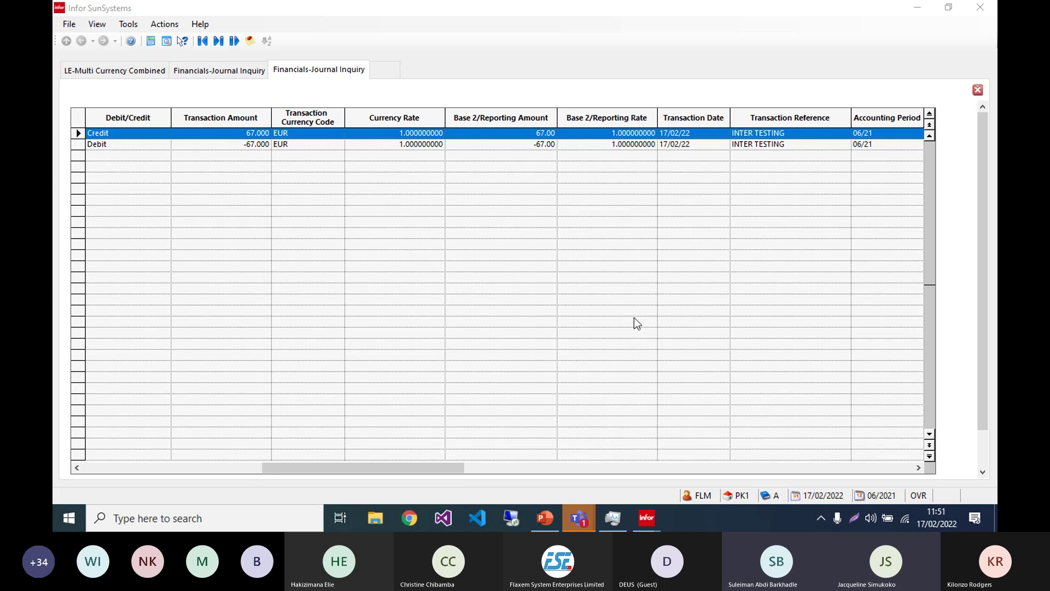
# Step: Close the PK1 and RJT Journal Inquiry windows and minimise SunSystems
pyautogui.click(978, 89)
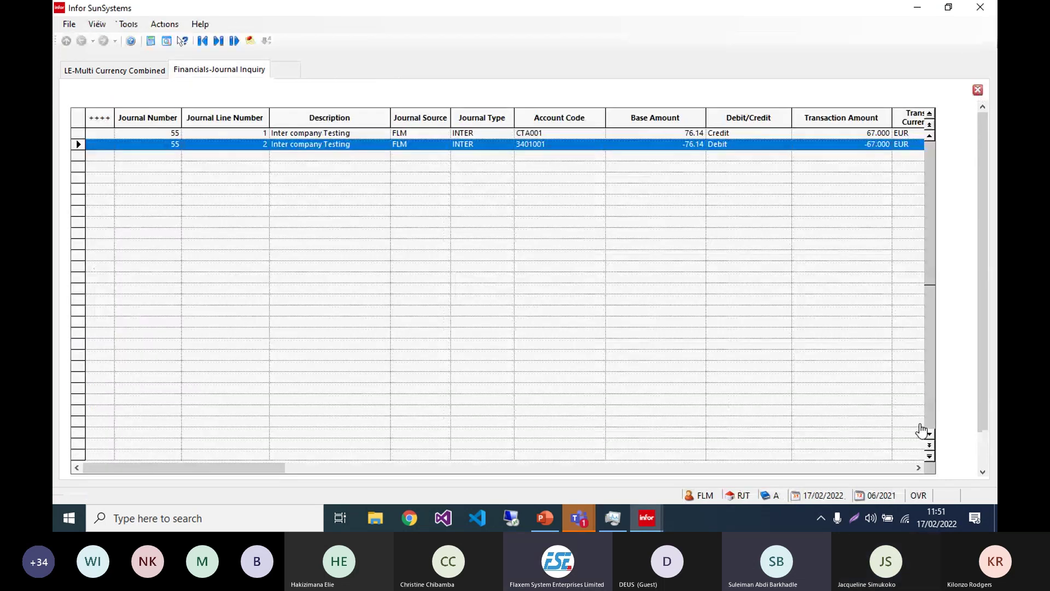
pyautogui.click(976, 90)
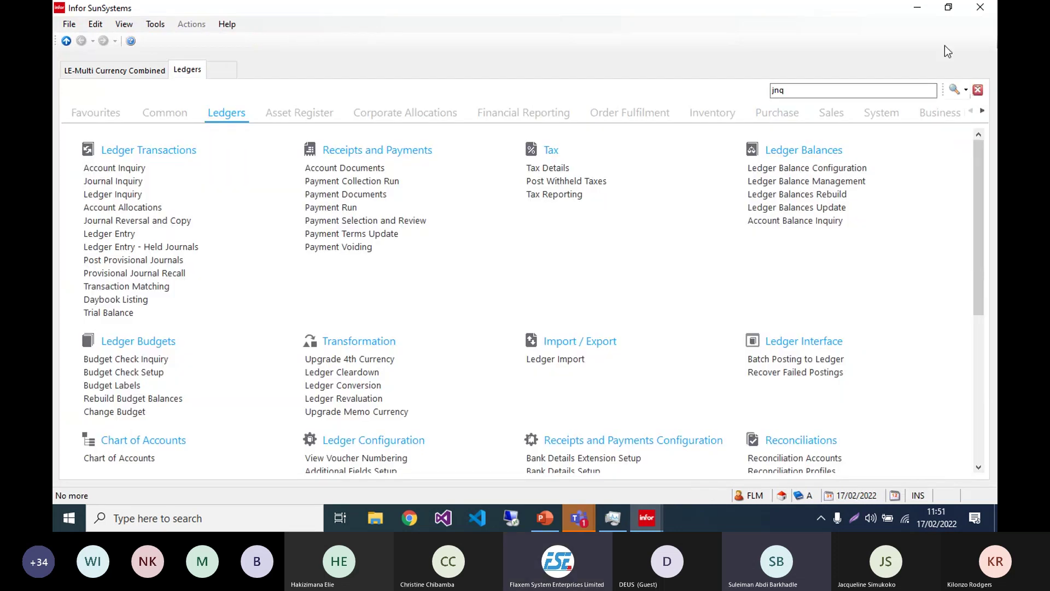
pyautogui.click(917, 9)
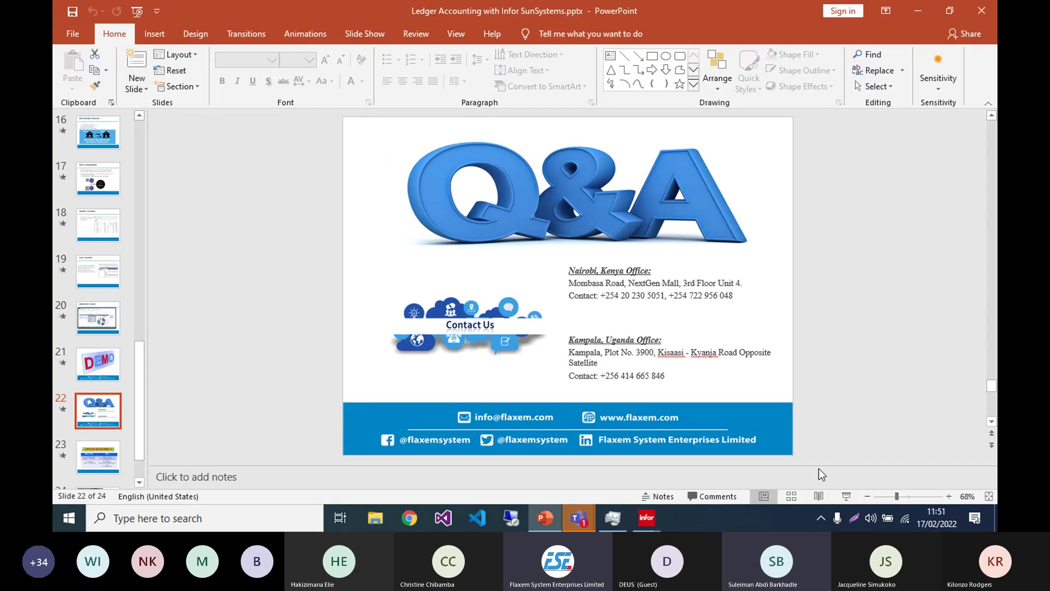
# Step: Switch to the Microsoft Teams meeting window and display the meeting chat to read the audience questions
pyautogui.moveTo(586, 513)
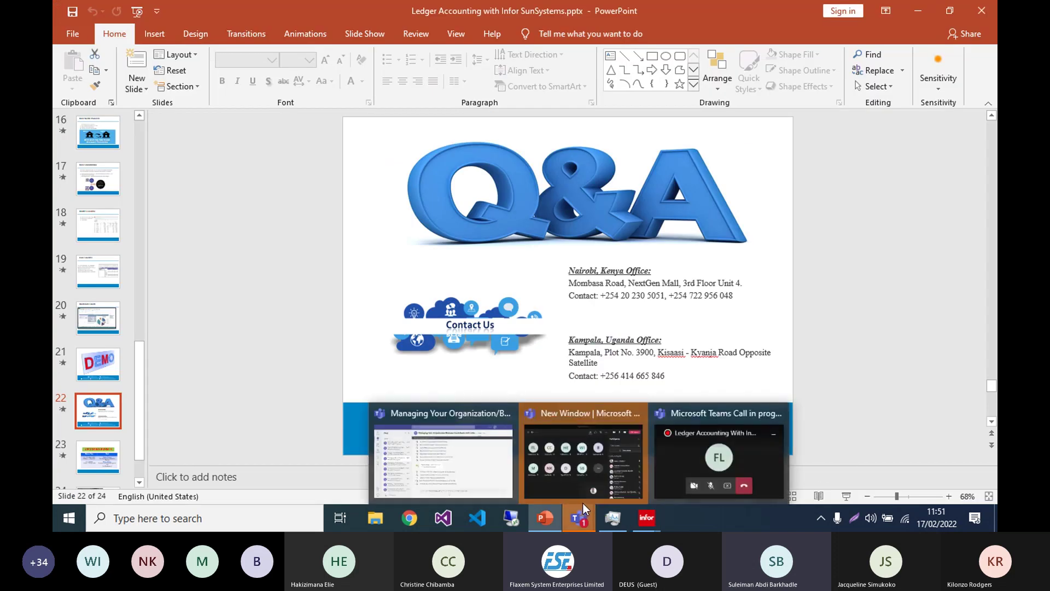
pyautogui.click(615, 472)
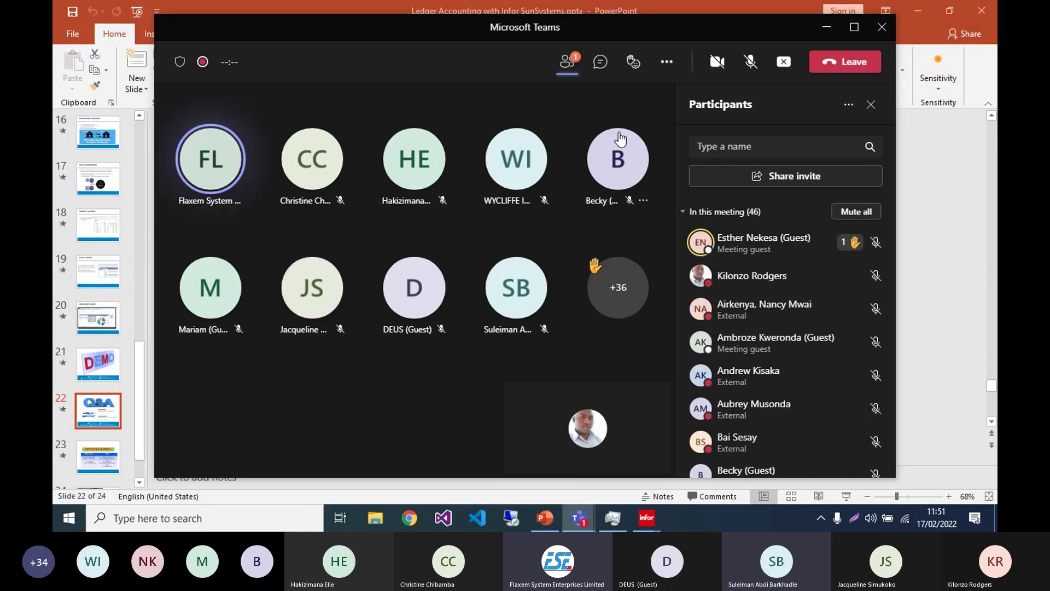
pyautogui.click(601, 63)
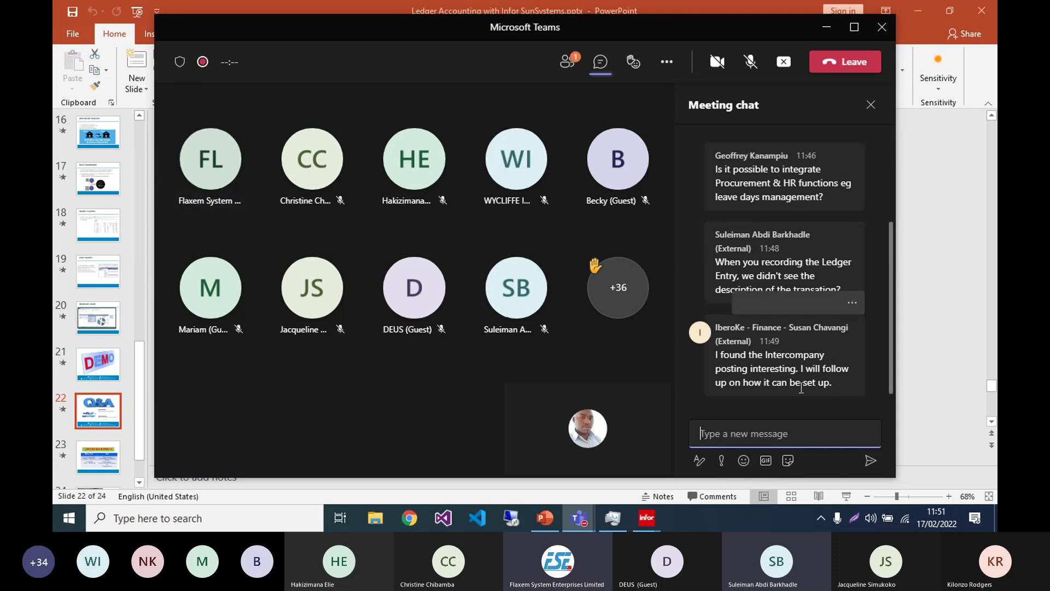
pyautogui.moveTo(778, 370)
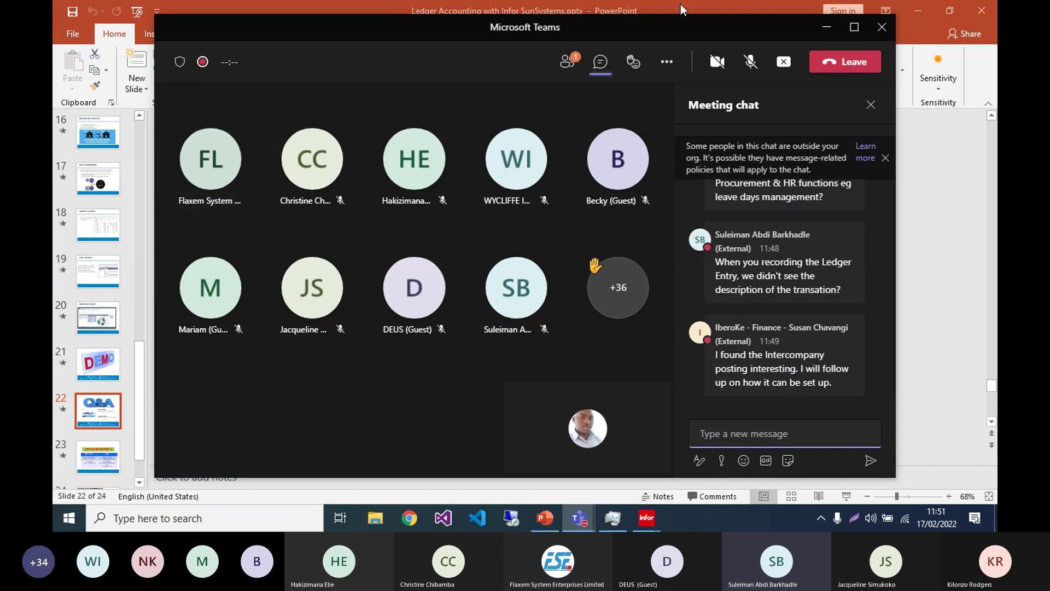
# Step: Review the audience questions in the meeting chat, muting and unmuting the microphone between answers and leaving it unmuted
pyautogui.click(751, 62)
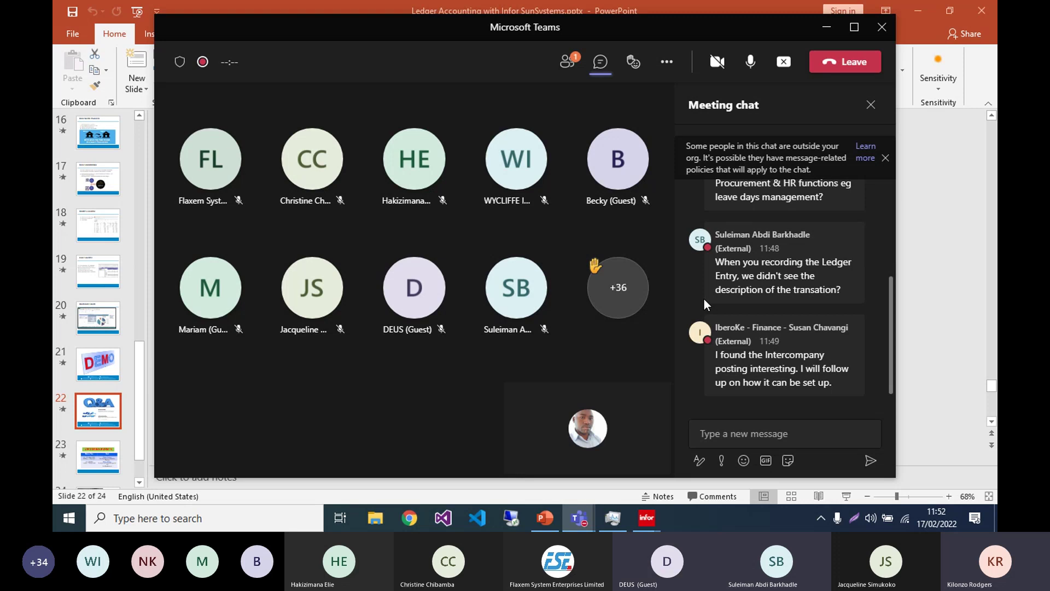
pyautogui.click(750, 63)
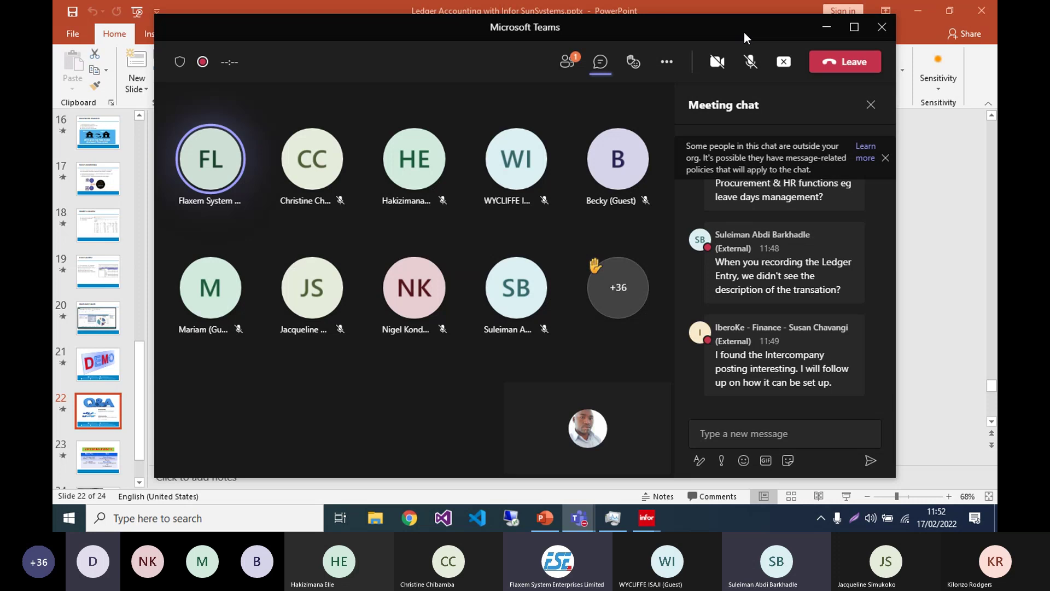
pyautogui.scroll(3, 822, 210)
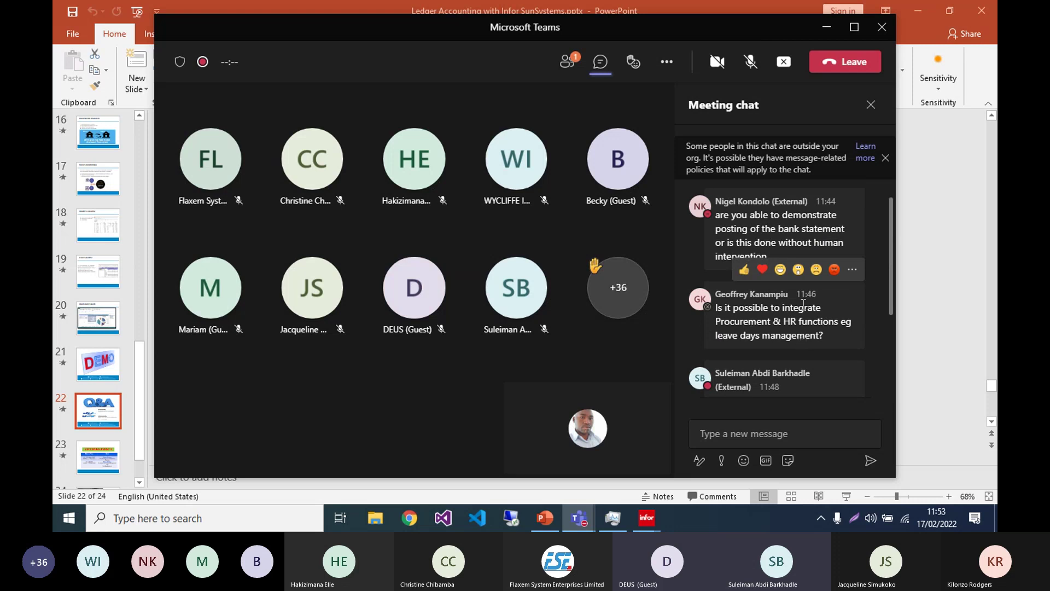
pyautogui.click(751, 62)
pyautogui.click(759, 73)
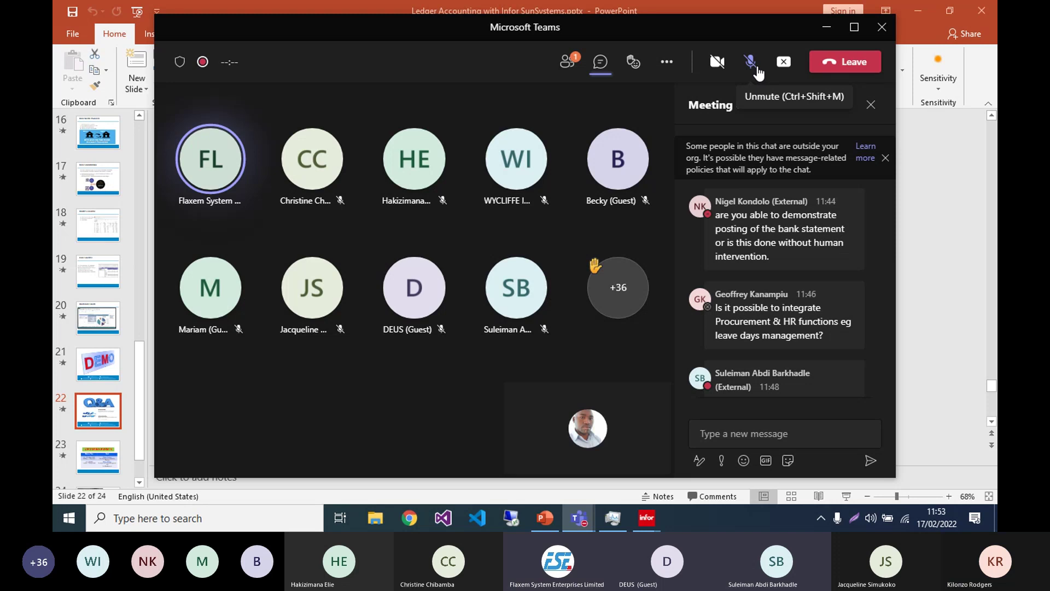
pyautogui.scroll(-2, 804, 314)
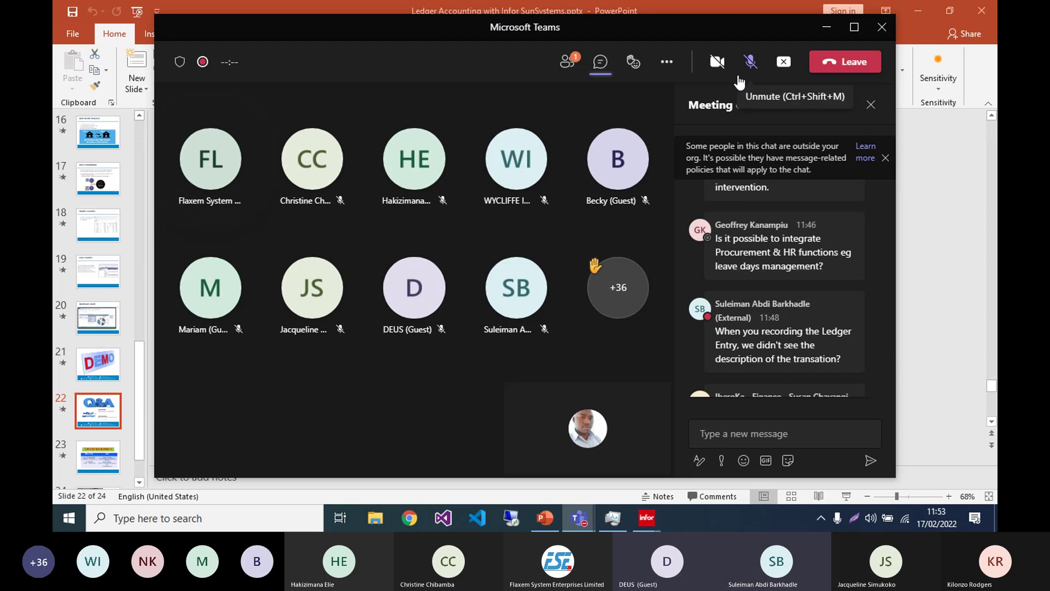
pyautogui.click(751, 63)
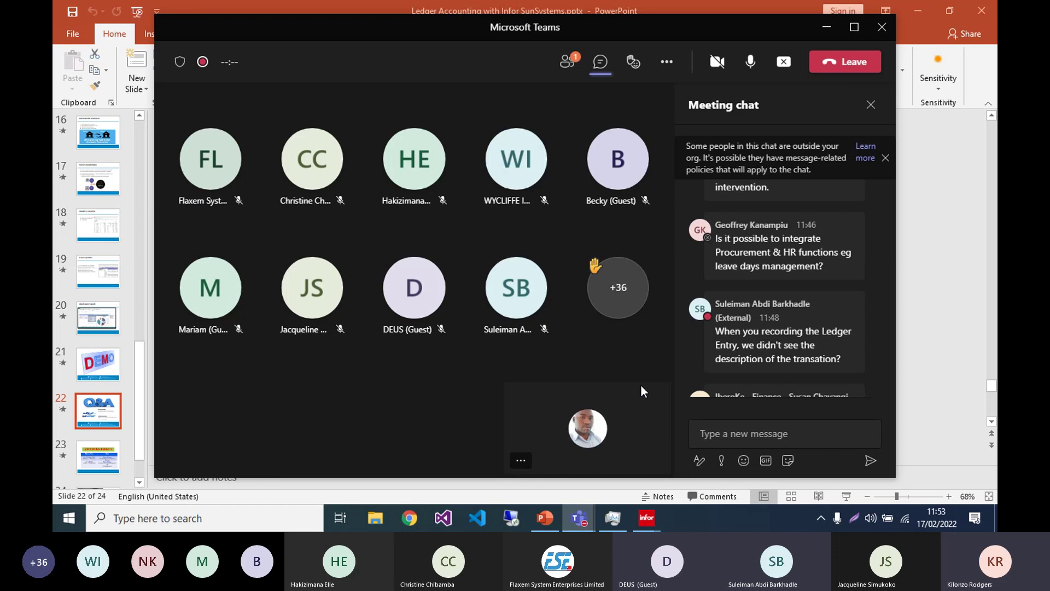
# Step: Return to the LE-Multi Currency Combined entry form in SunSystems and enter TRS001 as the transaction reference
pyautogui.moveTo(655, 526)
pyautogui.click(615, 458)
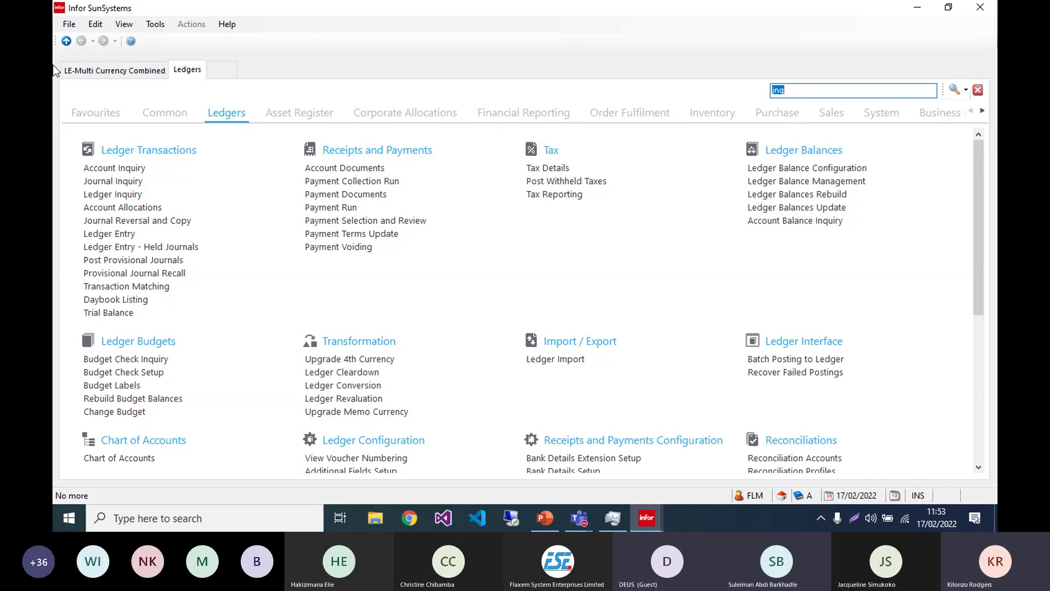
pyautogui.click(101, 72)
pyautogui.click(156, 193)
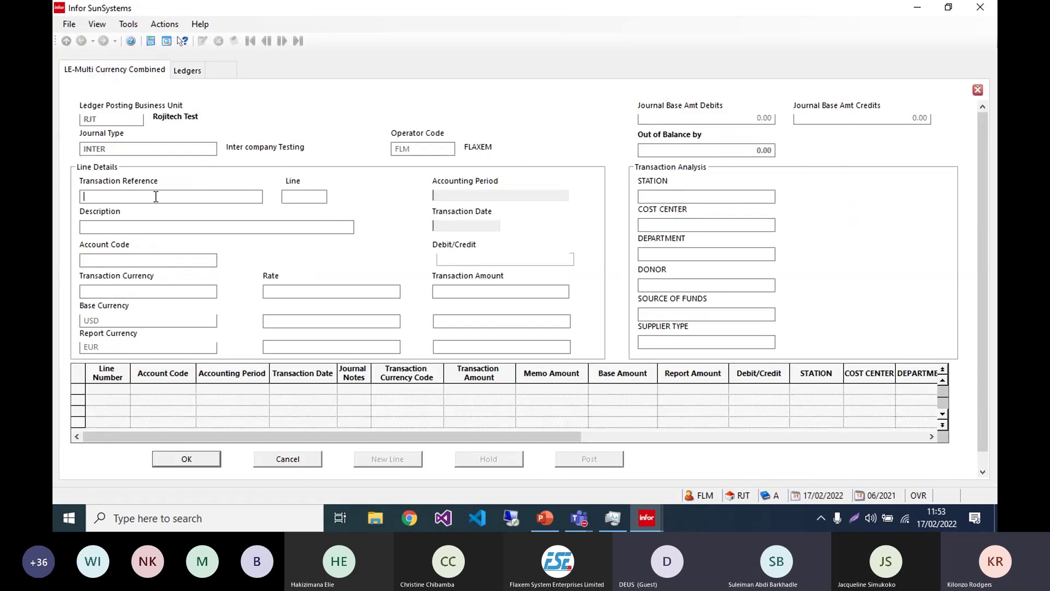
pyautogui.write('TRS001')
pyautogui.press('Tab')
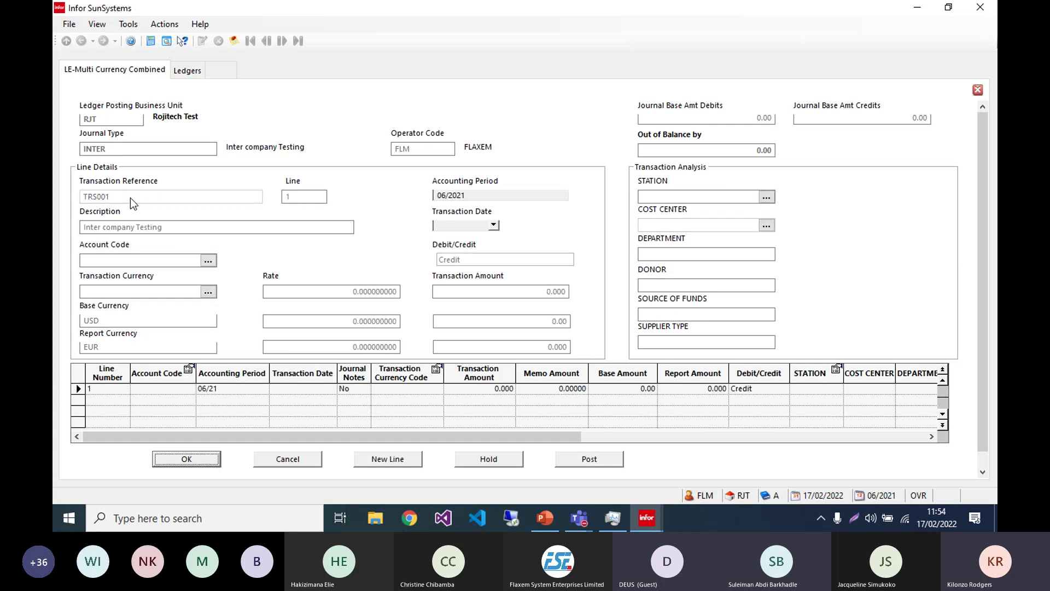
# Step: Clear the default description text from the first journal line
pyautogui.click(165, 230)
pyautogui.click(168, 229)
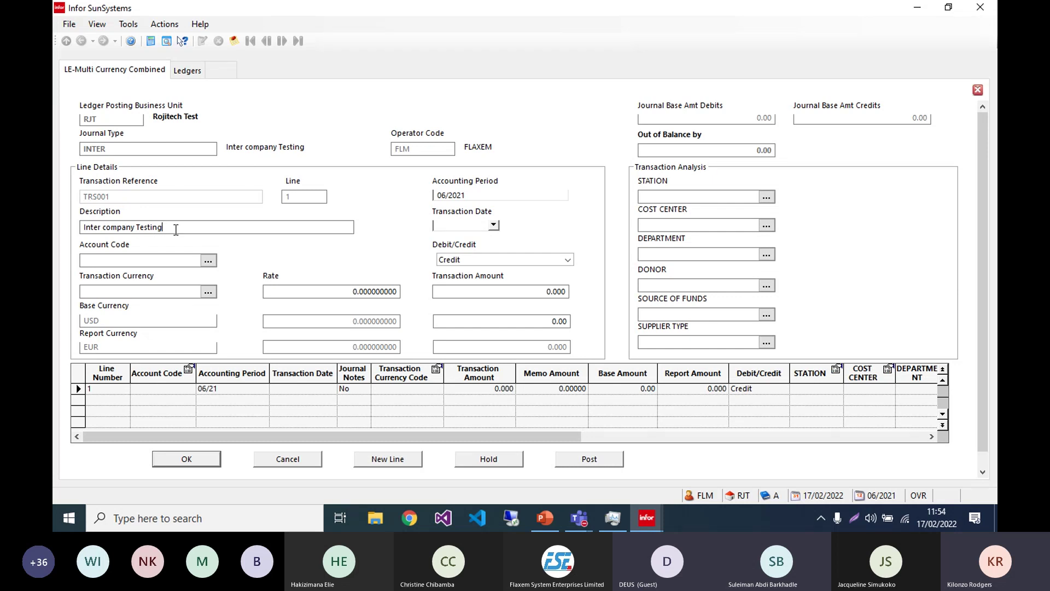
pyautogui.moveTo(195, 230); pyautogui.dragTo(54, 227)
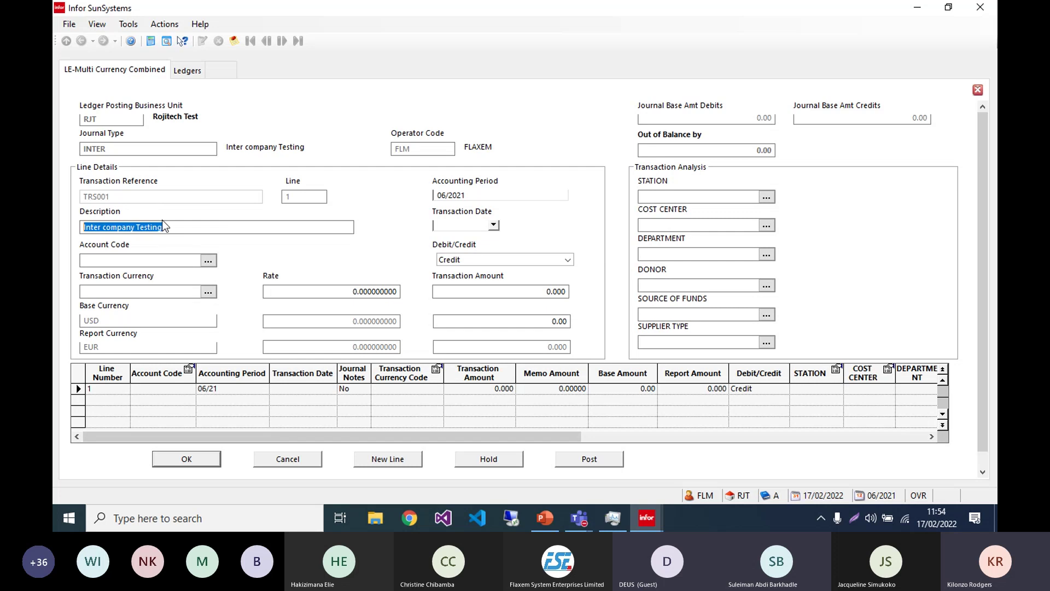
pyautogui.moveTo(175, 227); pyautogui.dragTo(73, 228)
pyautogui.click(175, 227)
pyautogui.moveTo(175, 227); pyautogui.dragTo(86, 229)
pyautogui.press('BackSpace')
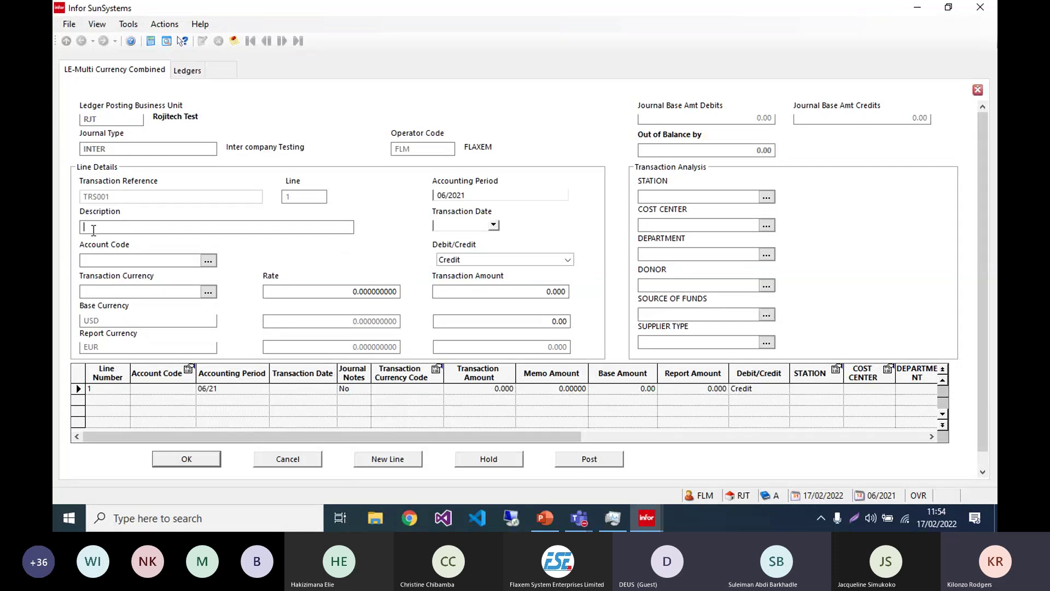
# Step: Switch back to the Teams meeting, review the chat questions again and unmute the microphone
pyautogui.click(580, 518)
pyautogui.click(614, 488)
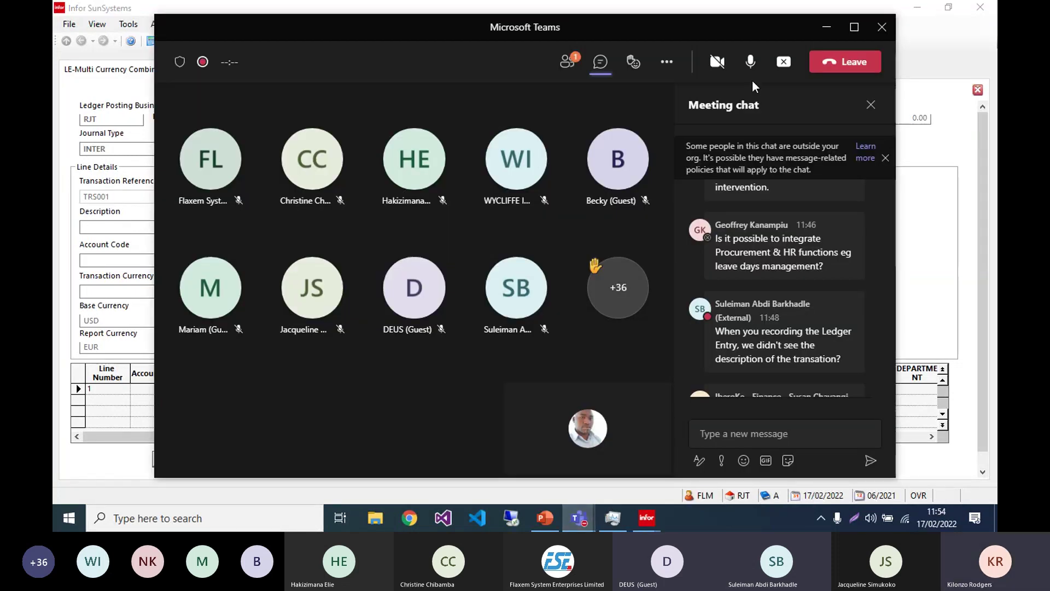
pyautogui.scroll(-2, 832, 340)
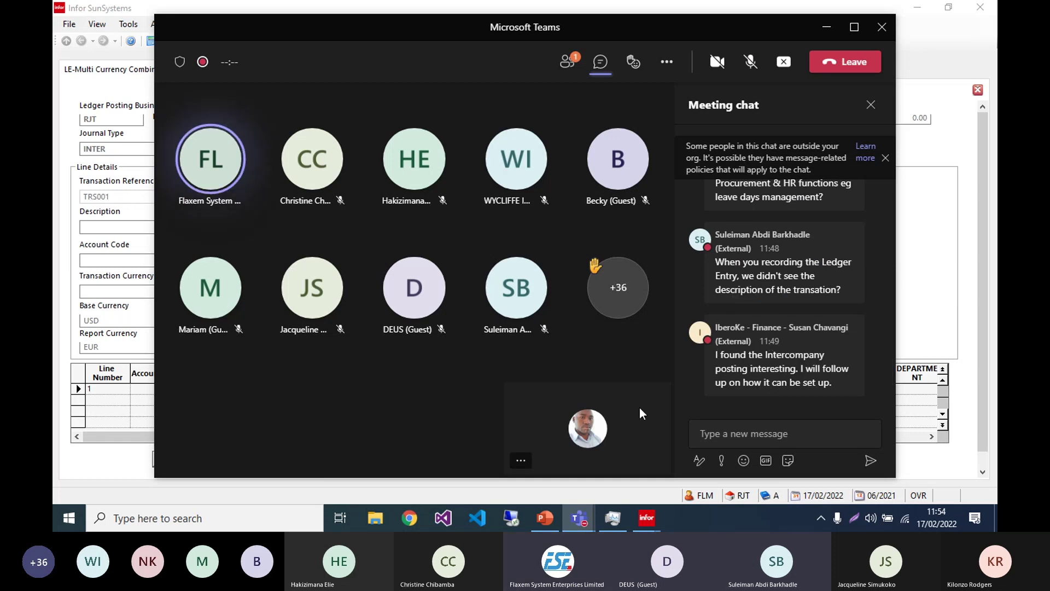
pyautogui.scroll(3, 787, 356)
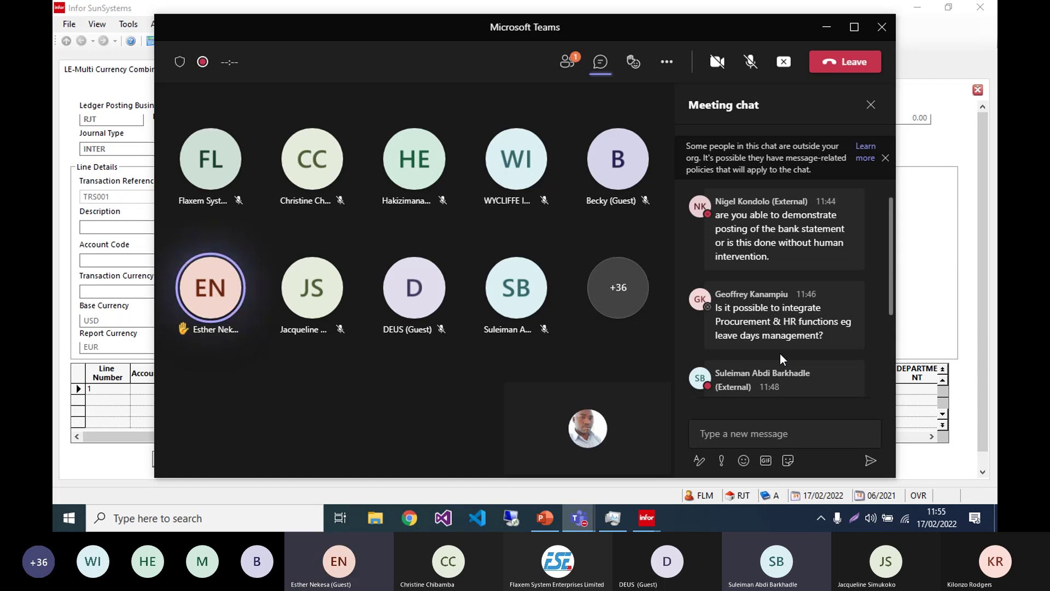
pyautogui.click(751, 64)
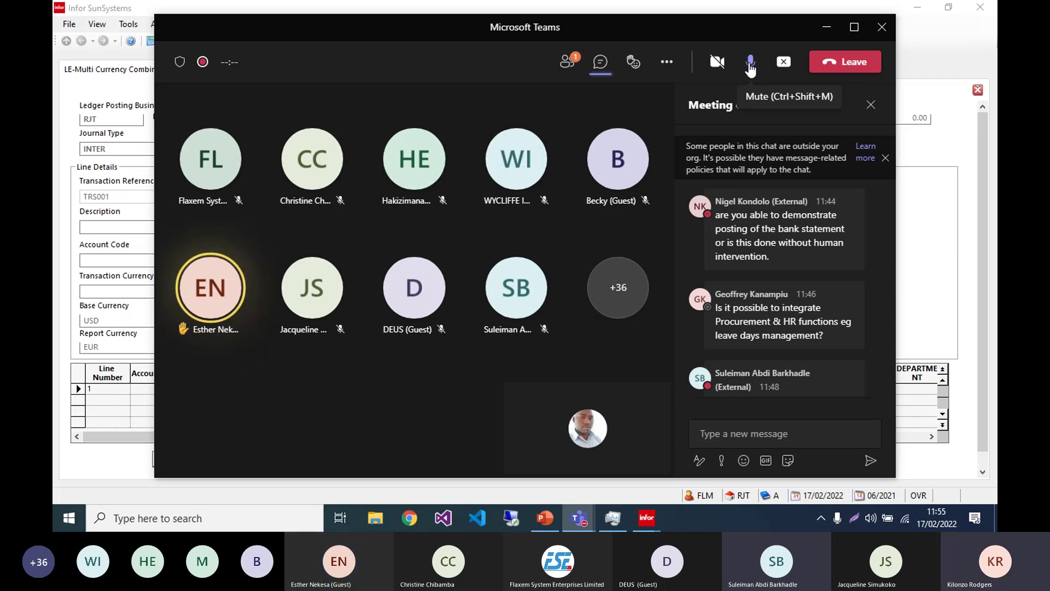
# Step: Return to the SunSystems journal entry form and set the first line's description to ddd
pyautogui.click(98, 243)
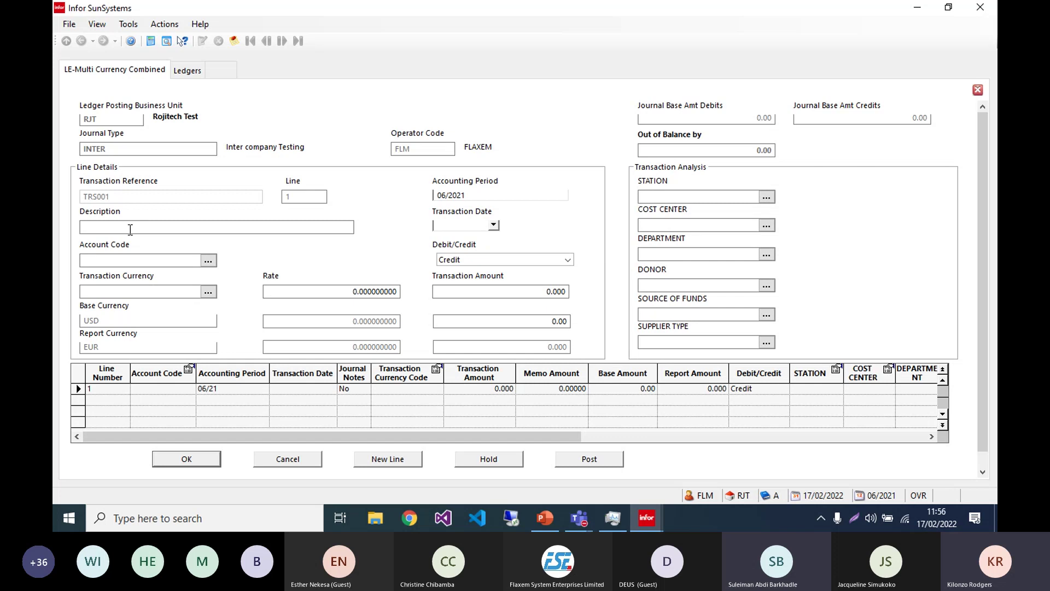
pyautogui.write('ddd')
pyautogui.press('Tab')
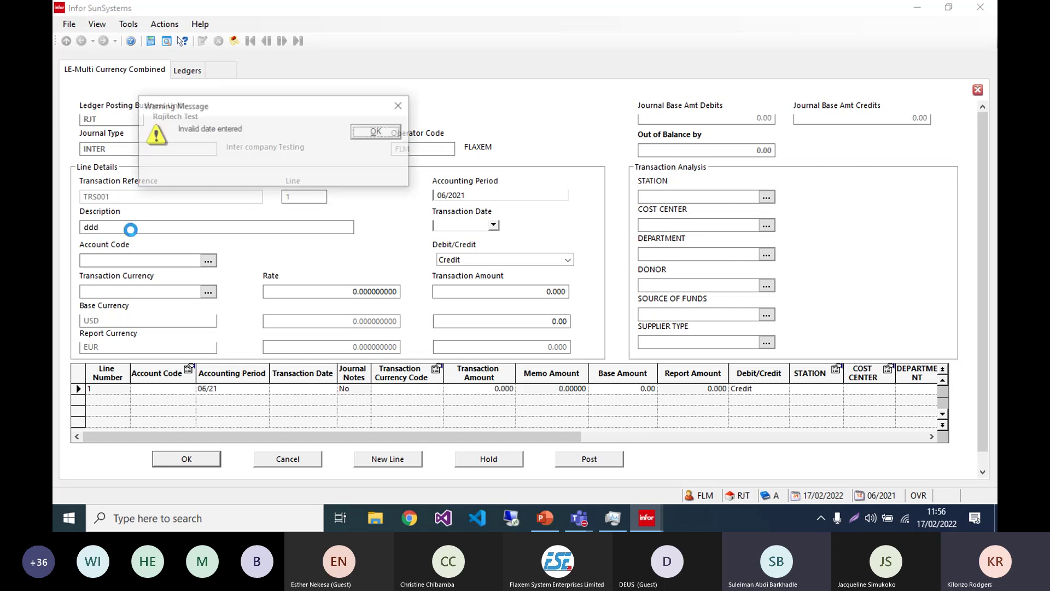
pyautogui.click(373, 134)
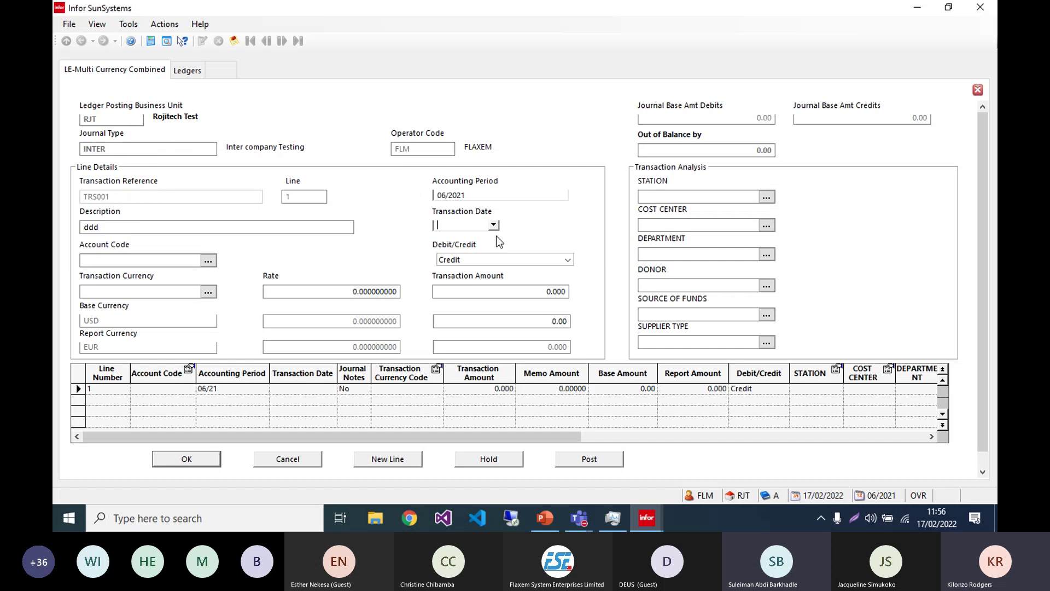
# Step: Set the journal line's transaction date to 17/02/2022 and dismiss the account code warning
pyautogui.click(494, 224)
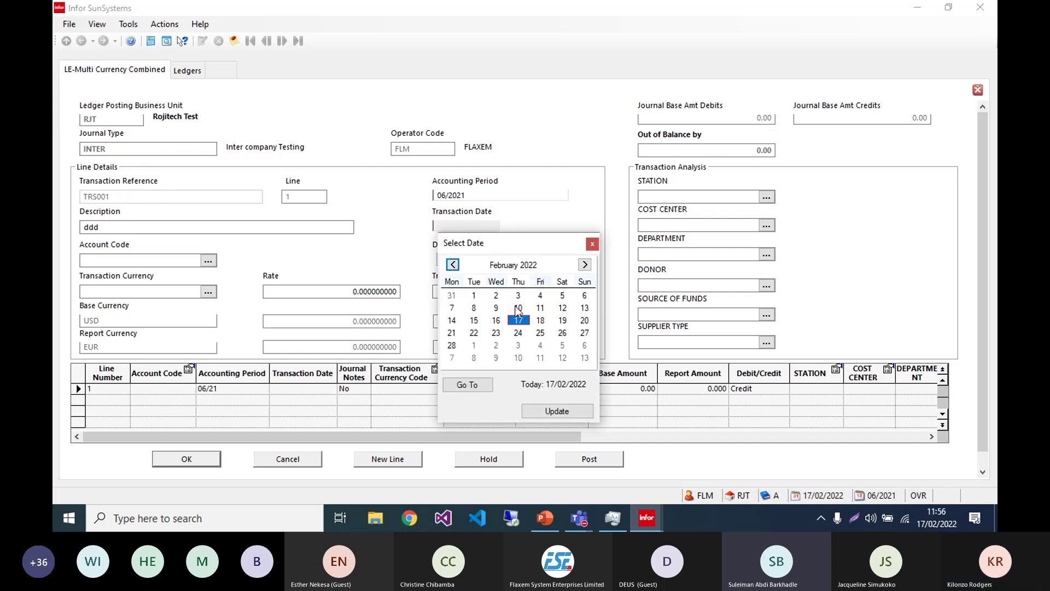
pyautogui.click(496, 310)
pyautogui.press('Tab')
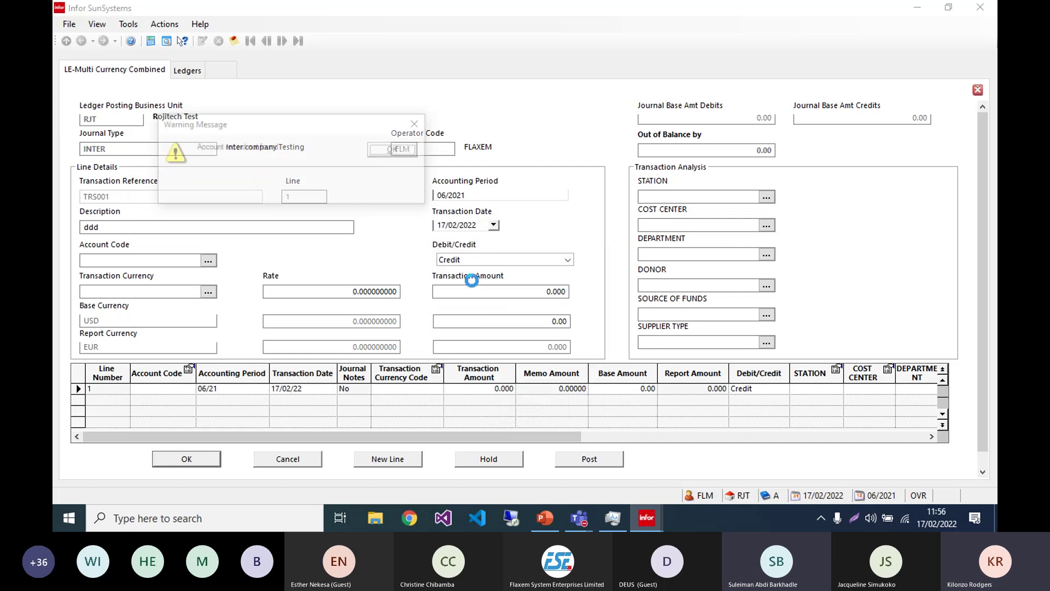
pyautogui.click(395, 150)
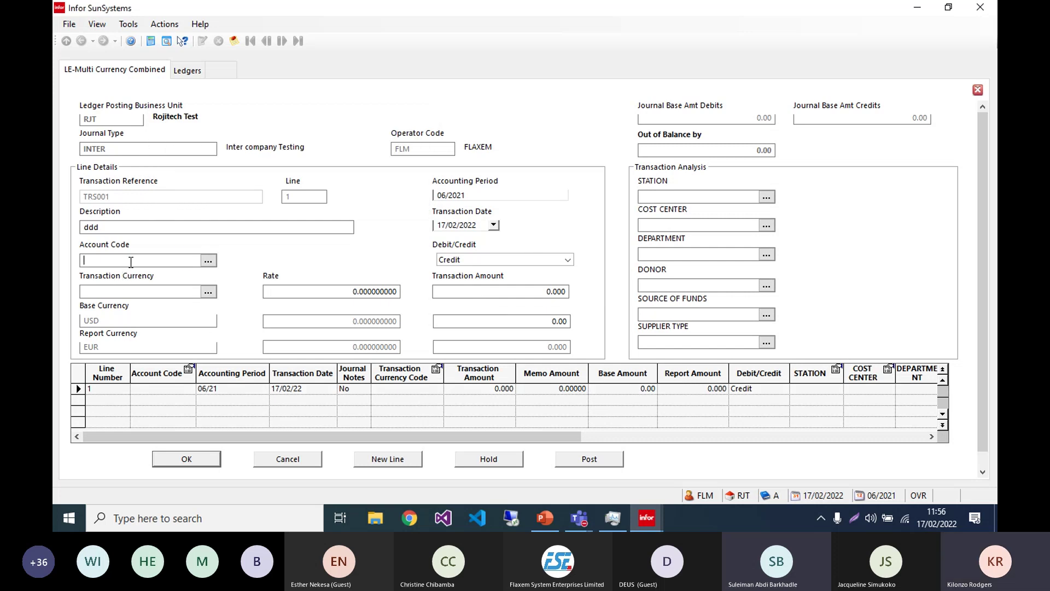
# Step: Enter account code 3101001 on the journal line and set its STATION analysis to NBO
pyautogui.write('3')
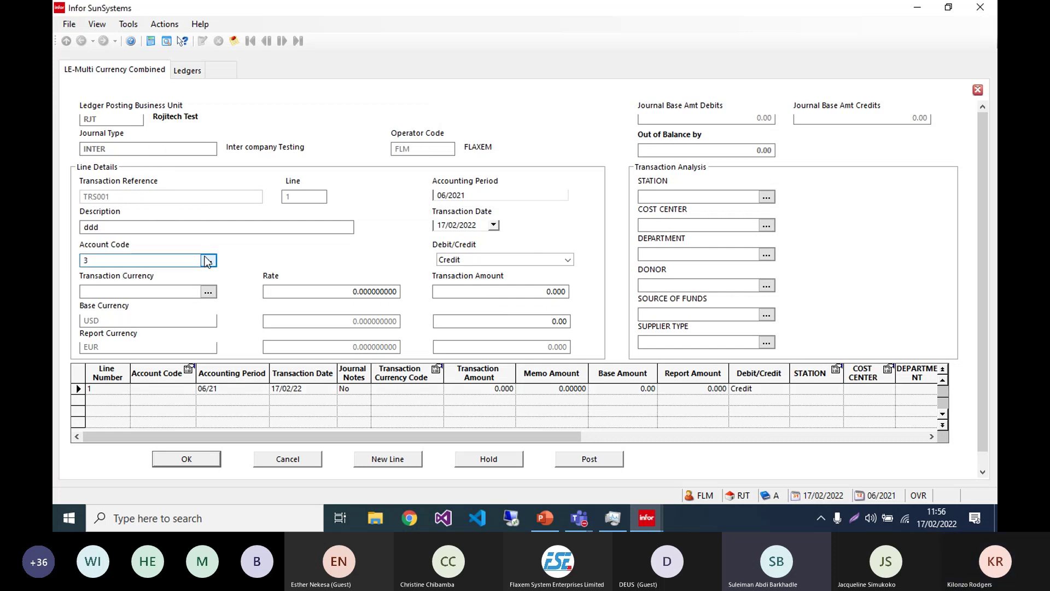
pyautogui.write('101001')
pyautogui.press('Tab')
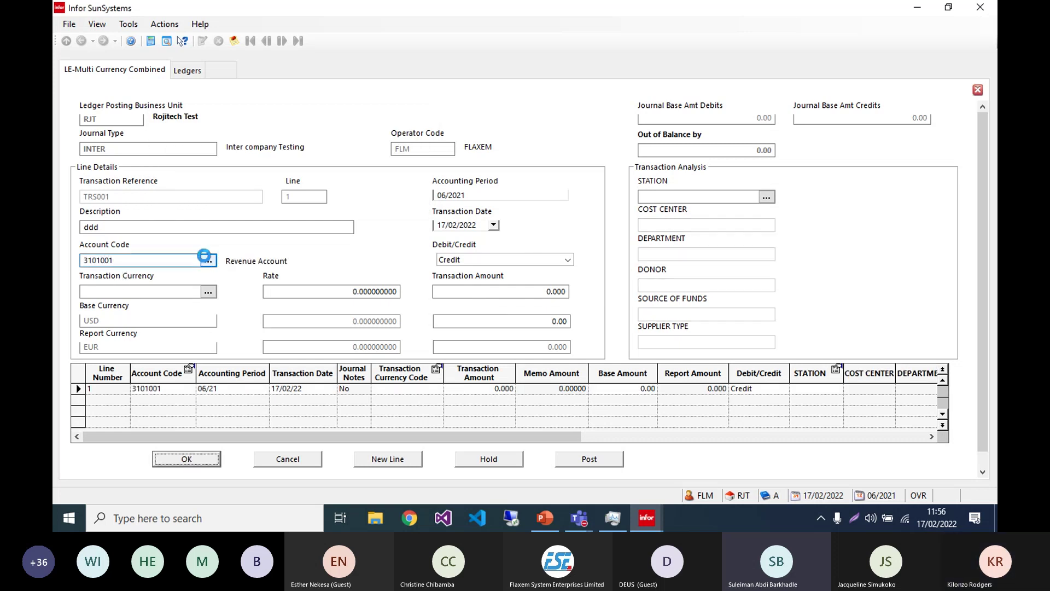
pyautogui.click(406, 167)
pyautogui.write('NBO')
# Step: Set the line's transaction currency to KES and amount to 700, create the line, and open another Ledgers menu page
pyautogui.click(169, 291)
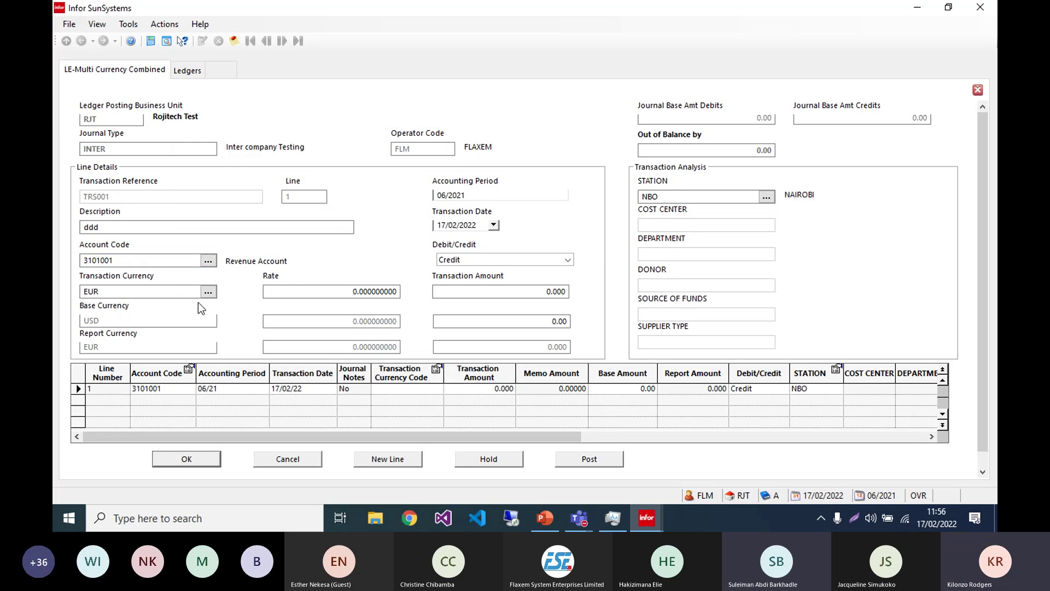
pyautogui.doubleClick(112, 294)
pyautogui.write('KES')
pyautogui.click(457, 290)
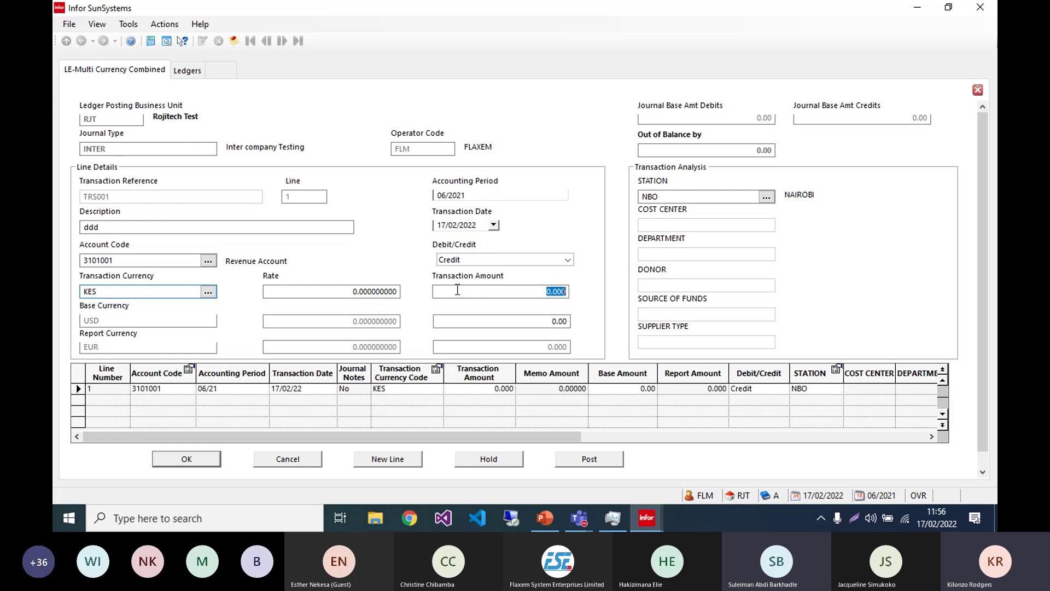
pyautogui.write('700')
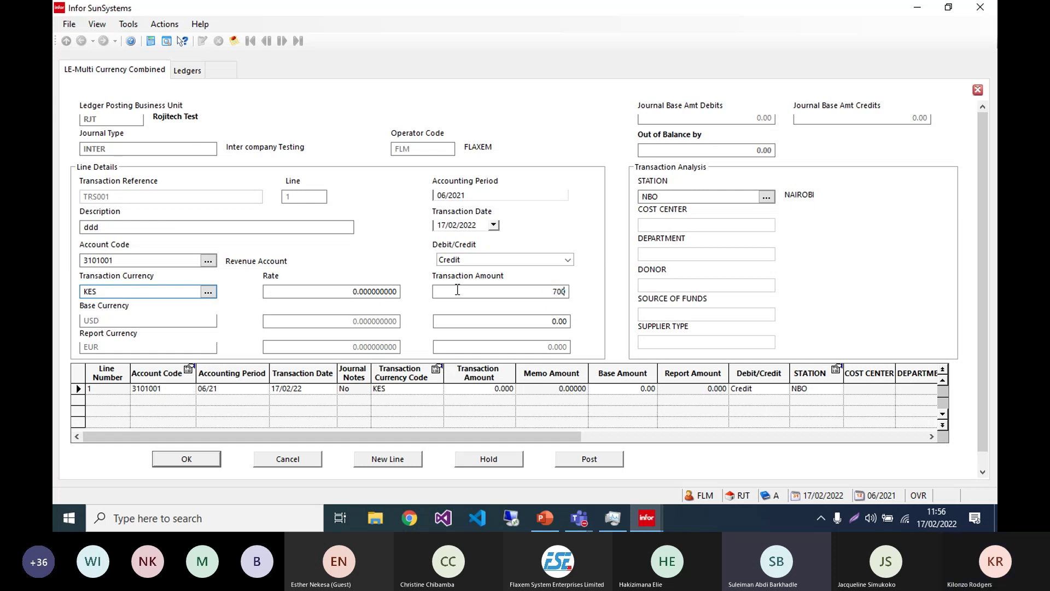
pyautogui.click(218, 462)
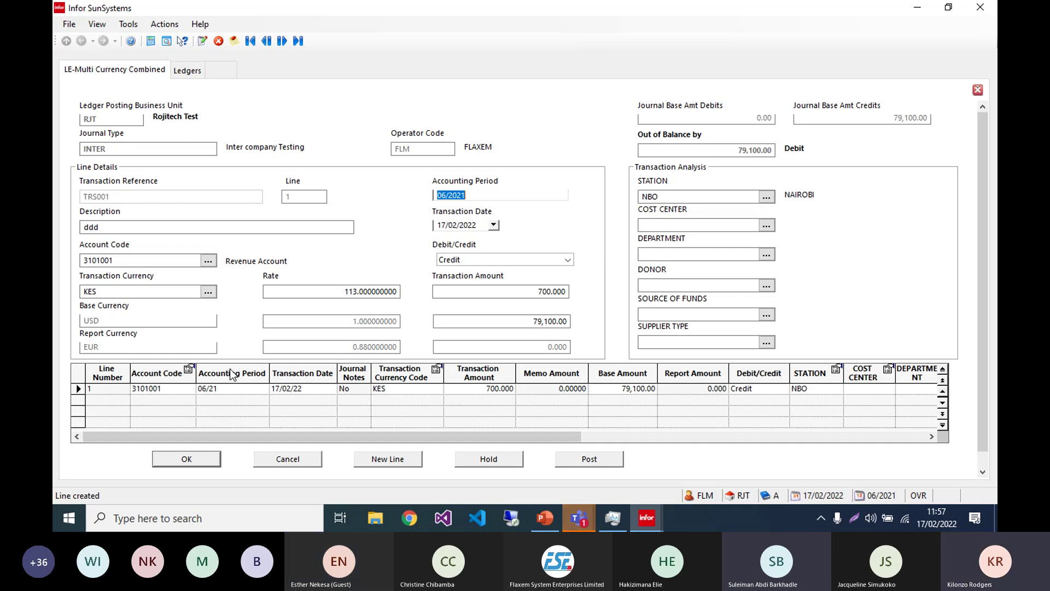
pyautogui.click(224, 77)
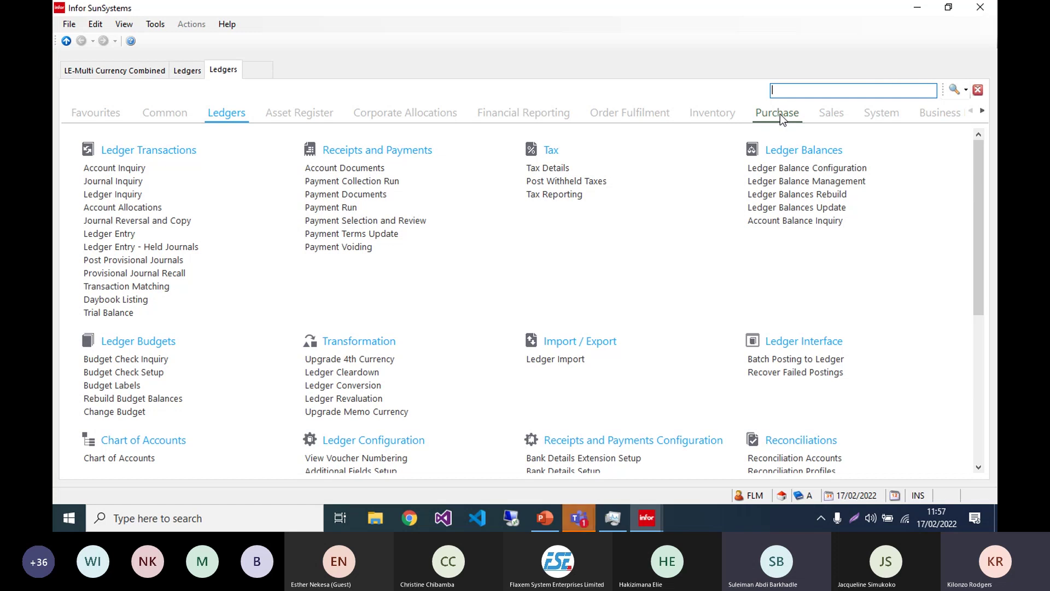
# Step: Switch to the Teams meeting, read the newest chat messages with the microphone muted, and unmute it to respond before muting it again
pyautogui.moveTo(584, 520)
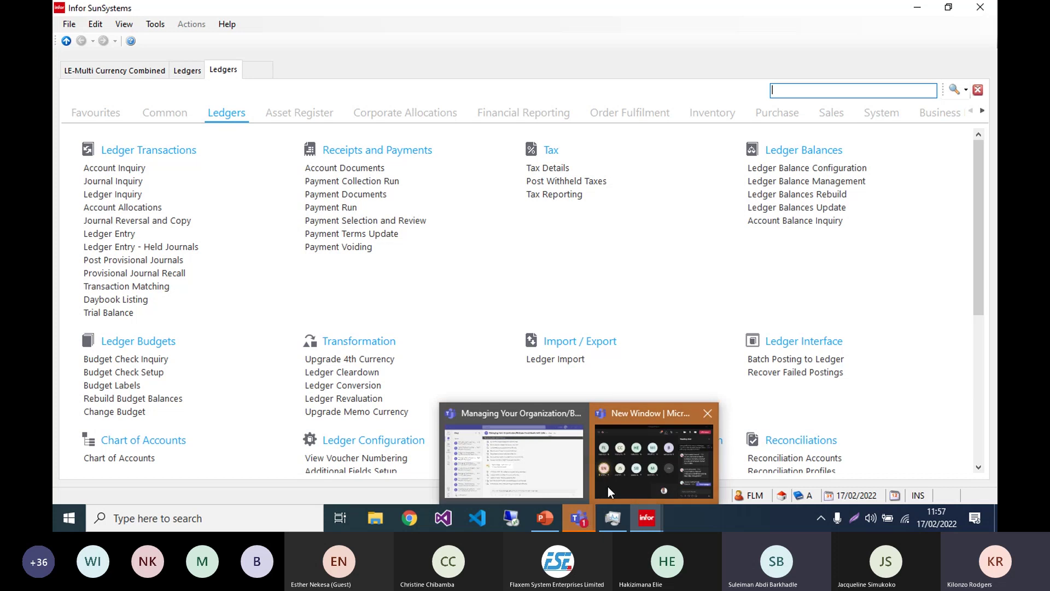
pyautogui.click(608, 487)
pyautogui.click(749, 63)
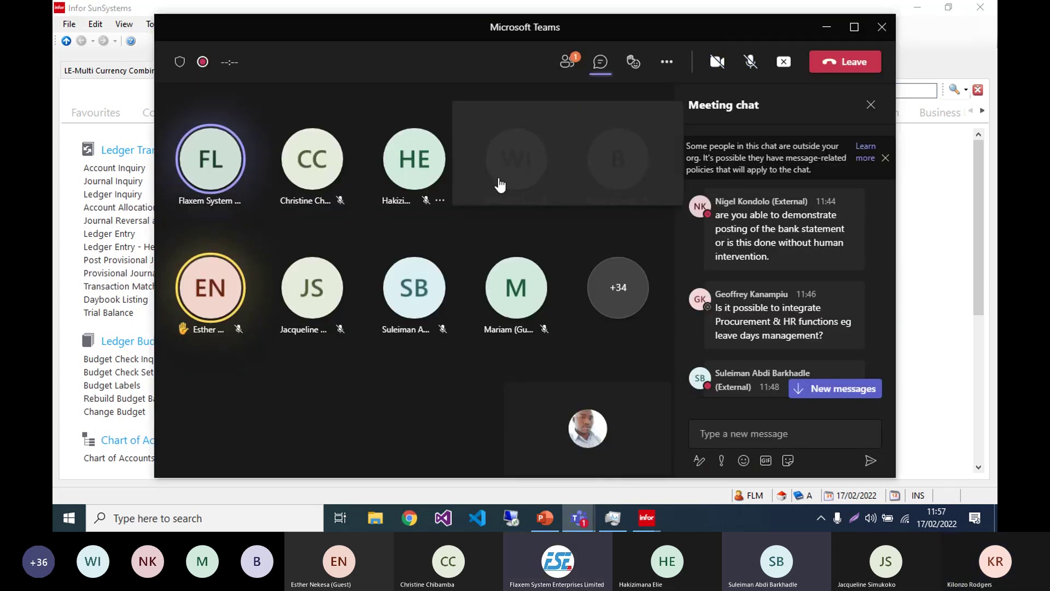
pyautogui.click(863, 392)
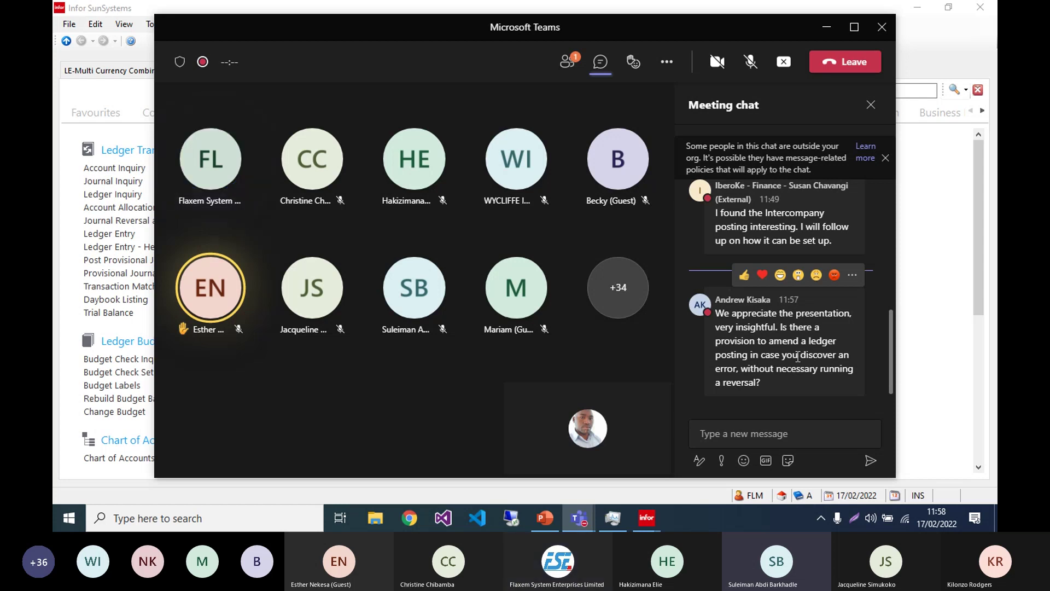
pyautogui.click(751, 62)
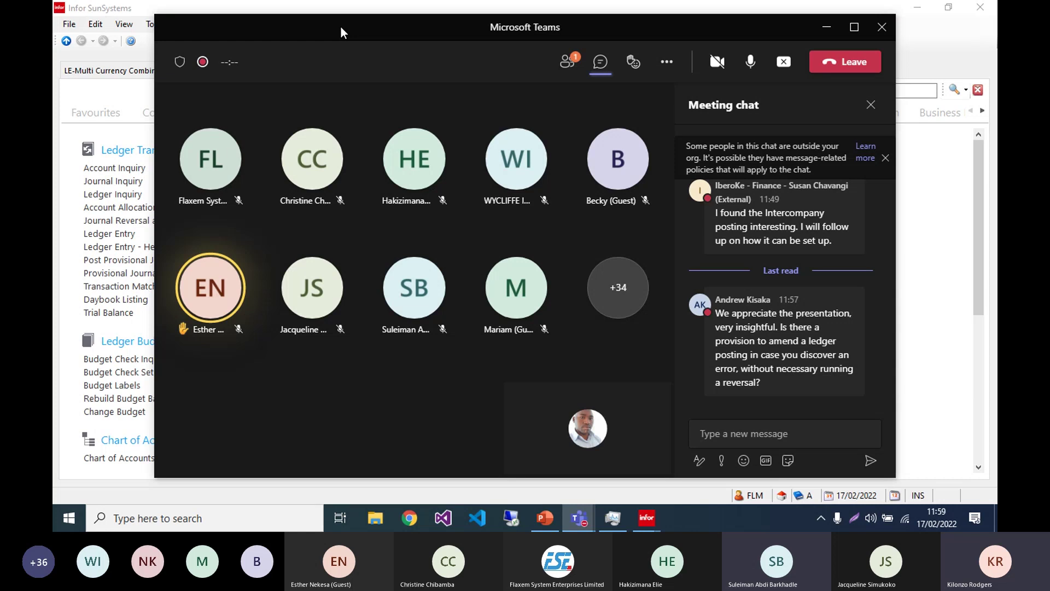
pyautogui.click(748, 65)
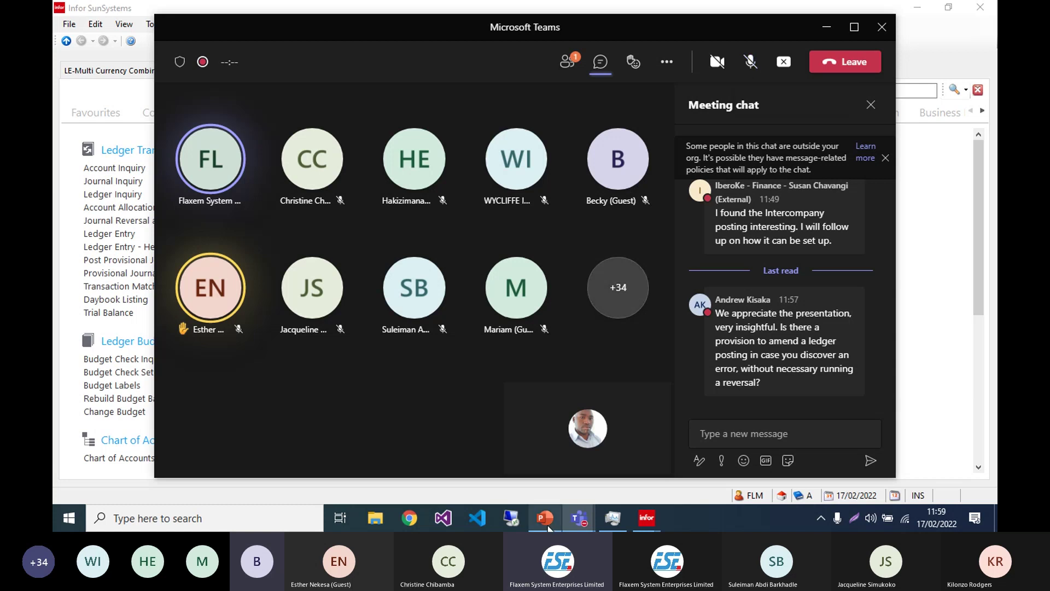
# Step: Switch to PowerPoint, start the slide show from the Q&A slide, and show the Upcoming Events slide before returning to Q&A
pyautogui.click(545, 519)
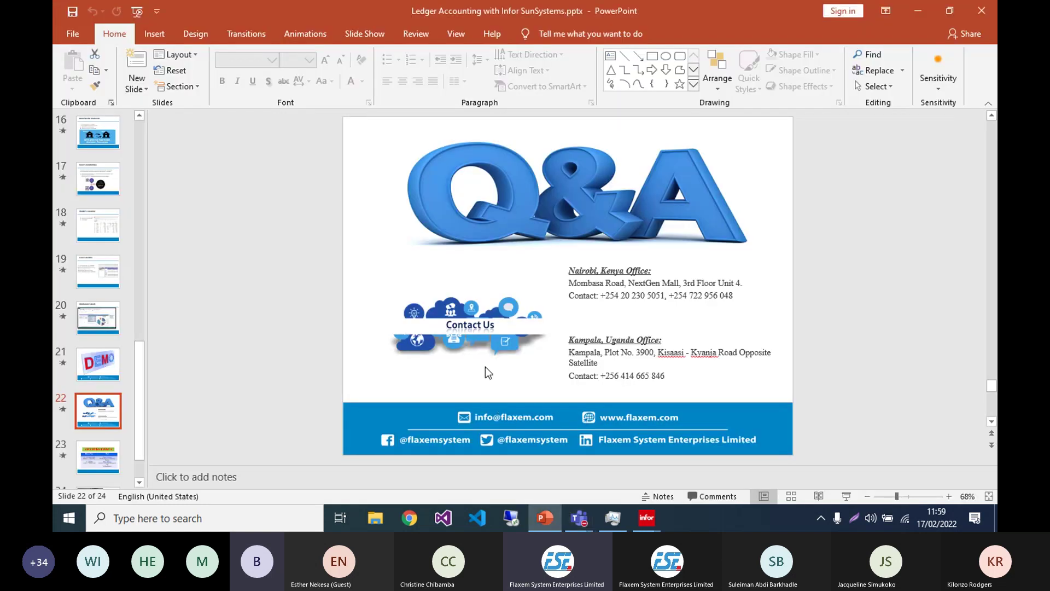
pyautogui.hotkey('shift', 'F5')
pyautogui.press('Right')
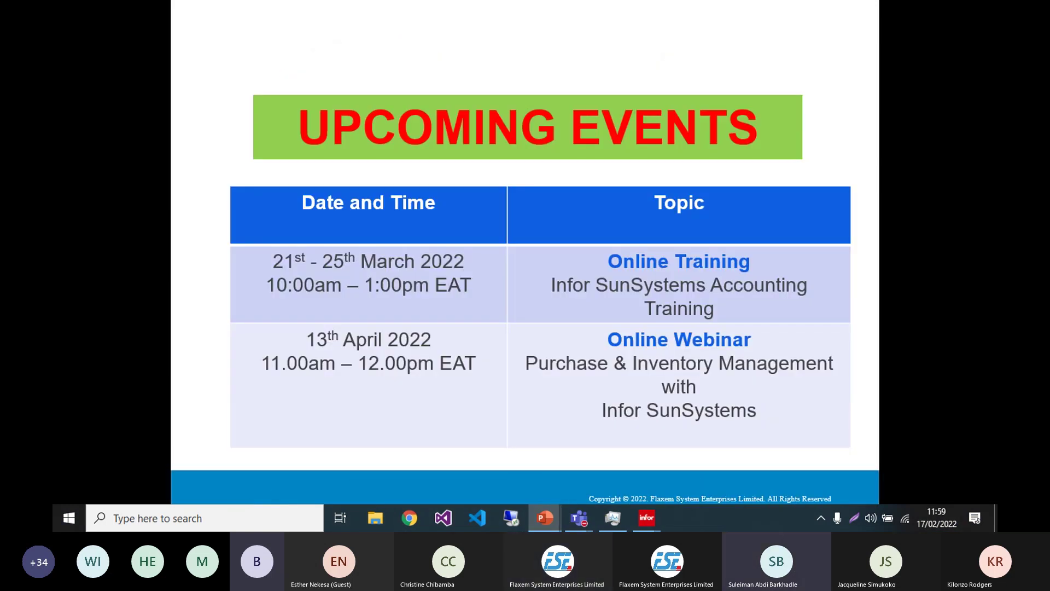
pyautogui.press('Left')
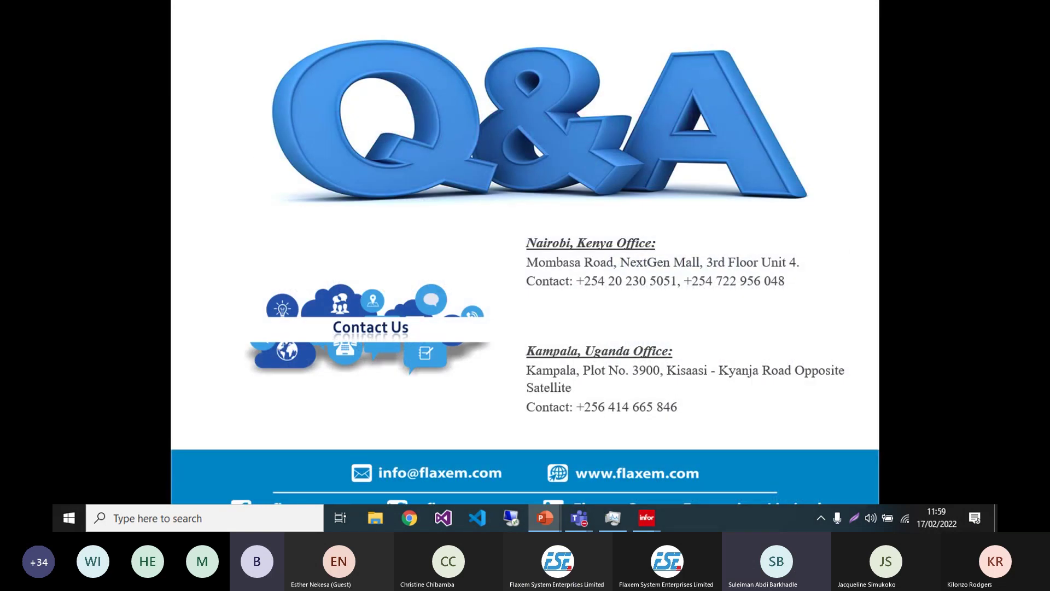